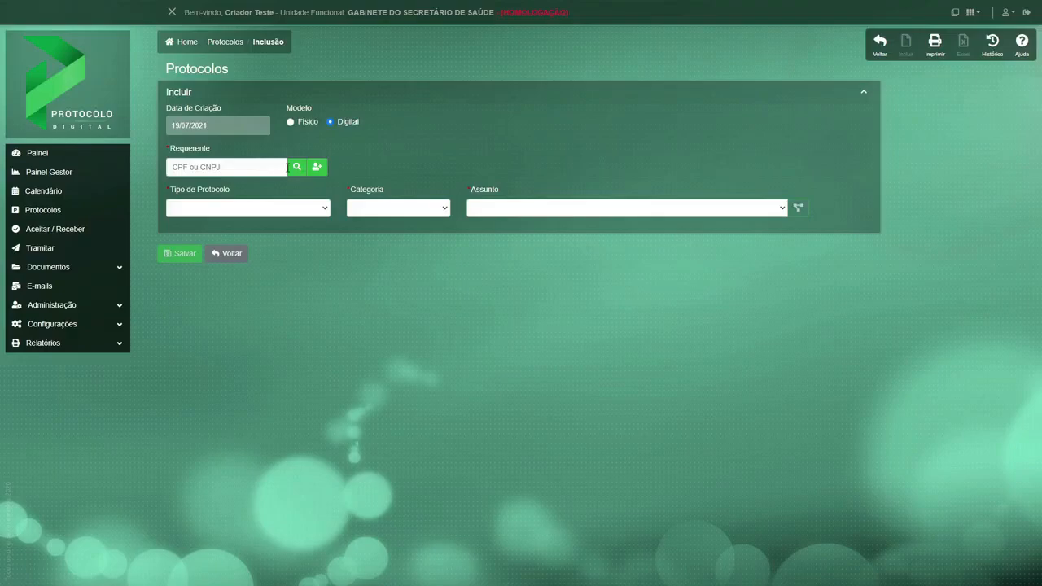
left_click(297, 169)
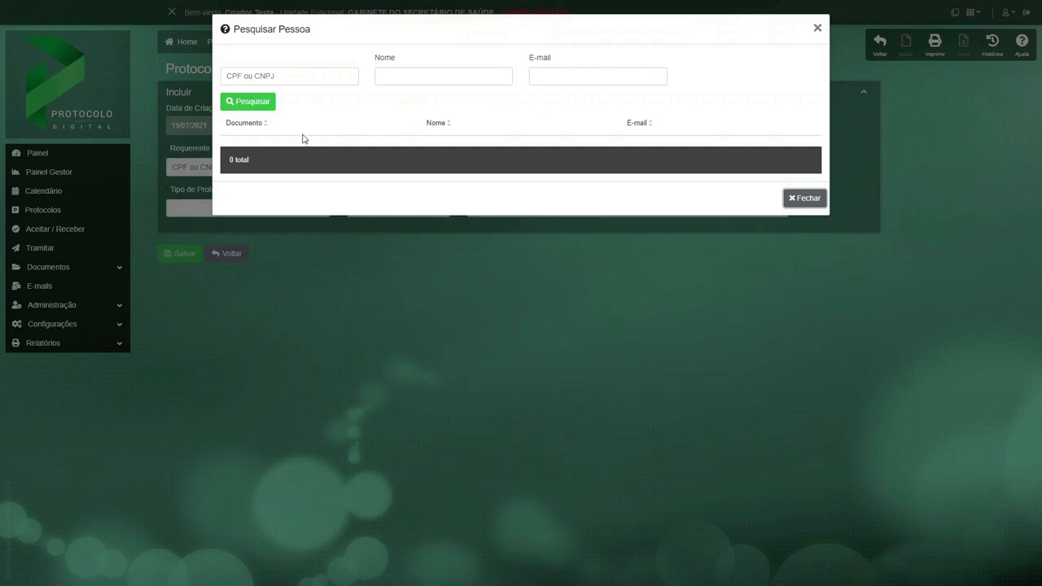
left_click(255, 111)
left_click(804, 197)
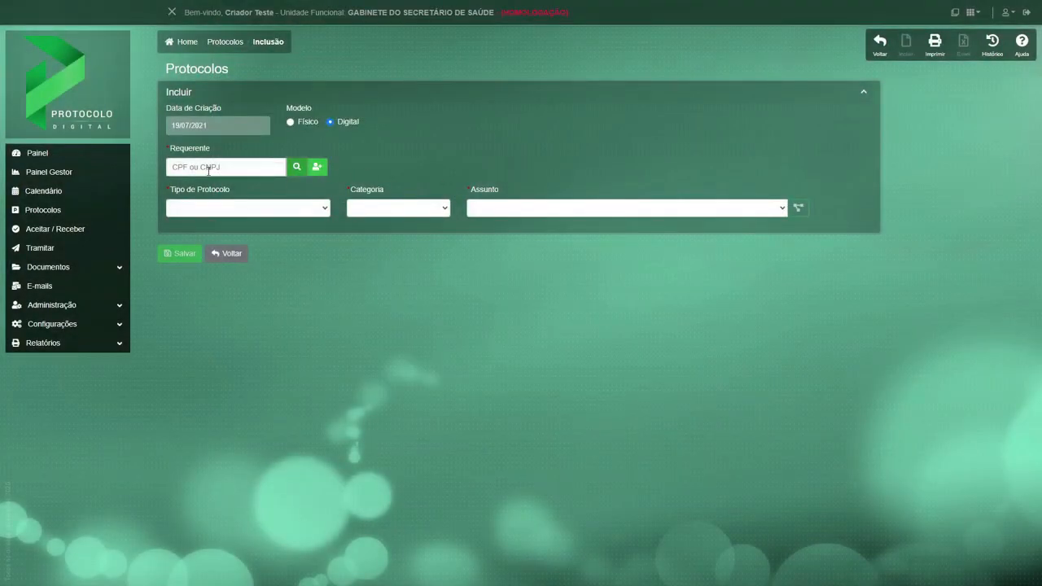
Fill in the requester's CPF number using the first saved suggestion.
left_click(207, 169)
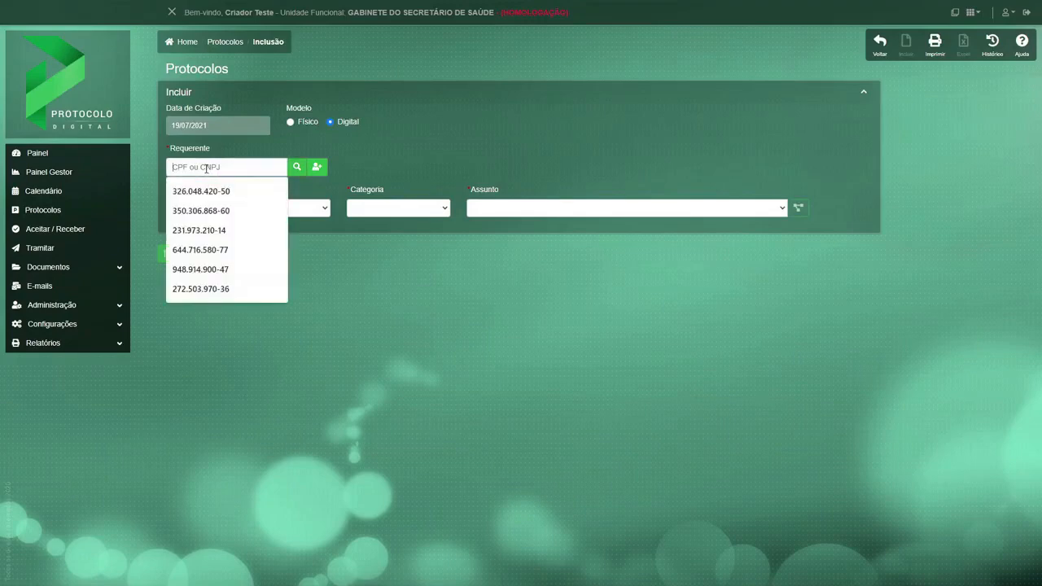
key("Down")
key("Return")
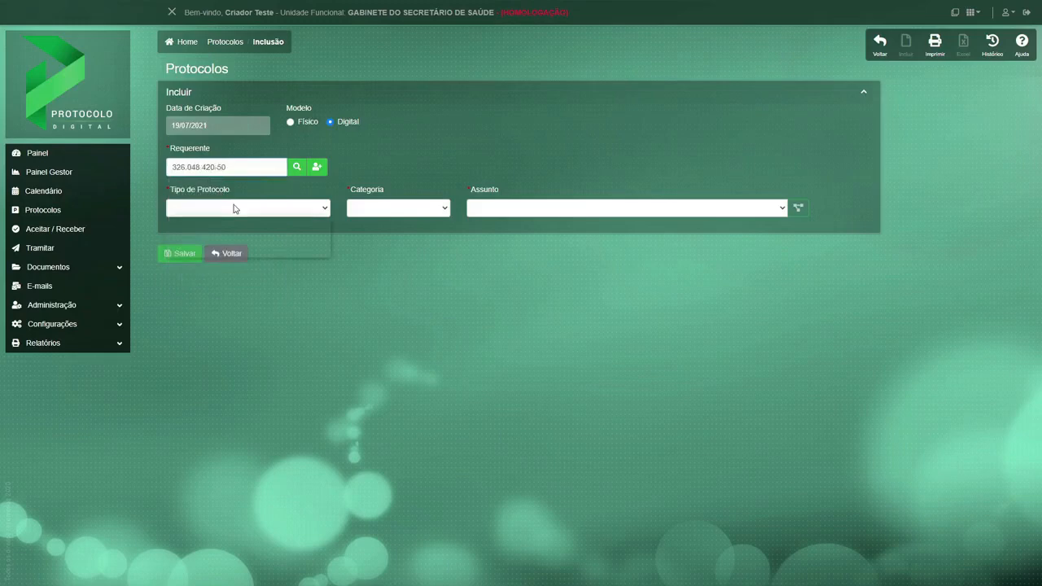
Classify the protocol as type Ofício, category OFÍCIO, with the subject Ofício (entre orgãos da PMO).
left_click(233, 209)
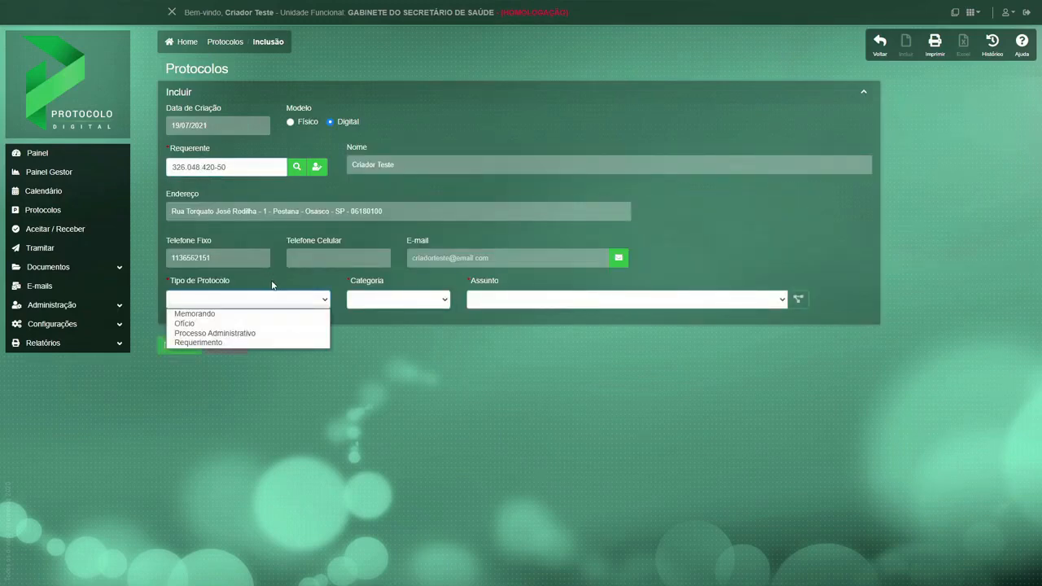
left_click(236, 324)
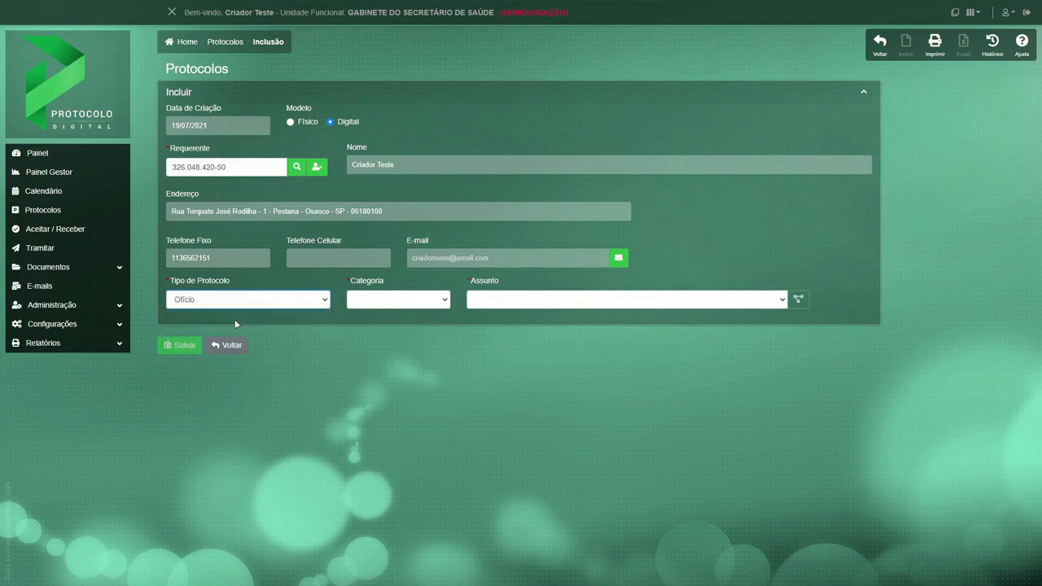
left_click(389, 300)
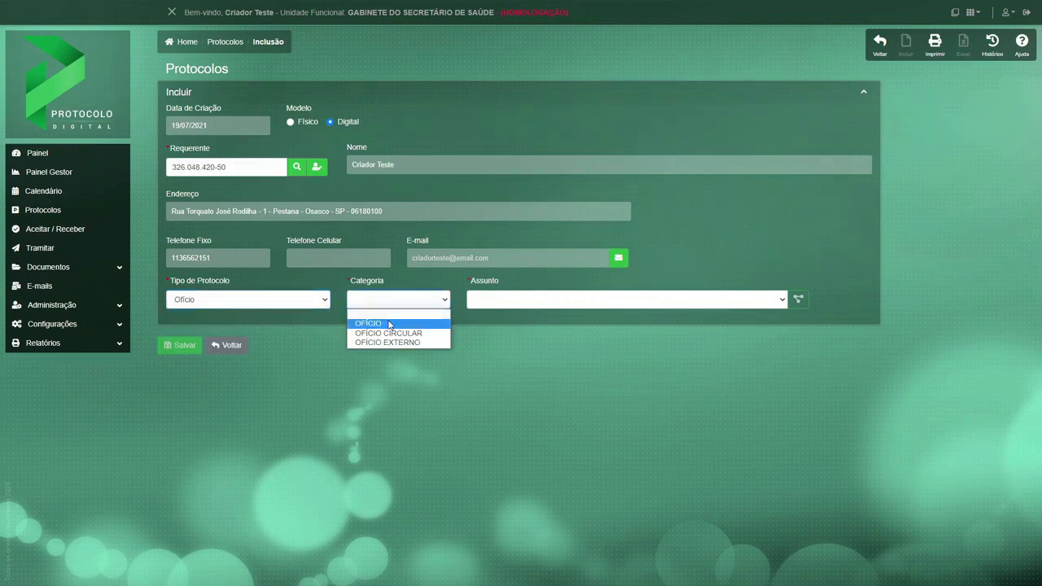
left_click(437, 325)
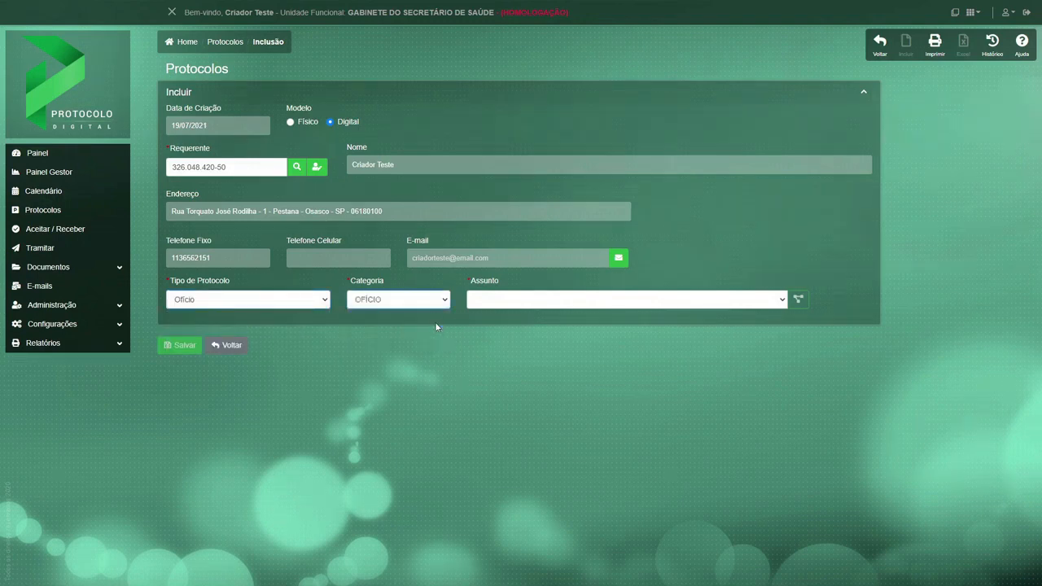
left_click(500, 302)
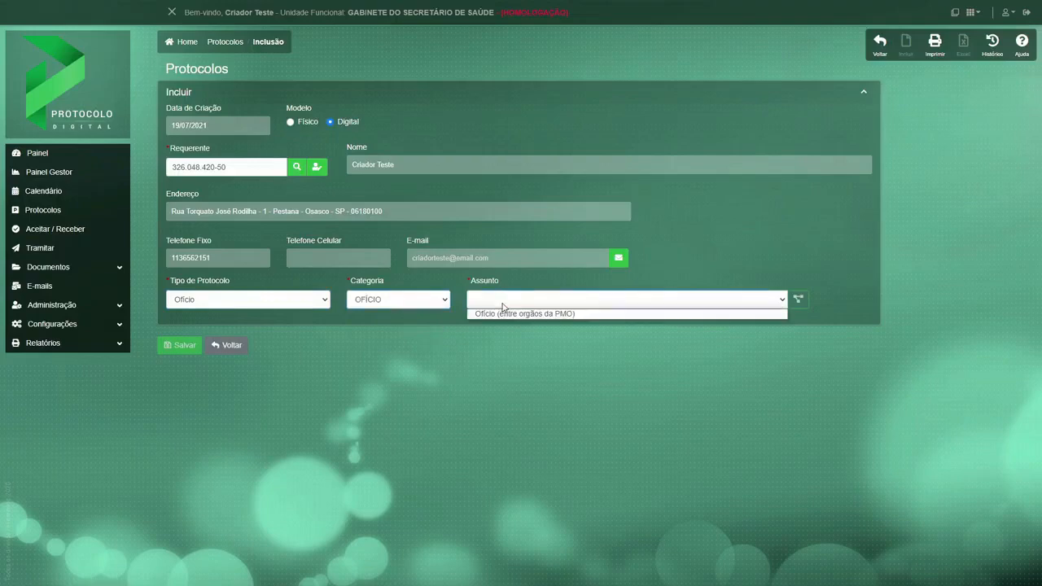
left_click(562, 313)
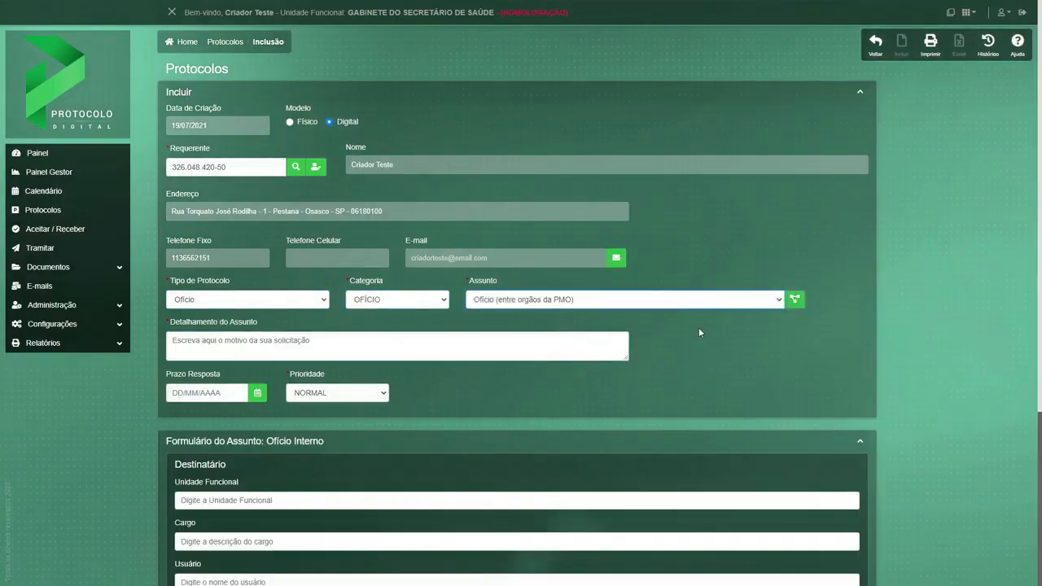
Examine the workflow diagram of the selected subject up close, from the requester's lane to the end of the flow, and close it.
left_click(795, 301)
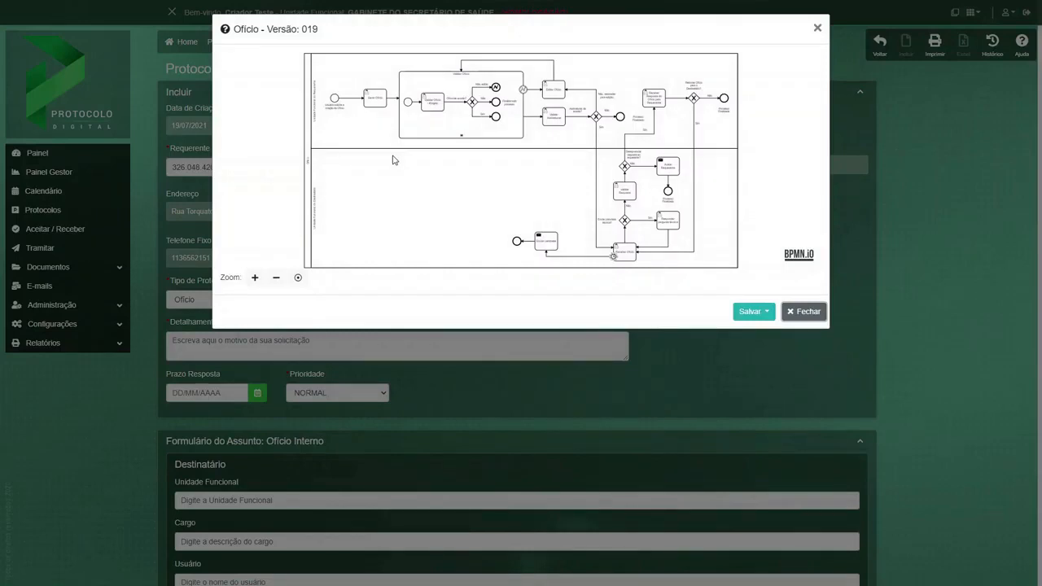
left_click(254, 284)
left_click(254, 283)
left_click_drag(286, 86, 413, 211)
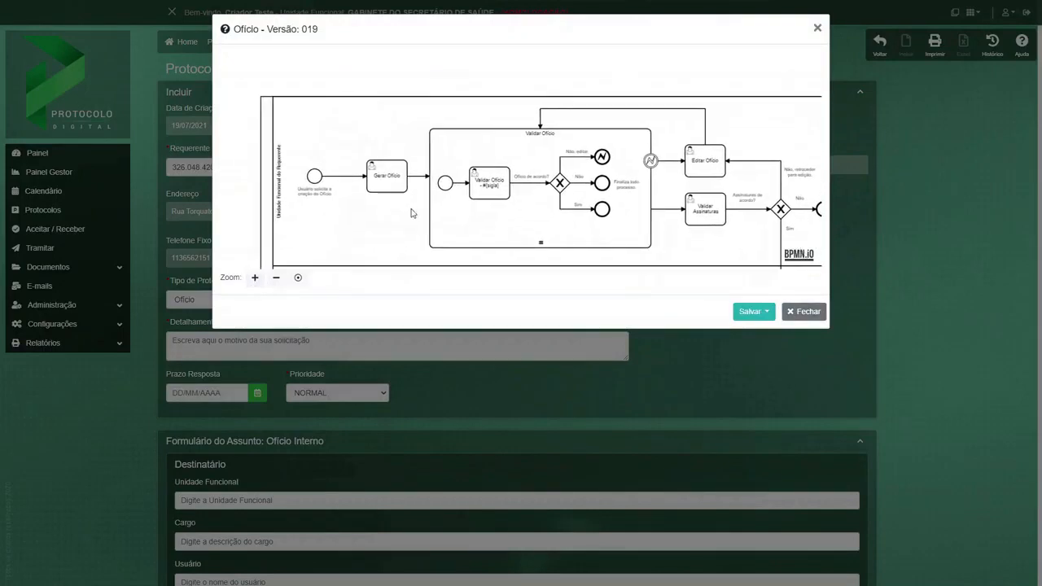
left_click_drag(795, 226, 462, 135)
left_click_drag(484, 259, 515, 49)
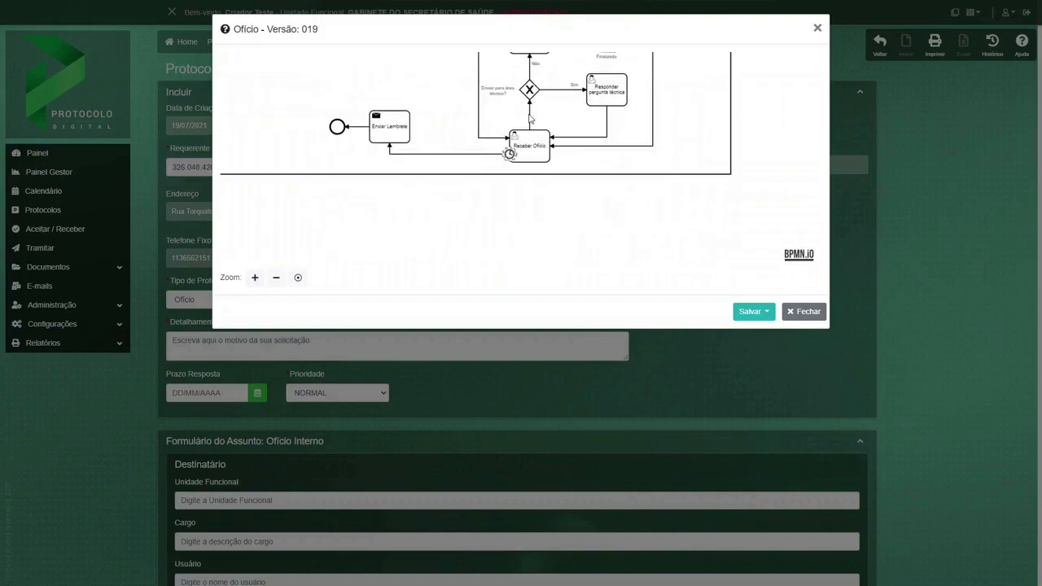
left_click(805, 313)
Enter "Apresentar o Programa Osasco Sem Papel" as the subject details.
left_click(294, 345)
type("Apresentar o Programa Osasco Sem Papel")
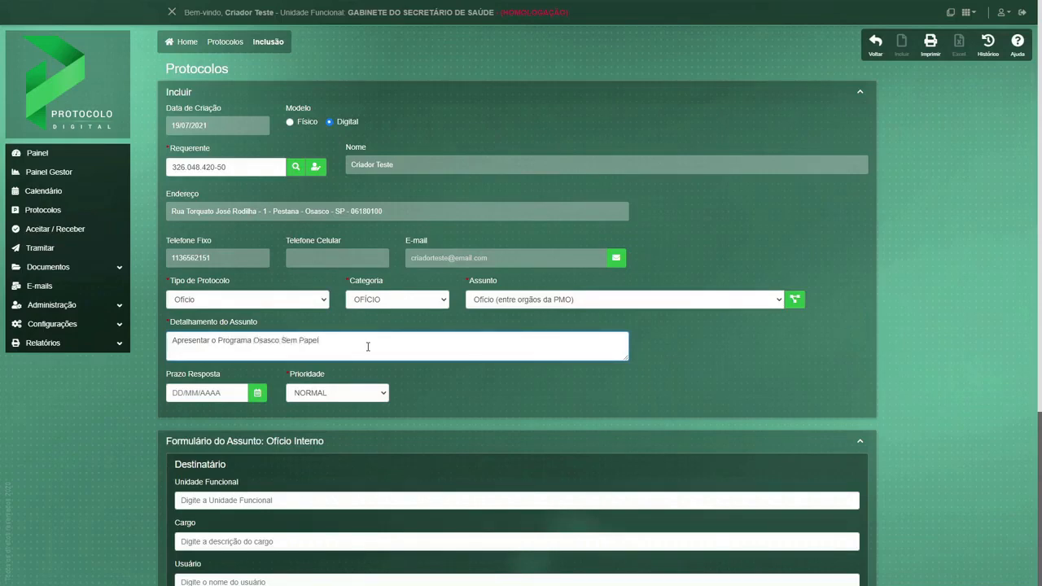
Set the response deadline to 30/07/2021 and the priority to NORMAL.
scroll(361, 348, "down", 3)
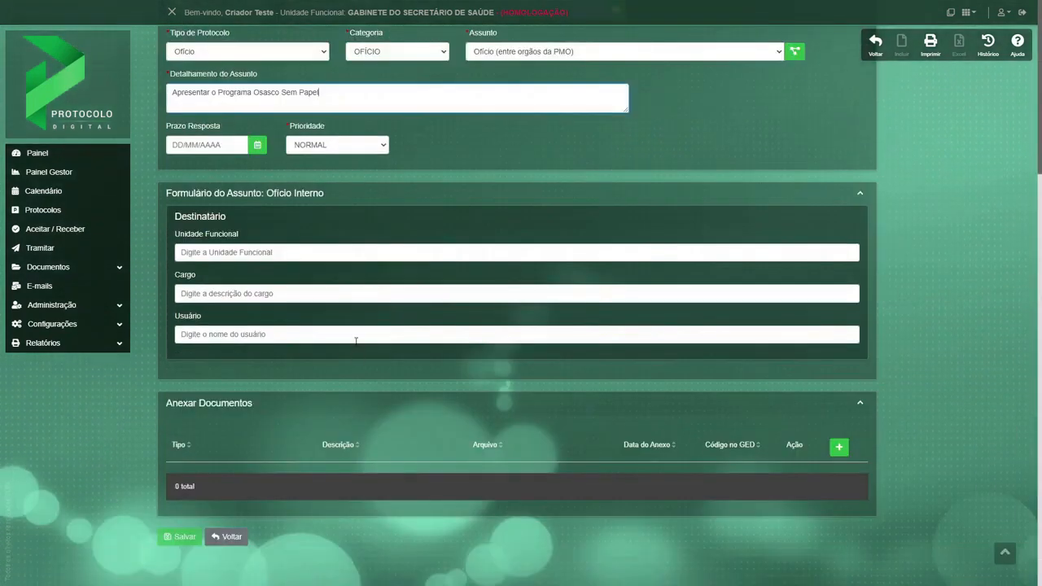
left_click(257, 146)
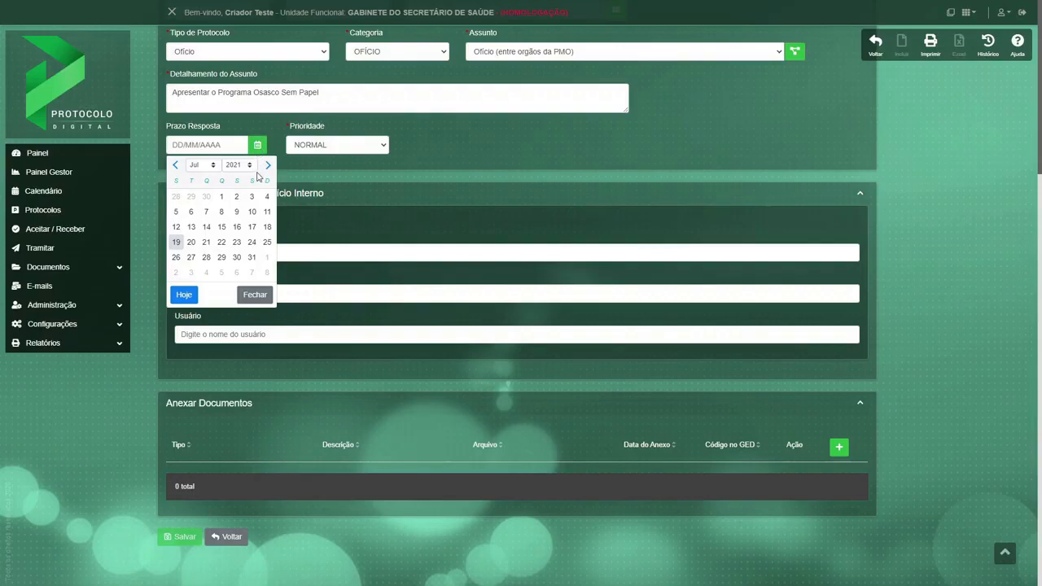
left_click(236, 257)
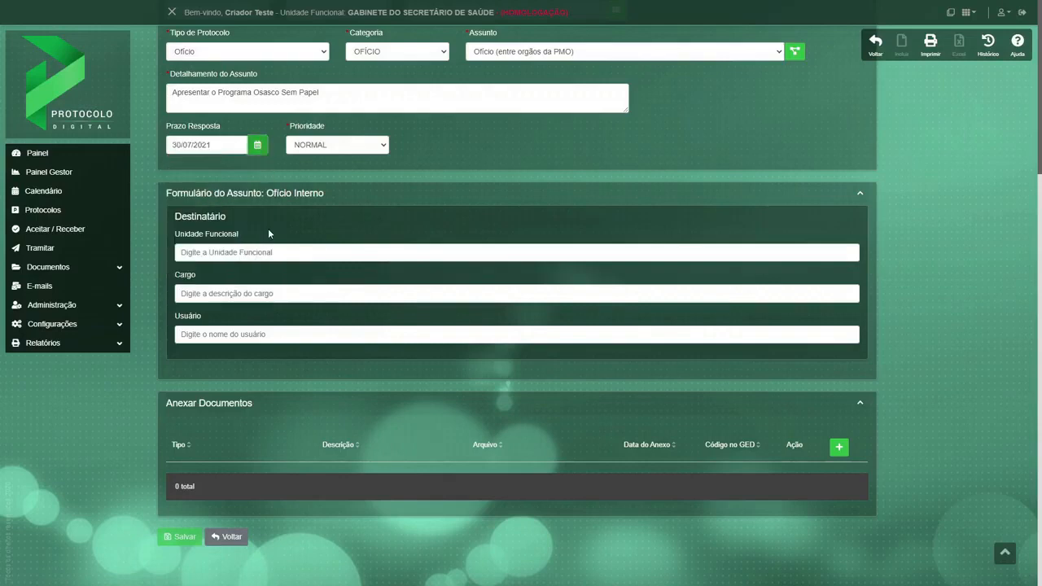
left_click(384, 149)
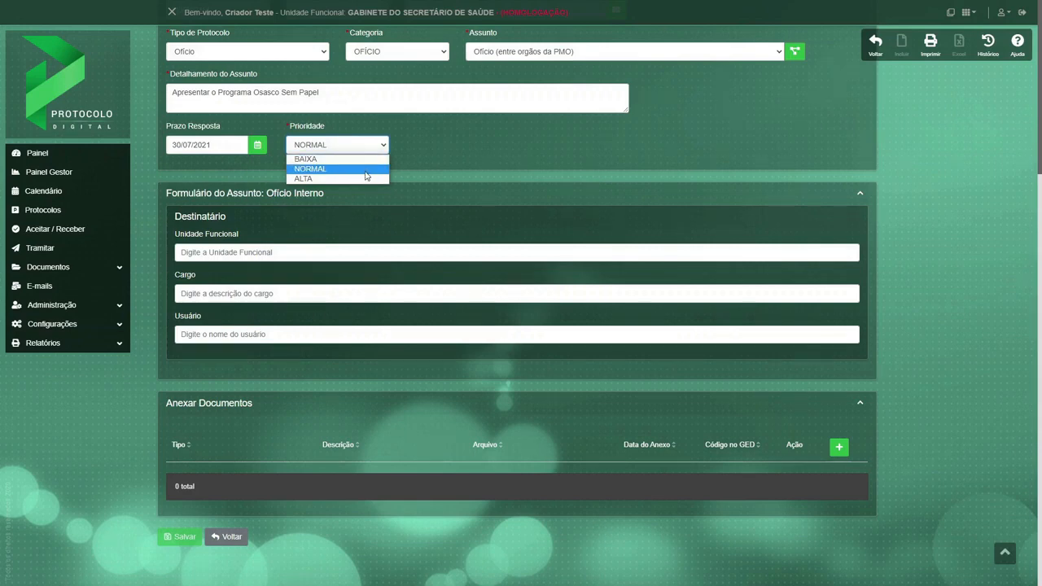
left_click(367, 169)
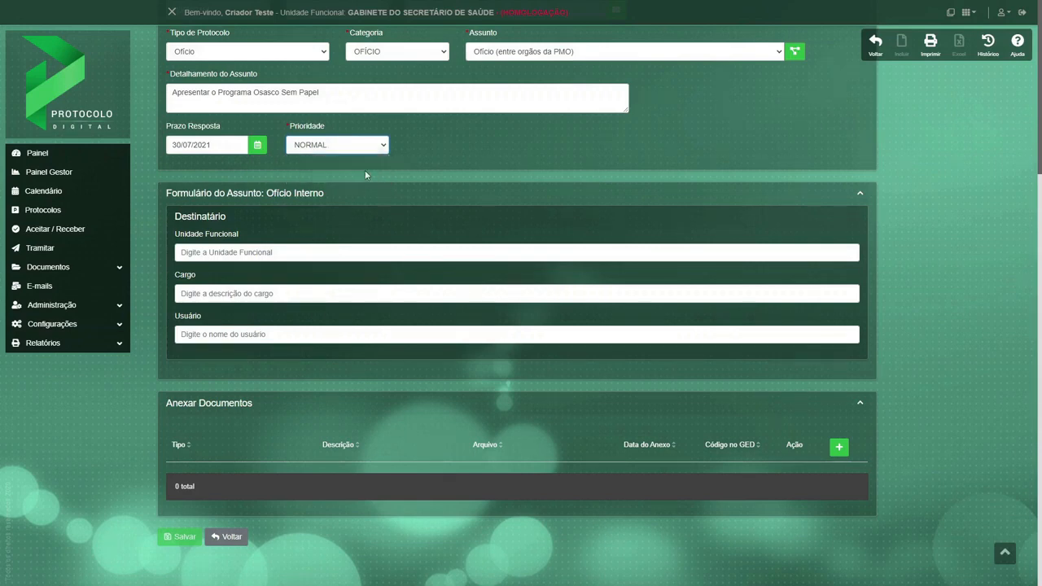
Set the recipient's functional unit to Gabinete do Secretário de Finanças.
left_click(262, 252)
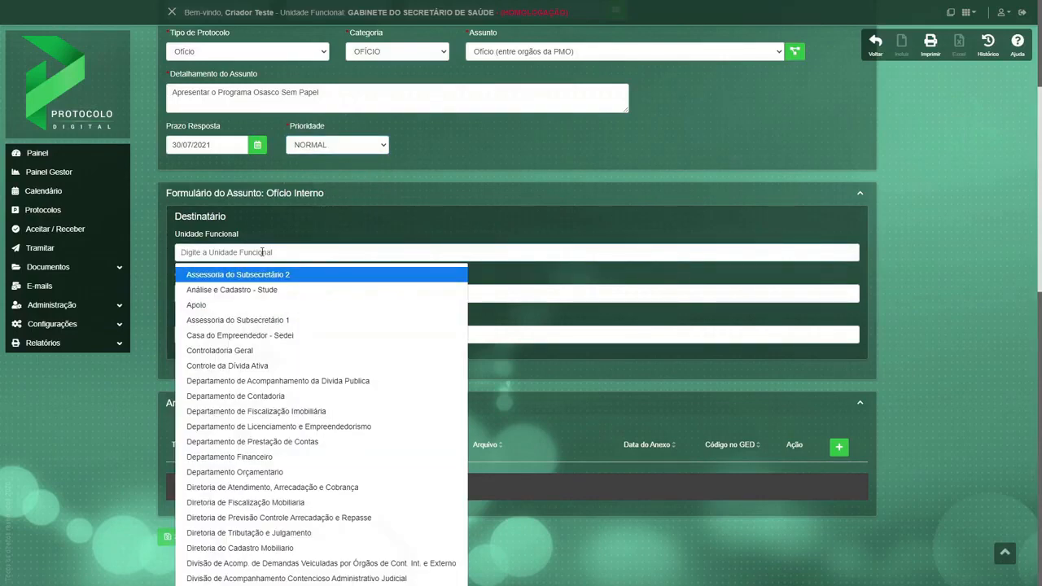
type("Gabi")
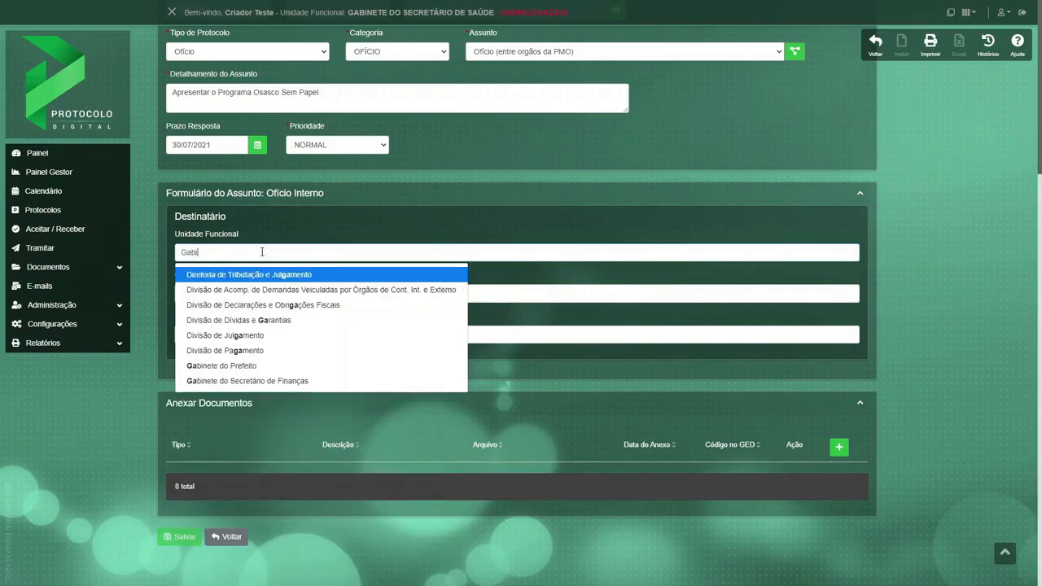
type("ne")
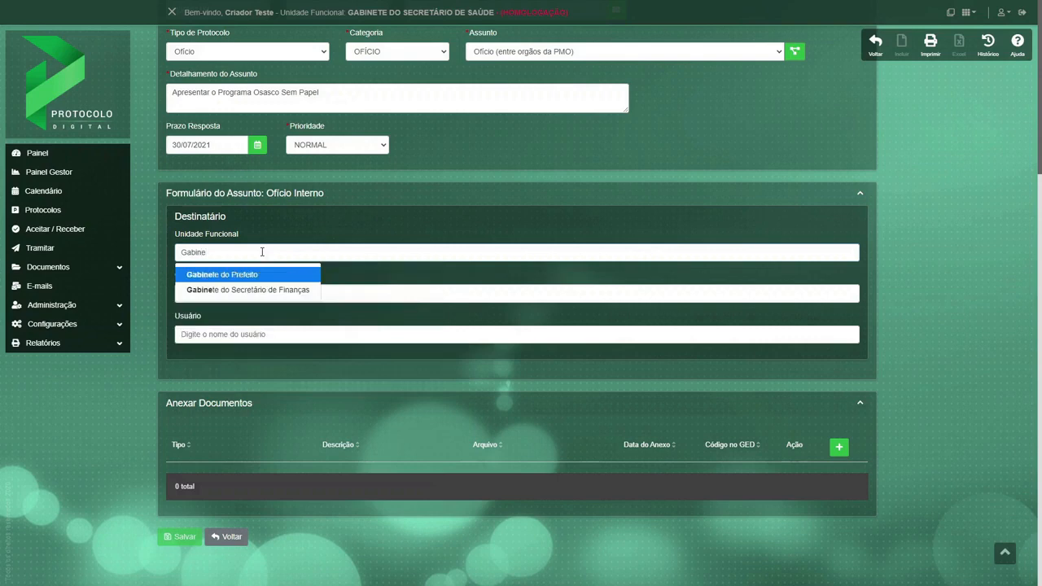
left_click(275, 291)
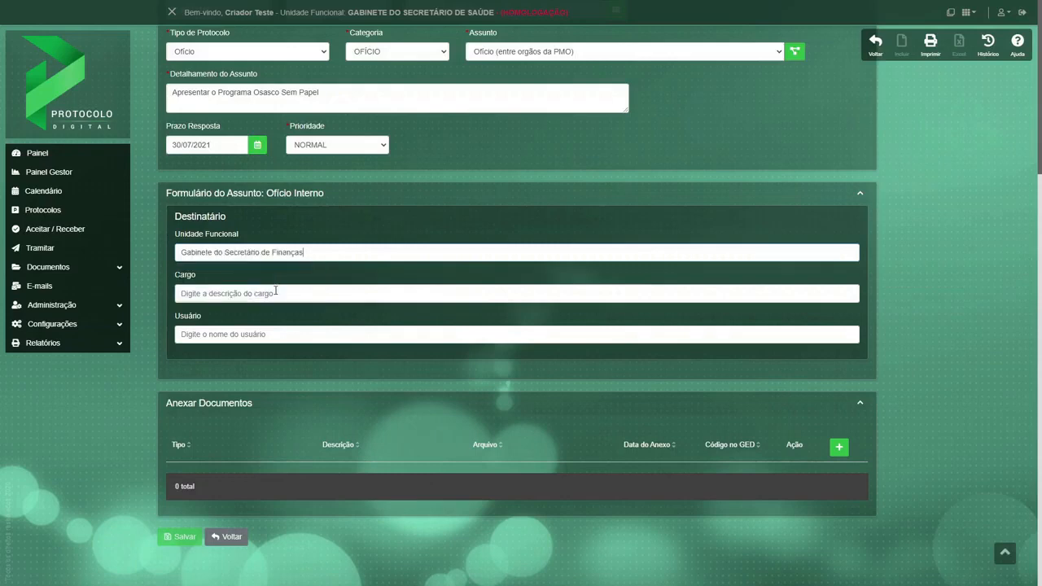
Set the recipient's position to Secretário de Finanças and select the first suggested user as recipient.
left_click(275, 293)
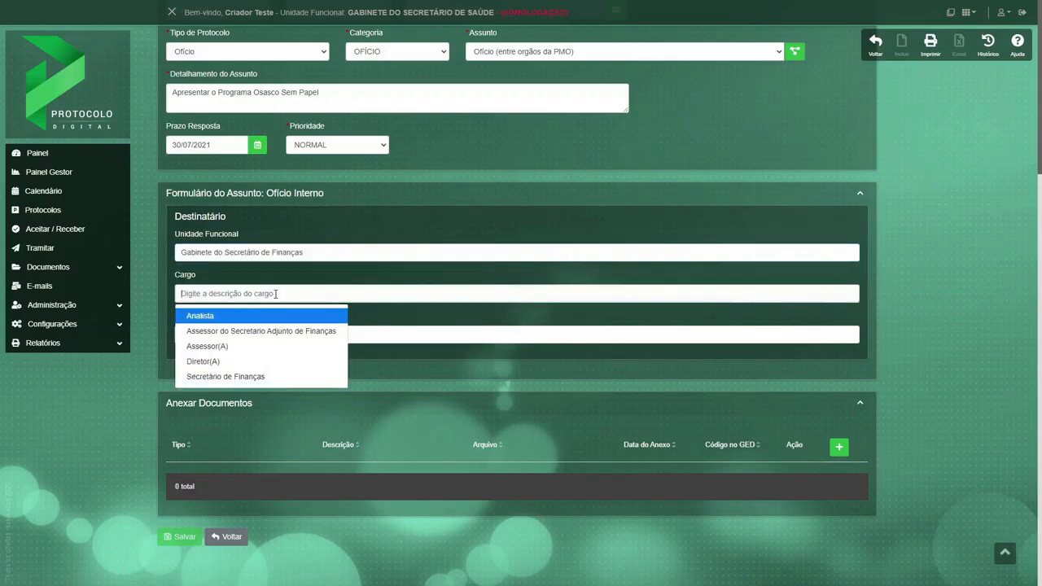
left_click(245, 378)
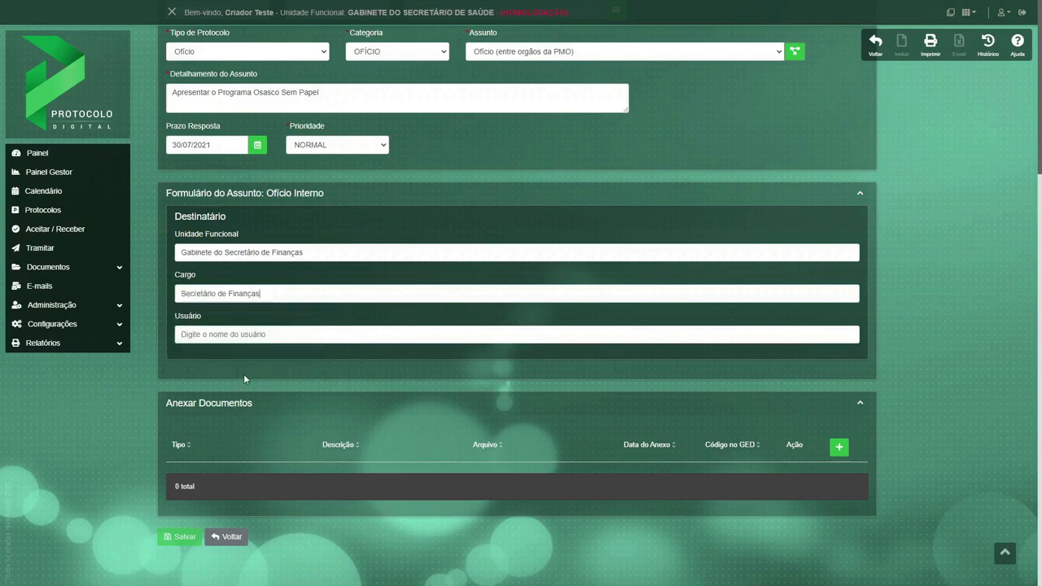
left_click(227, 335)
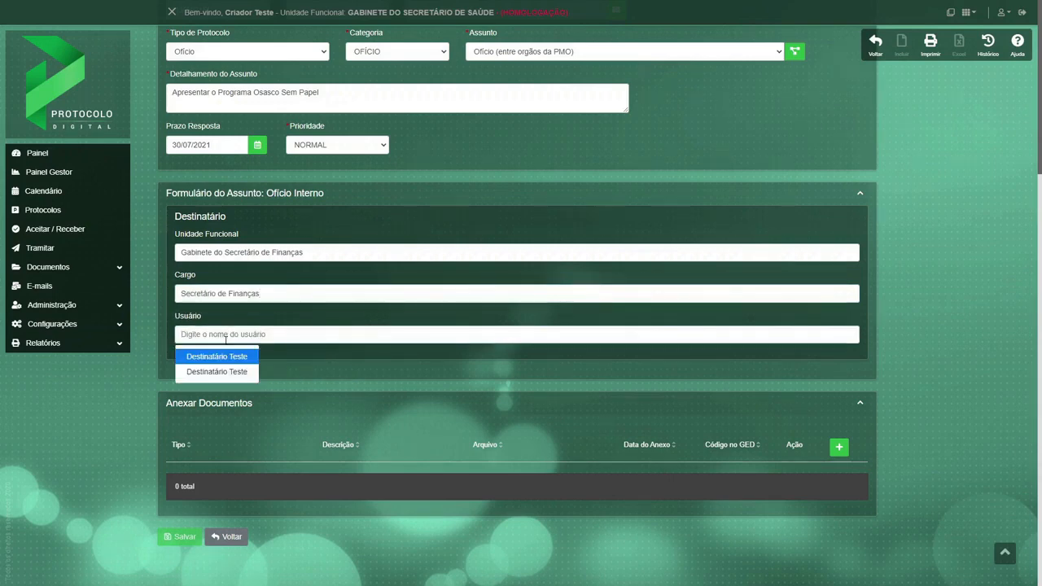
left_click(227, 357)
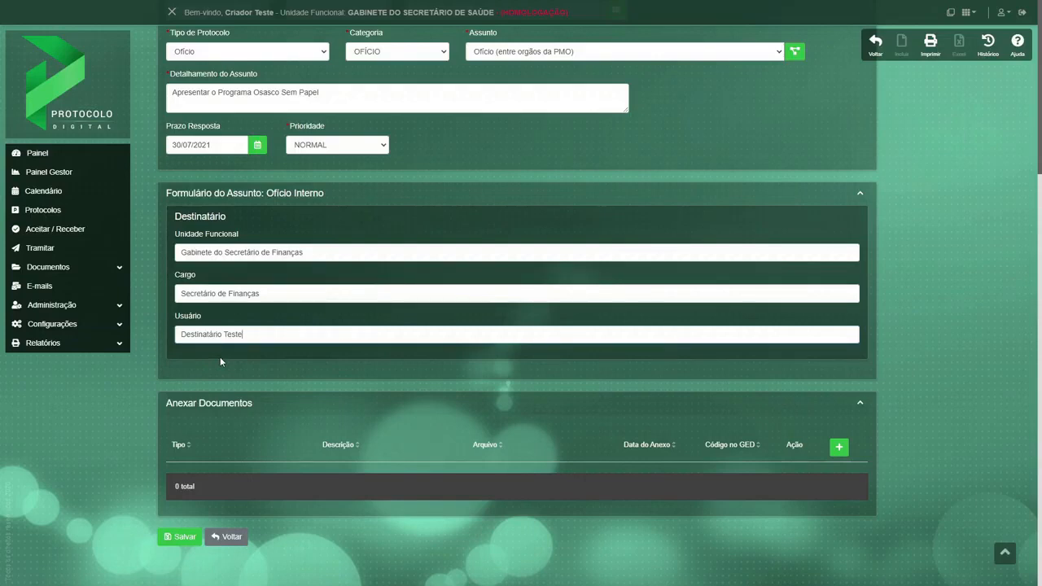
Start a new document attachment and choose the file Decreto-12856-2021-Osasco-SP.pdf for it.
left_click(839, 447)
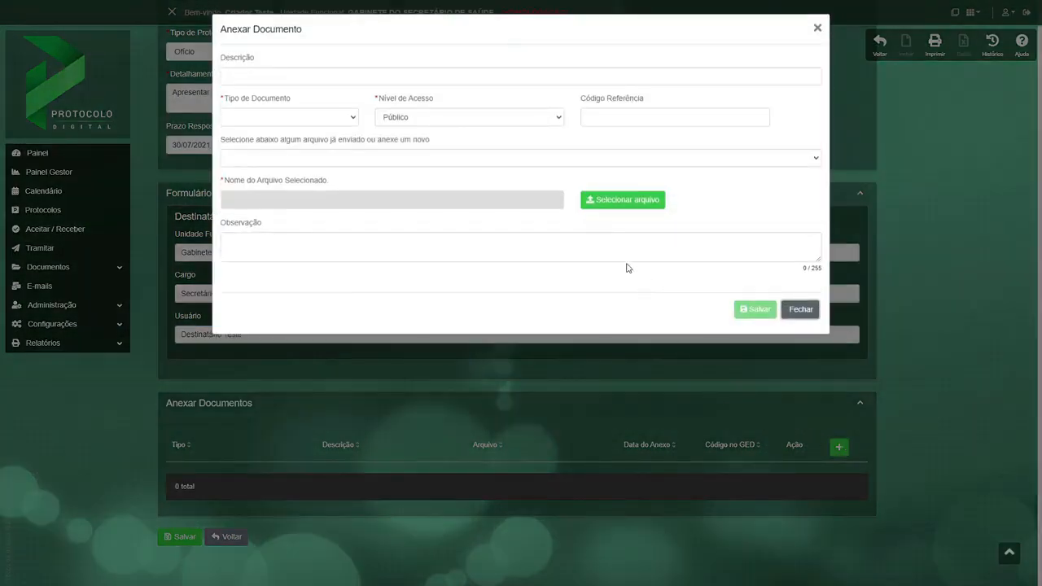
left_click(596, 207)
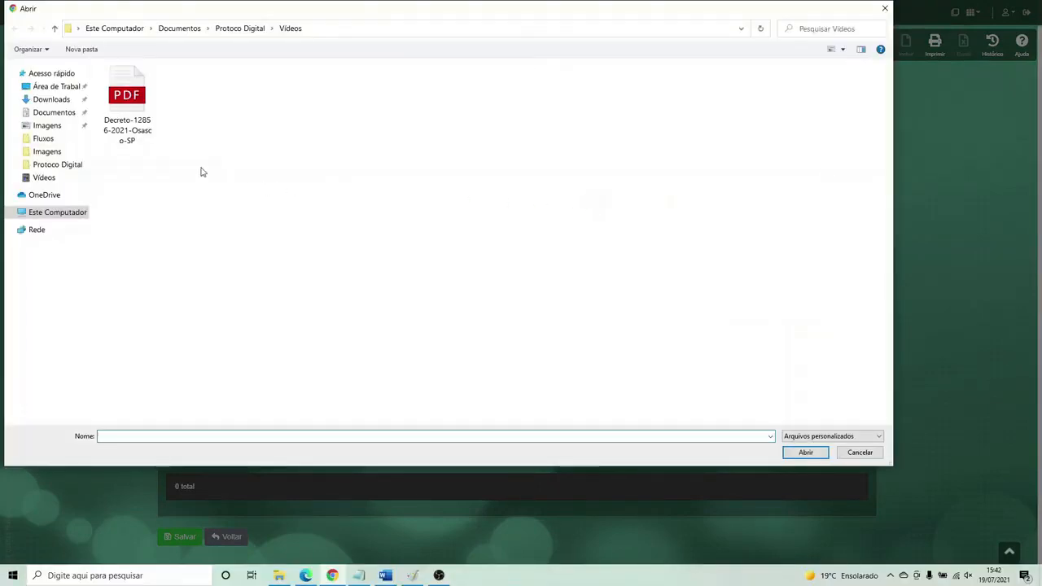
left_click(128, 104)
double_click(128, 102)
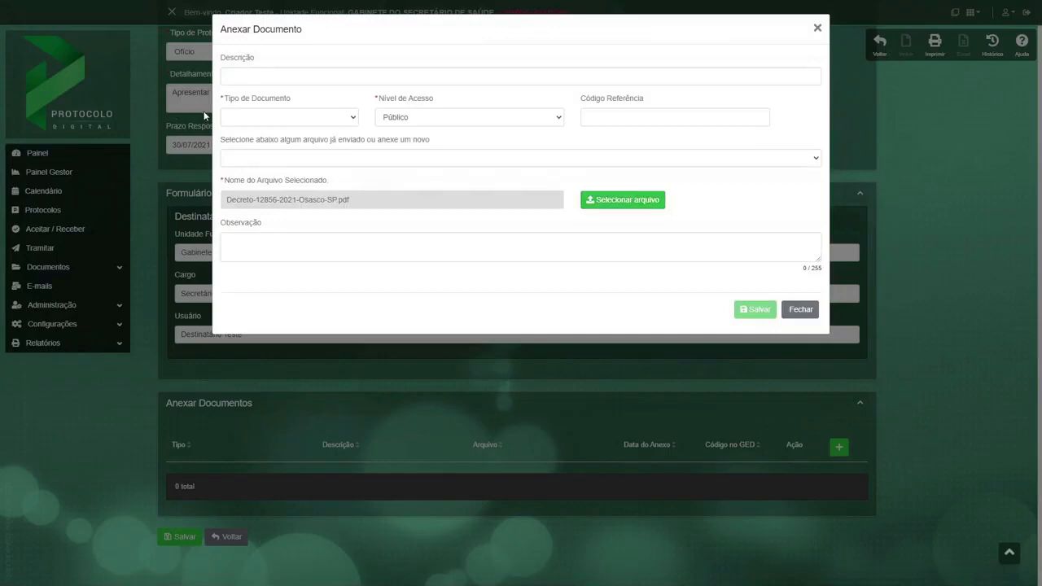
Set the attachment's document type to Outro Documento, with the access level Público.
left_click(240, 121)
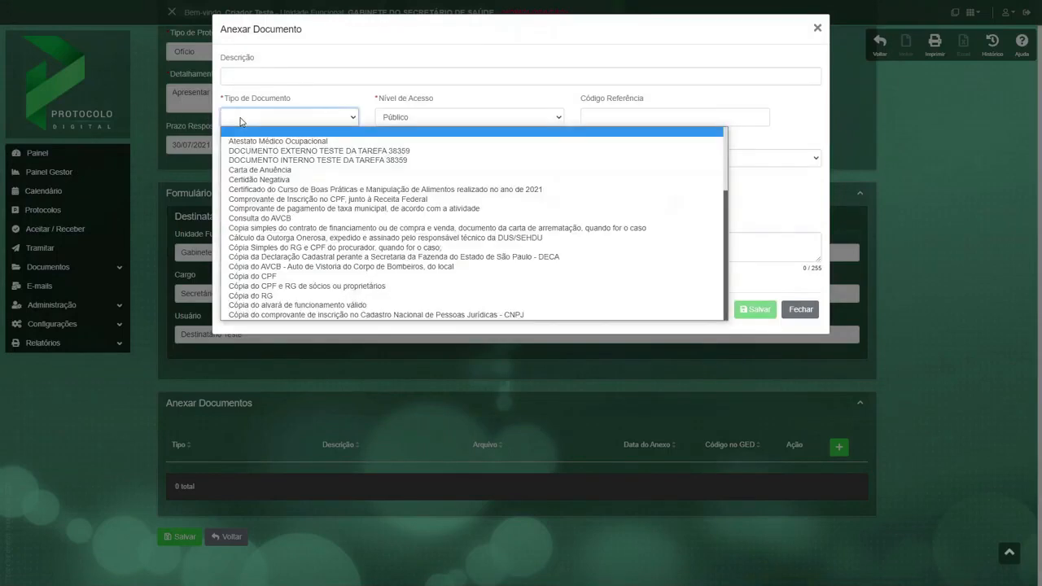
scroll(383, 269, "down", 10)
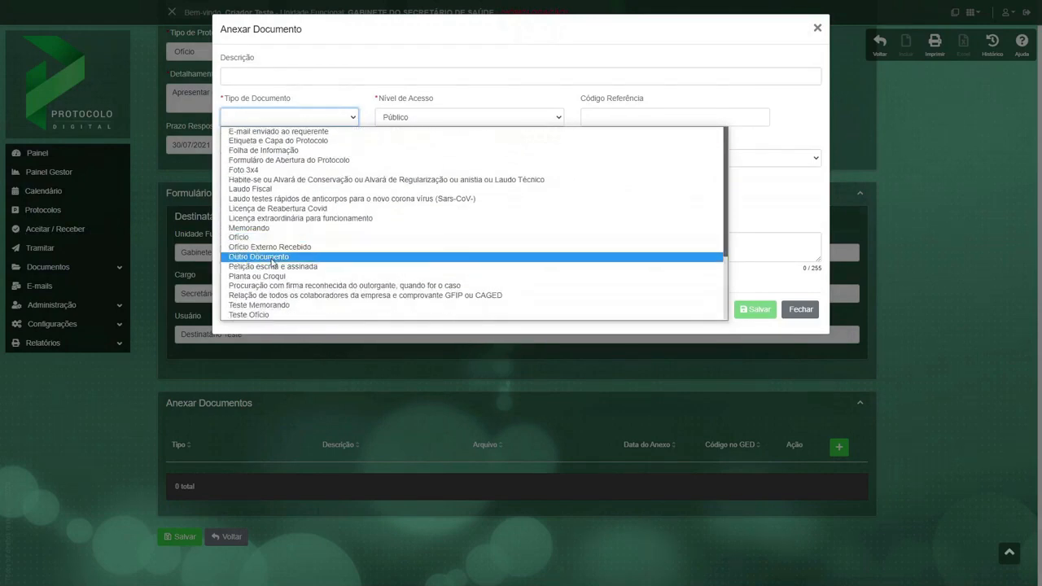
left_click(275, 257)
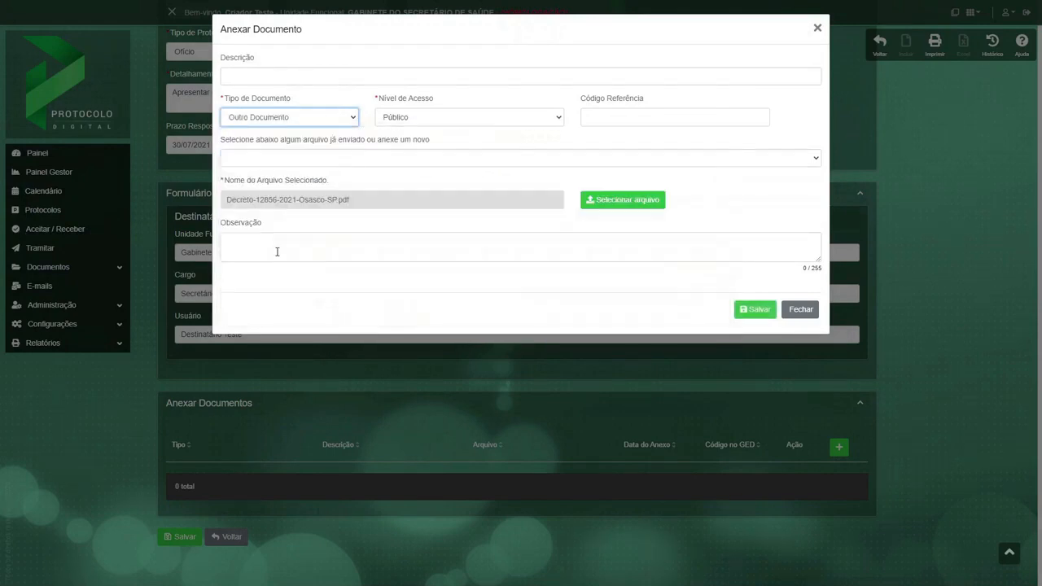
left_click(478, 120)
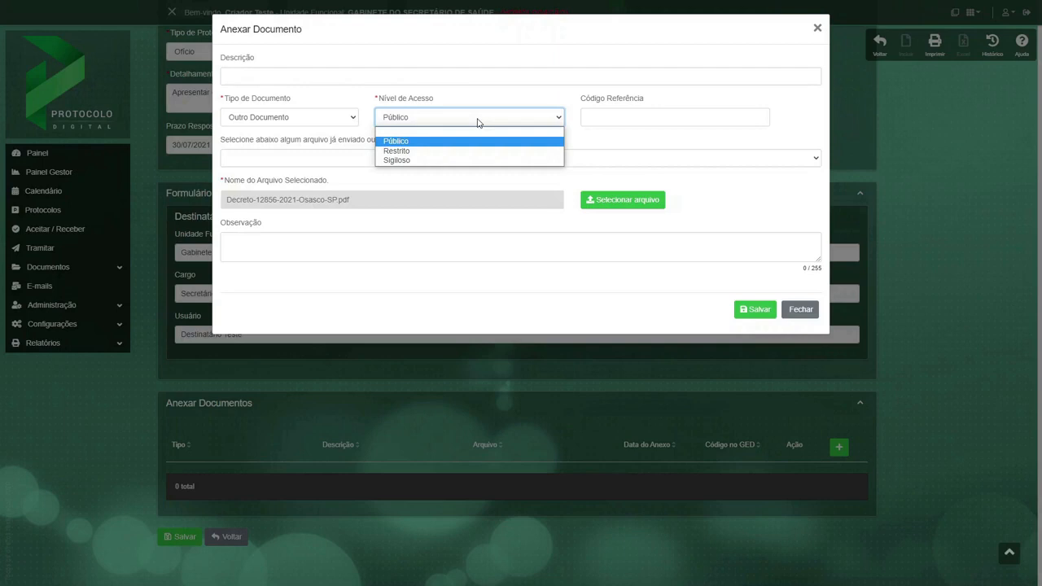
left_click(478, 122)
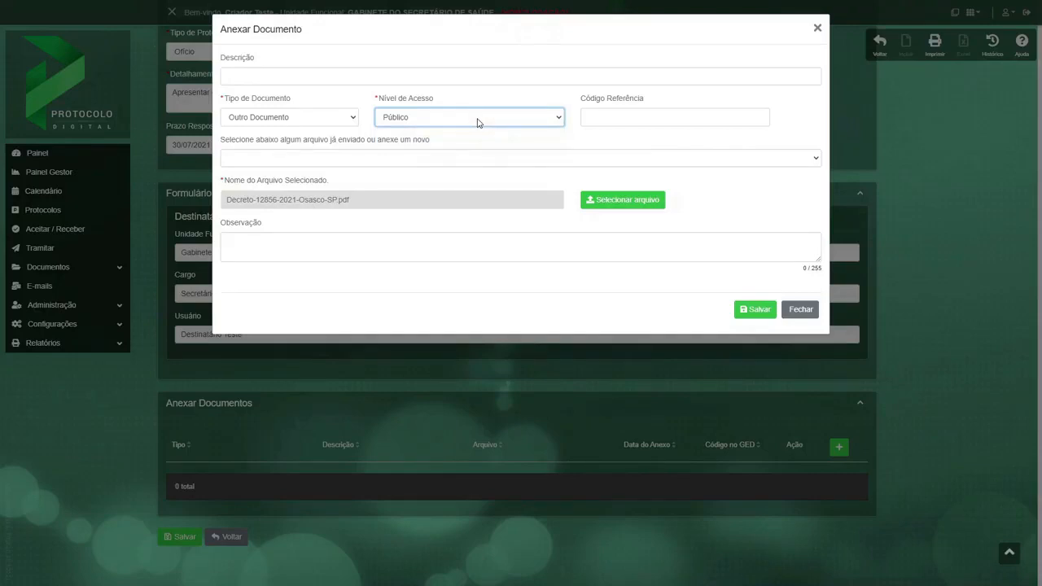
Save the PDF attachment, save the new protocol and dismiss the creation notice.
left_click(754, 313)
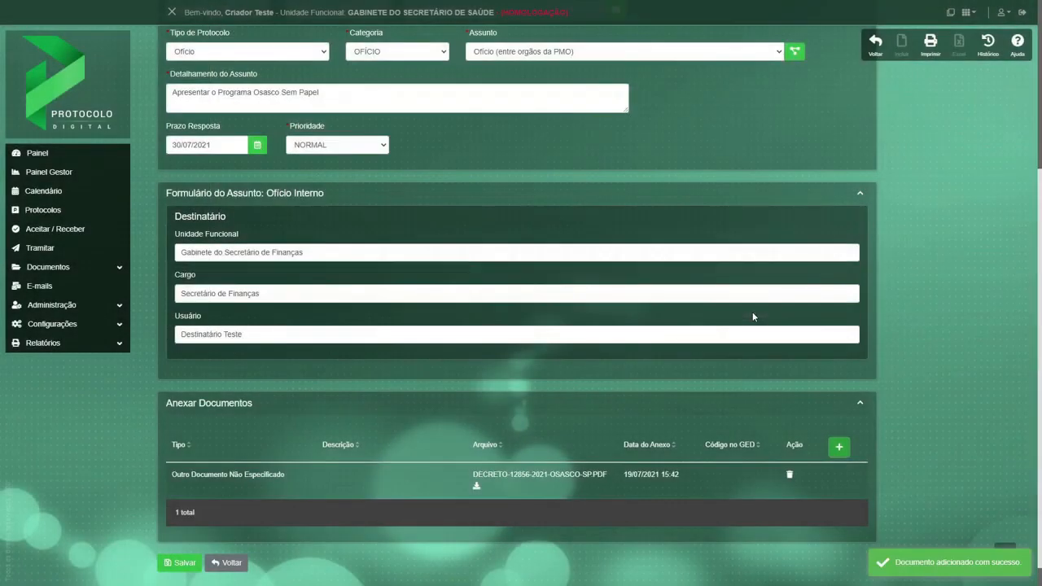
scroll(753, 312, "up", 3)
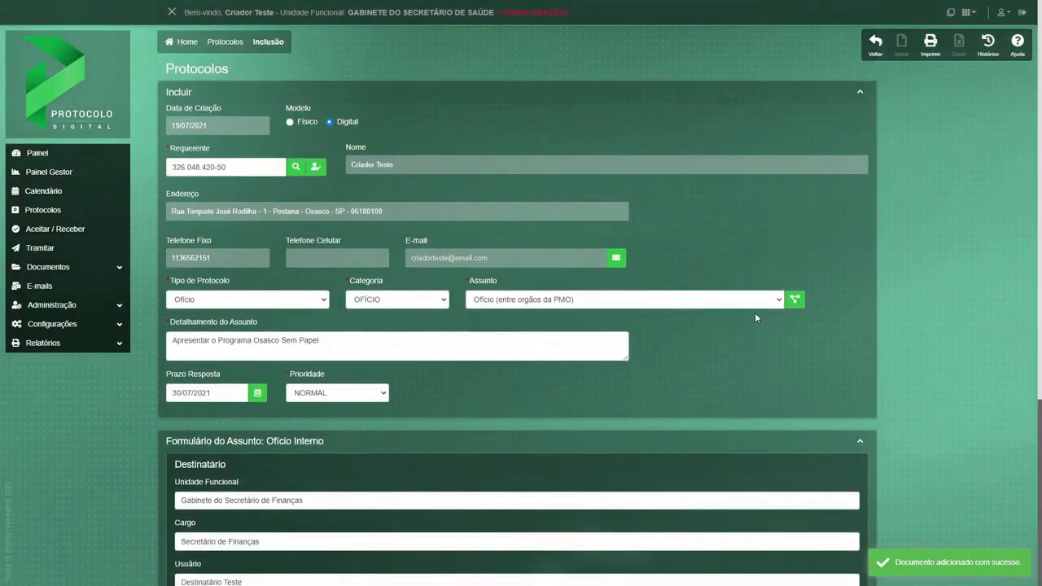
scroll(754, 313, "down", 4)
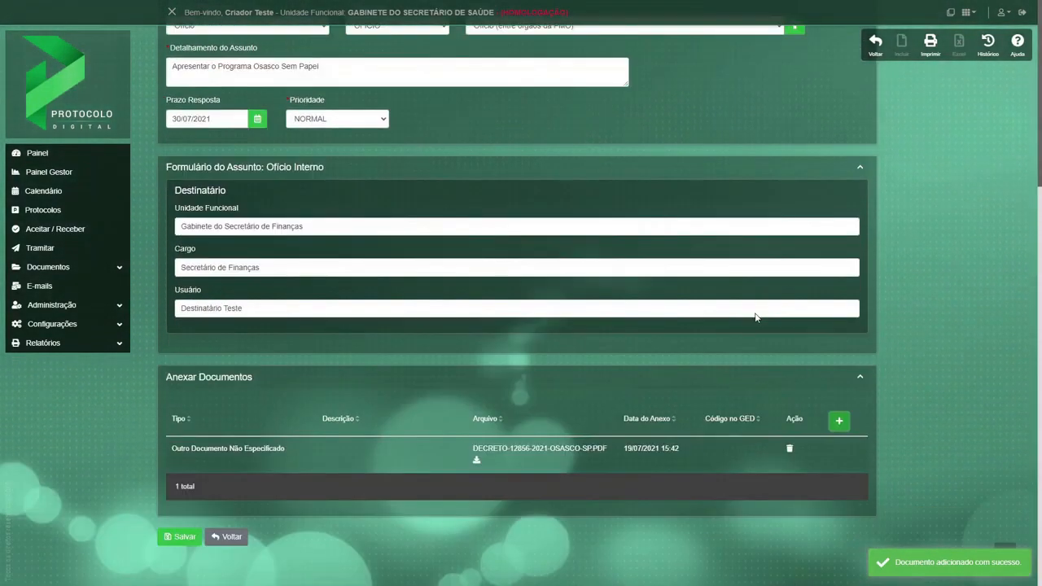
left_click(184, 536)
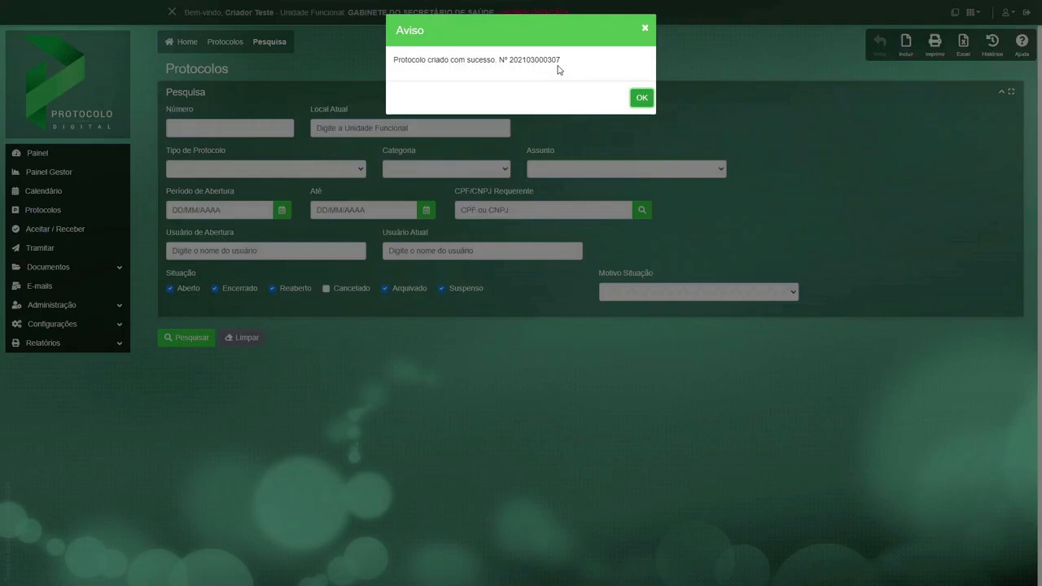
left_click(642, 98)
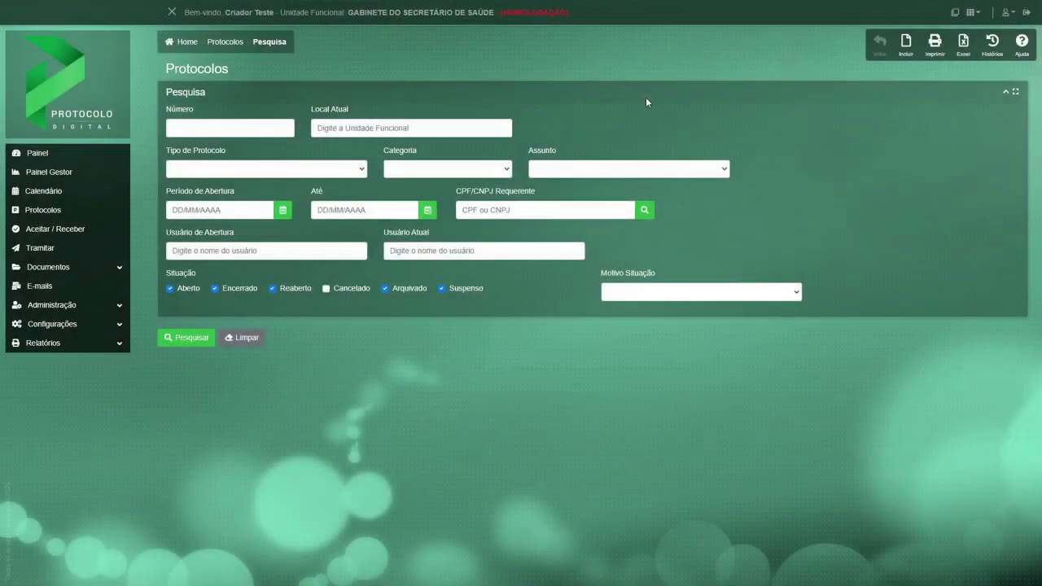
Go from the dashboard to the protocols awaiting receipt and expand the Apresentar o Programa Osasco Sem Papel protocol opened on 19/07/2021.
left_click(34, 154)
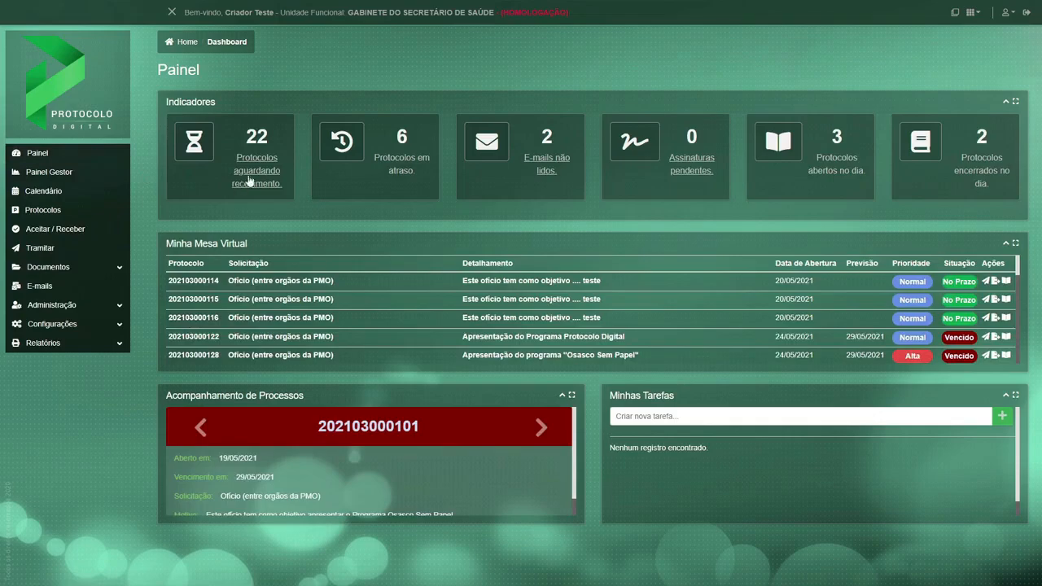
left_click(255, 172)
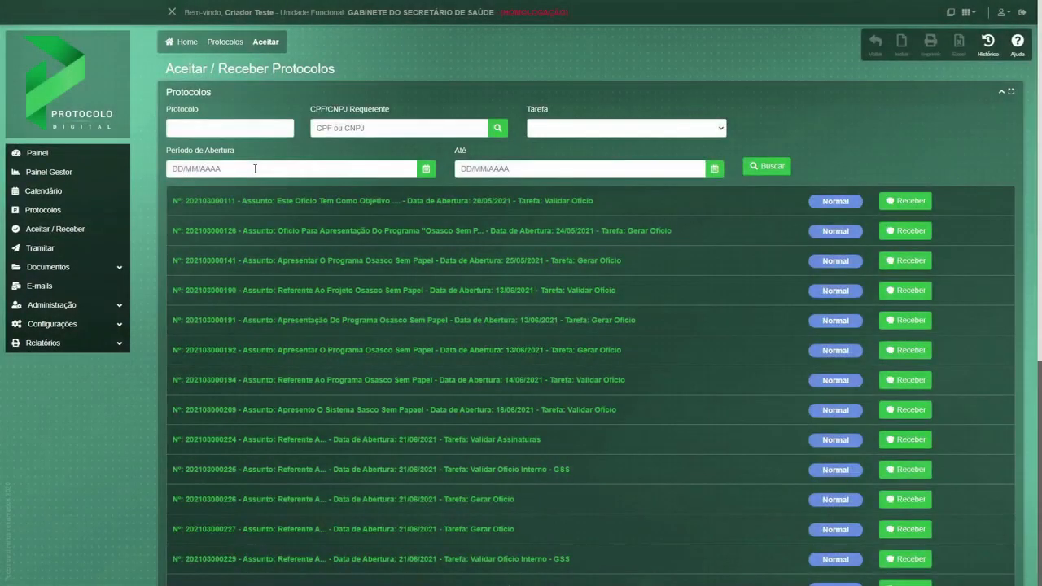
scroll(746, 499, "down", 5)
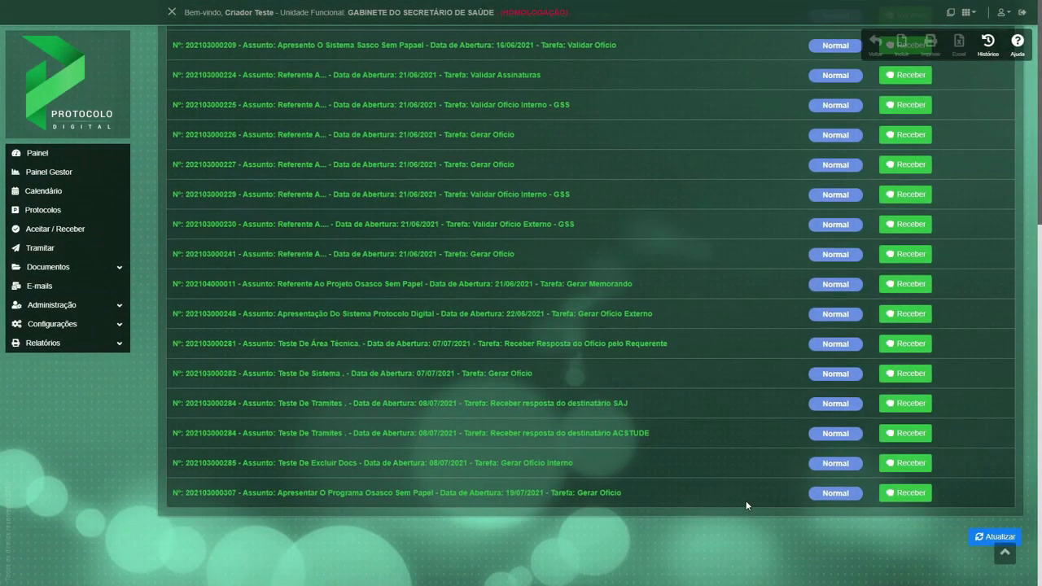
left_click(568, 495)
scroll(570, 496, "down", 4)
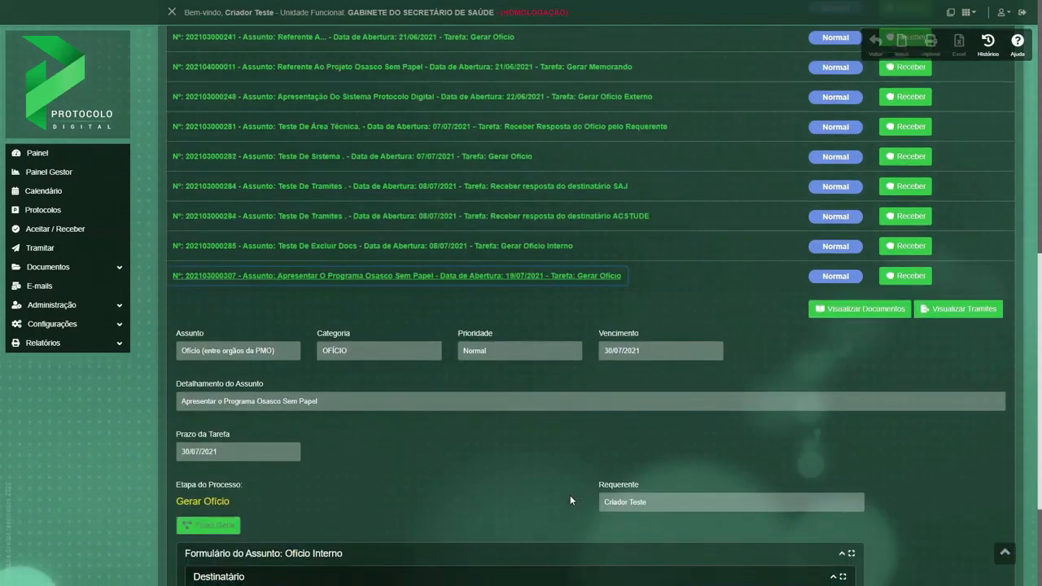
scroll(569, 497, "down", 1)
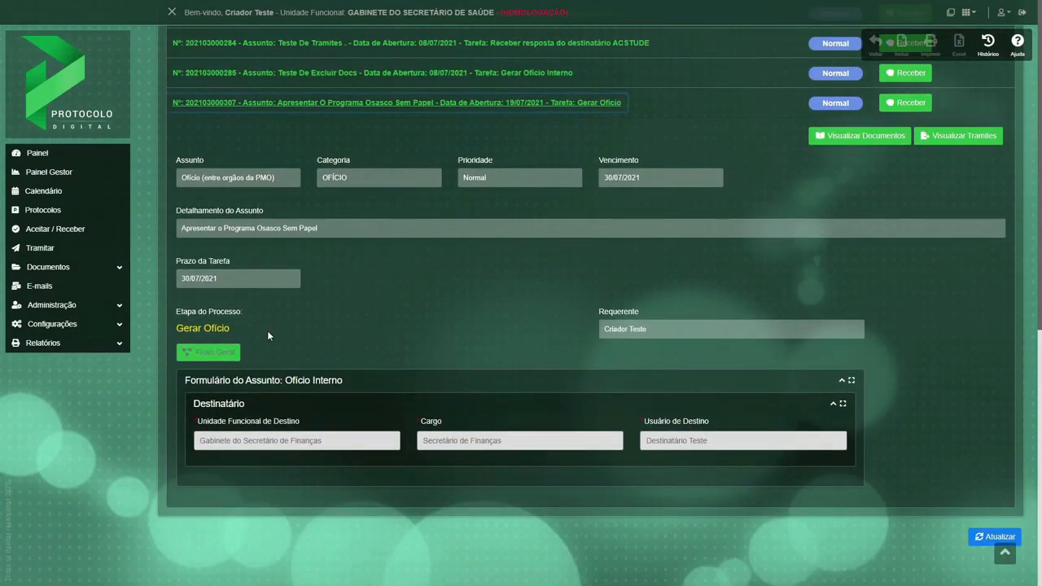
left_click_drag(247, 331, 190, 328)
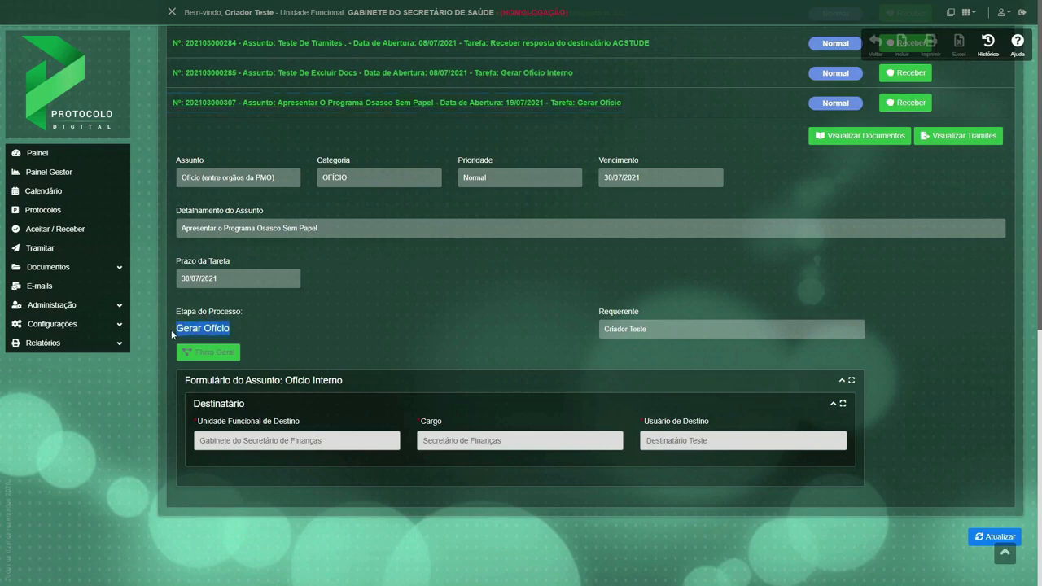
View the protocol's general flow diagram, enlarged around the Gerar Ofício task, and close it.
left_click(226, 356)
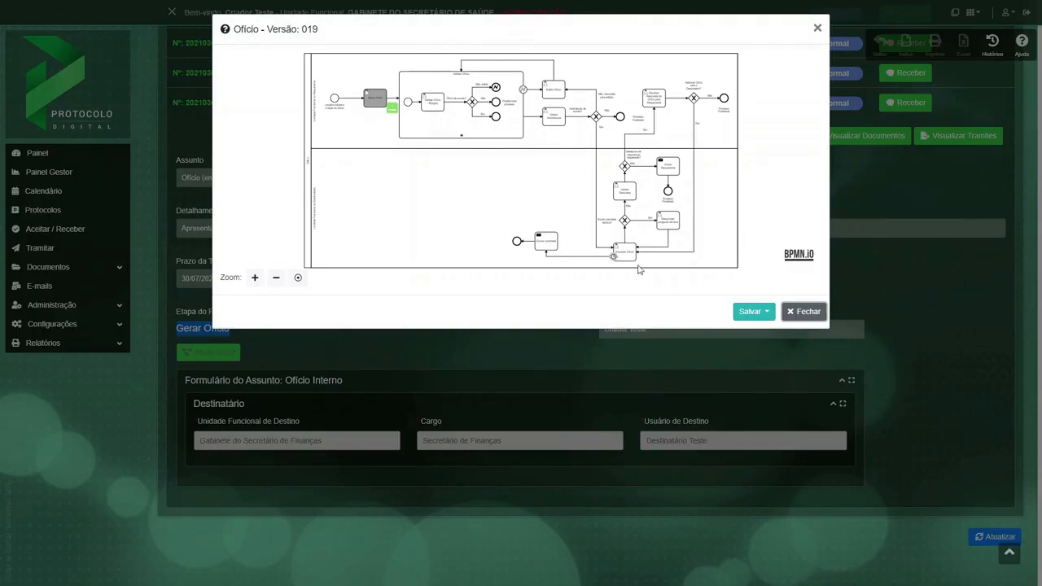
left_click(255, 278)
left_click(255, 278)
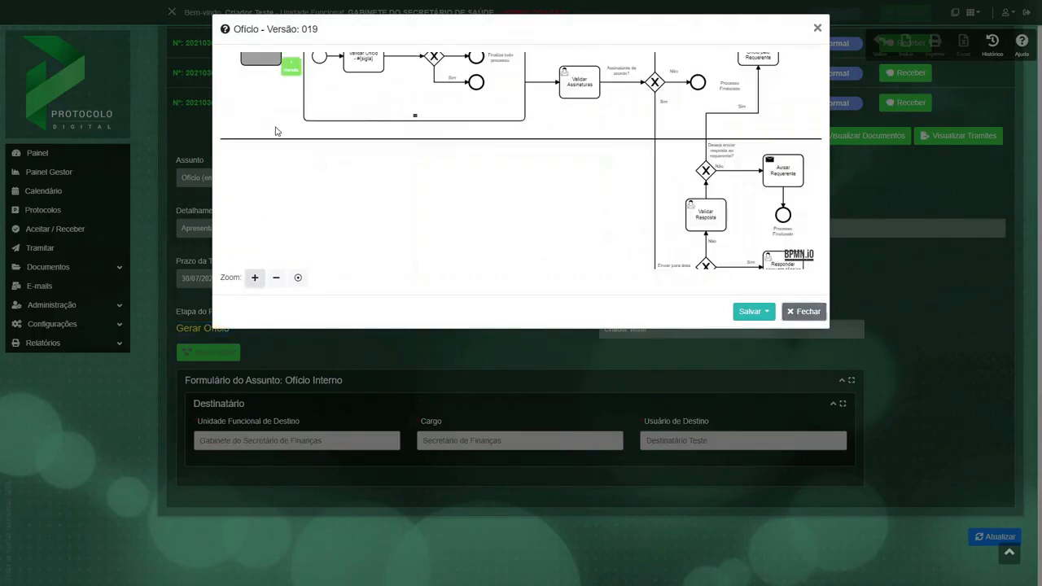
left_click_drag(274, 132, 400, 237)
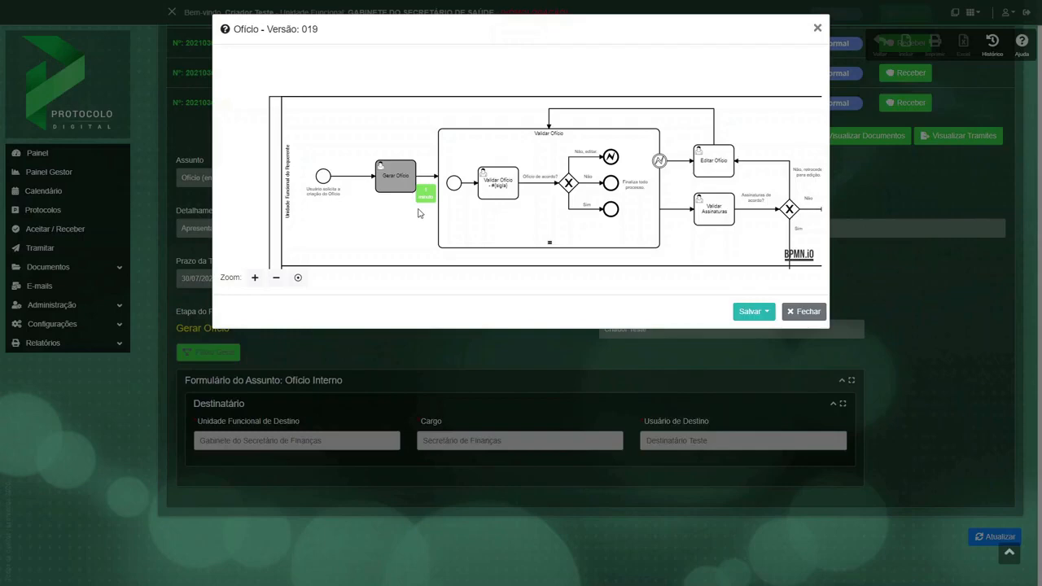
left_click(803, 311)
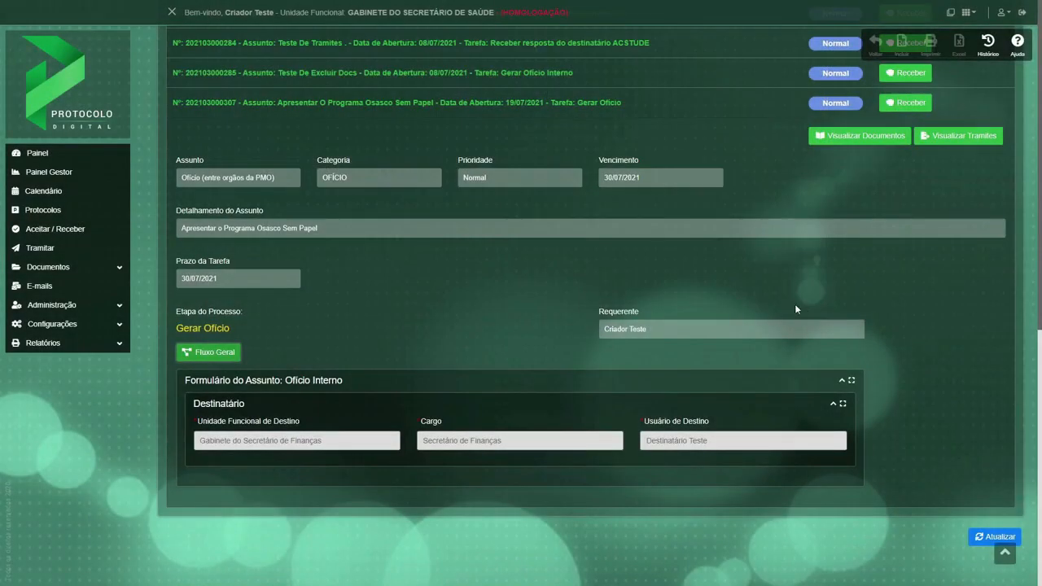
Receive the new protocol and list all protocols available for document generation, without a protocol filter.
left_click(906, 104)
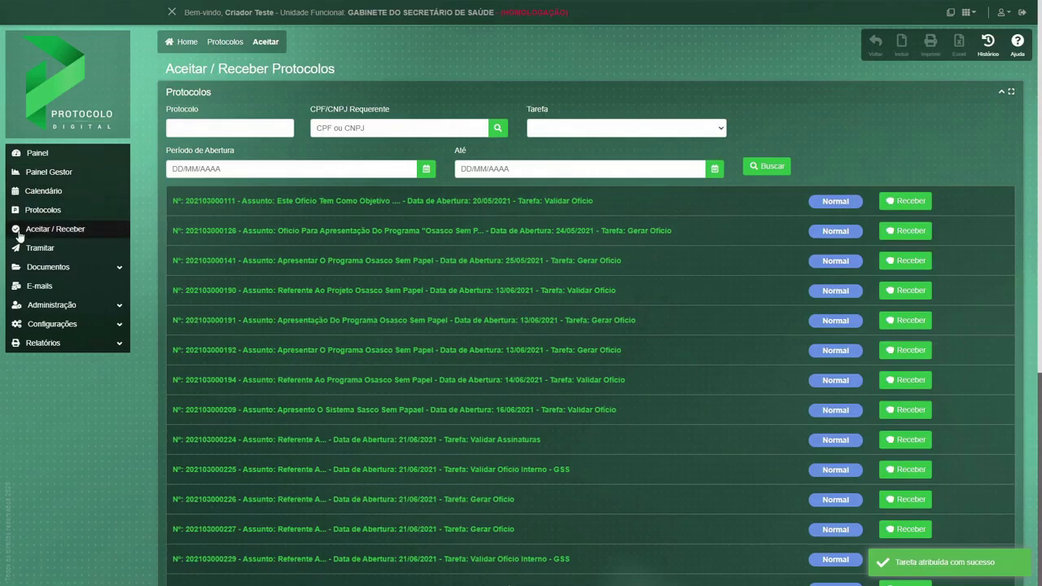
left_click(51, 269)
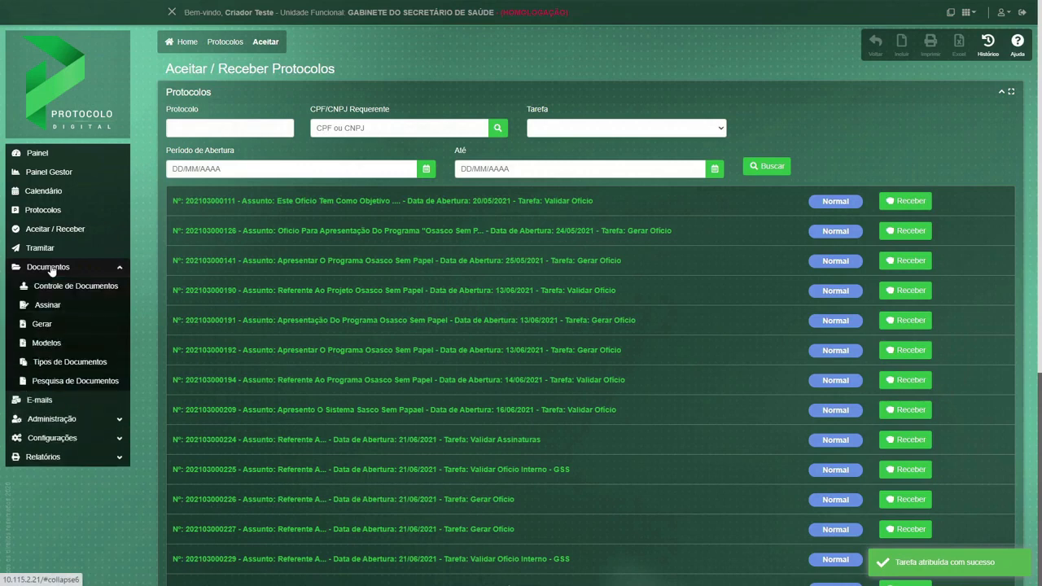
left_click(65, 323)
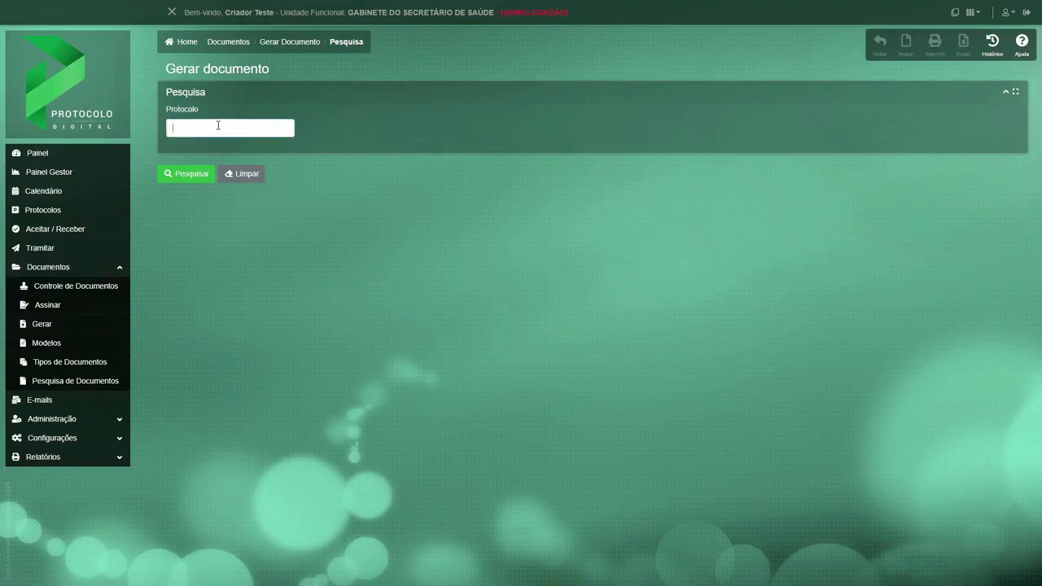
left_click(193, 175)
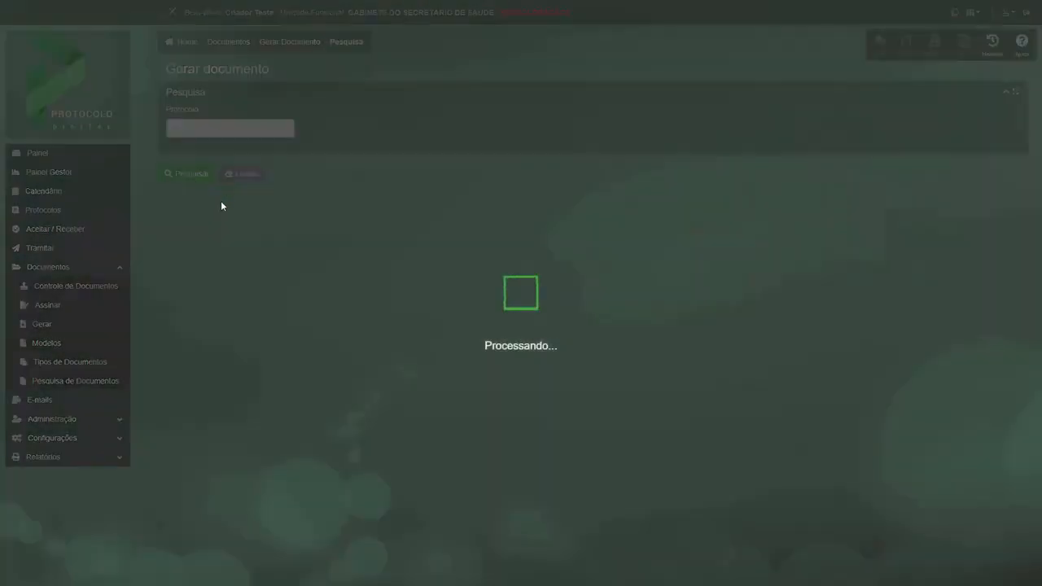
Choose the Apresentar o Programa Osasco Sem Papel protocol on the third results page for document generation.
scroll(756, 407, "down", 2)
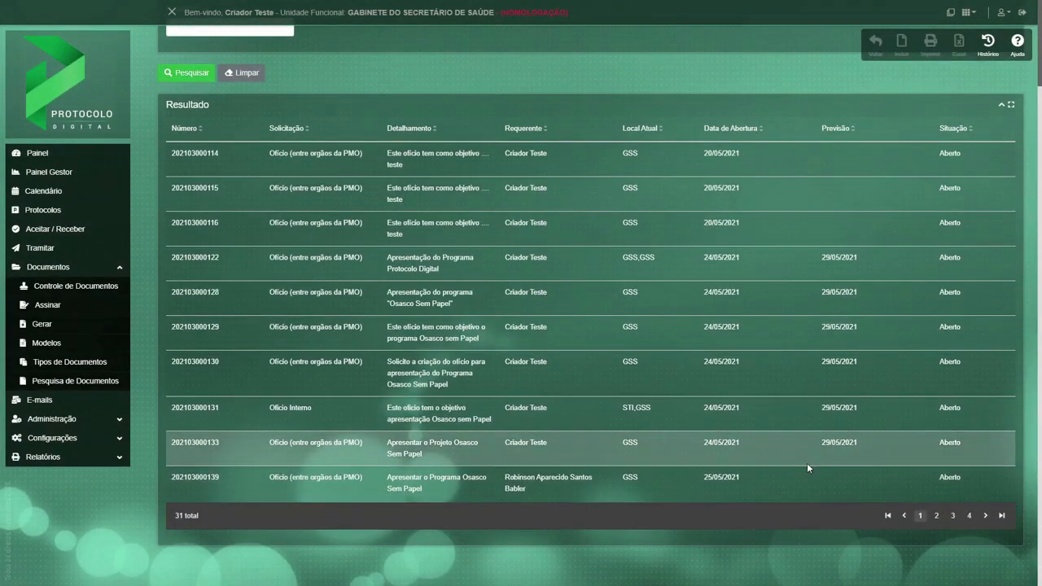
left_click(952, 515)
scroll(544, 447, "down", 1)
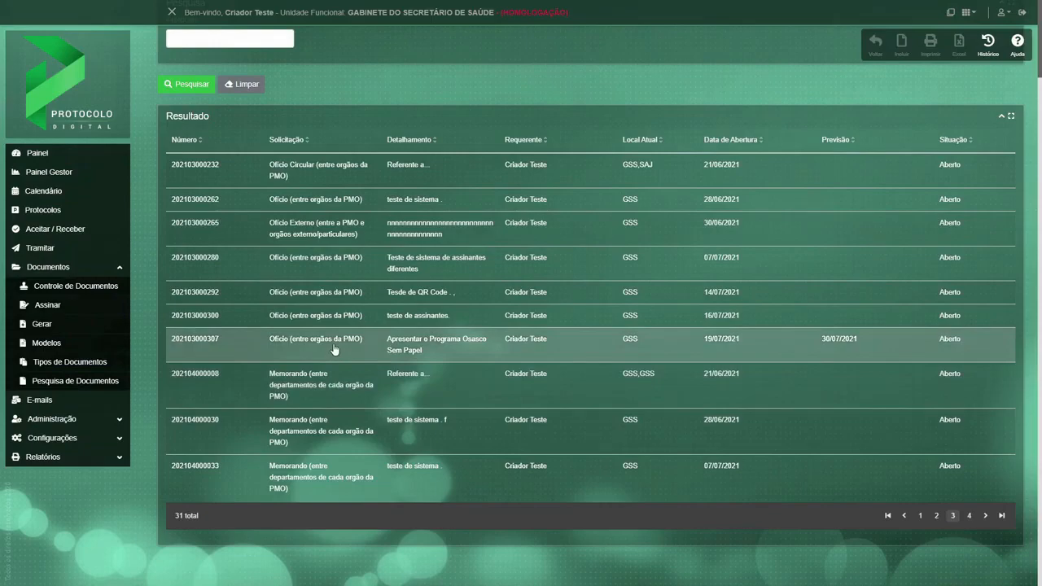
left_click(324, 341)
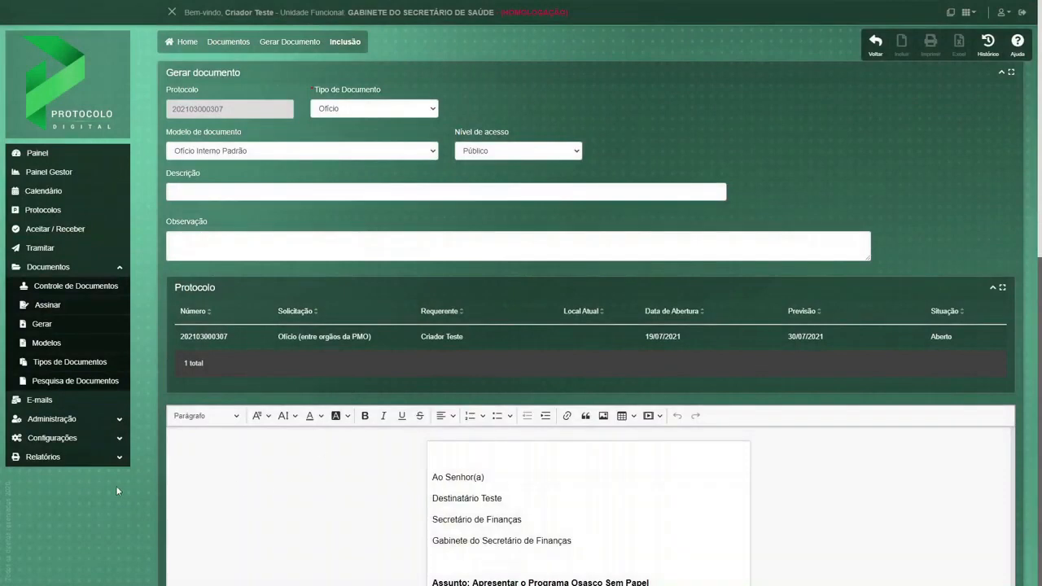
Replace the <<INCLUIR O CONTEÚDO>> placeholder with the letter text requesting members for the Comitê de Gestão e Acompanhamento do Programa Osasco Sem Papel.
scroll(116, 484, "down", 3)
scroll(136, 478, "down", 1)
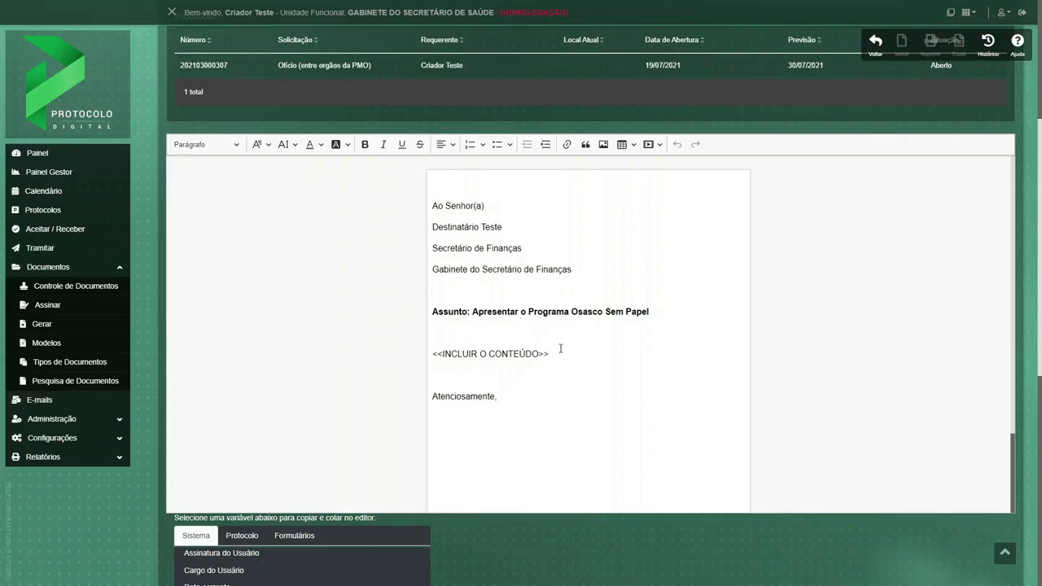
left_click_drag(551, 353, 421, 356)
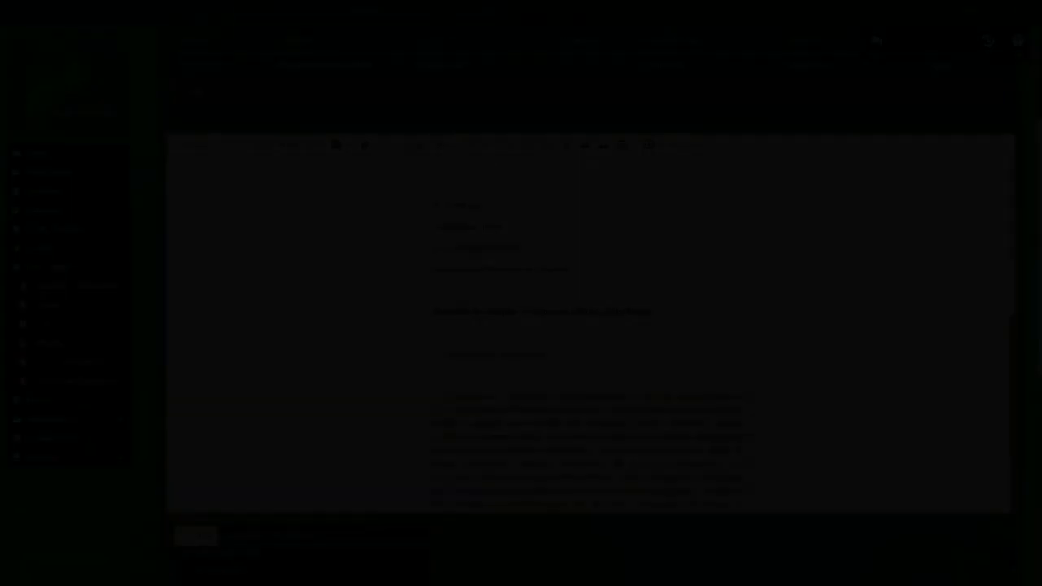
scroll(849, 357, "down", 10)
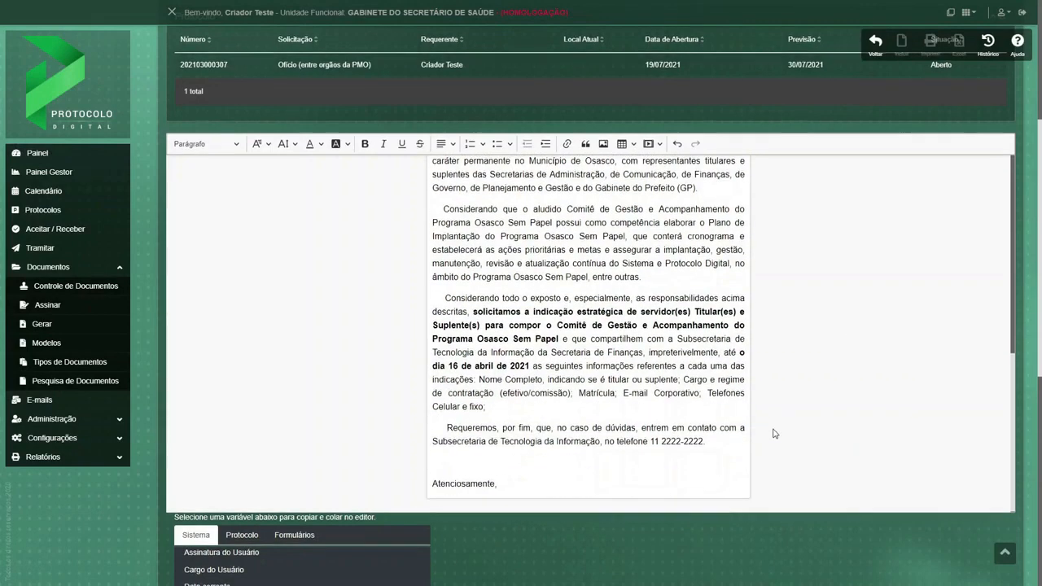
Add the requester's validator test user as first signer and the requester's secretary test user as second signer.
scroll(786, 415, "down", 5)
scroll(592, 418, "down", 1)
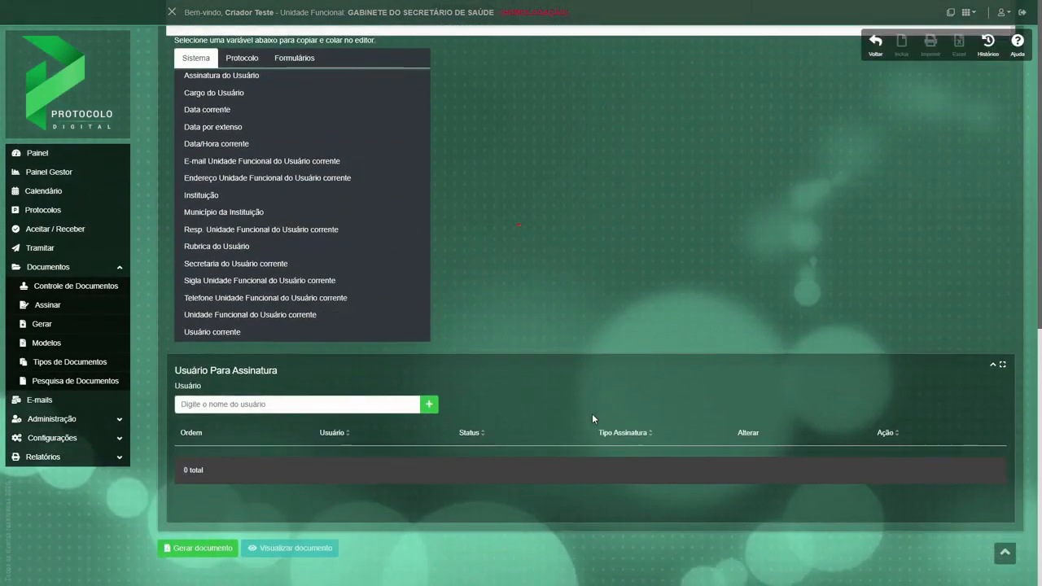
left_click(250, 404)
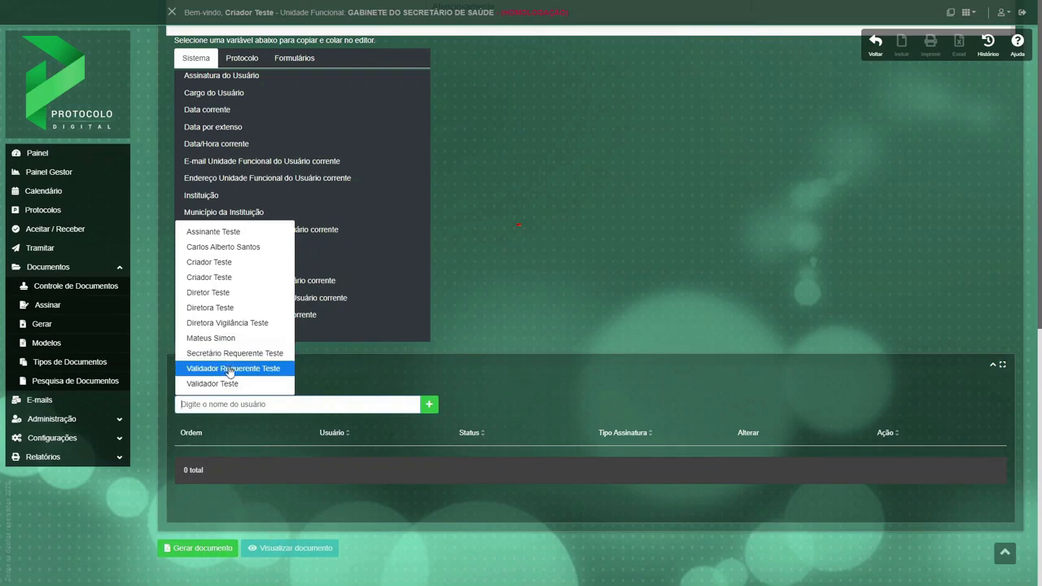
left_click(229, 372)
left_click(429, 405)
left_click(289, 404)
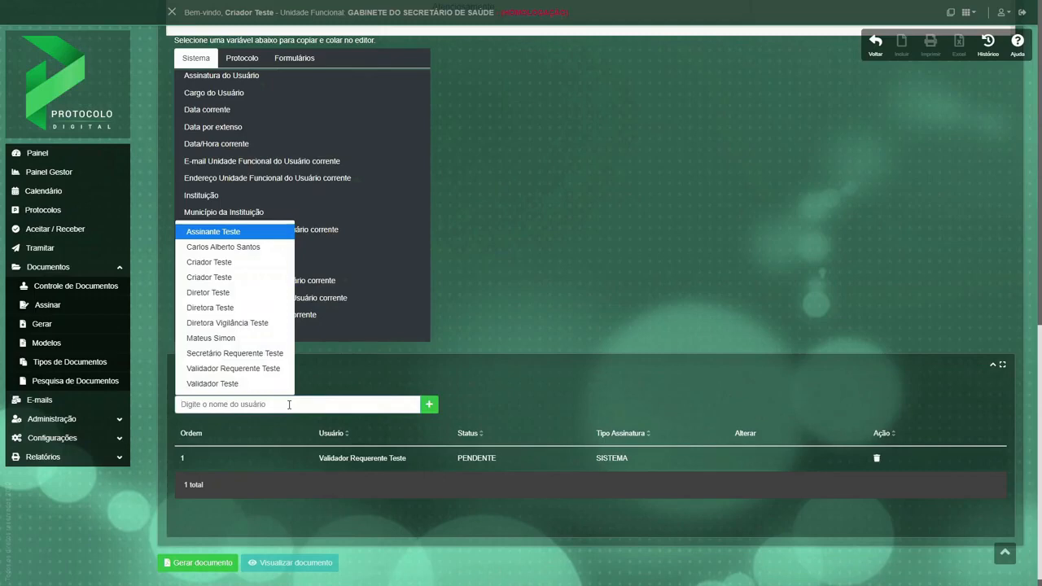
left_click(241, 358)
left_click(430, 405)
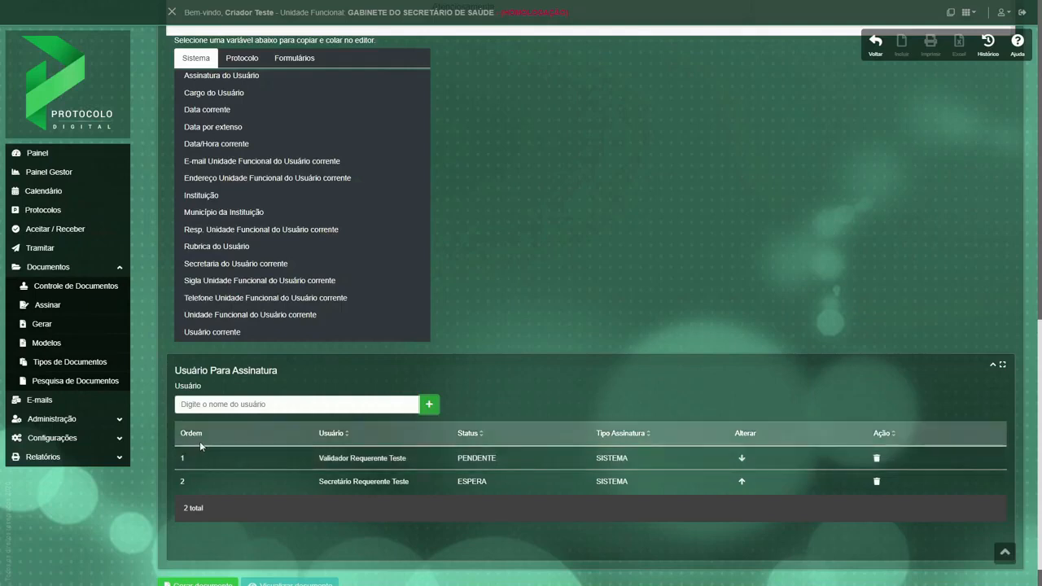
left_click(742, 459)
left_click(741, 459)
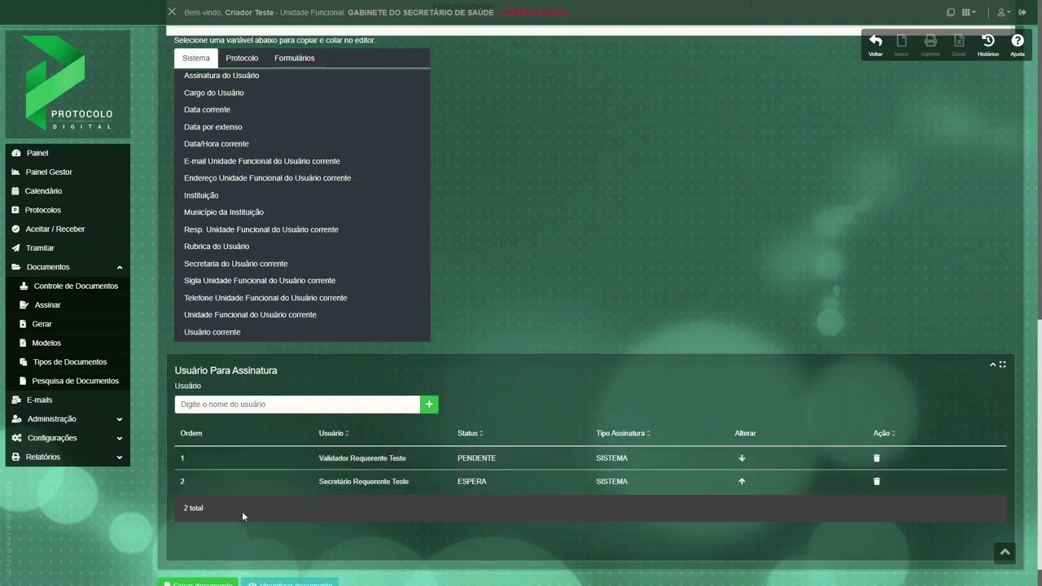
Generate the Ofício document and read through the downloaded PDF.
scroll(247, 506, "down", 1)
left_click(208, 546)
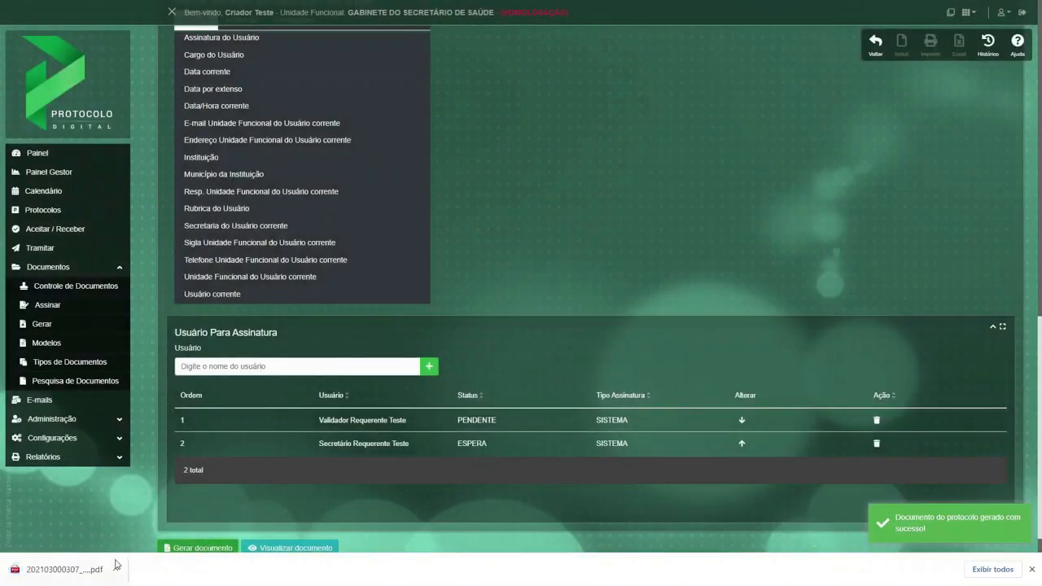
left_click(117, 564)
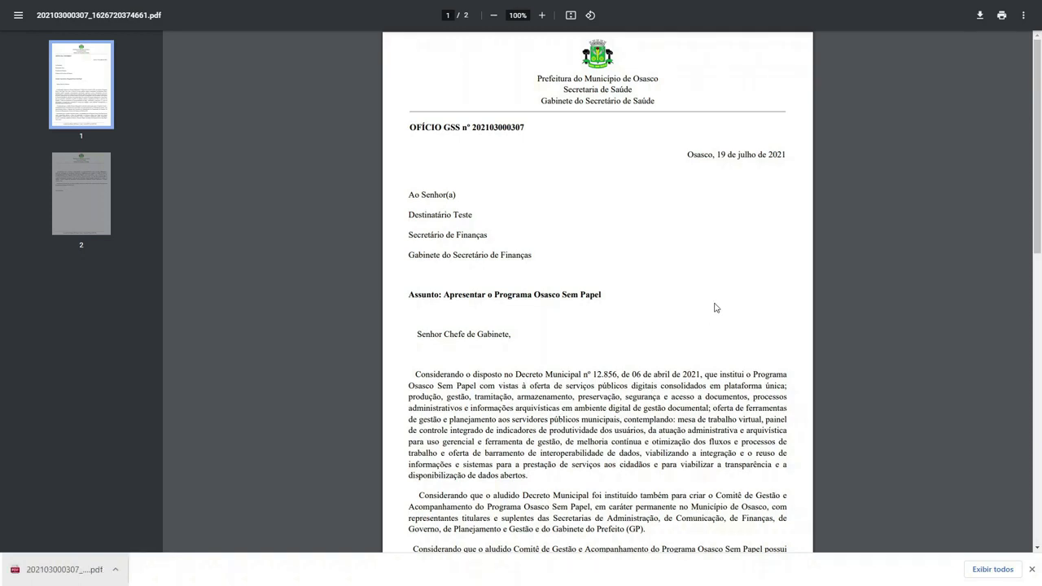
scroll(715, 308, "down", 1)
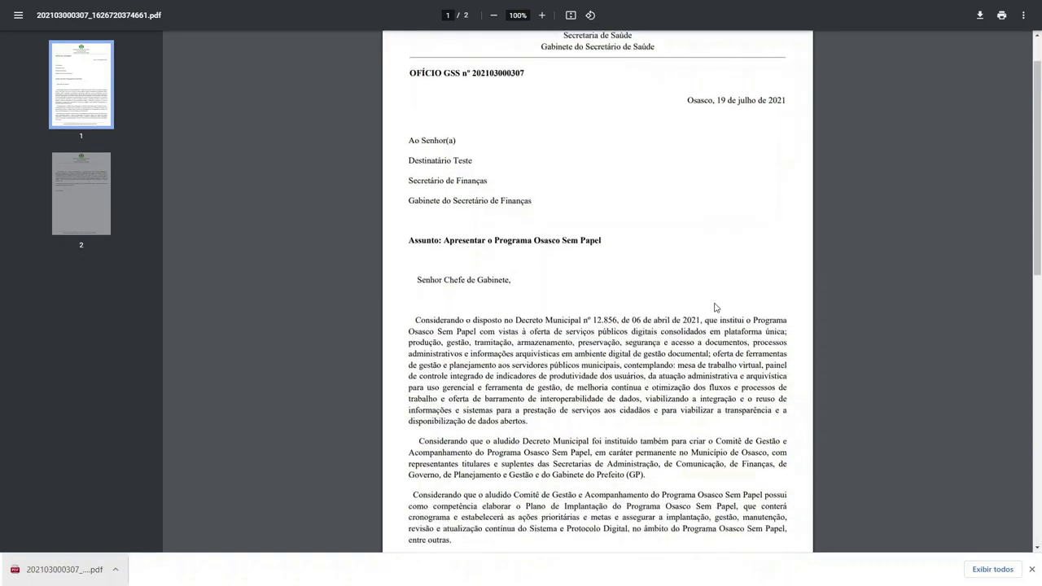
scroll(716, 308, "down", 2)
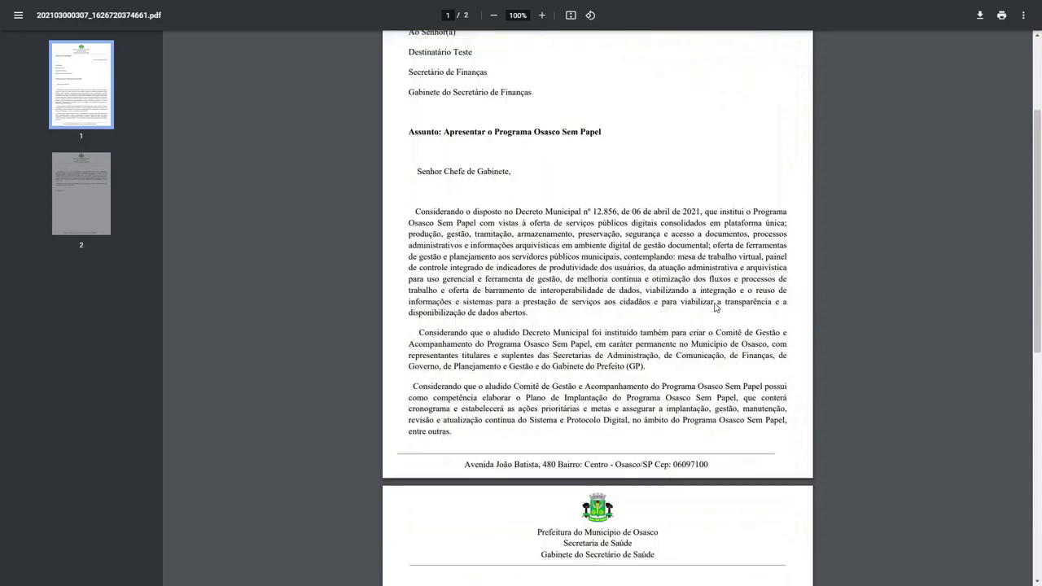
scroll(715, 308, "down", 3)
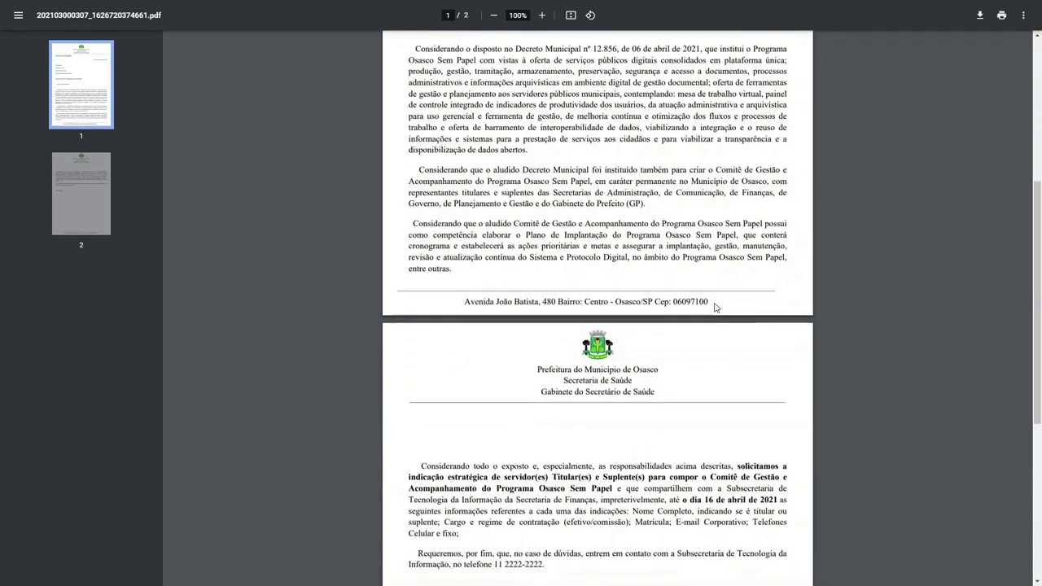
Read the rest of the generated Ofício PDF through the closing on its second page.
scroll(715, 308, "down", 2)
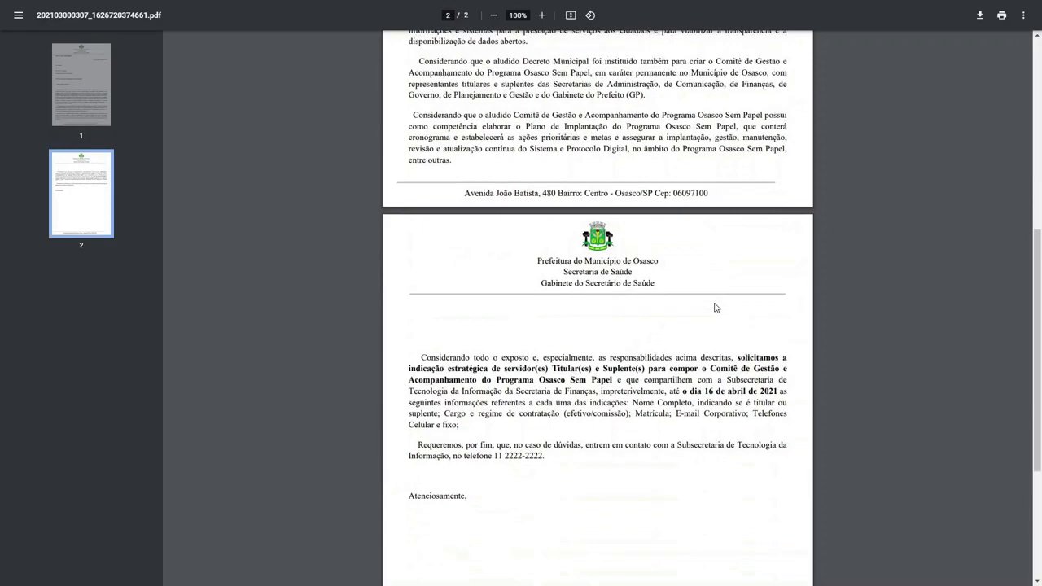
scroll(715, 308, "down", 4)
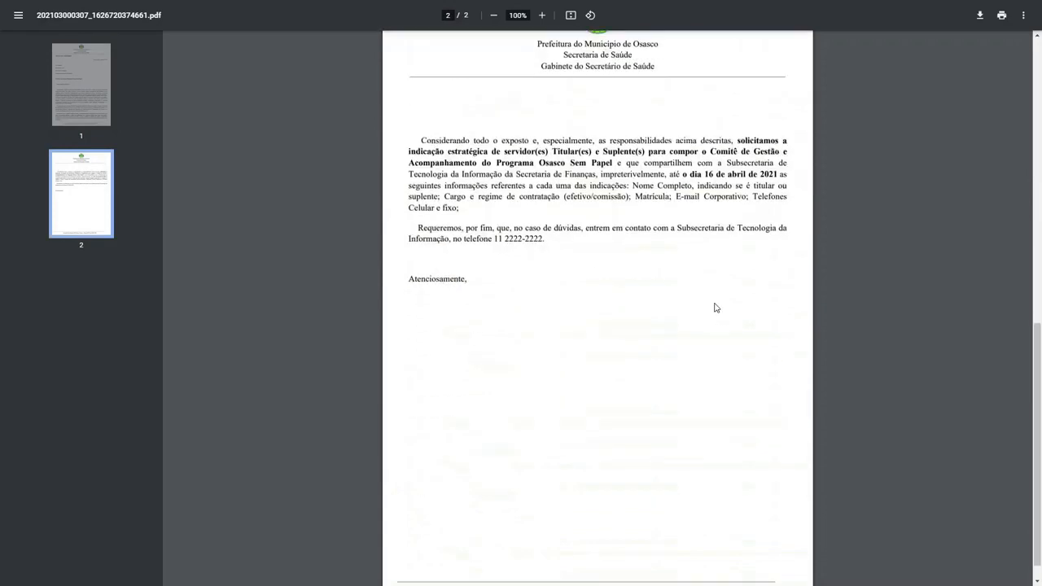
scroll(716, 307, "down", 1)
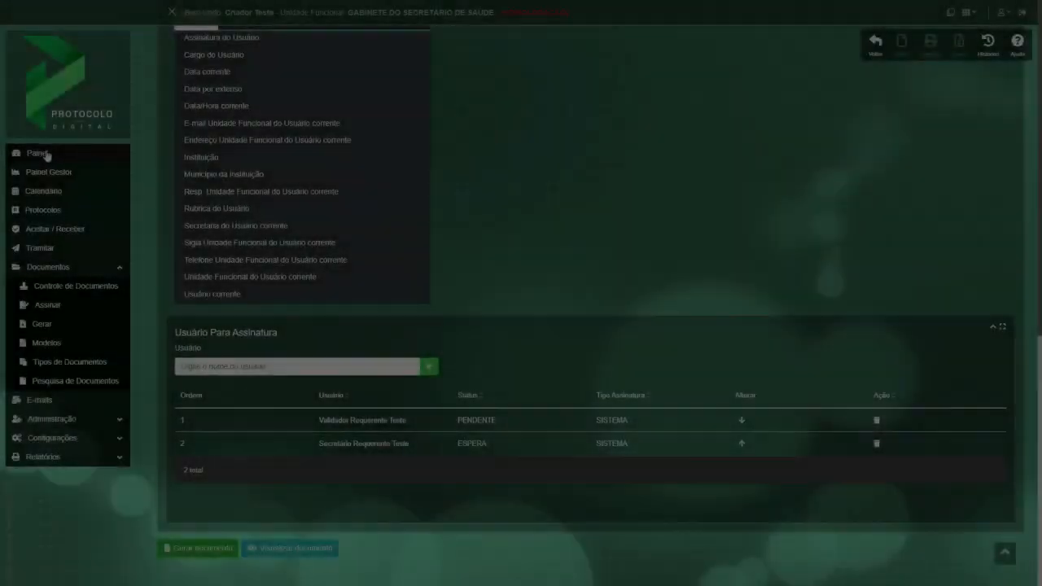
Open the Apresentar o Programa Osasco Sem Papel protocol for forwarding from the Minha Mesa Virtual list on the dashboard.
left_click(38, 154)
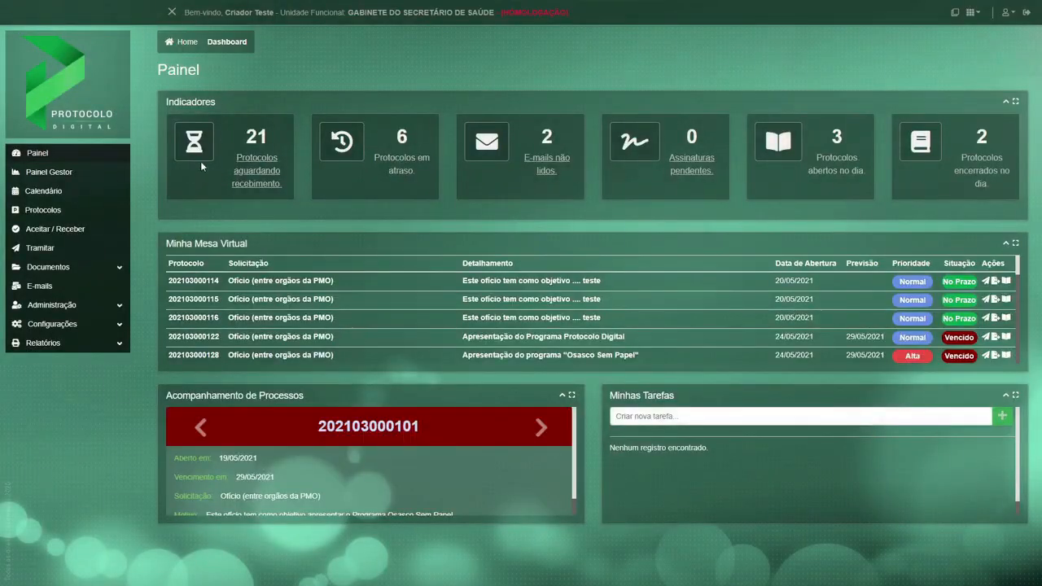
scroll(456, 350, "down", 10)
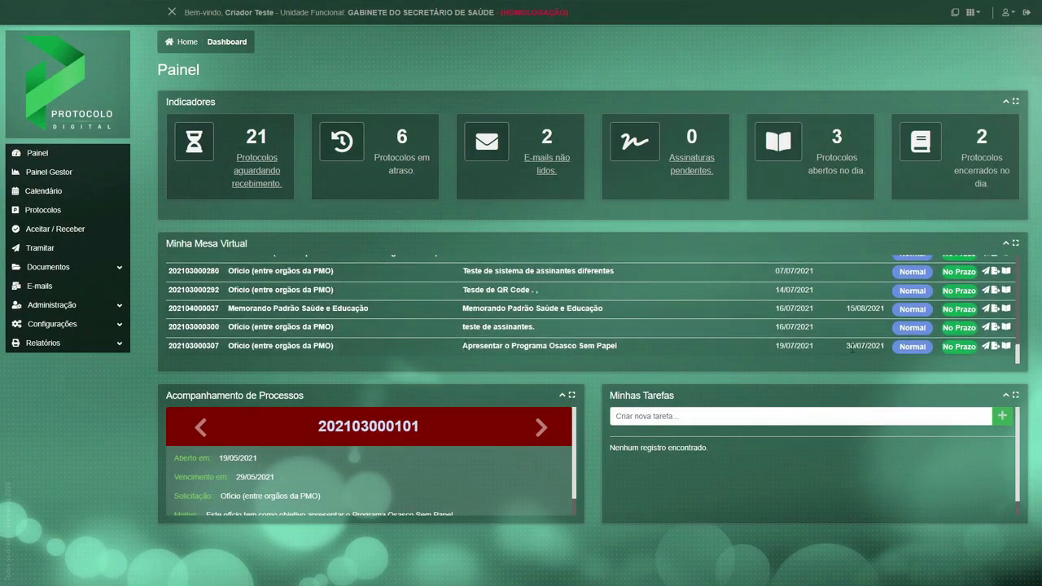
left_click(985, 346)
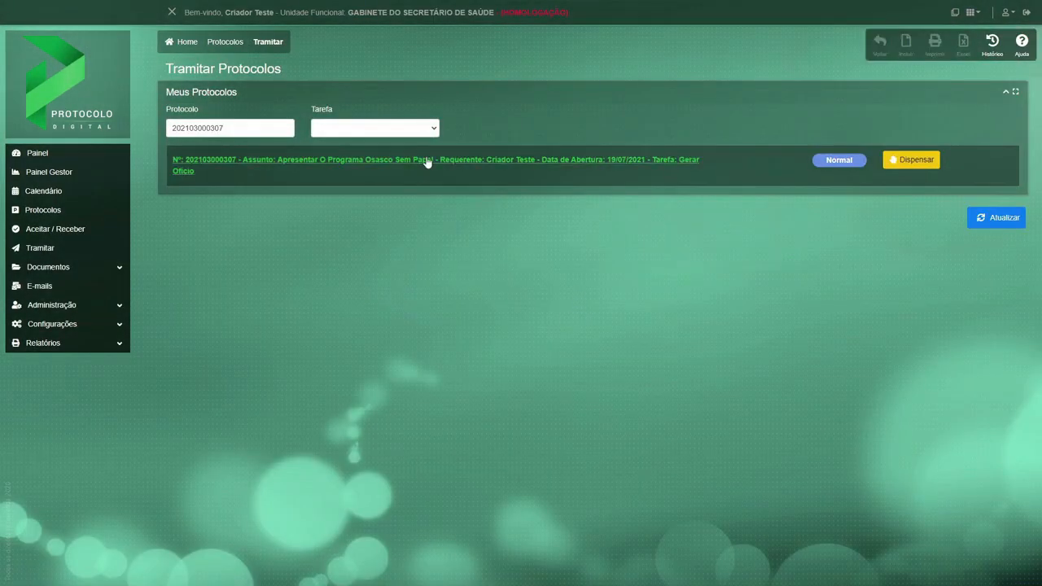
left_click(427, 163)
scroll(465, 342, "down", 3)
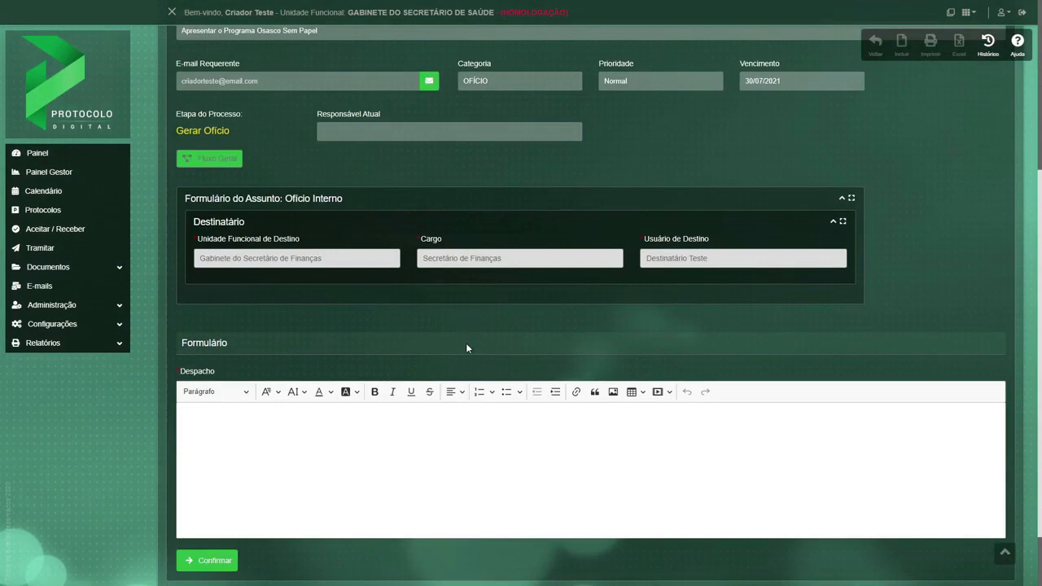
scroll(466, 348, "down", 1)
Enter the dispatch text "Segue para validação do documento" and confirm forwarding the protocol.
left_click(462, 348)
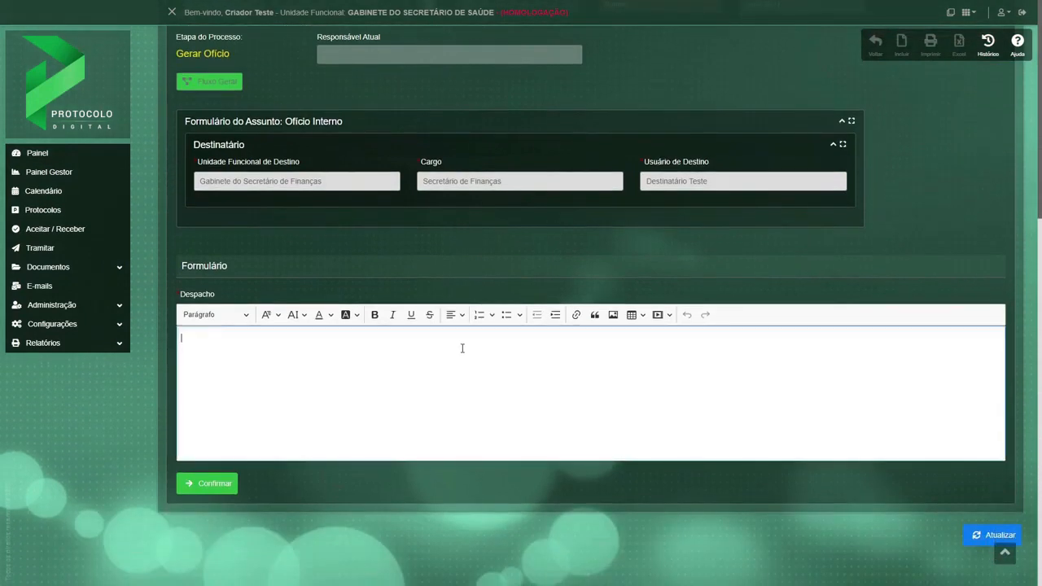
type("Segue para validação do documento.")
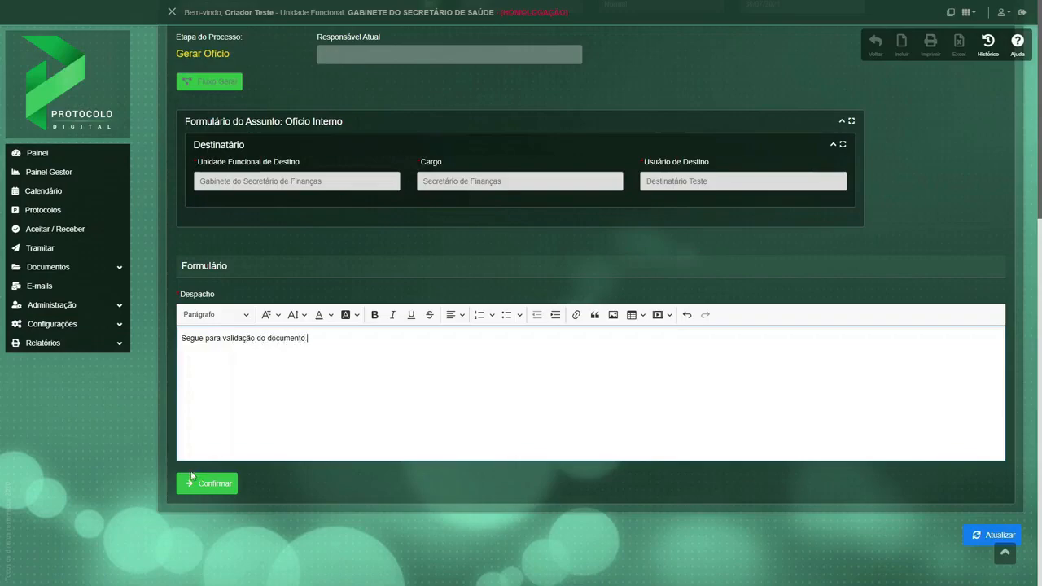
left_click(195, 482)
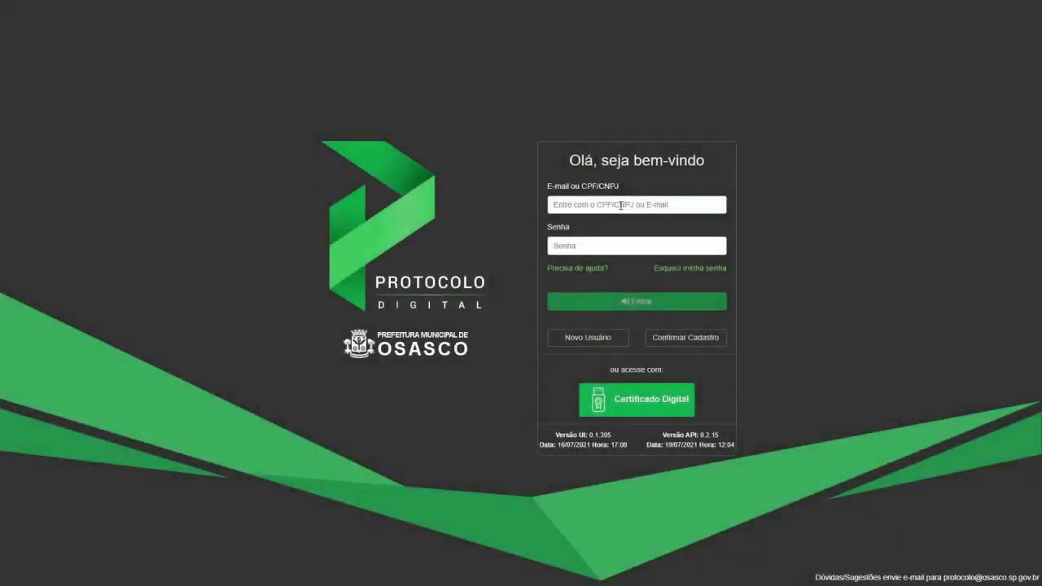
Sign in as the requester's validator test user with the login identifier and account password.
key("ctrl+v")
left_click(560, 247)
type("••••••")
key("Return")
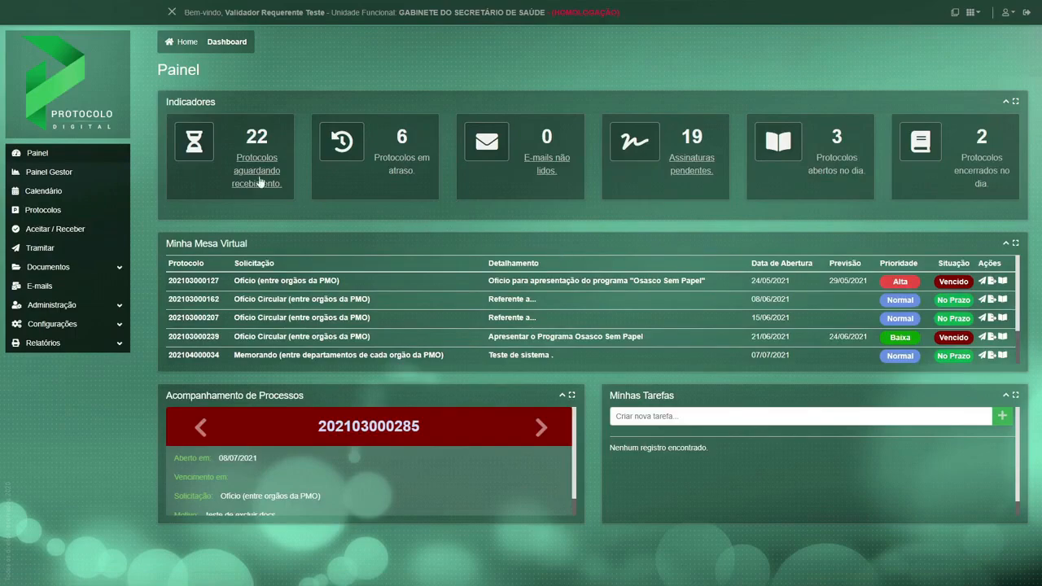
Expand the Apresentar o Programa Osasco Sem Papel protocol with the Validar Ofício - GSS task among the protocols awaiting receipt.
left_click(259, 175)
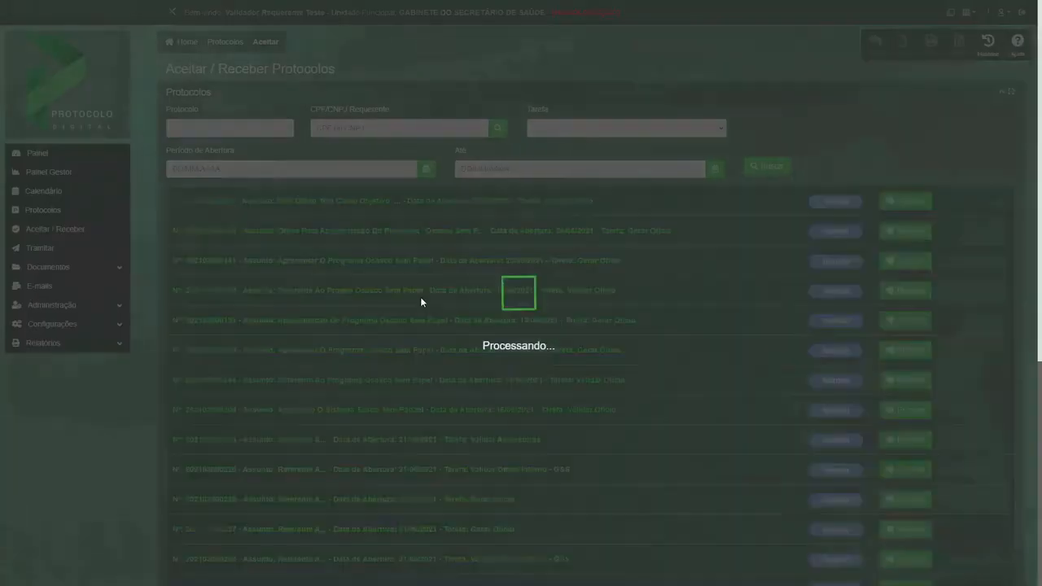
scroll(647, 415, "down", 5)
scroll(647, 419, "down", 1)
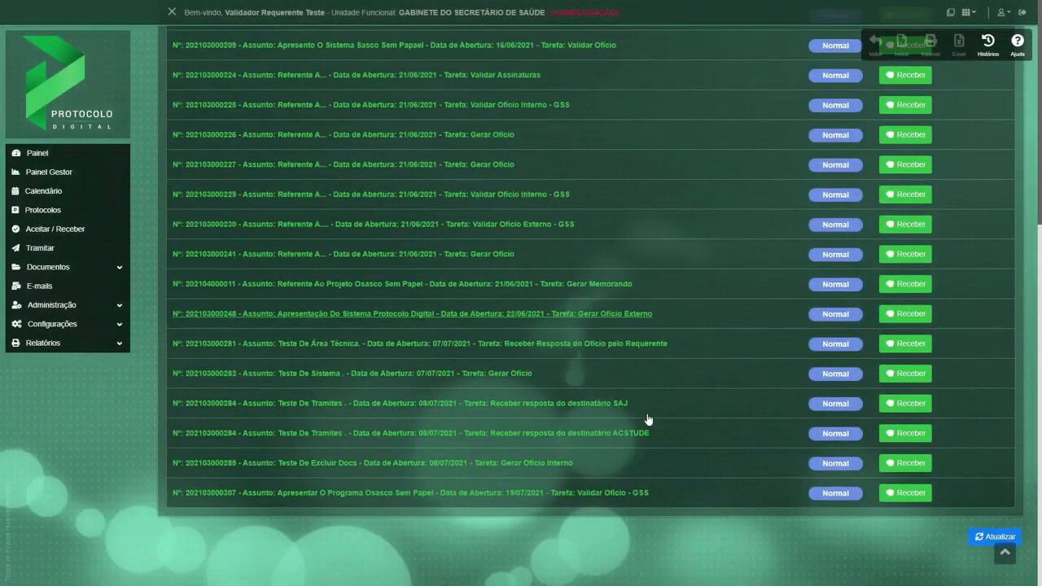
left_click(596, 495)
scroll(595, 500, "down", 5)
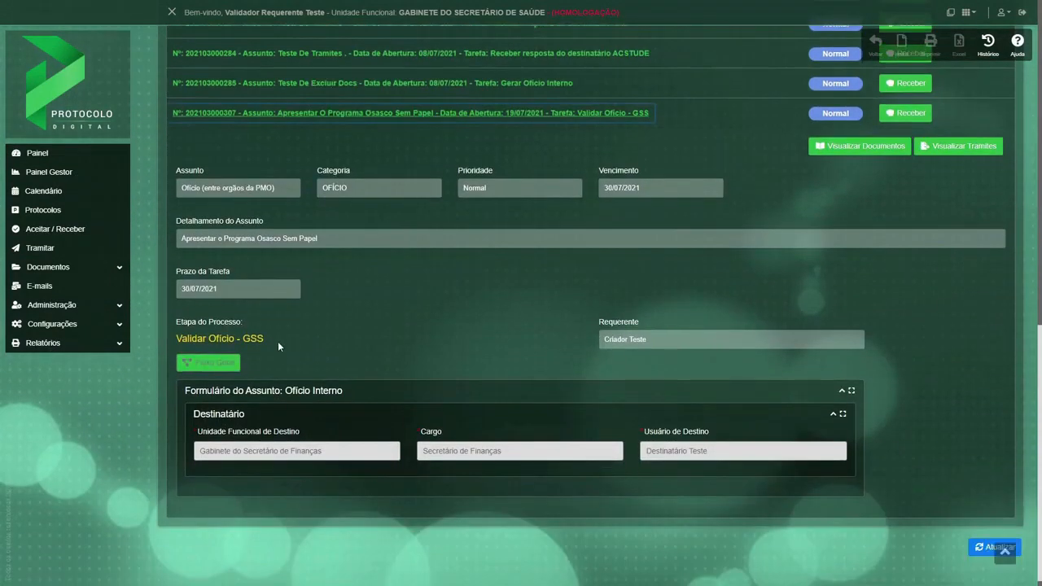
Examine the Validar Ofício - GSS stage in the protocol's enlarged general flow diagram, then close the diagram.
left_click_drag(278, 343, 172, 342)
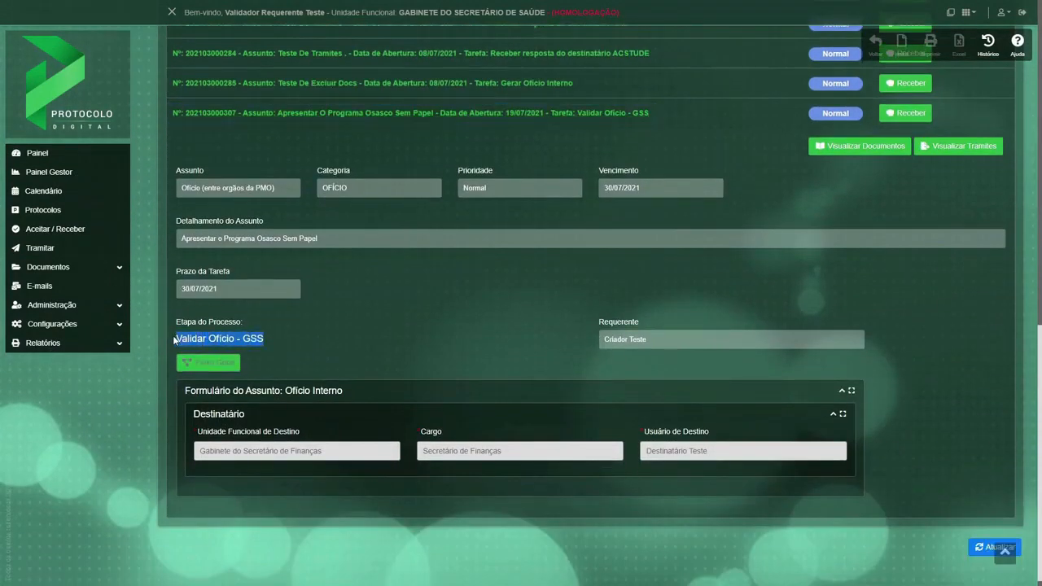
left_click(210, 363)
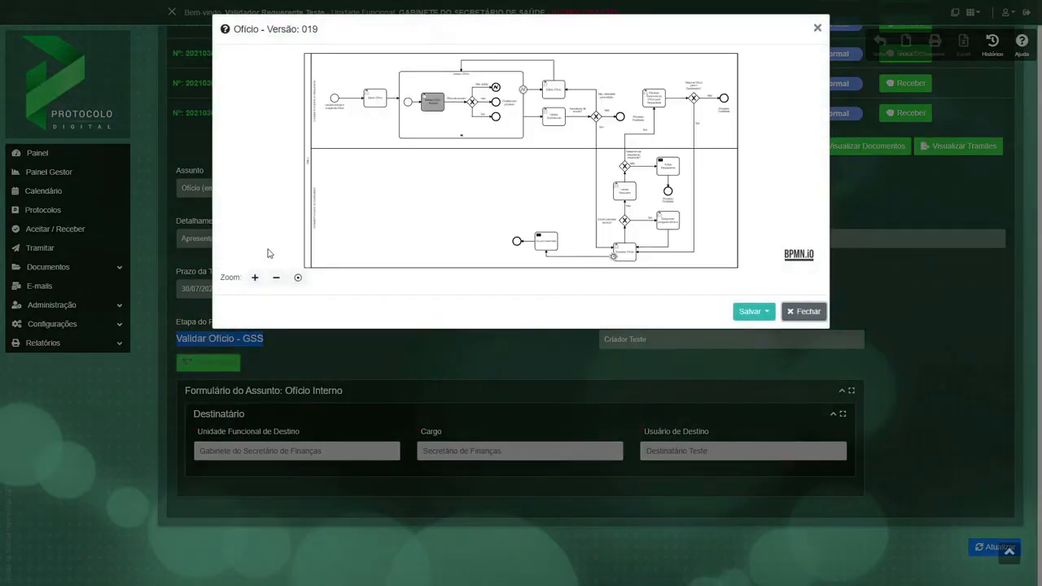
left_click(255, 278)
left_click(255, 278)
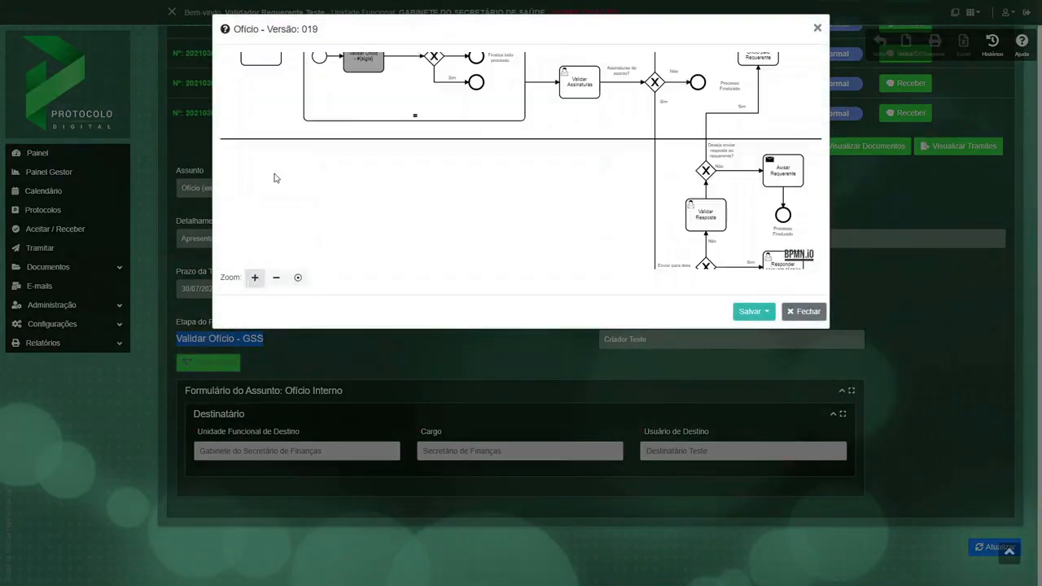
left_click_drag(305, 108, 370, 200)
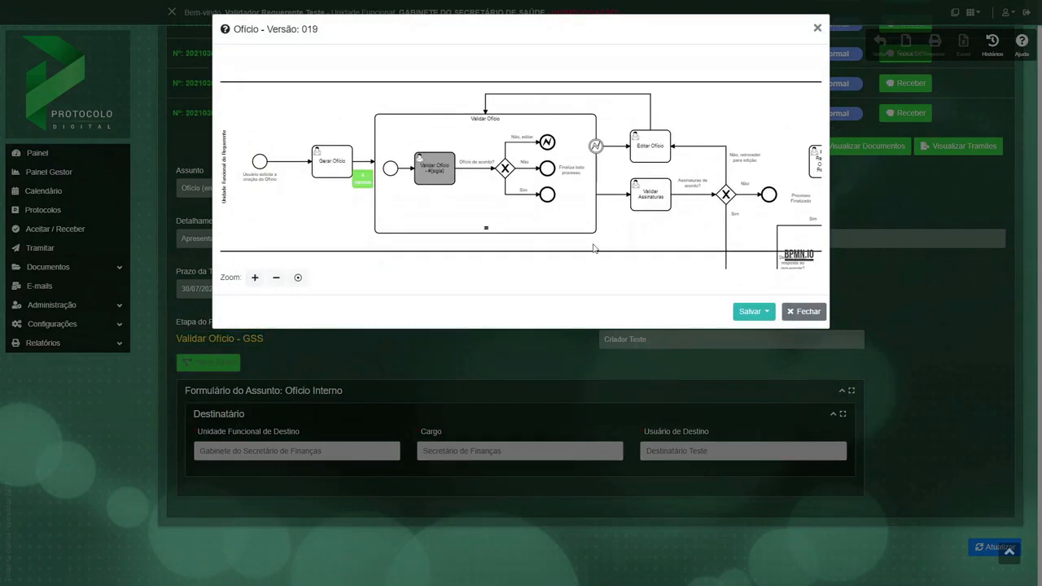
left_click(806, 311)
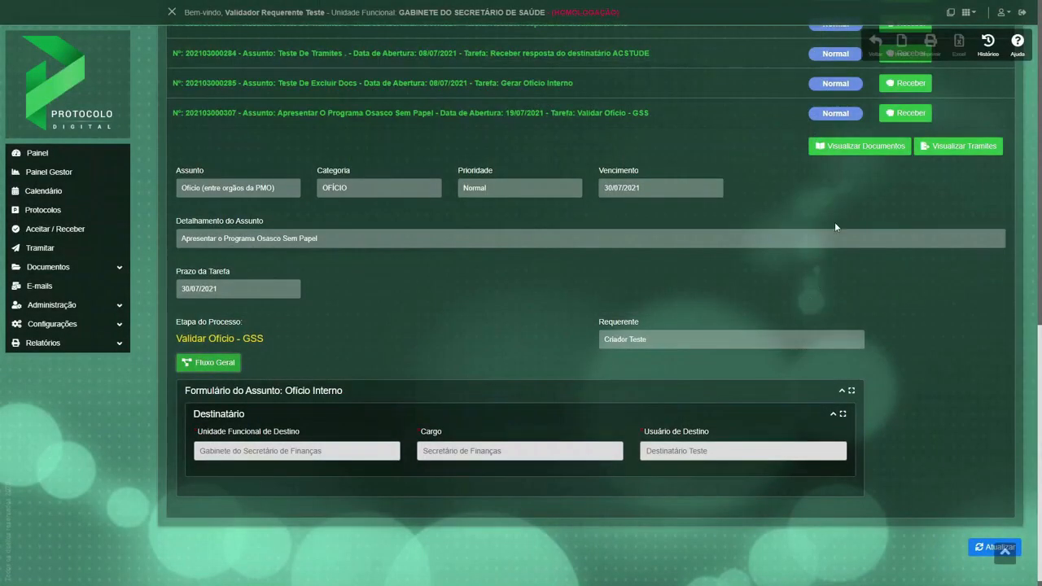
View the protocol's documents, reading through the Ofício and the attached decree, and return to the protocol list.
left_click(847, 146)
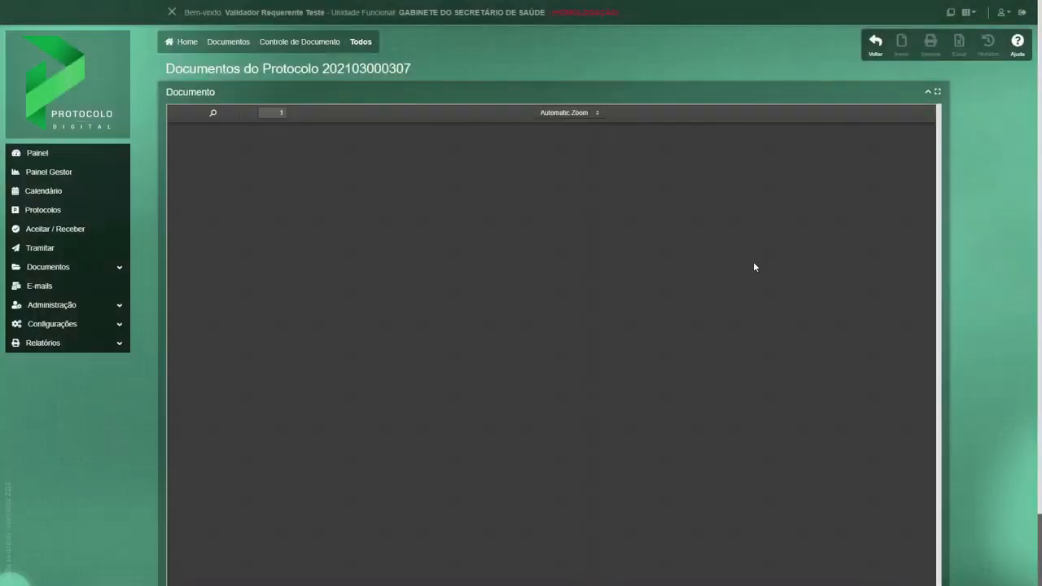
scroll(675, 348, "down", 4)
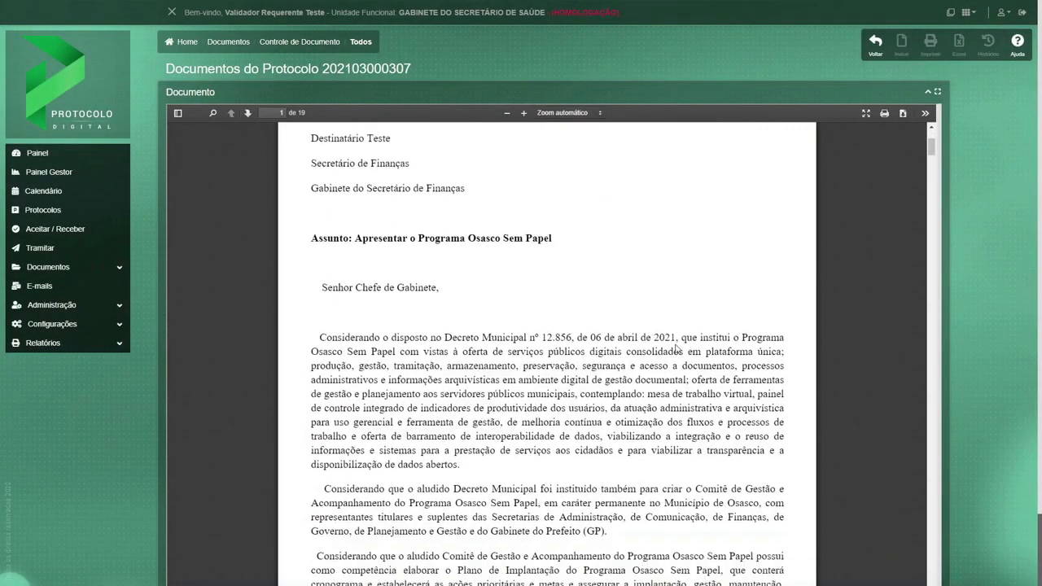
scroll(675, 347, "down", 12)
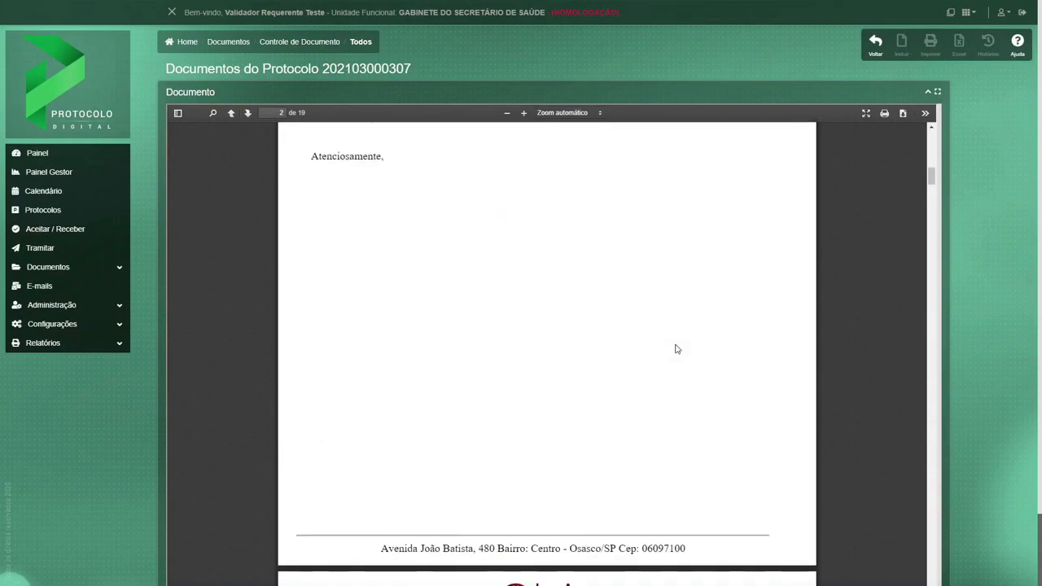
scroll(758, 280, "down", 10)
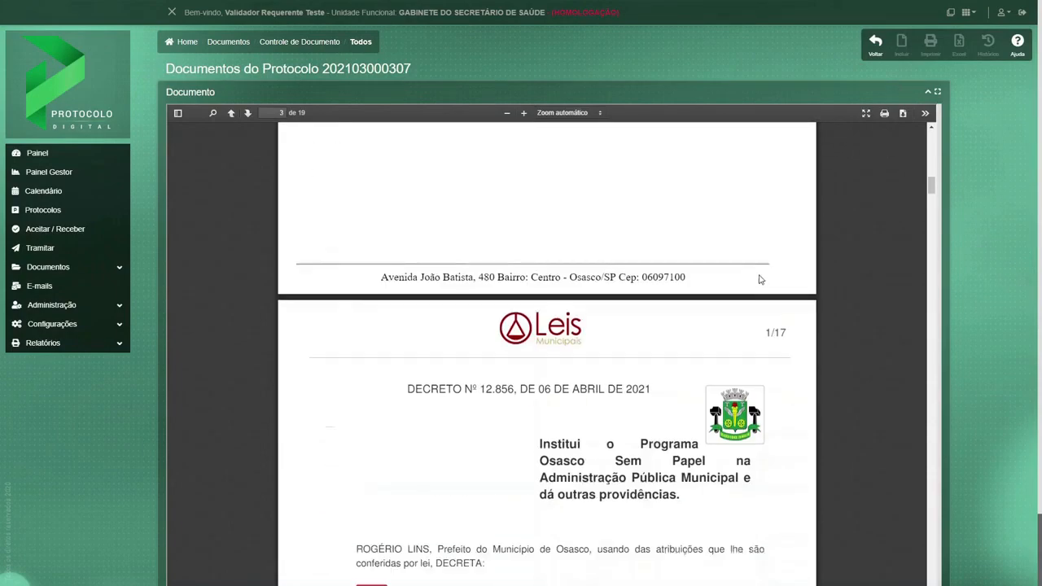
scroll(759, 279, "down", 15)
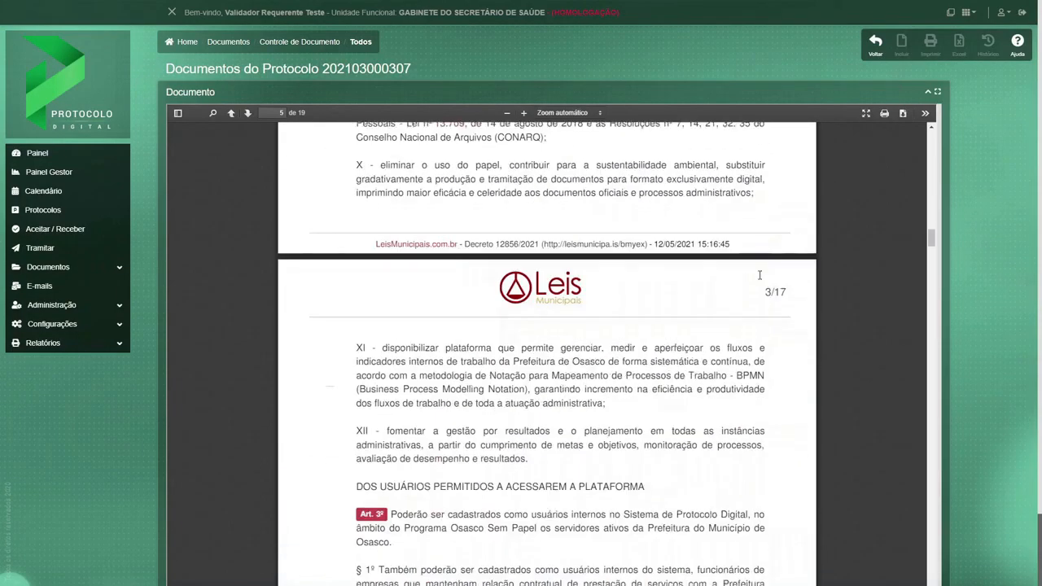
scroll(759, 279, "down", 15)
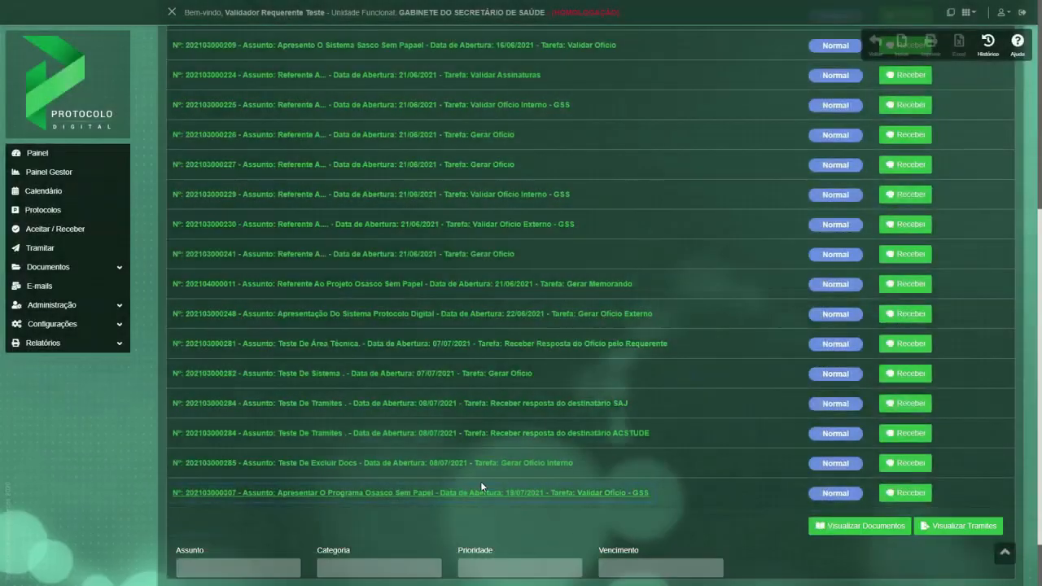
scroll(481, 474, "down", 5)
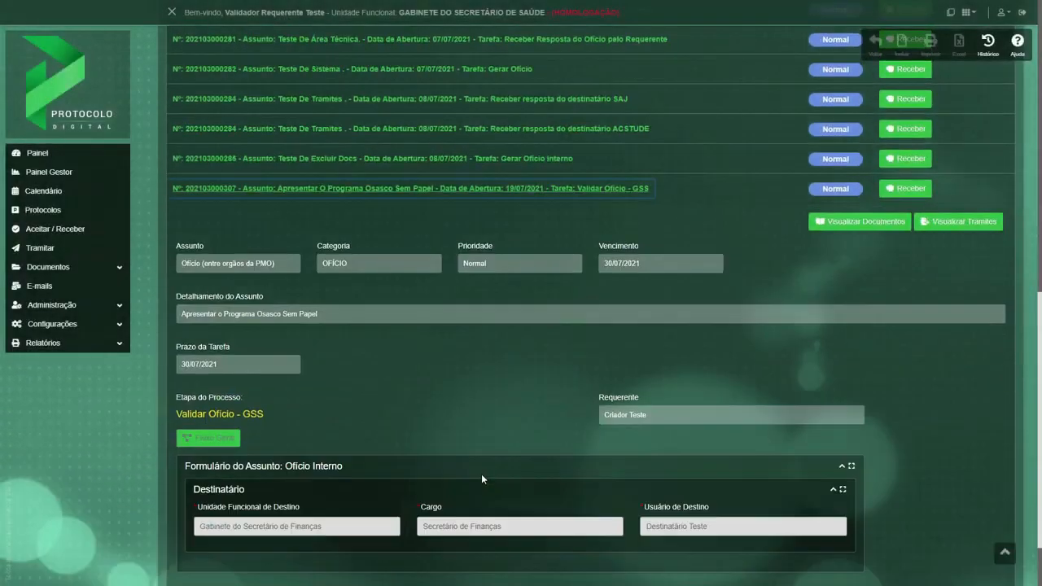
Receive the Apresentar o Programa Osasco Sem Papel protocol and find it in the Minha Mesa Virtual list.
left_click(890, 105)
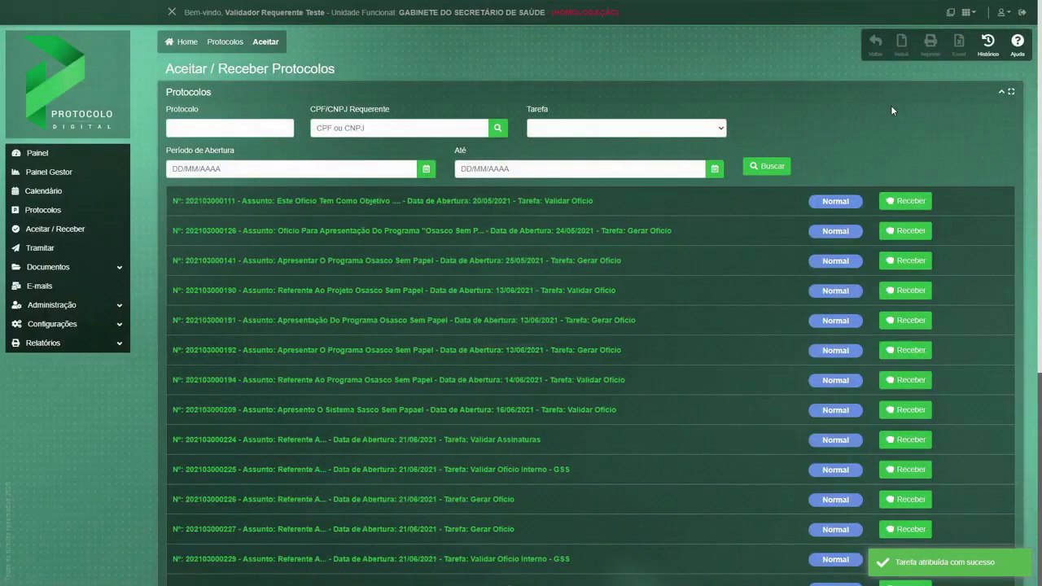
left_click(33, 153)
scroll(301, 296, "down", 2)
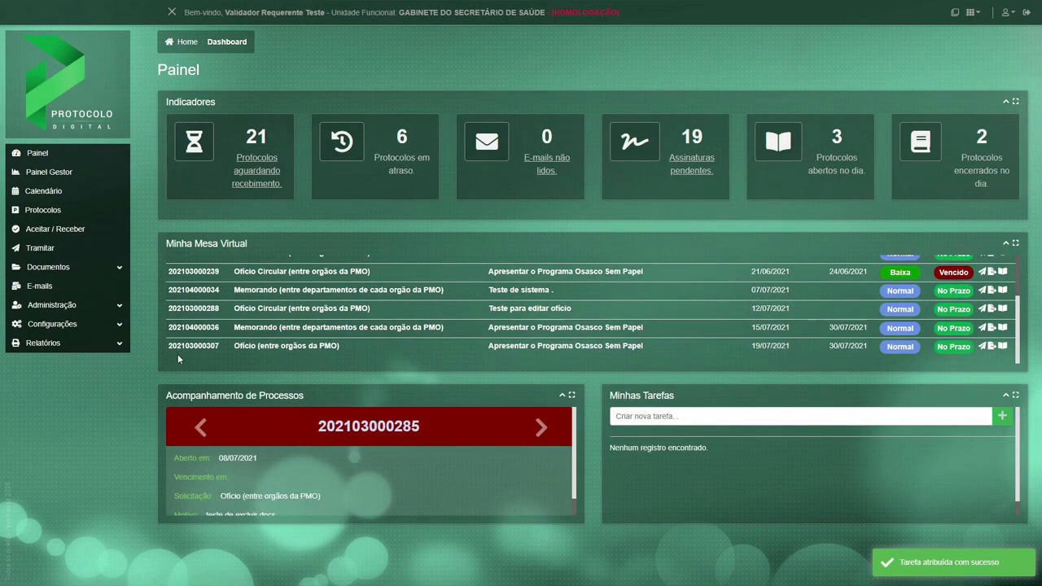
Copy the received protocol's number and search for it in Controle de Documentos.
left_click_drag(222, 349, 167, 350)
left_click(94, 273)
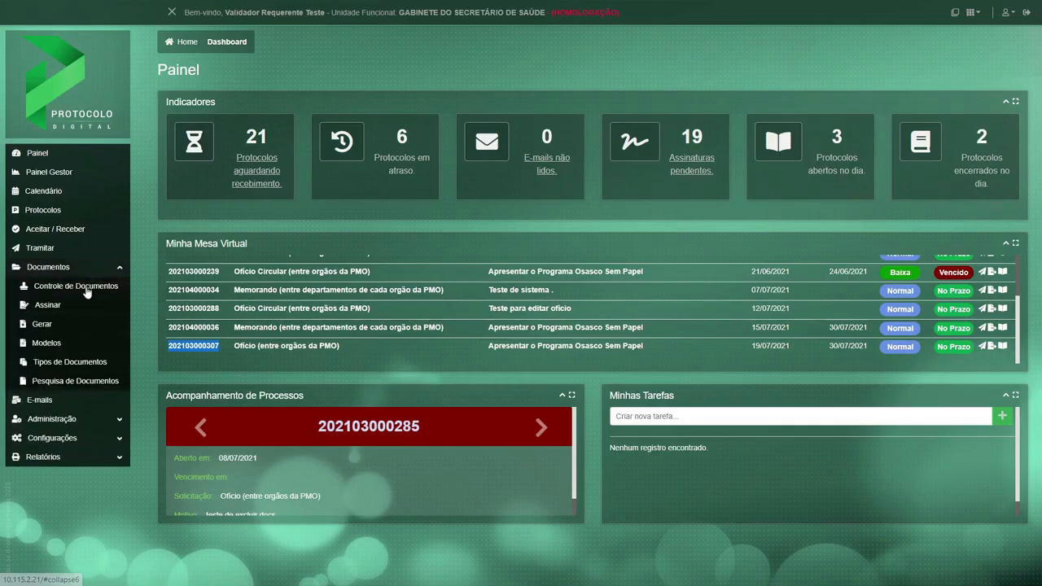
left_click(87, 289)
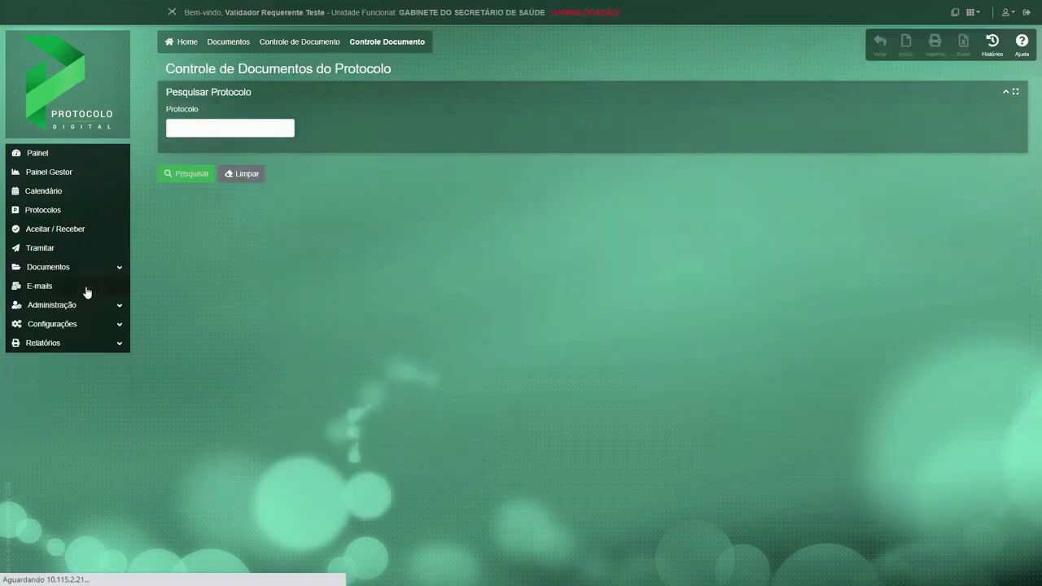
left_click(195, 131)
key("ctrl+v")
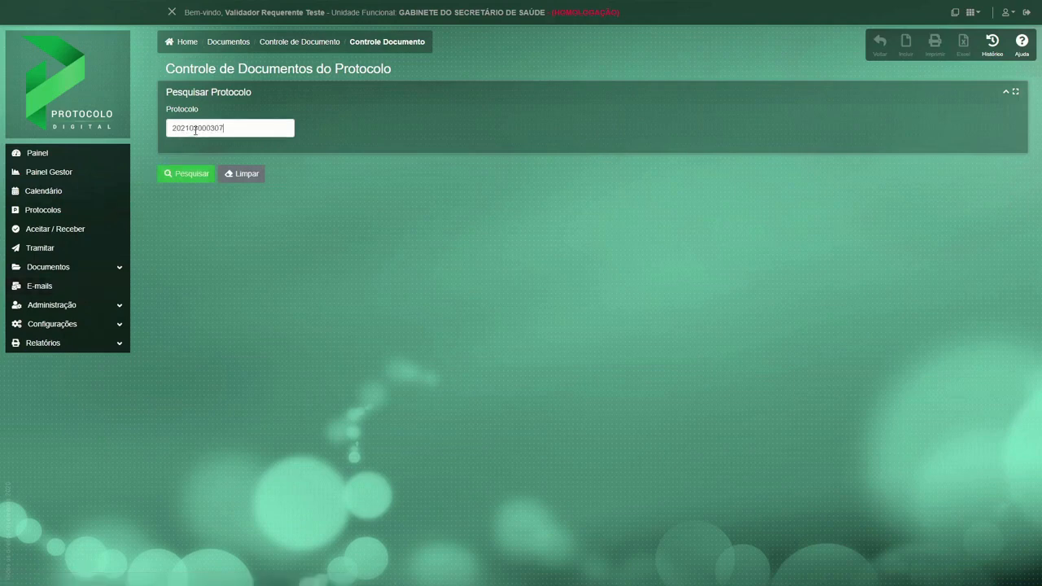
left_click(200, 176)
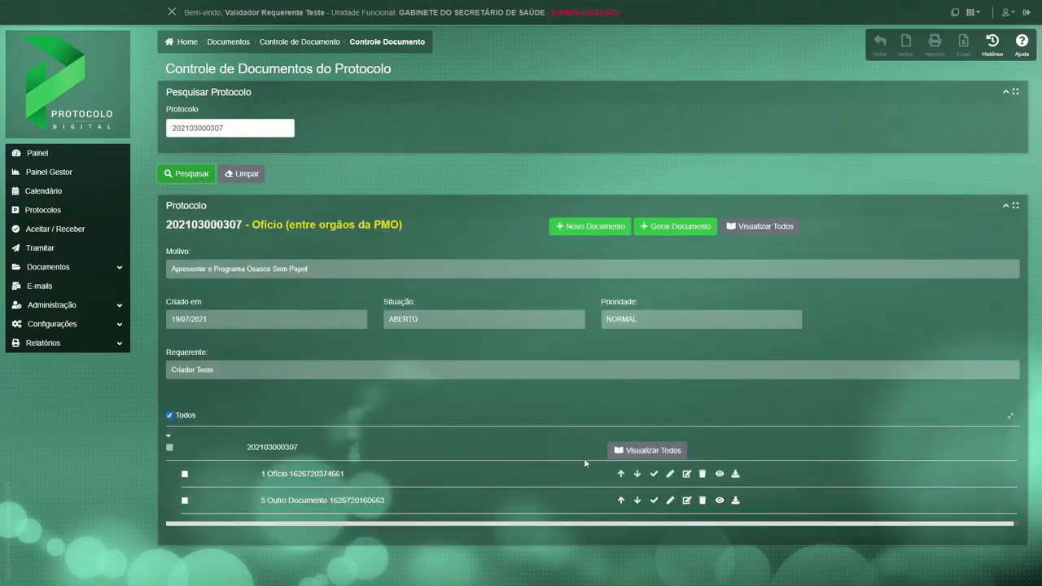
Open the Ofício's document data and read through its text down to the list of users for signature.
left_click(686, 478)
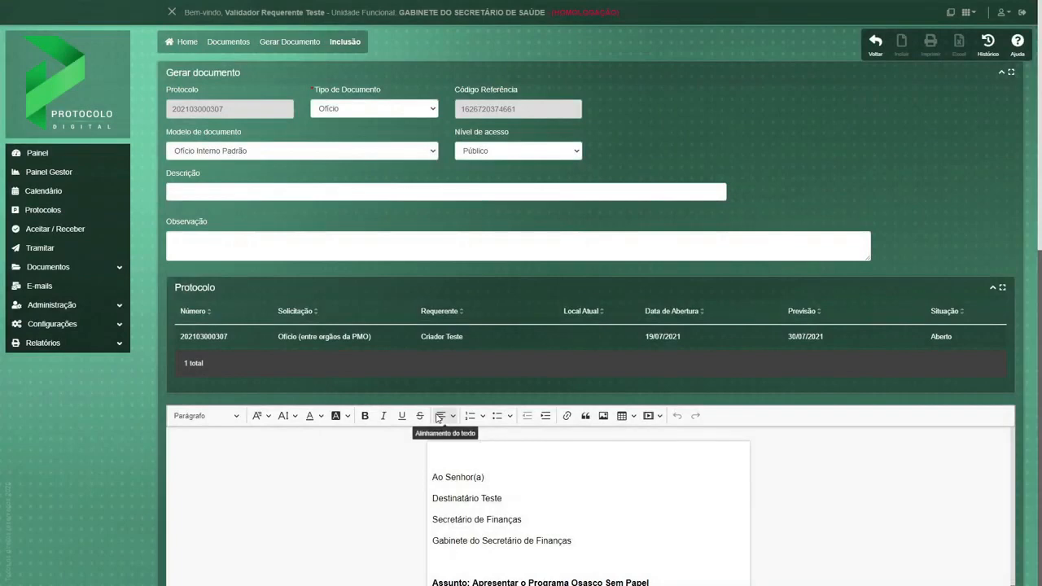
scroll(91, 454, "down", 3)
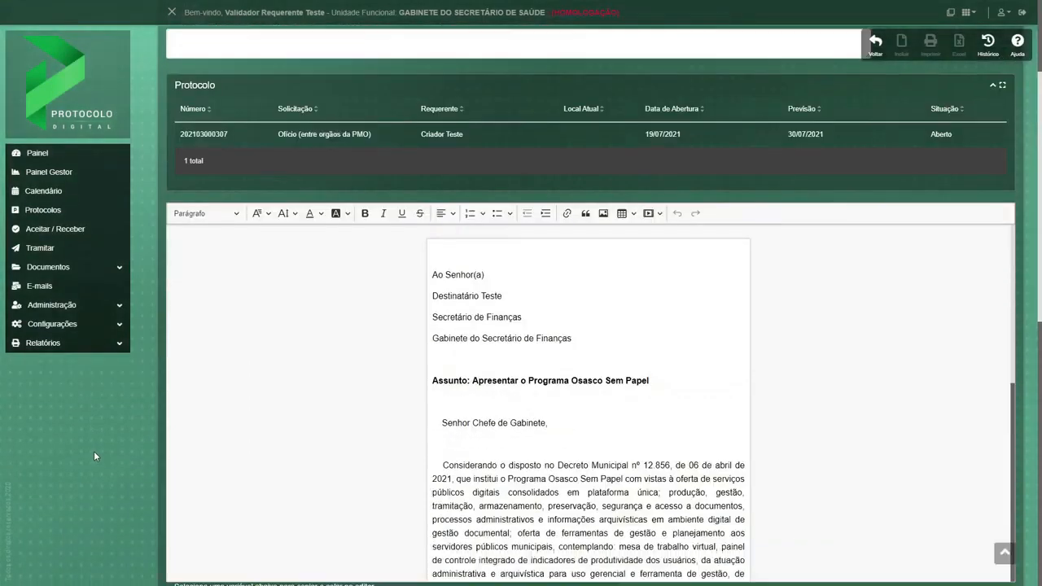
scroll(536, 408, "down", 3)
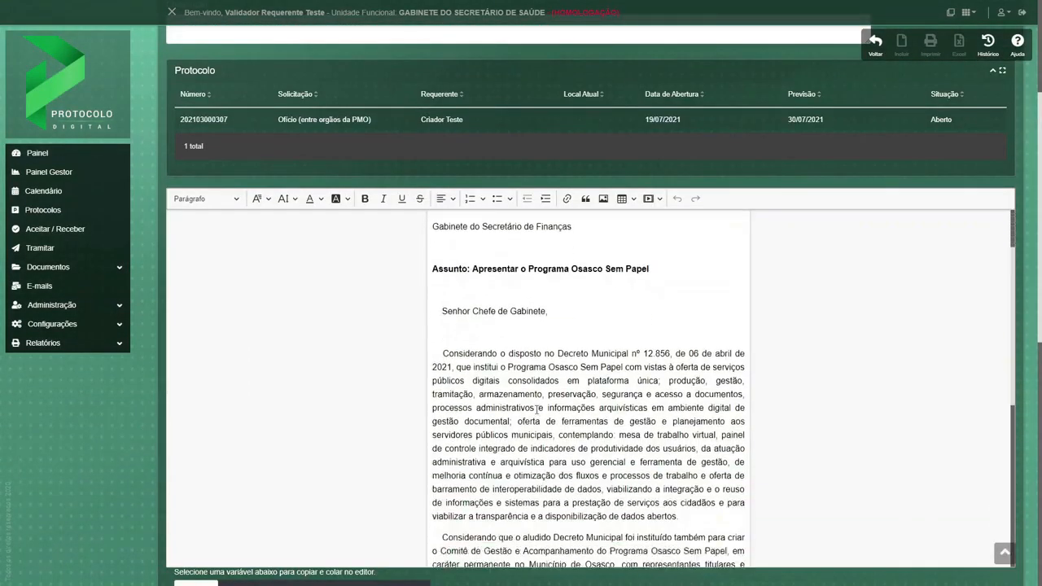
scroll(537, 409, "down", 2)
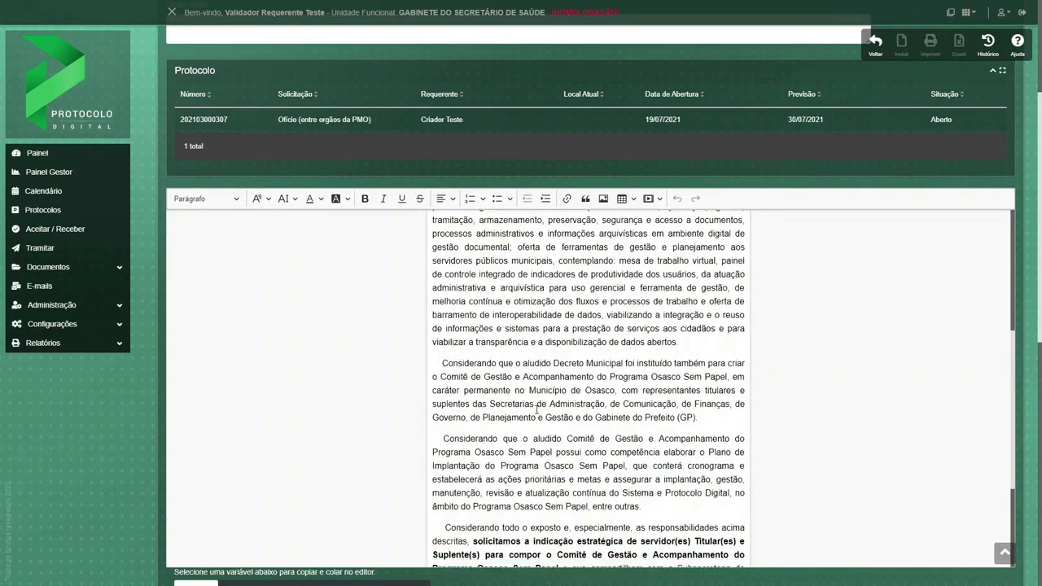
scroll(536, 408, "down", 2)
scroll(537, 409, "down", 1)
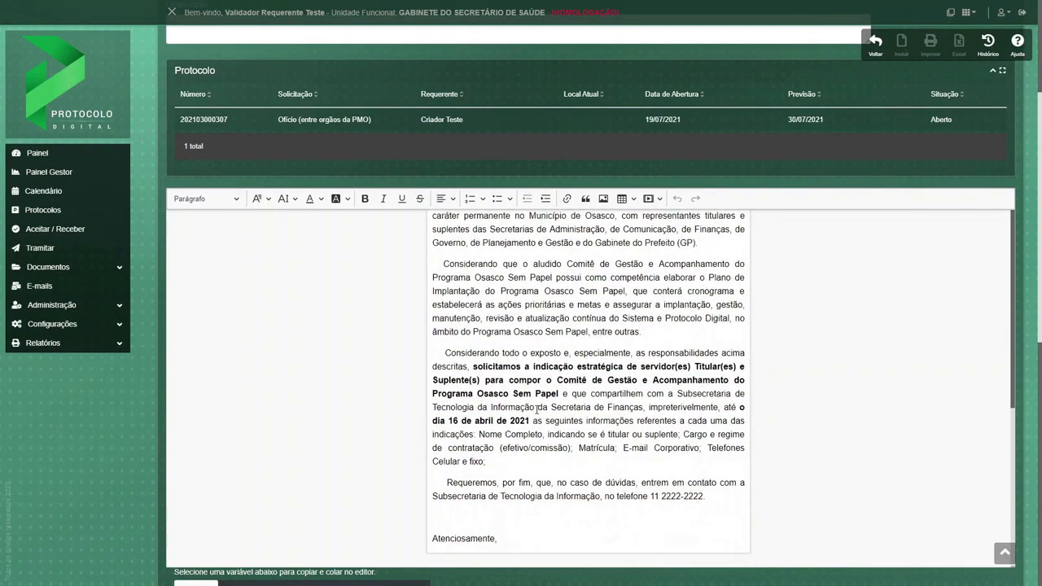
scroll(521, 469, "down", 4)
scroll(520, 469, "down", 4)
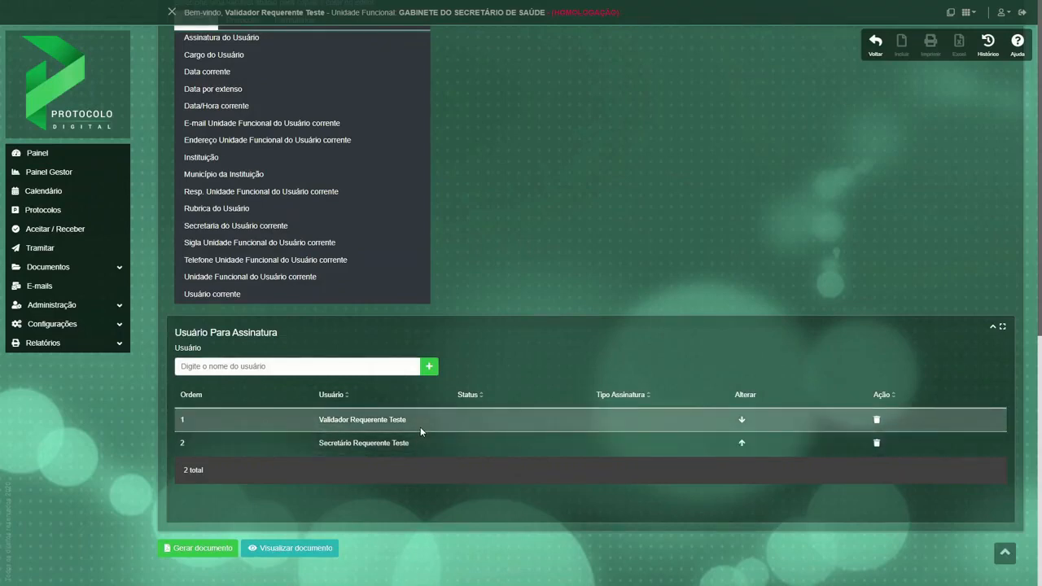
Open the Apresentar o Programa Osasco Sem Papel protocol from Minha Mesa Virtual for forwarding and go to its validation form.
left_click(46, 162)
scroll(469, 333, "down", 3)
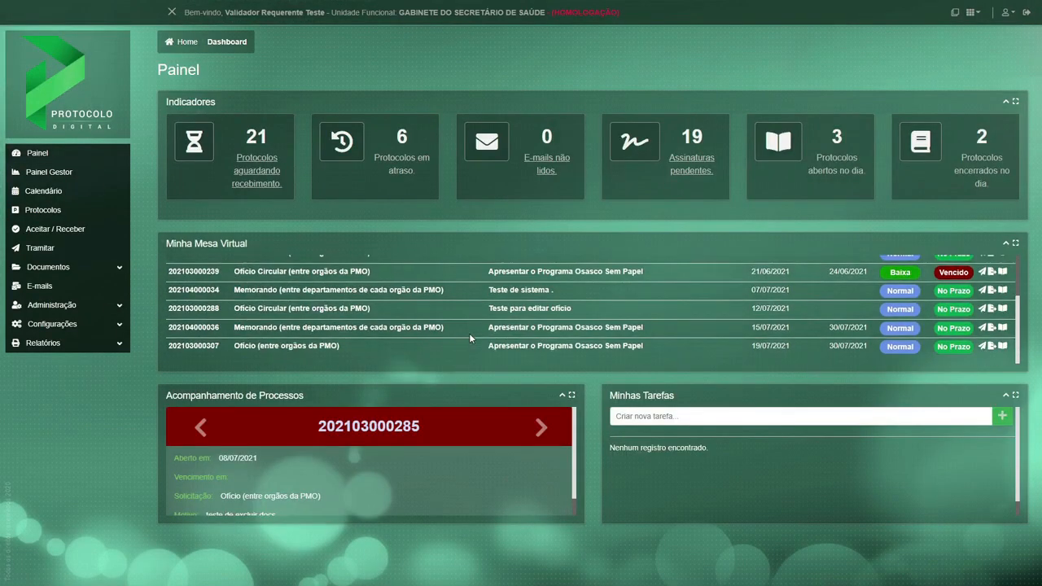
left_click(981, 346)
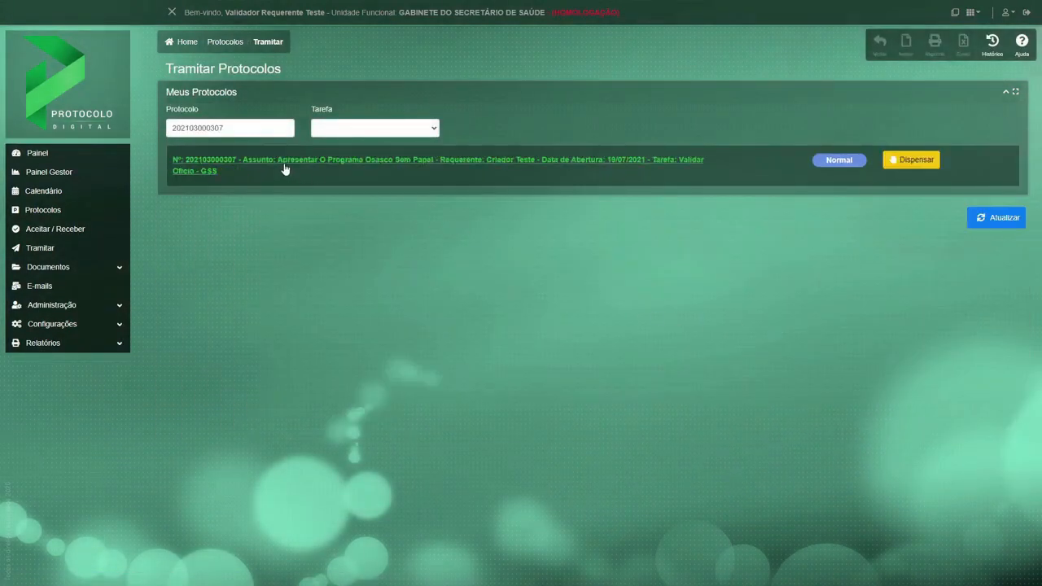
left_click(284, 168)
scroll(309, 360, "down", 5)
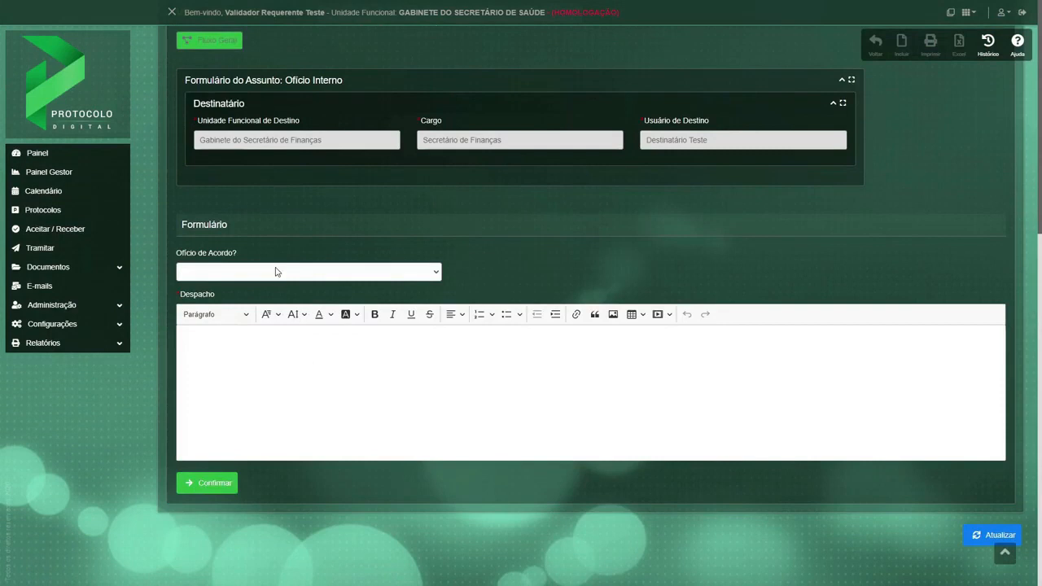
Answer Ofício de Acordo? with "Não, retroceder para edição.", enter the despacho "Favor retirar o texto em negrito." and confirm.
left_click(275, 272)
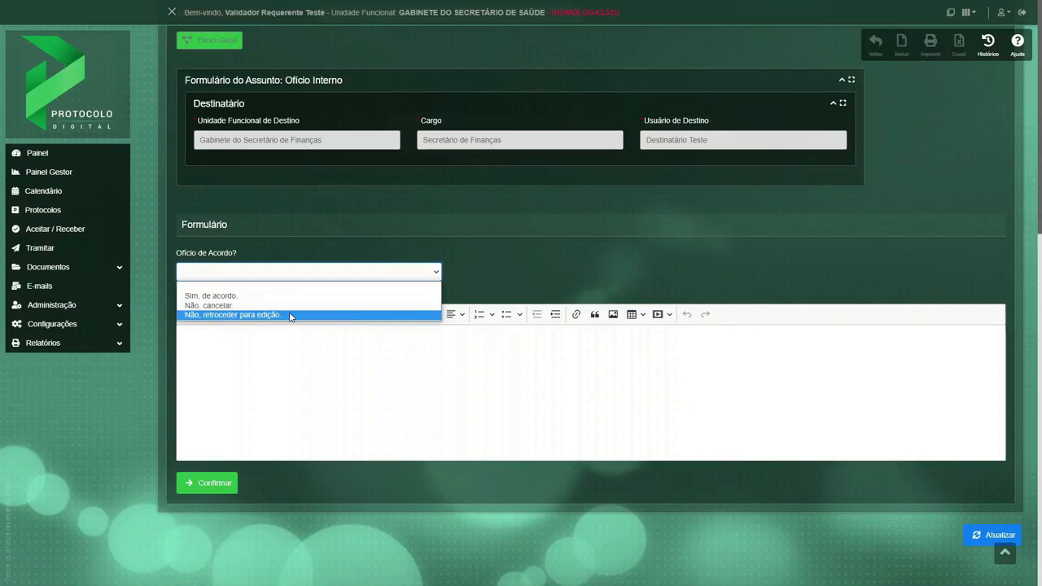
left_click(291, 316)
left_click(277, 349)
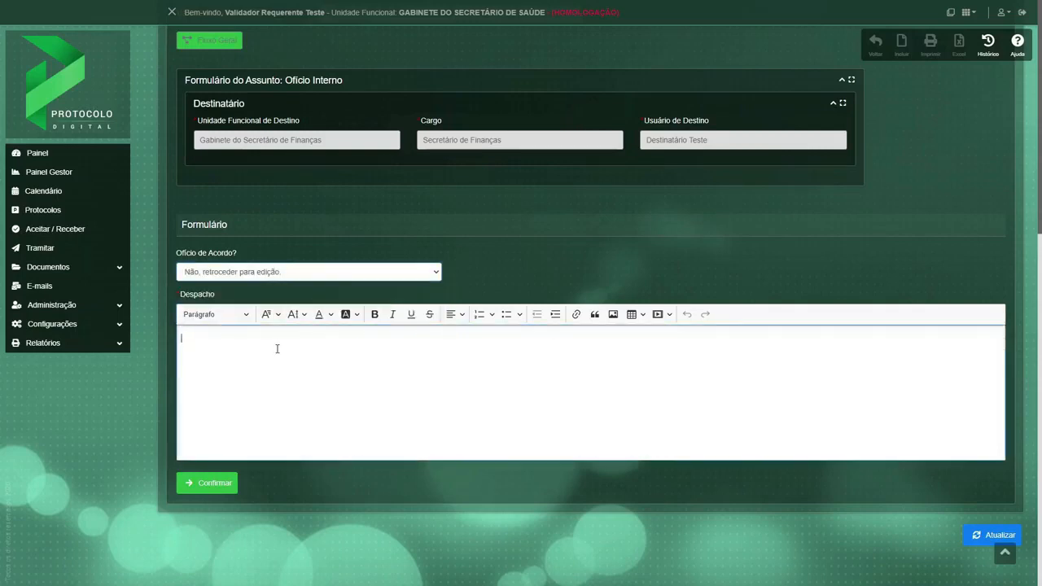
type("Favor retirar o texto em negrito")
left_click(229, 485)
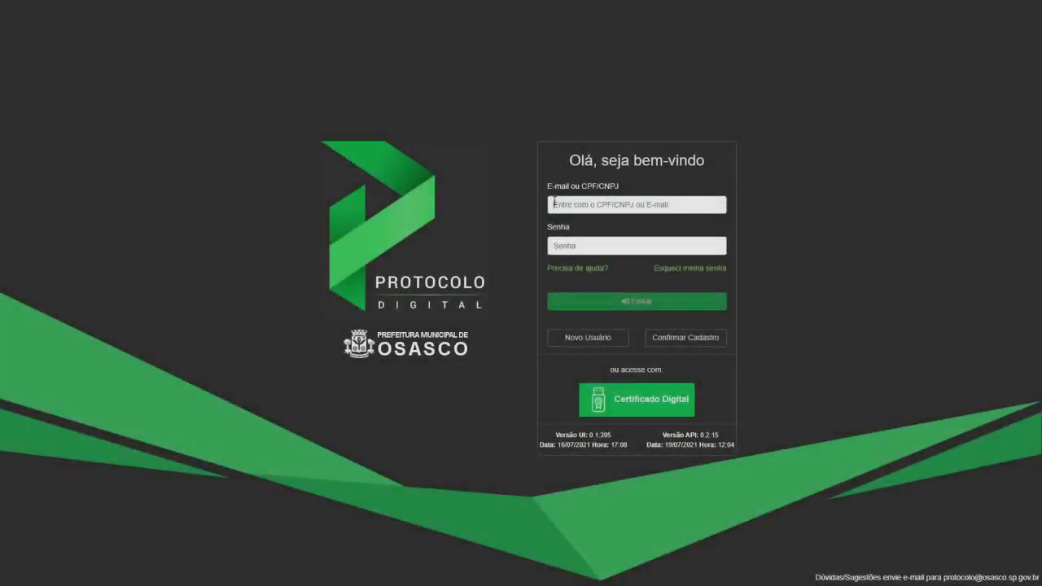
Log in as the protocol's creator with the CPF and the account password.
key("ctrl+v")
left_click(568, 245)
type("••••••")
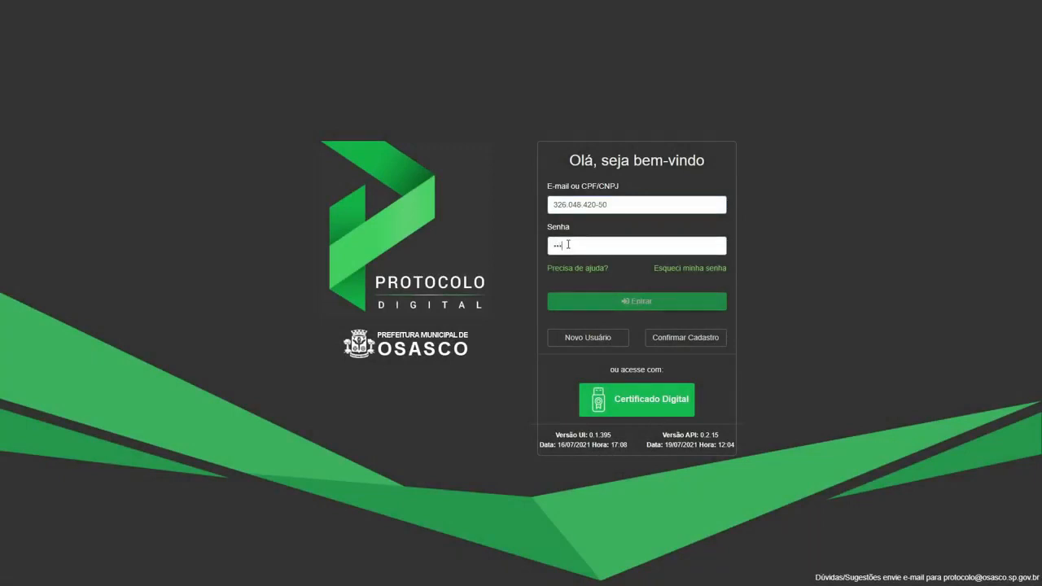
key("Return")
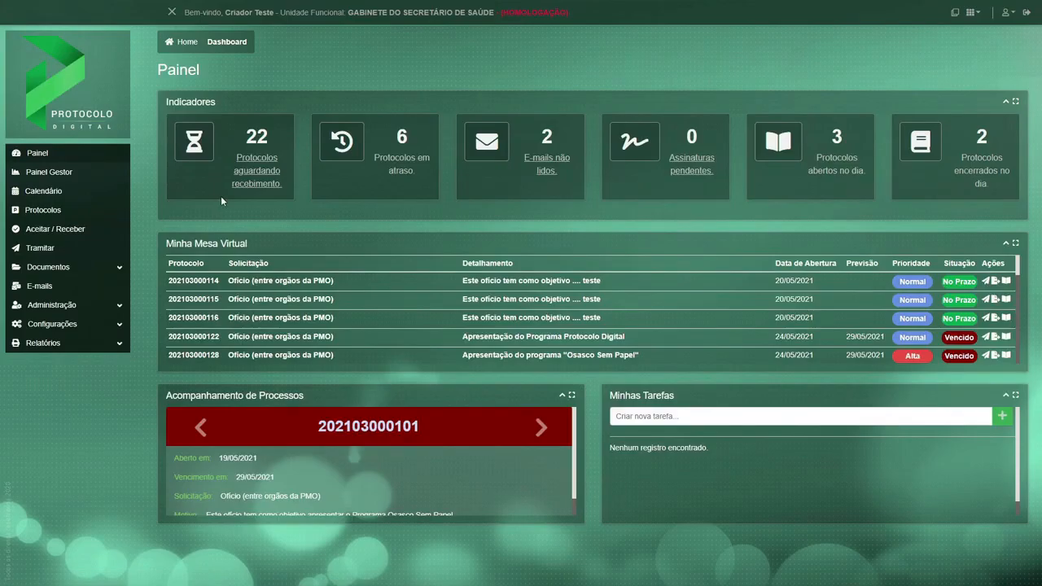
Open the Apresentar o Programa Osasco Sem Papel protocol among those awaiting receipt and check its process stage.
left_click(255, 175)
scroll(385, 289, "down", 10)
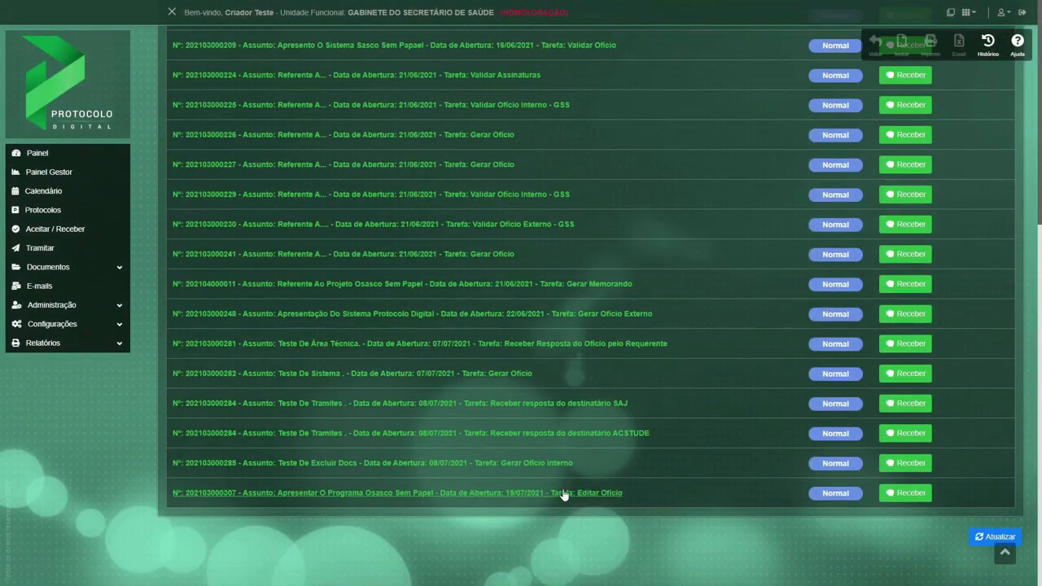
left_click(564, 496)
scroll(552, 488, "down", 5)
left_click_drag(235, 330, 174, 332)
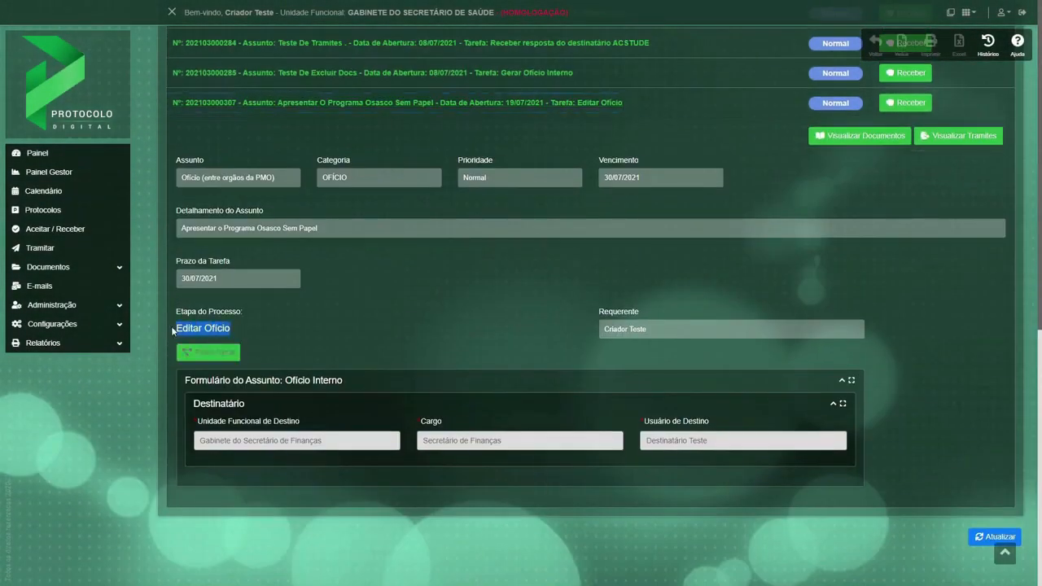
Examine the Editar Ofício stage in the enlarged general flow diagram, and review the protocol's Trâmites and despachos before returning to the Painel.
left_click(222, 355)
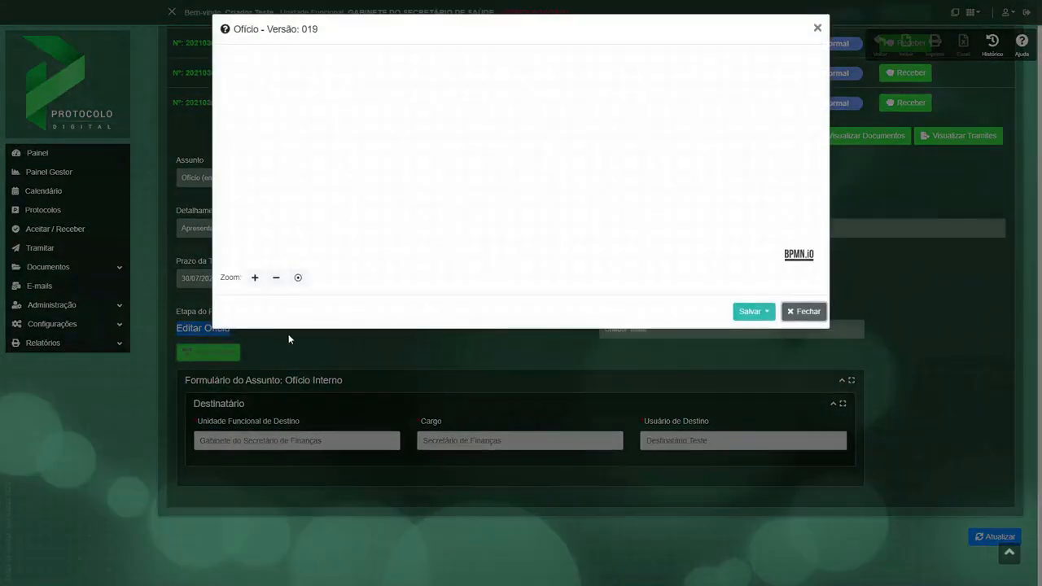
left_click(254, 277)
left_click(254, 277)
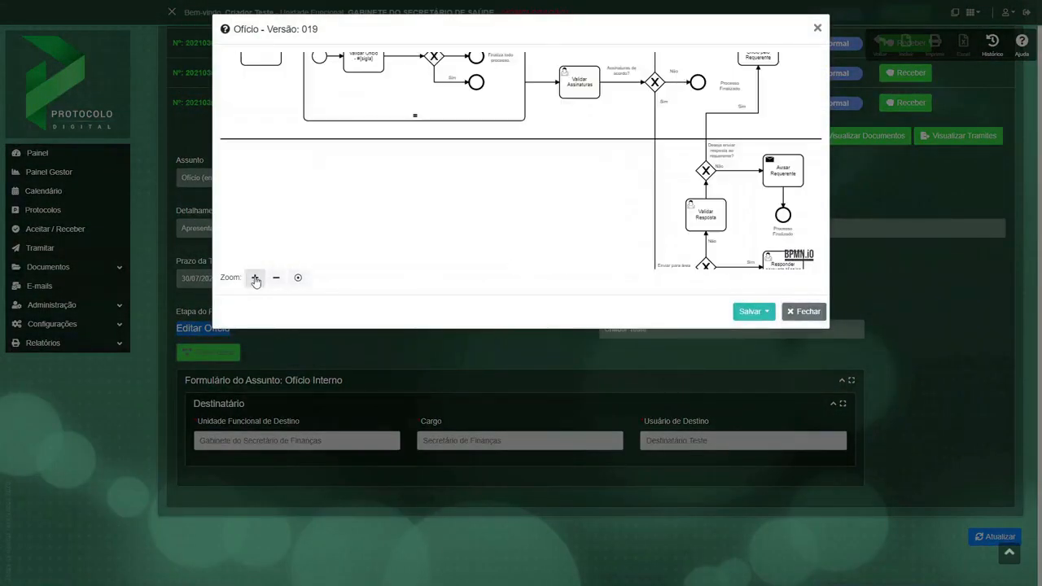
scroll(549, 233, "up", 2)
scroll(549, 233, "up", 1)
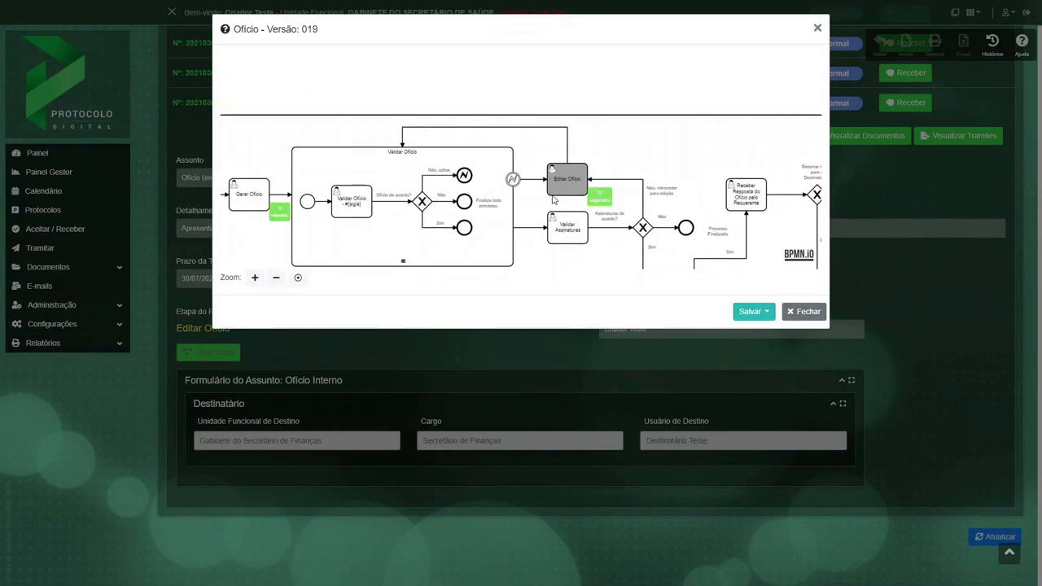
left_click(796, 314)
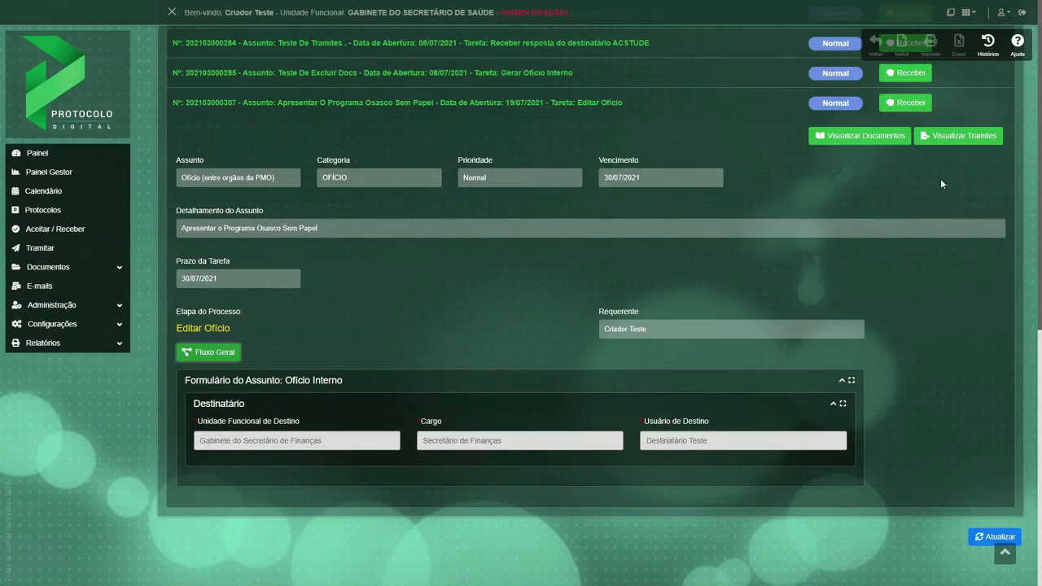
left_click(955, 135)
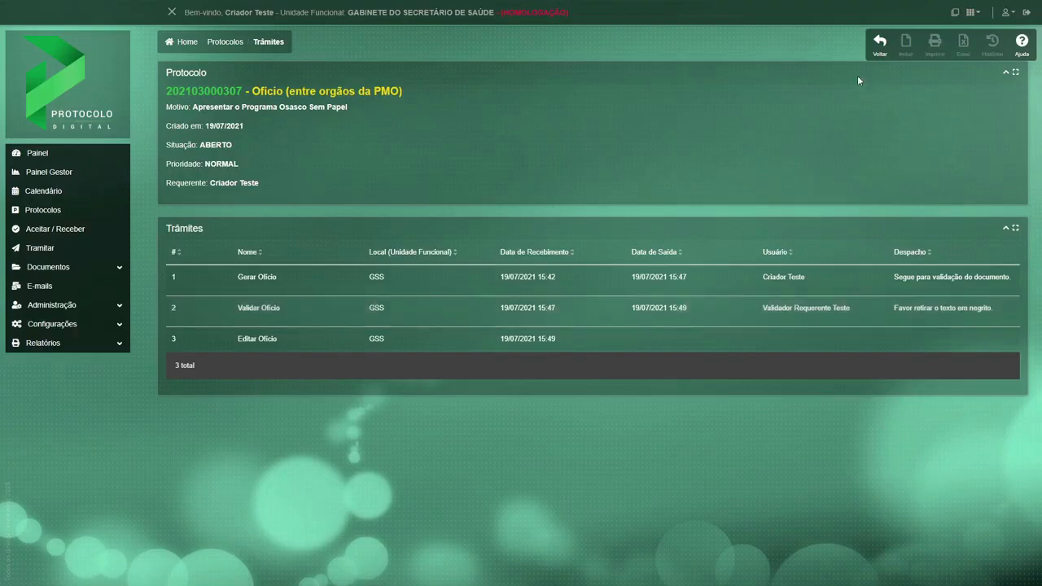
left_click(51, 149)
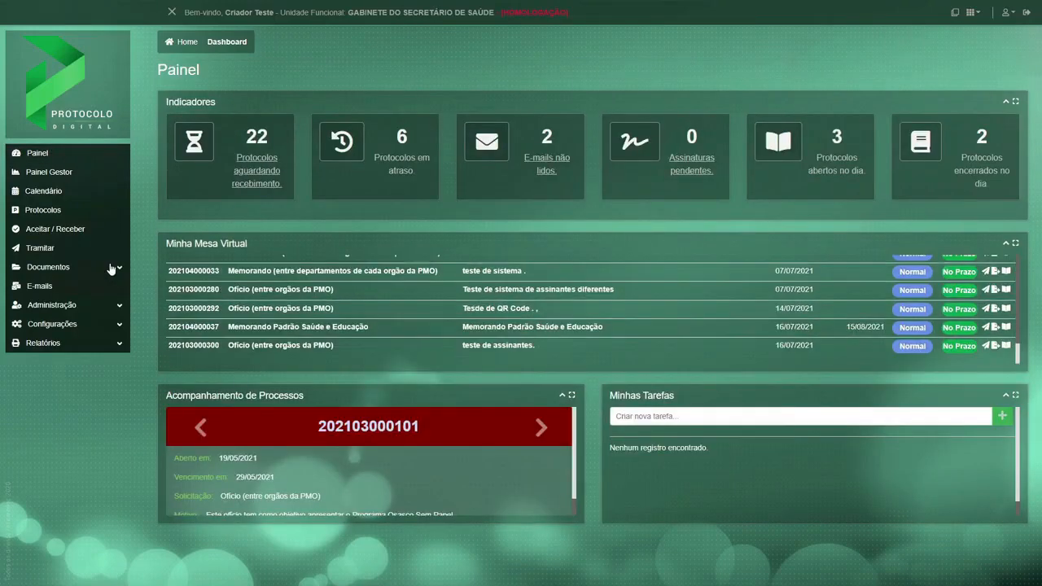
Receive the Apresentar o Programa Osasco Sem Papel protocol with the Editar Ofício task and find it in Minha Mesa Virtual.
left_click(248, 182)
scroll(303, 358, "down", 5)
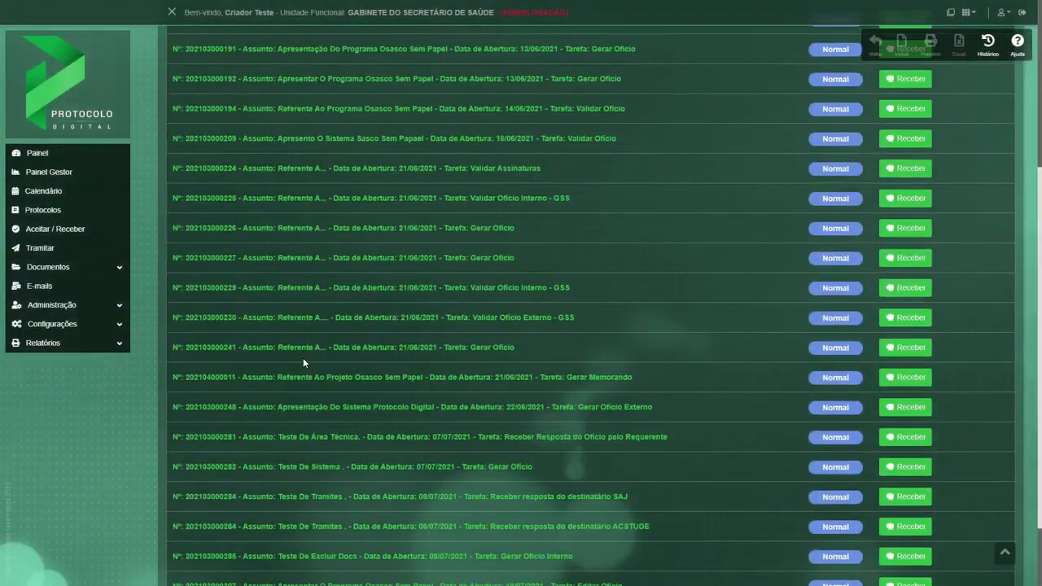
scroll(303, 357, "down", 2)
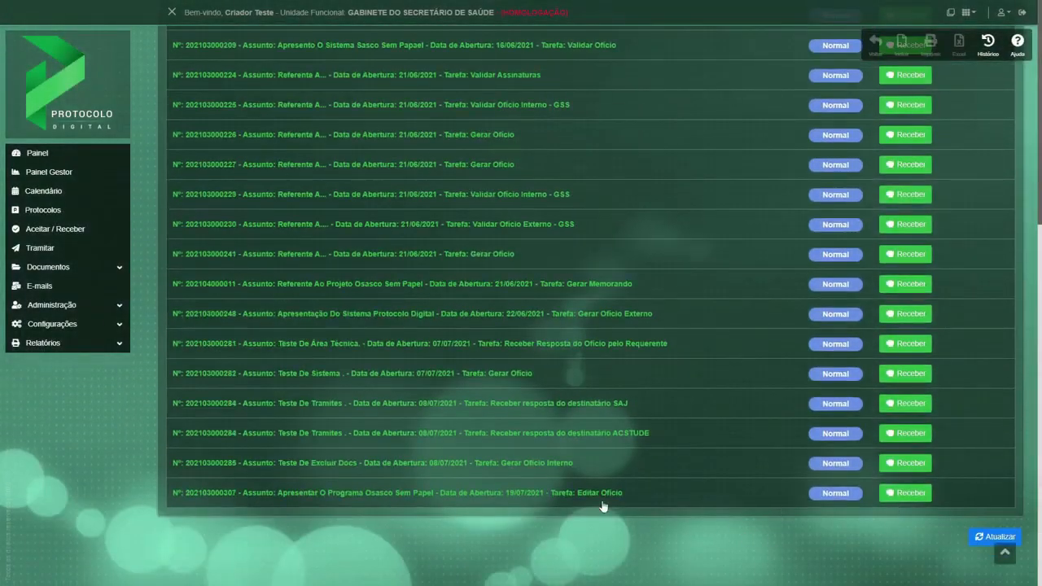
left_click(575, 492)
scroll(575, 495, "down", 5)
left_click(905, 231)
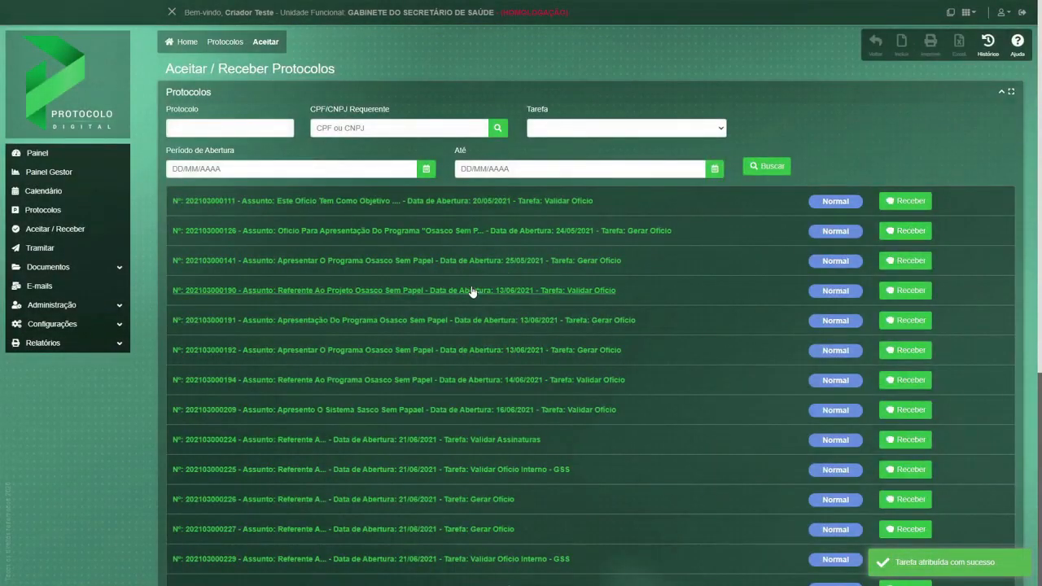
left_click(38, 156)
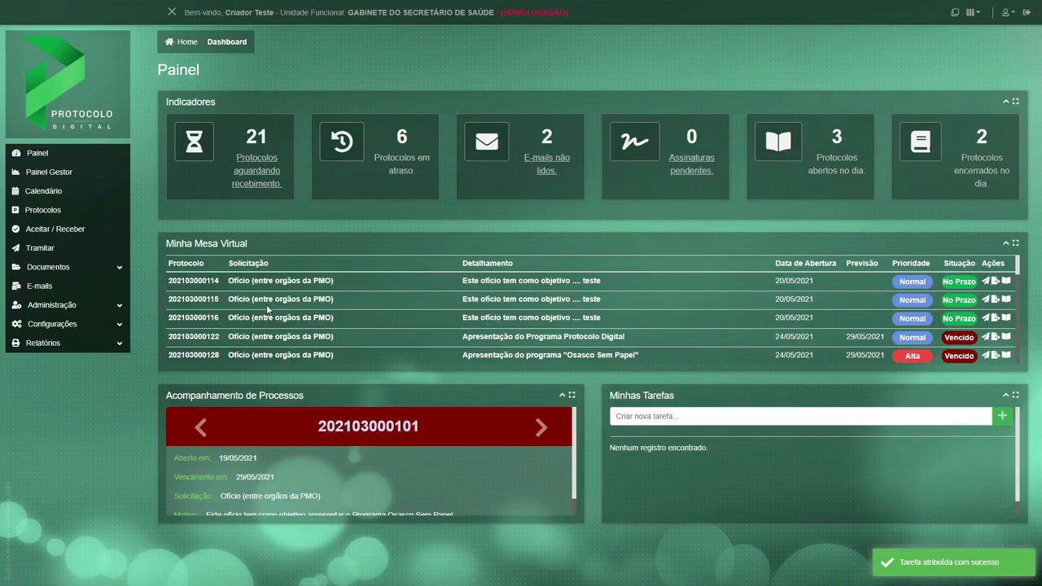
scroll(267, 309, "down", 5)
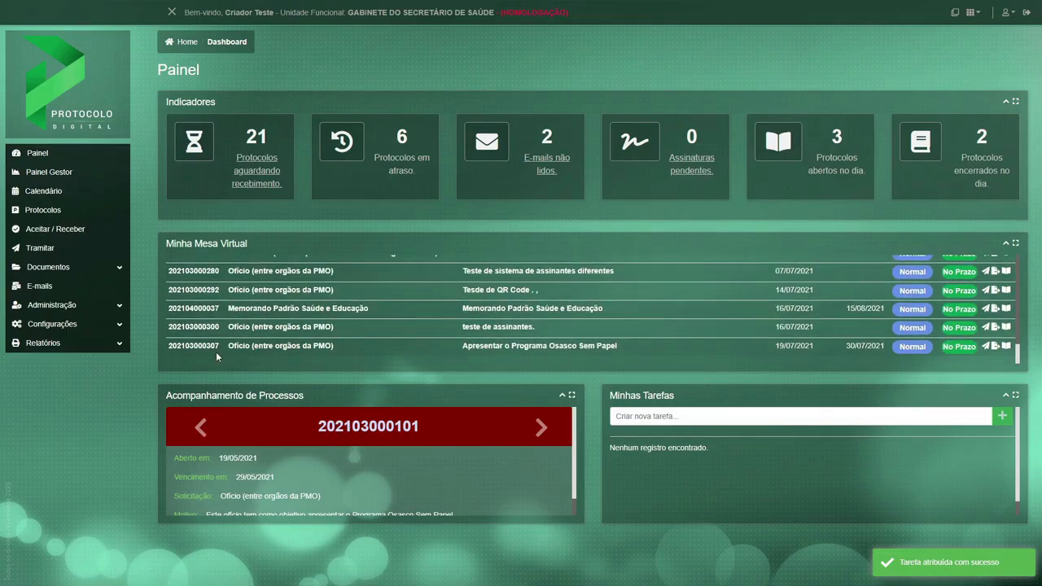
Copy the number of the protocol returned for editing and search for it in Controle de Documentos.
left_click_drag(220, 348, 169, 351)
key("ctrl+c")
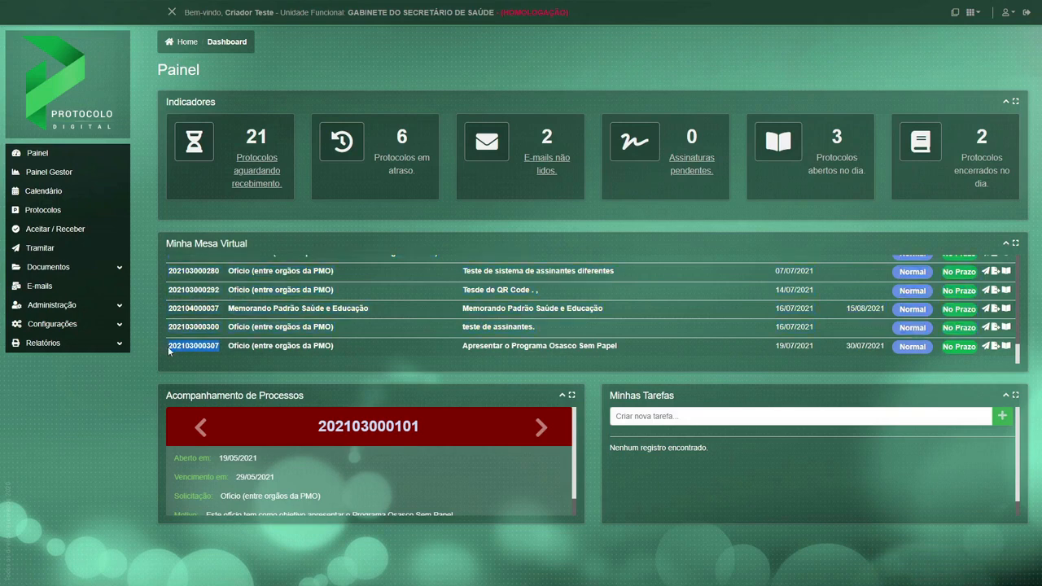
left_click(66, 271)
left_click(68, 286)
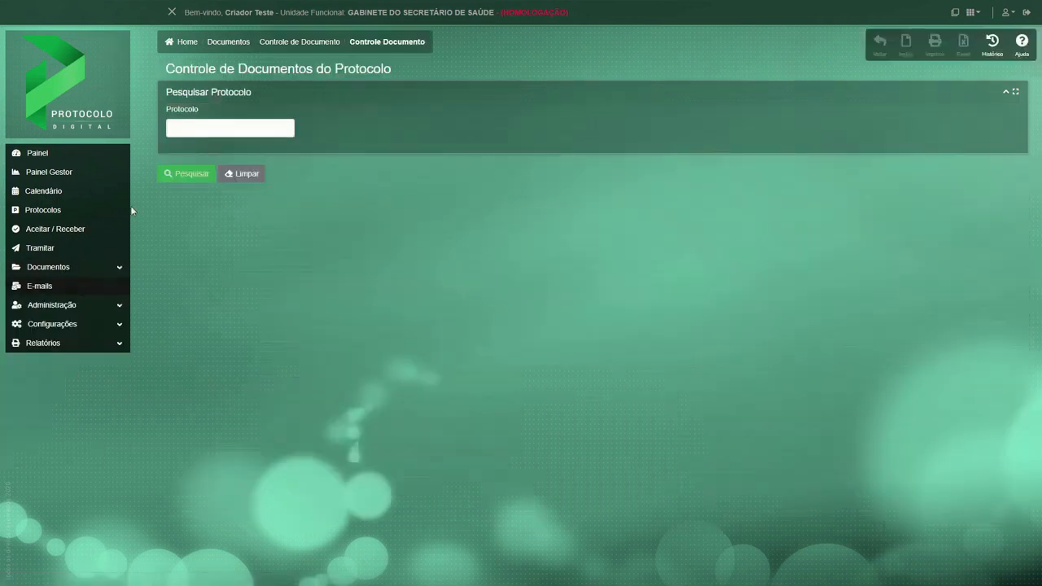
left_click(184, 131)
key("ctrl+v")
left_click(181, 174)
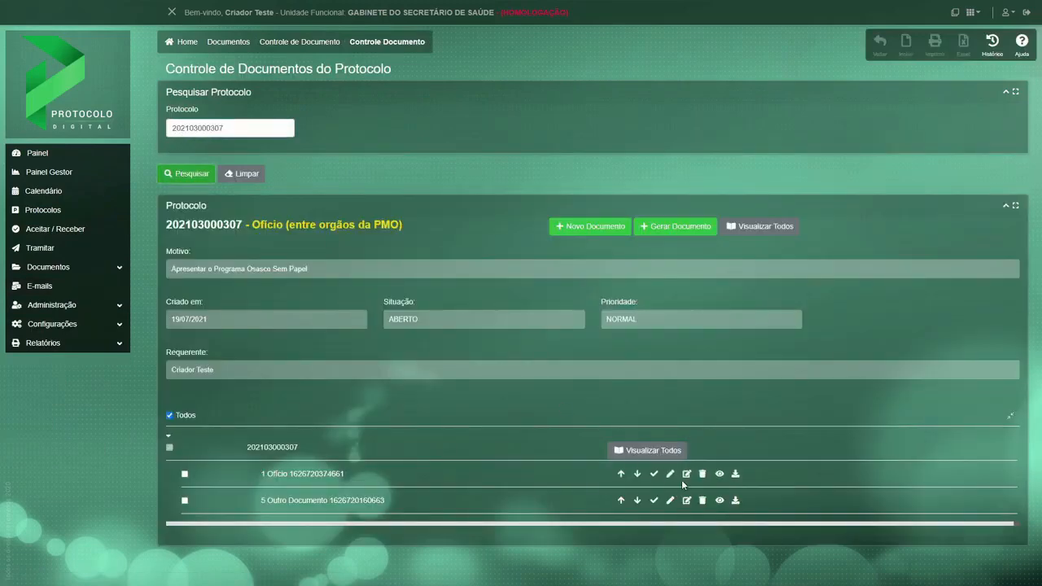
Remove the bold from the nomination request and the "o dia 16 de abril de 2021" deadline in the Ofício text, and generate the document again.
left_click(687, 475)
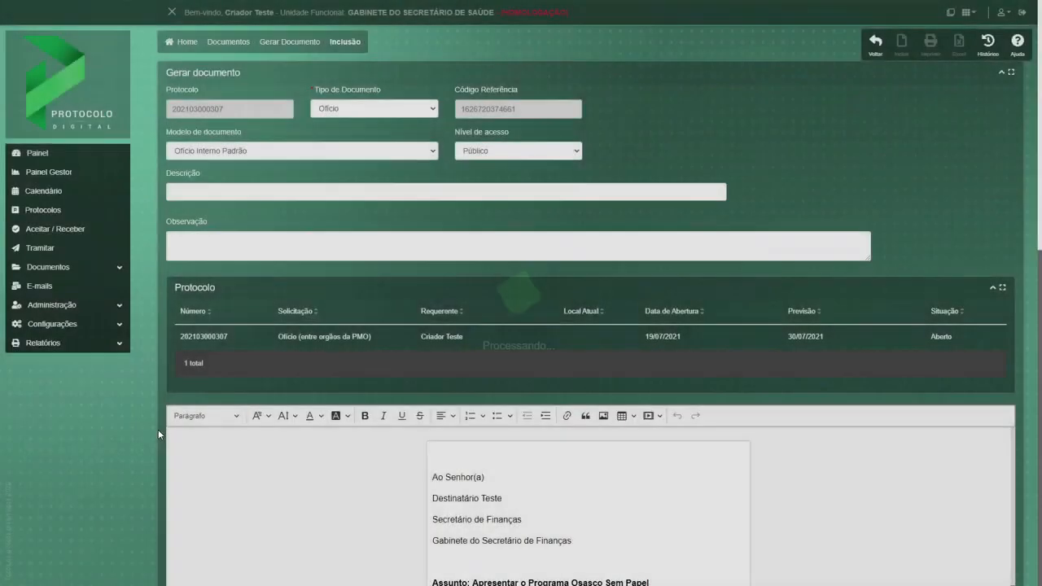
scroll(158, 426, "down", 3)
scroll(158, 423, "down", 3)
scroll(623, 271, "down", 4)
scroll(613, 280, "down", 1)
left_click_drag(473, 214, 558, 242)
left_click(366, 36)
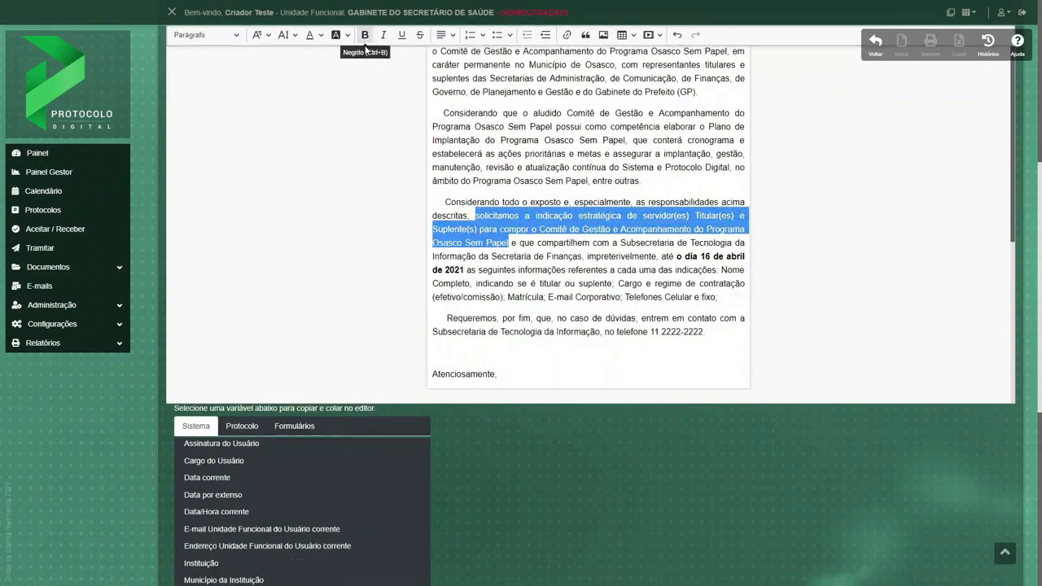
left_click_drag(676, 256, 464, 270)
left_click(364, 36)
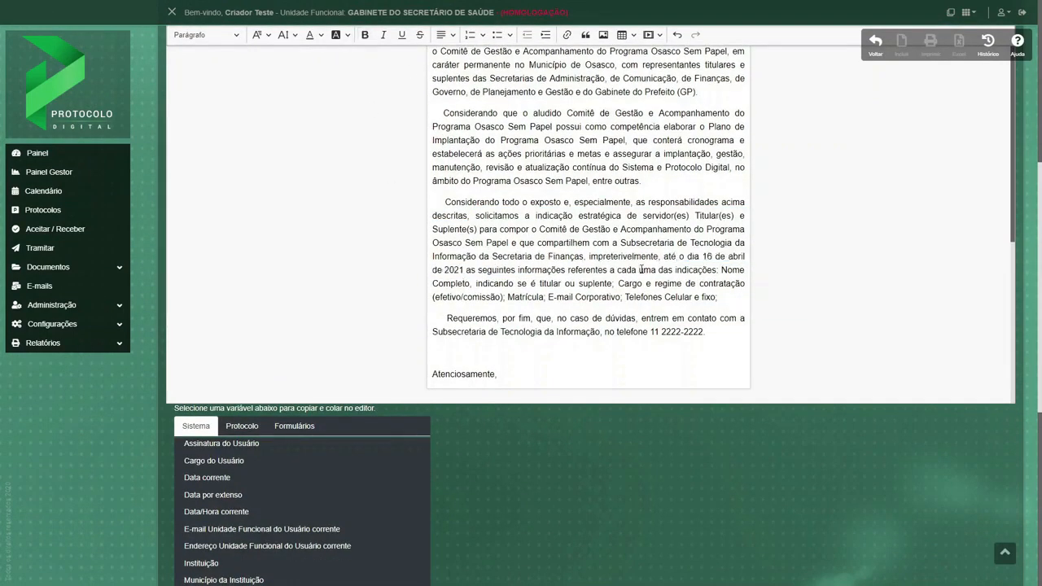
scroll(149, 450, "down", 5)
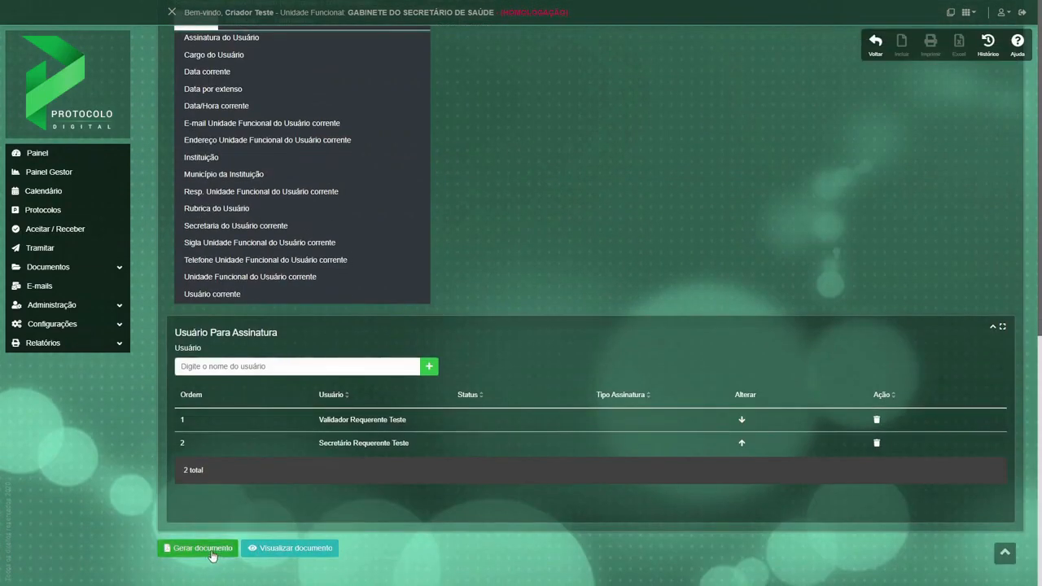
left_click(202, 548)
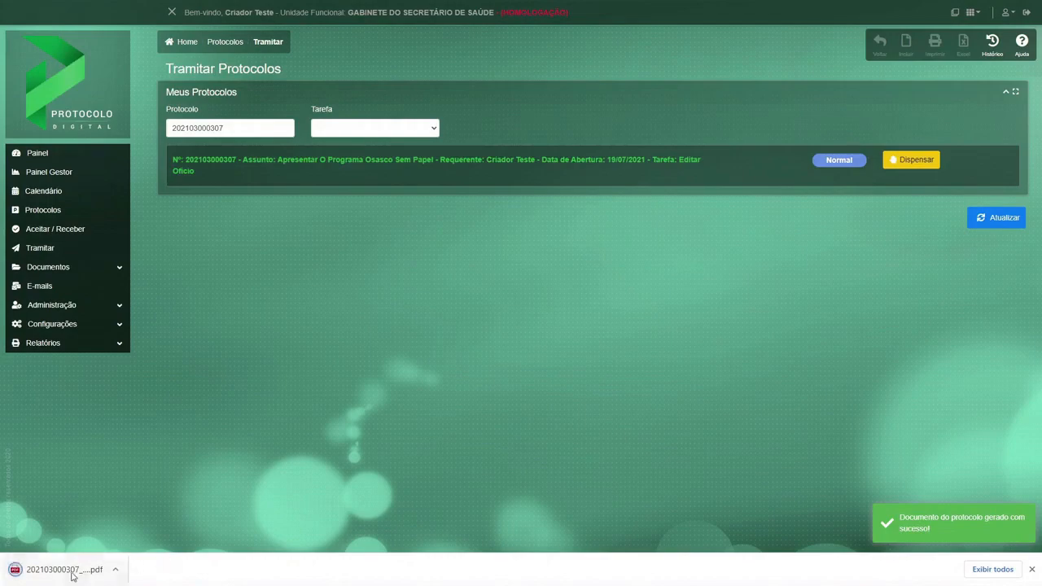
Open the newly generated Ofício PDF and review its text through the second page.
left_click(71, 576)
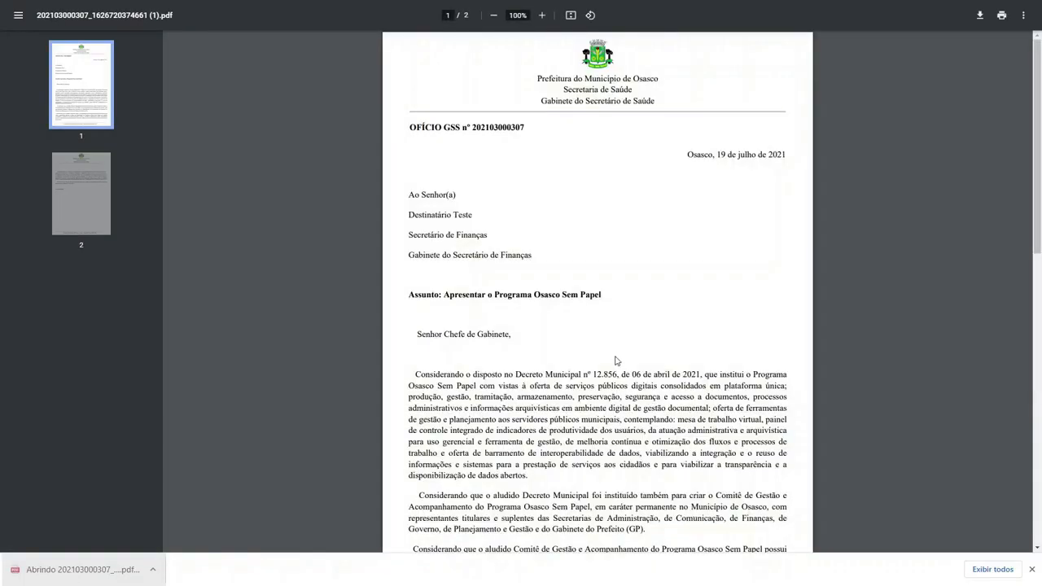
scroll(616, 361, "down", 4)
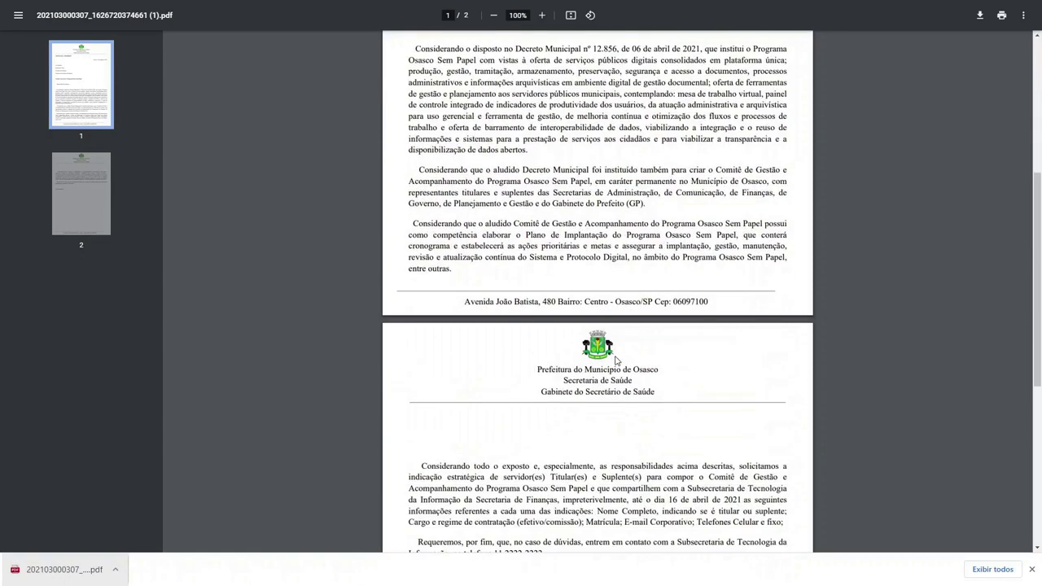
scroll(616, 361, "down", 4)
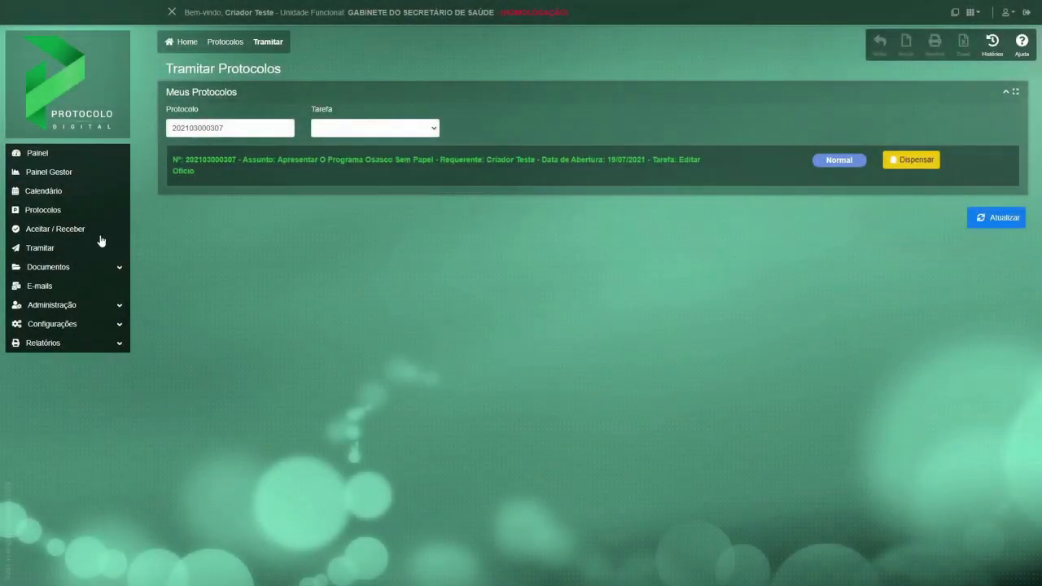
Open the Apresentar o Programa Osasco Sem Papel protocol for routing from Minha Mesa Virtual.
left_click(33, 161)
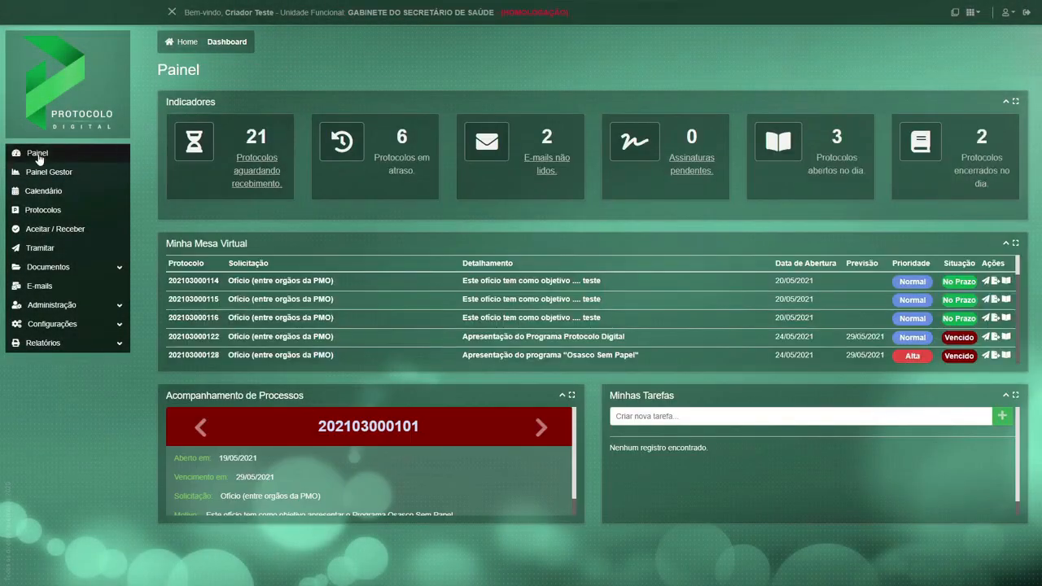
scroll(350, 348, "down", 5)
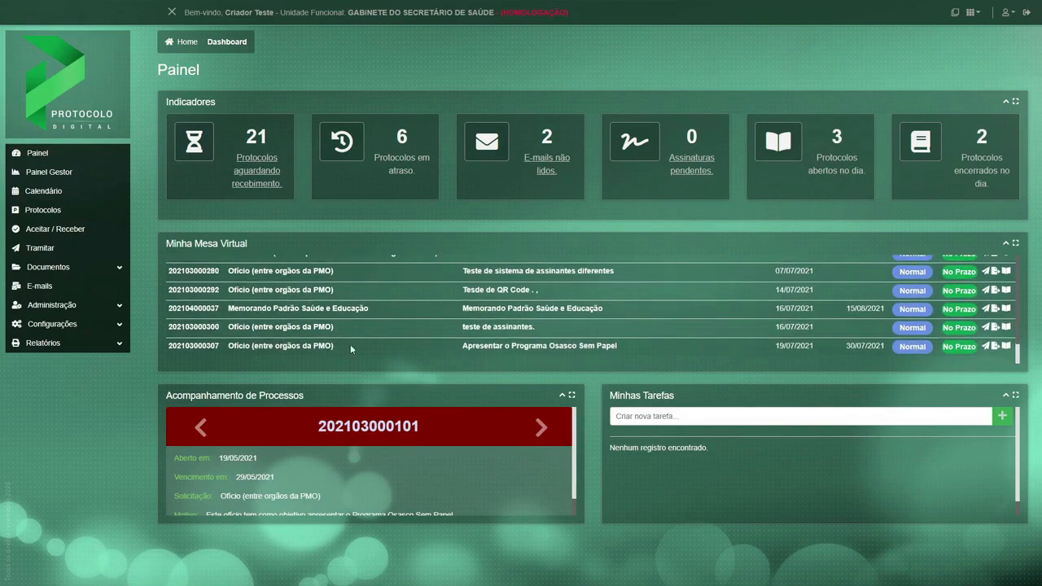
left_click(985, 346)
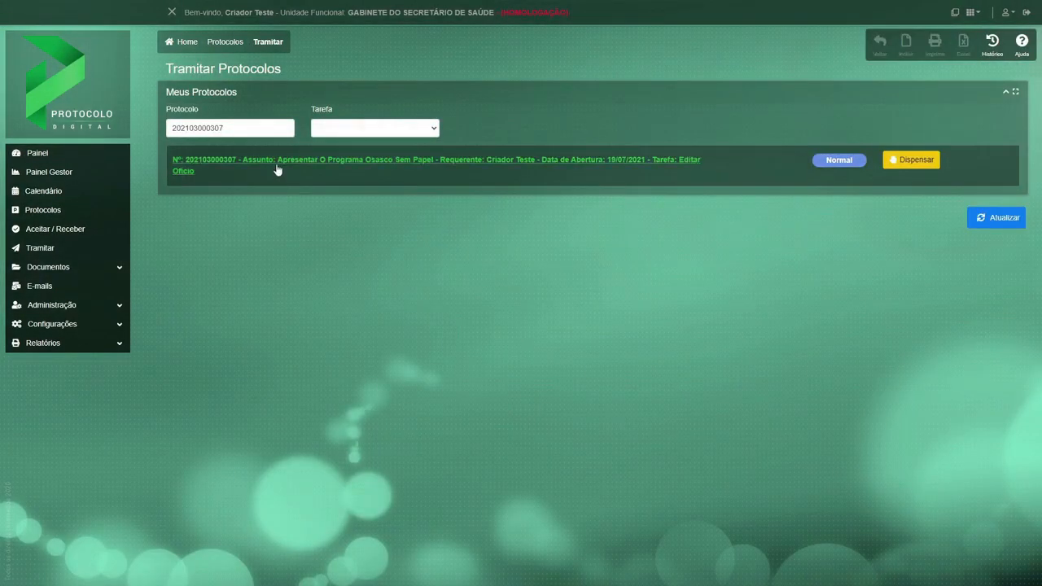
left_click(277, 169)
Enter the despacho "Segue o documento ajustado conforme solicitado." for the Editar Ofício task and confirm the routing.
scroll(461, 415, "down", 5)
left_click(304, 372)
type("Segue o o")
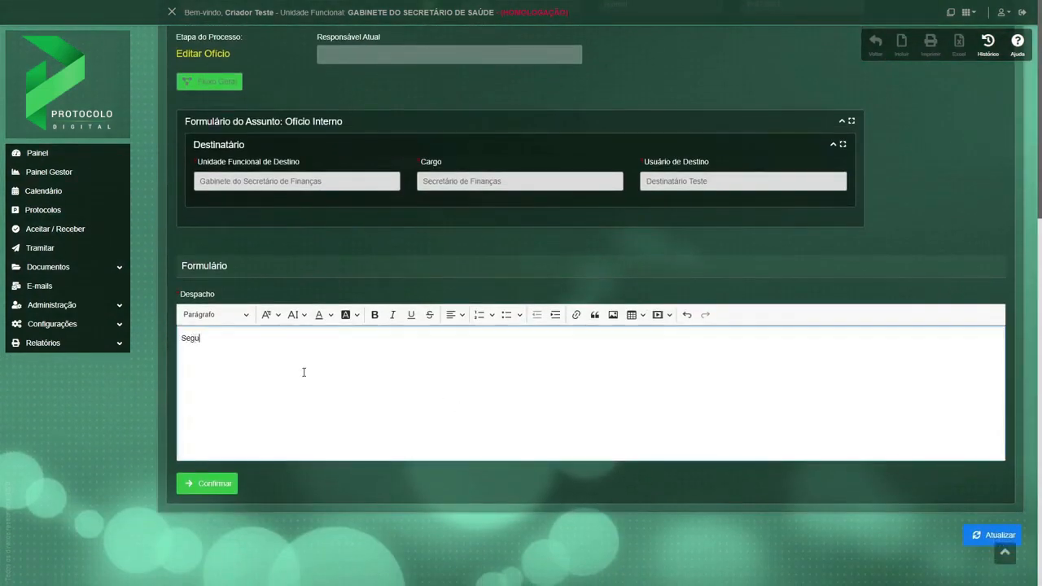
type("nto ajustado conforme solicitado.")
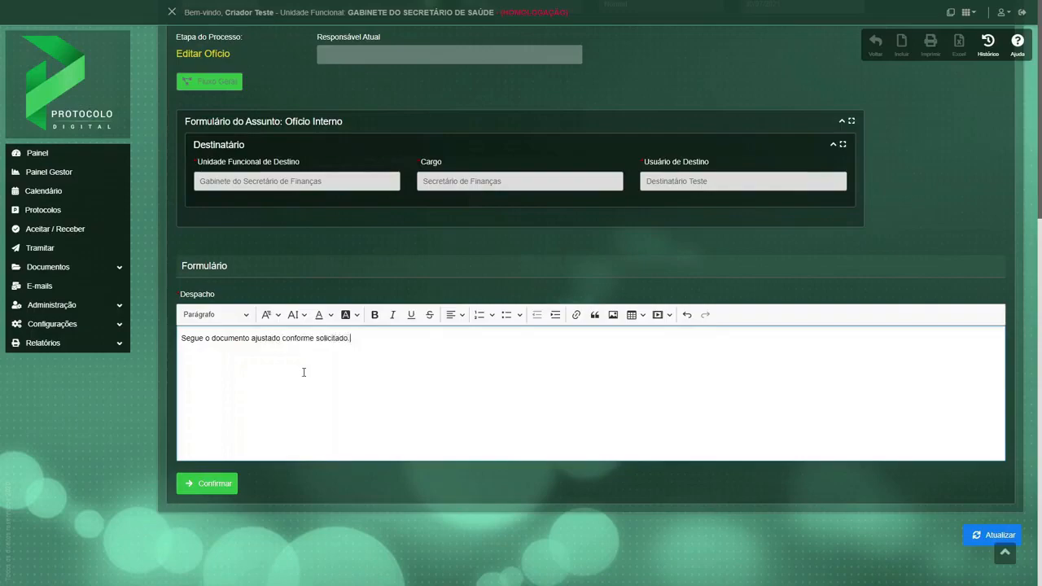
left_click(205, 485)
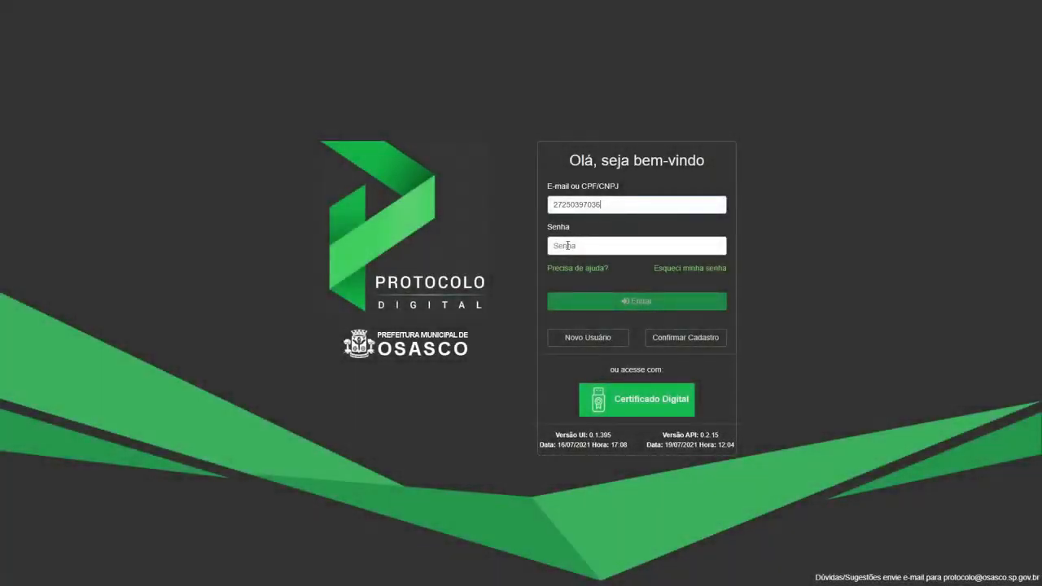
Sign in to the requester validator's account by entering the account password.
left_click(567, 245)
type("••••••••")
key("Return")
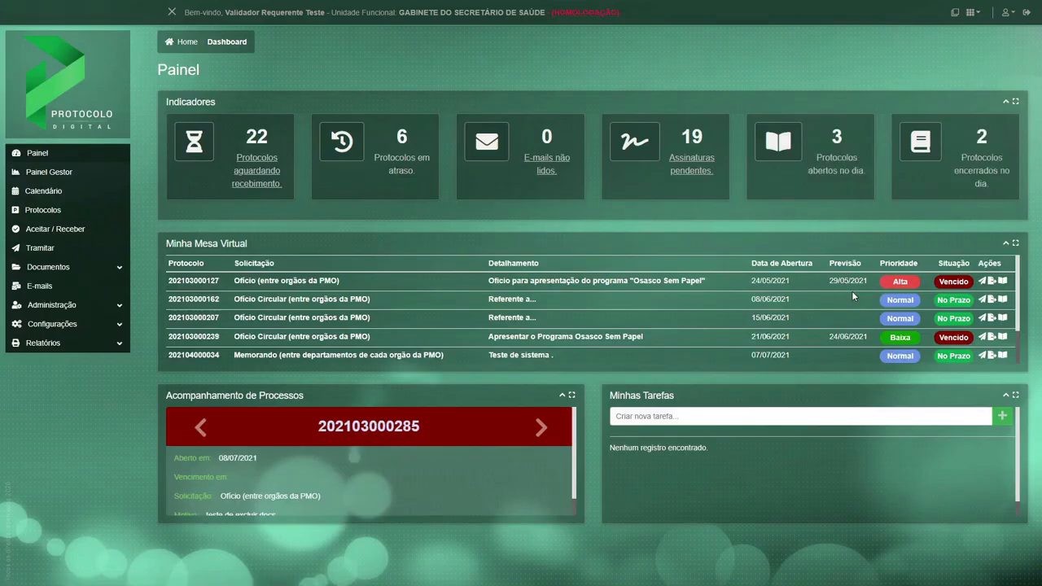
Find the Apresentar o Programa Osasco Sem Papel protocol awaiting receipt and examine its Validar Ofício - GSS stage in the enlarged general flow diagram.
left_click(255, 183)
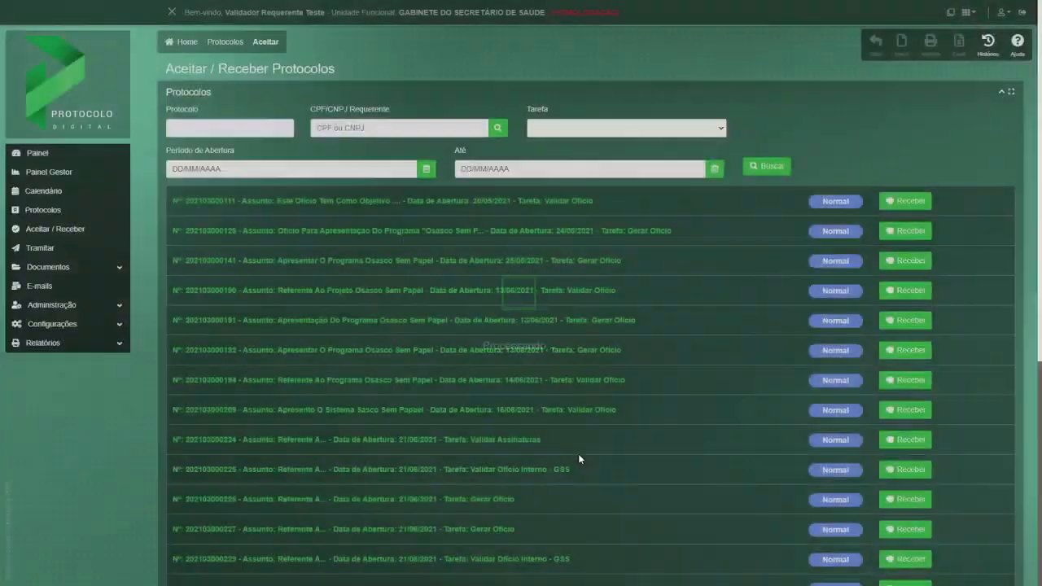
scroll(578, 453, "down", 10)
scroll(580, 493, "down", 4)
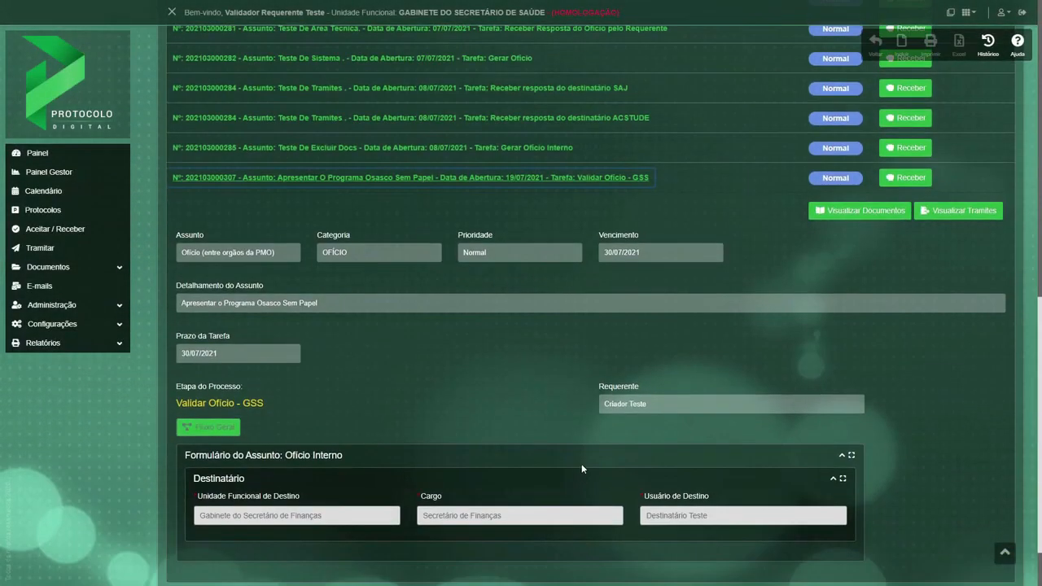
left_click_drag(264, 402, 170, 402)
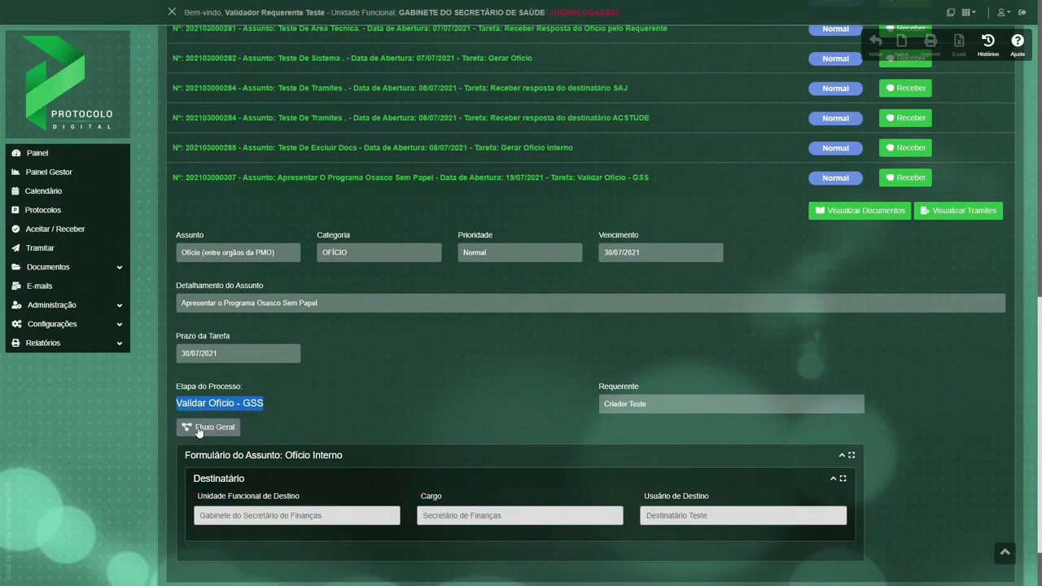
left_click(198, 424)
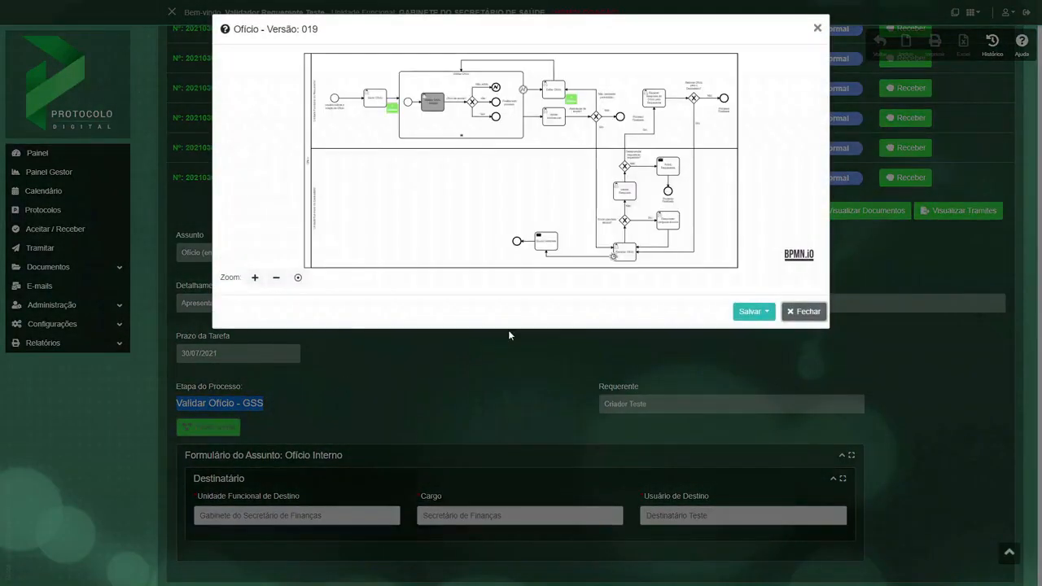
left_click(255, 277)
left_click(255, 277)
scroll(449, 165, "up", 4)
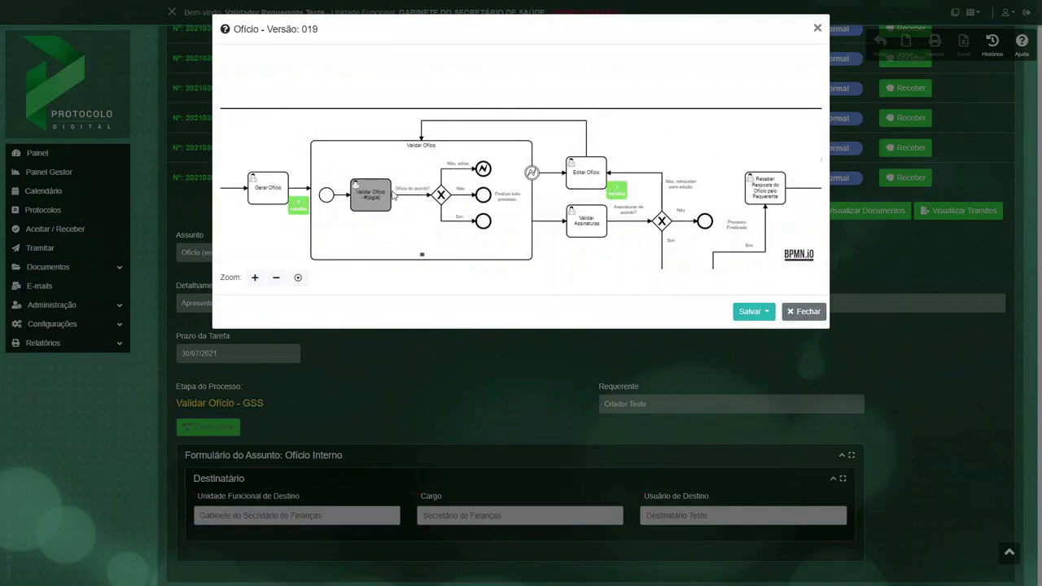
left_click(803, 311)
Review the protocol's Trâmites and despachos, and read the corrected Ofício in its documents before returning to Aceitar / Receber.
left_click(942, 219)
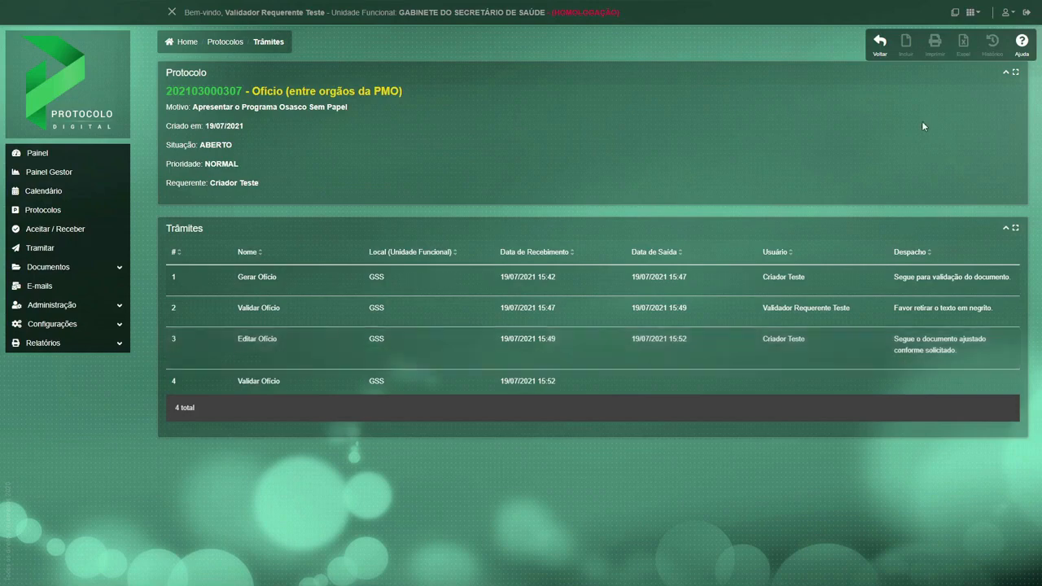
left_click(879, 43)
left_click(860, 135)
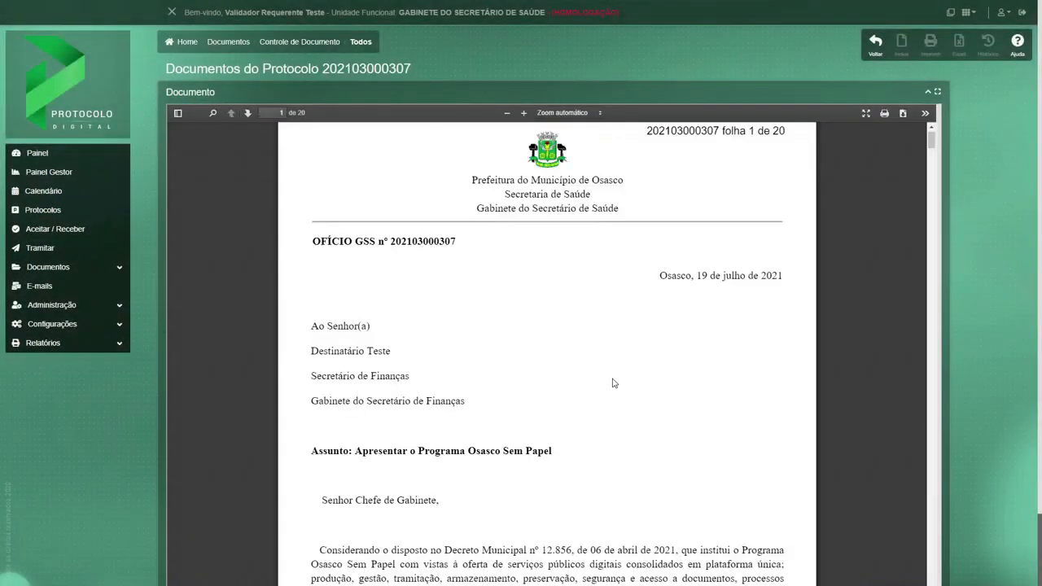
scroll(614, 382, "down", 10)
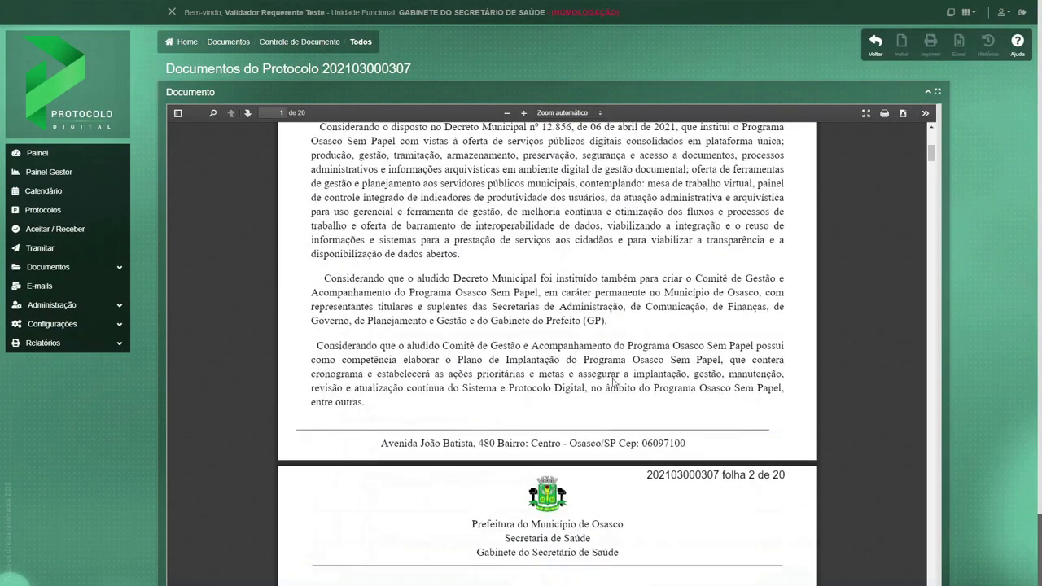
scroll(614, 383, "down", 3)
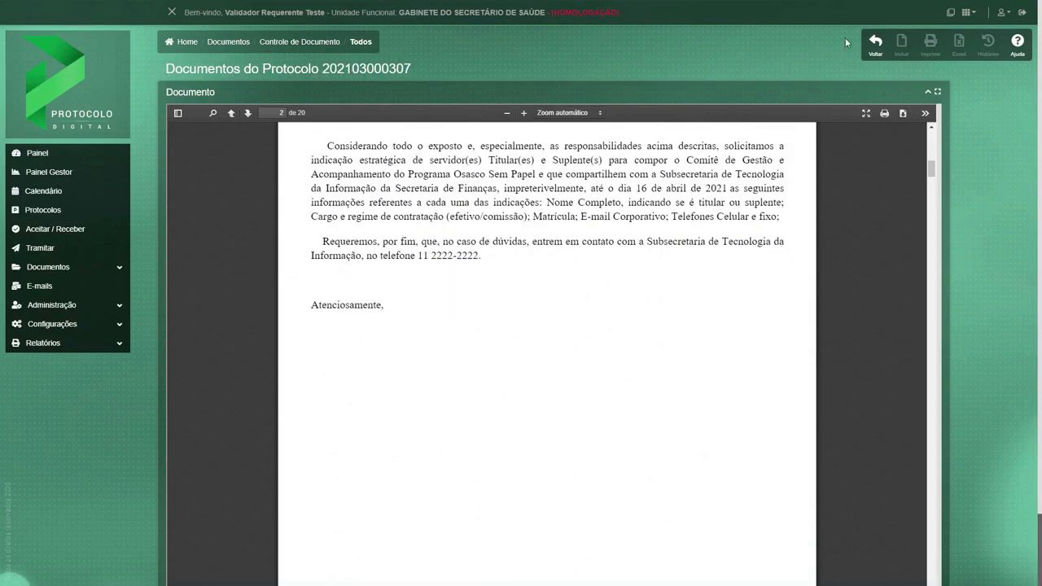
left_click(877, 41)
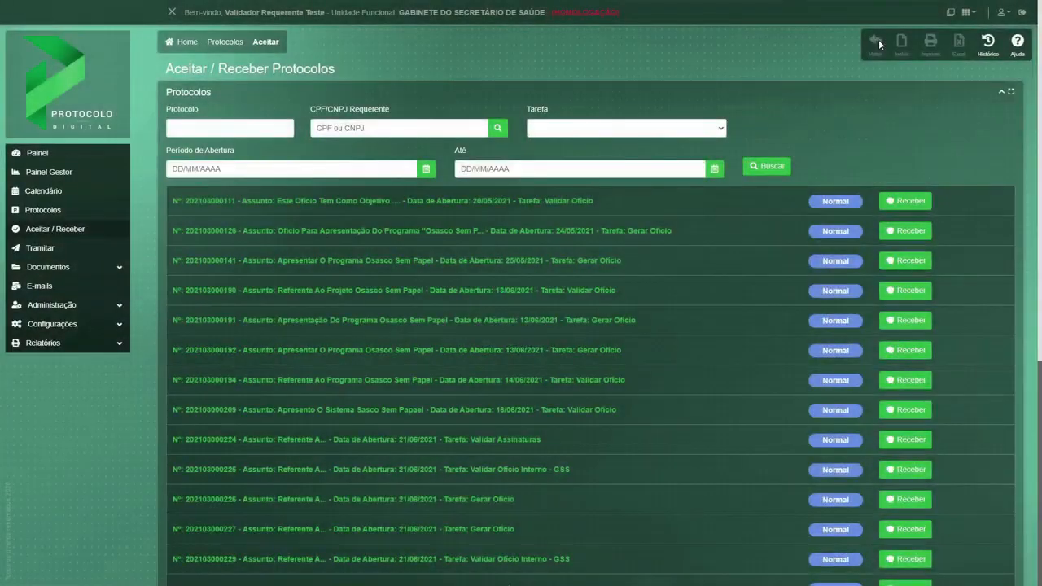
Receive the Apresentar o Programa Osasco Sem Papel protocol and open it for routing from Minha Mesa Virtual.
scroll(862, 350, "down", 5)
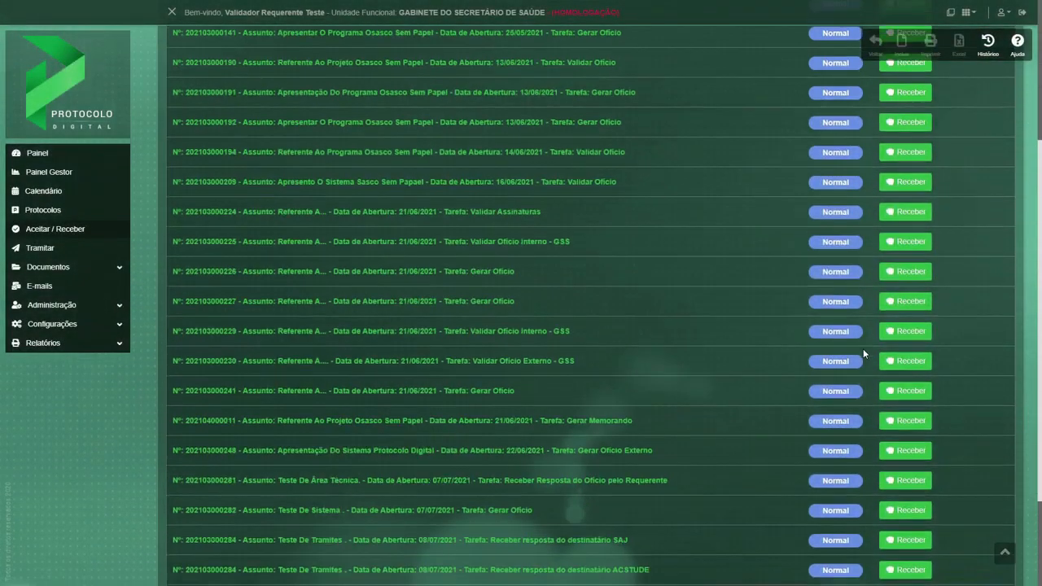
left_click(907, 493)
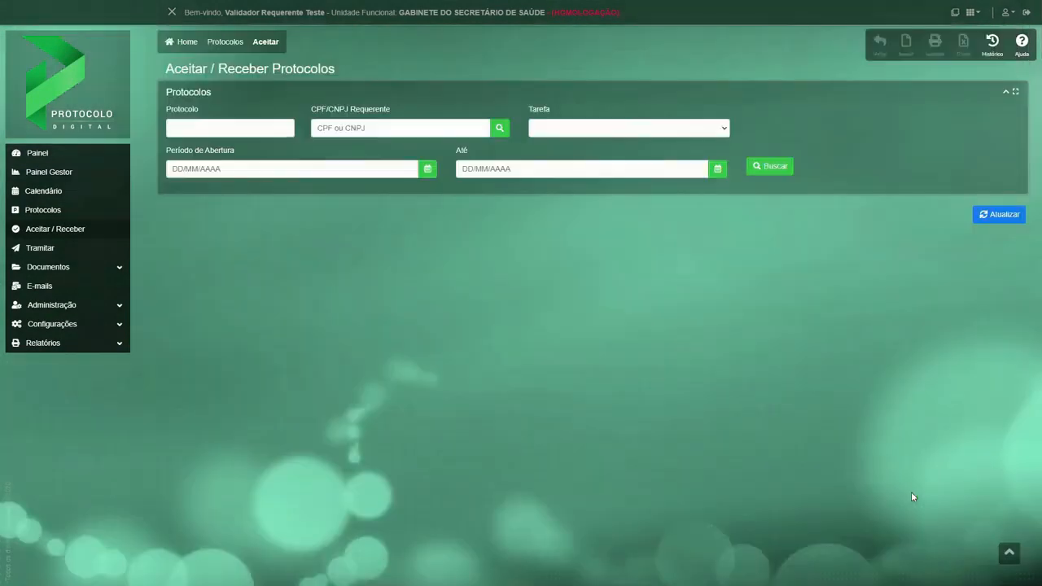
left_click(41, 154)
scroll(427, 345, "down", 1)
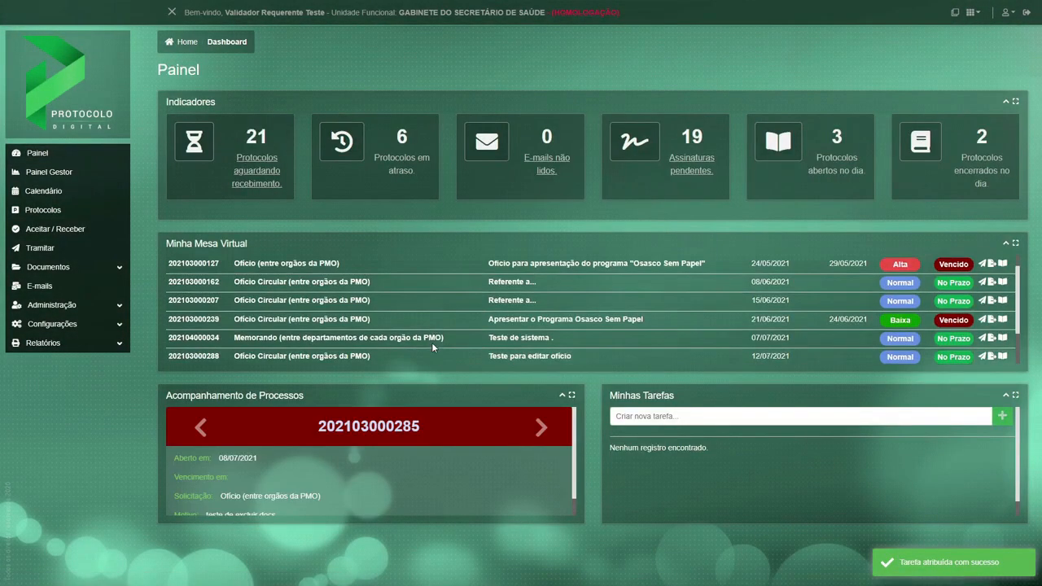
scroll(431, 347, "down", 3)
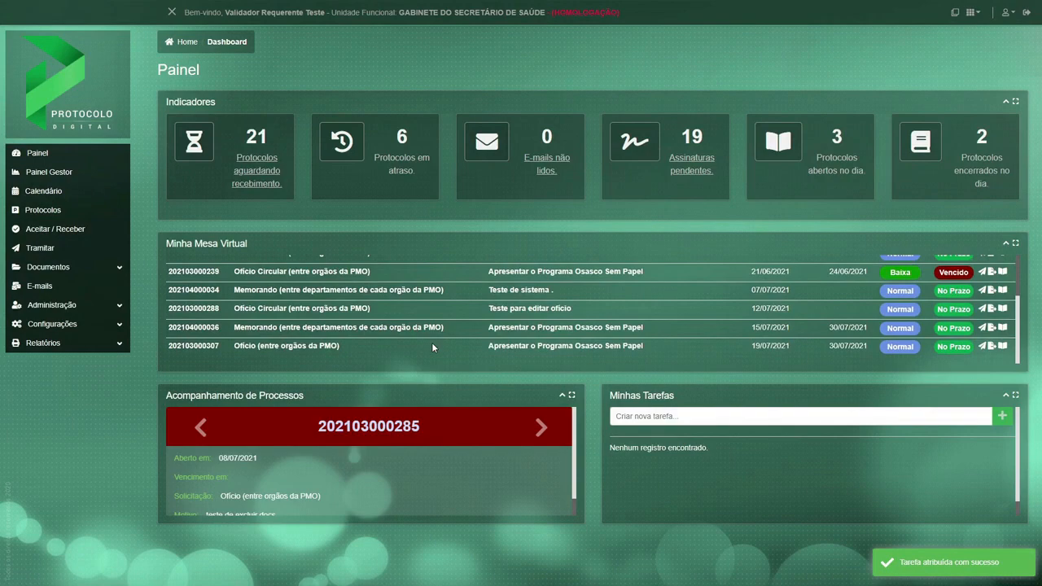
left_click(981, 347)
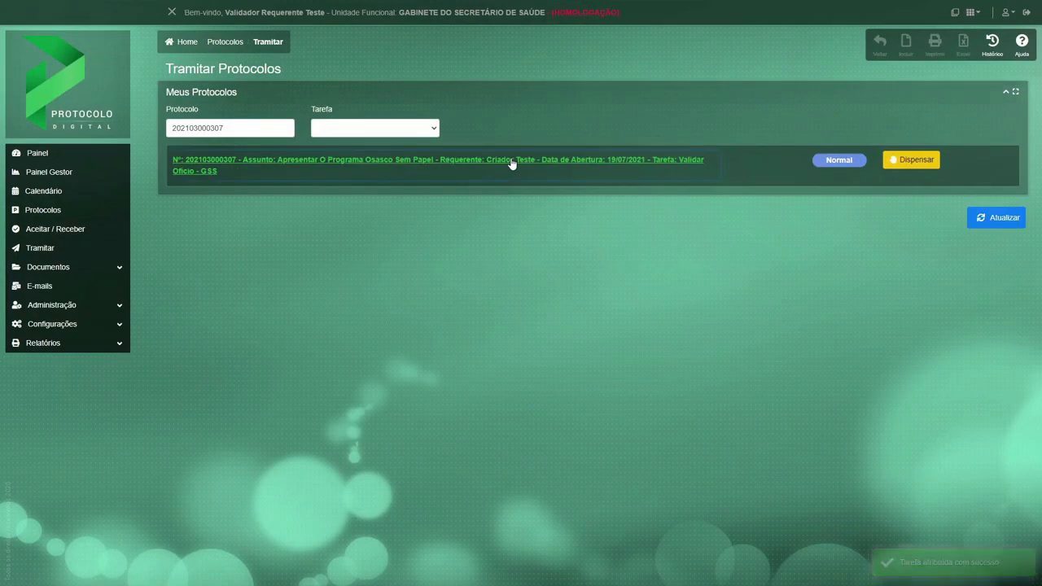
Approve the Ofício with "Sim, de acordo.", enter the despacho "Segue para assinaturas." and confirm the routing.
left_click(512, 164)
scroll(522, 433, "down", 5)
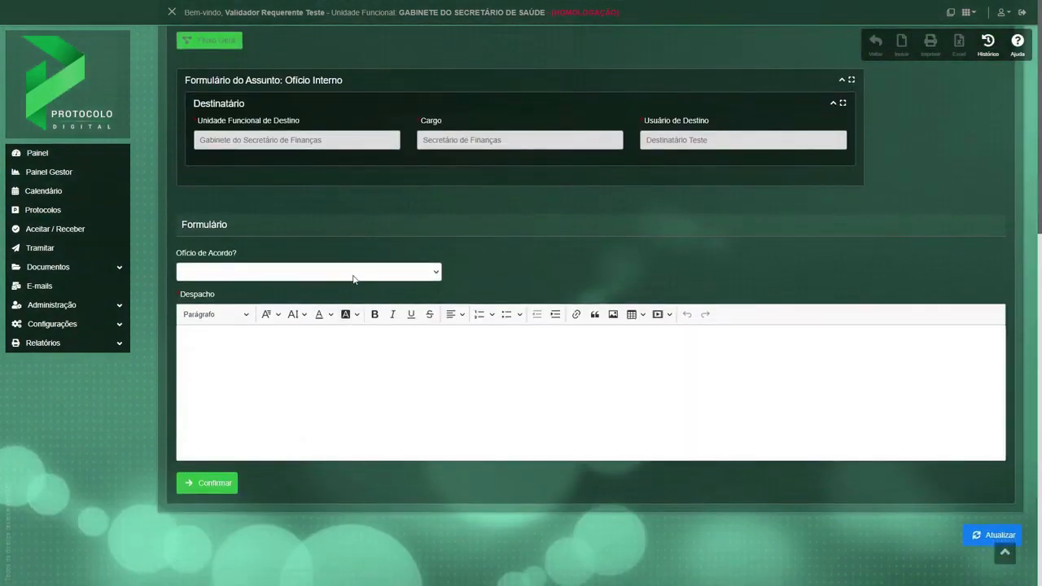
left_click(353, 274)
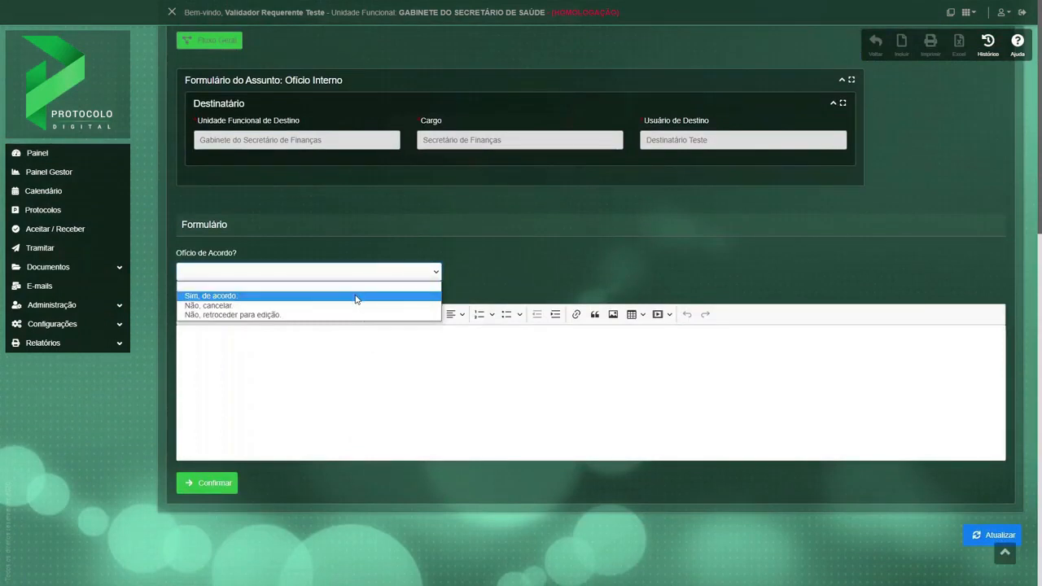
left_click(355, 298)
left_click(345, 358)
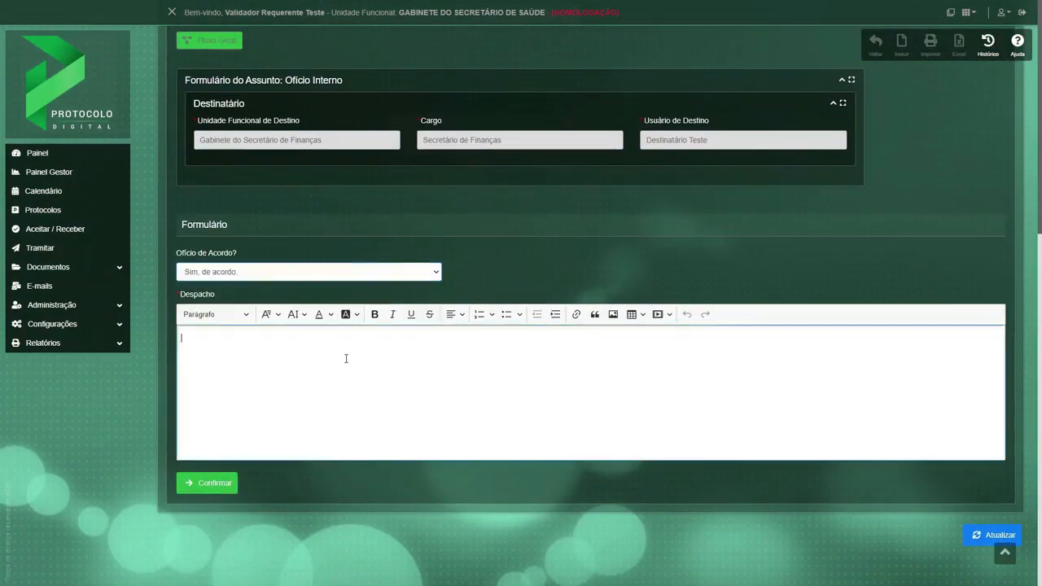
type("Segue para assinaturas.")
left_click(193, 490)
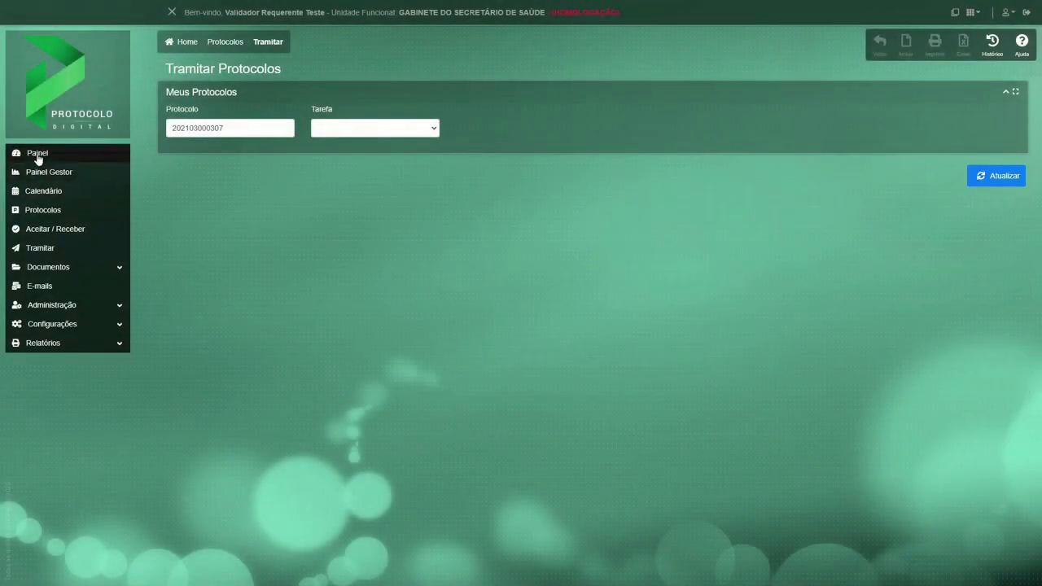
Open the Apresentar o Programa Osasco Sem Papel Ofício registered on 19/07/2021 for signing from the dashboard's pending signatures.
left_click(37, 153)
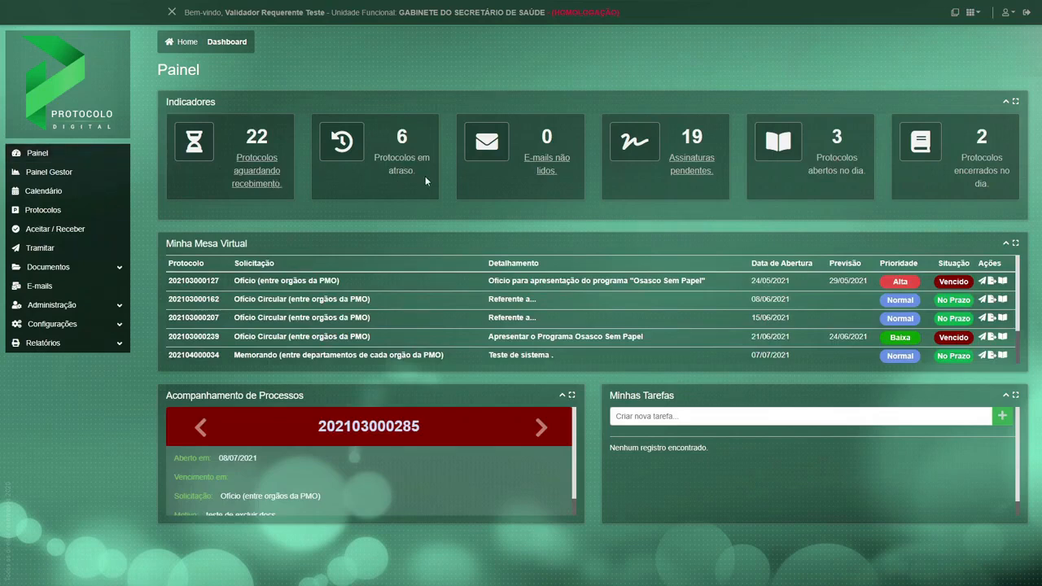
left_click(686, 174)
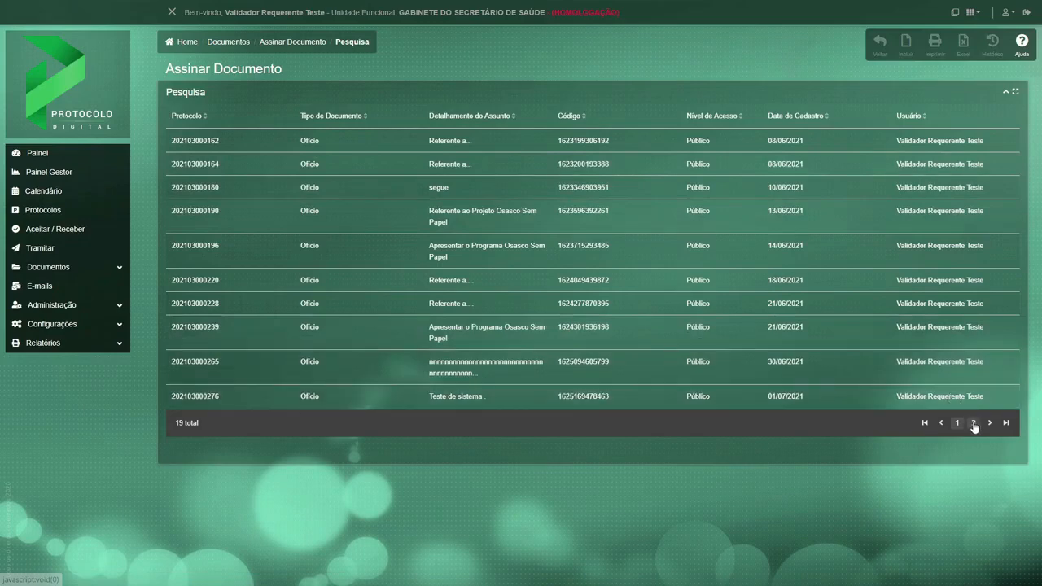
left_click(972, 422)
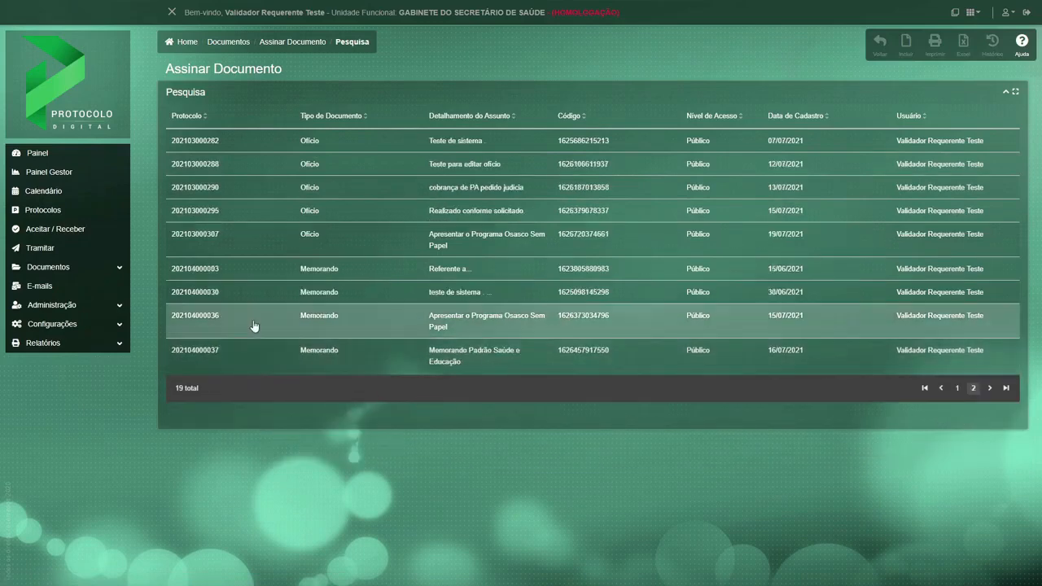
left_click(197, 242)
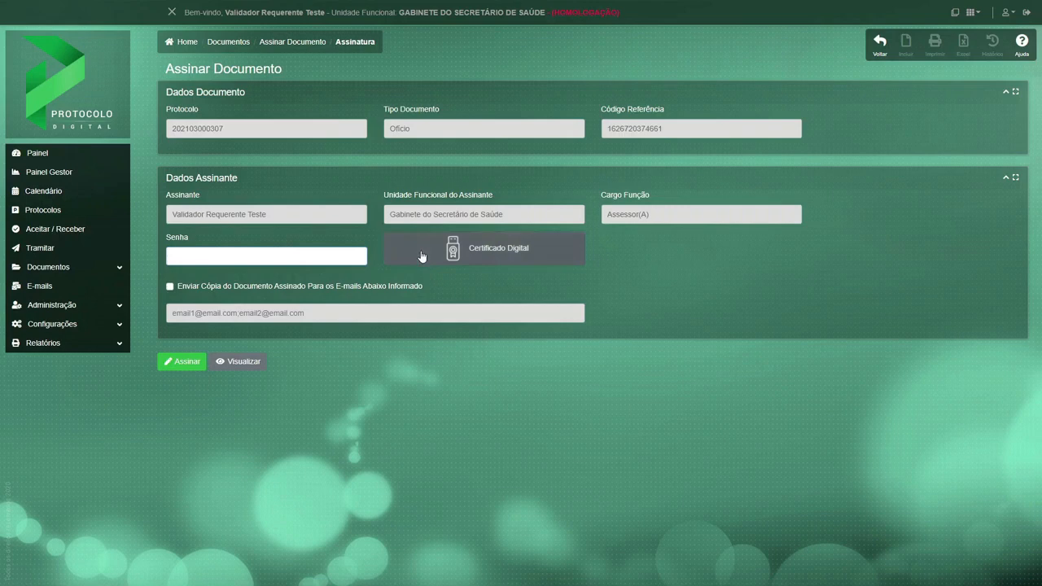
Enter the signer's password in Senha and sign the Ofício electronically as Assessor(A).
left_click(319, 258)
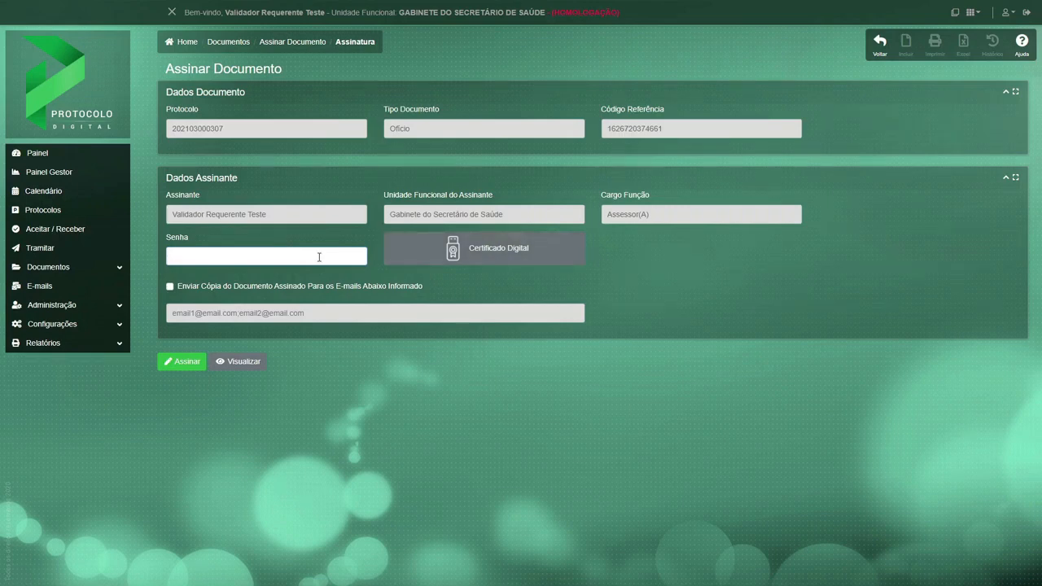
type("••••••••")
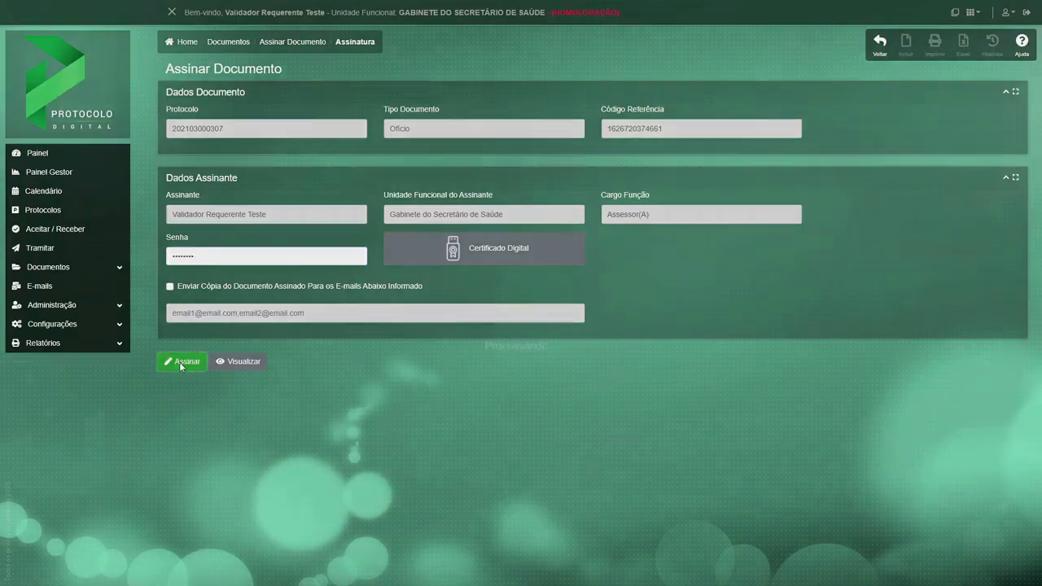
left_click(179, 361)
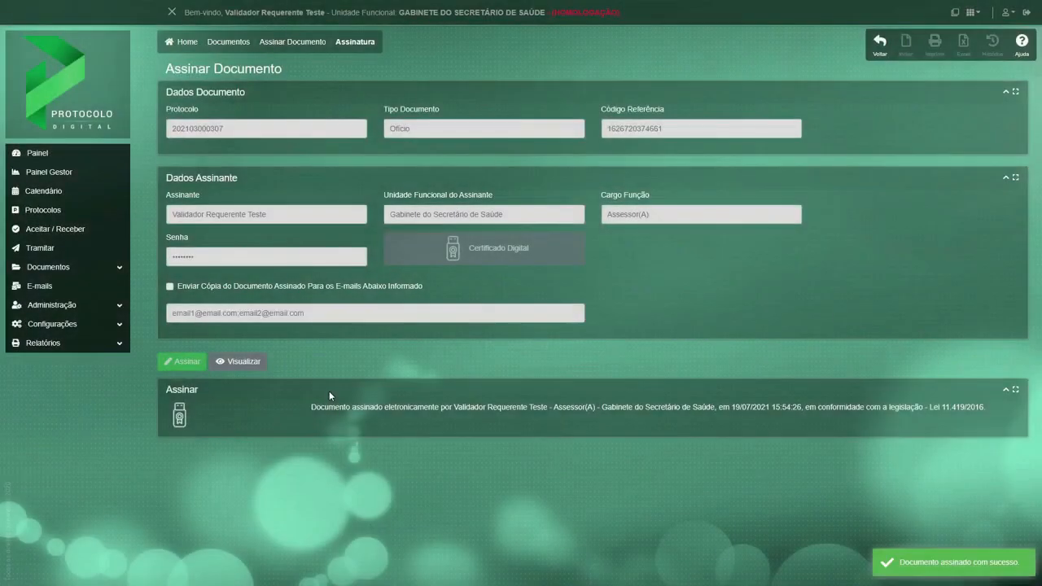
View the signed Ofício and examine the Assessor(A) signature block on its second page.
left_click(242, 362)
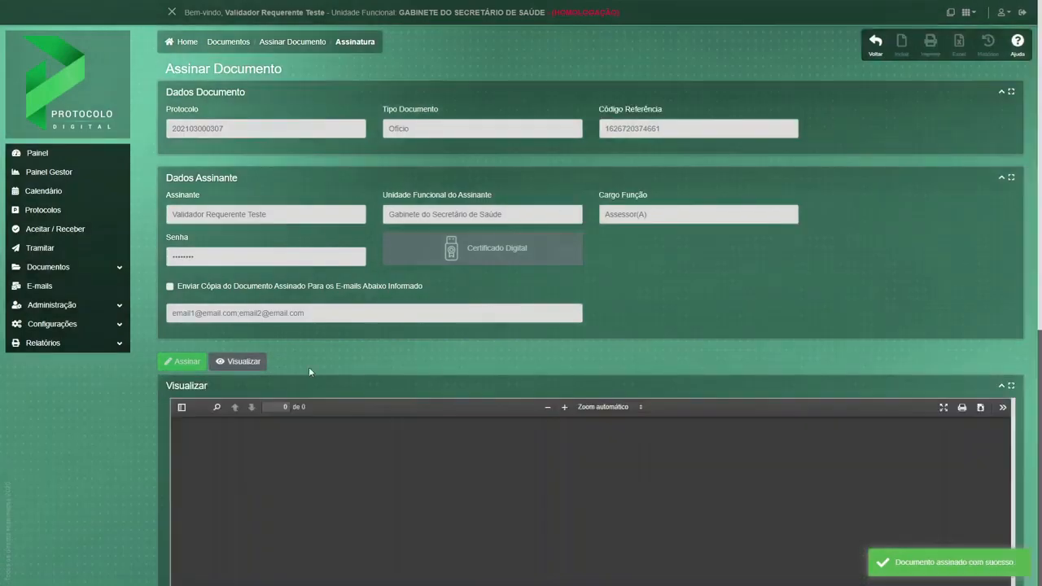
scroll(395, 379, "down", 5)
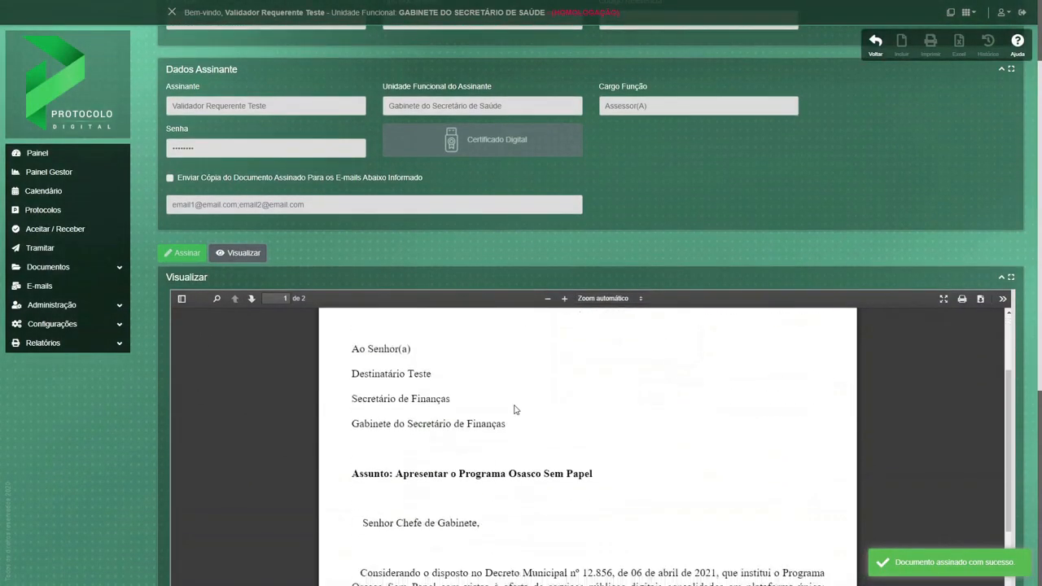
scroll(627, 414, "down", 10)
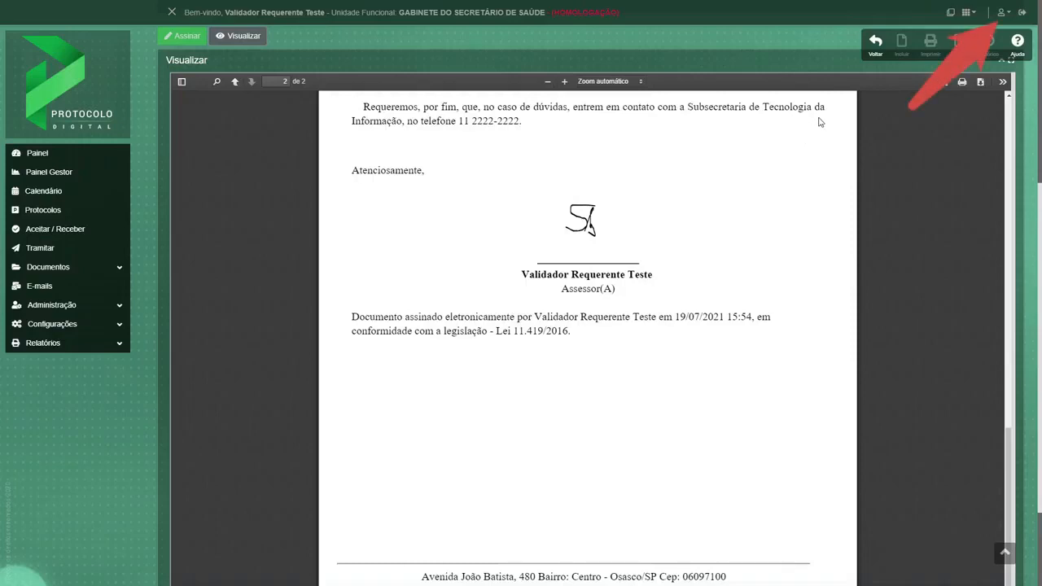
Leave the signed document and log in with the Secretário de Saúde's CPF and password.
left_click(875, 47)
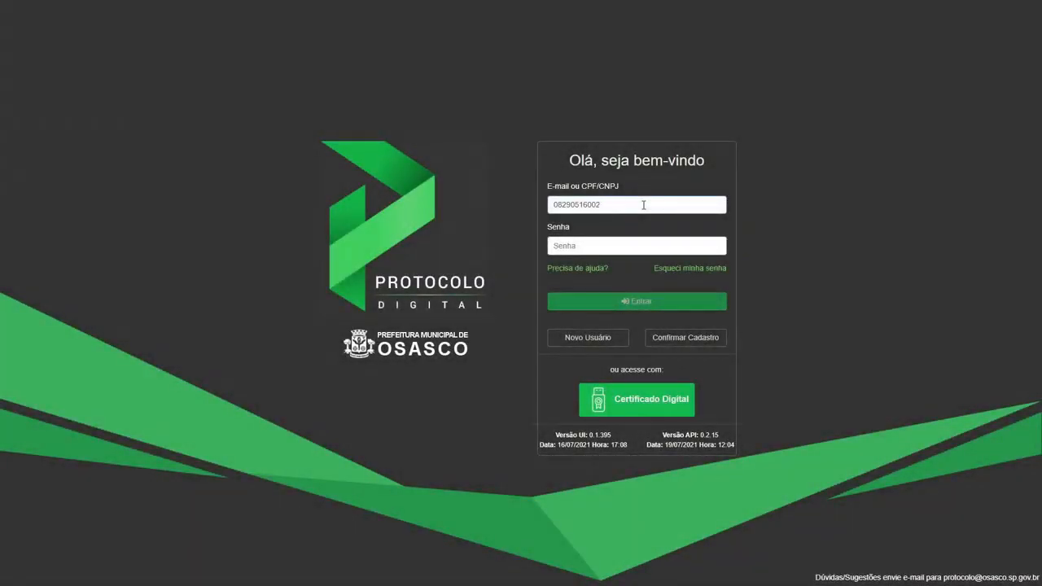
key("Tab")
type("******")
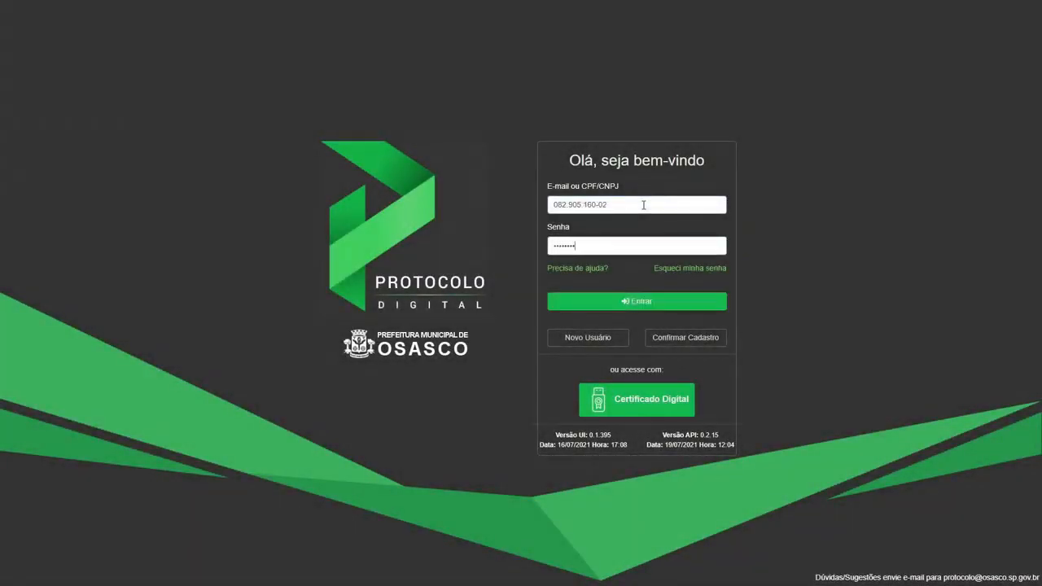
key("Return")
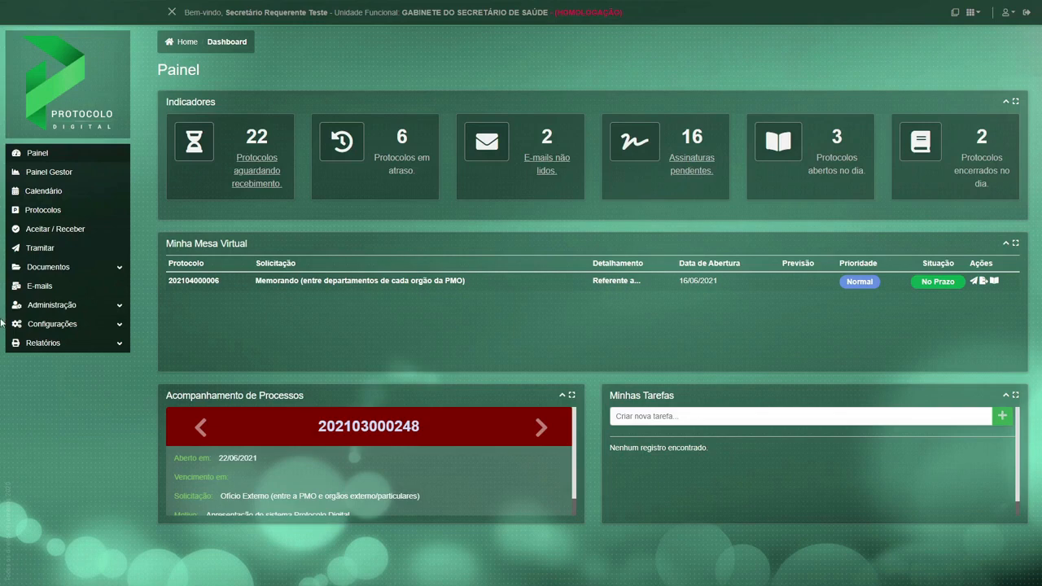
Open the Apresentar o Programa Osasco Sem Papel Ofício registered on 19/07/2021 from the documents awaiting the Secretário's signature.
left_click(54, 269)
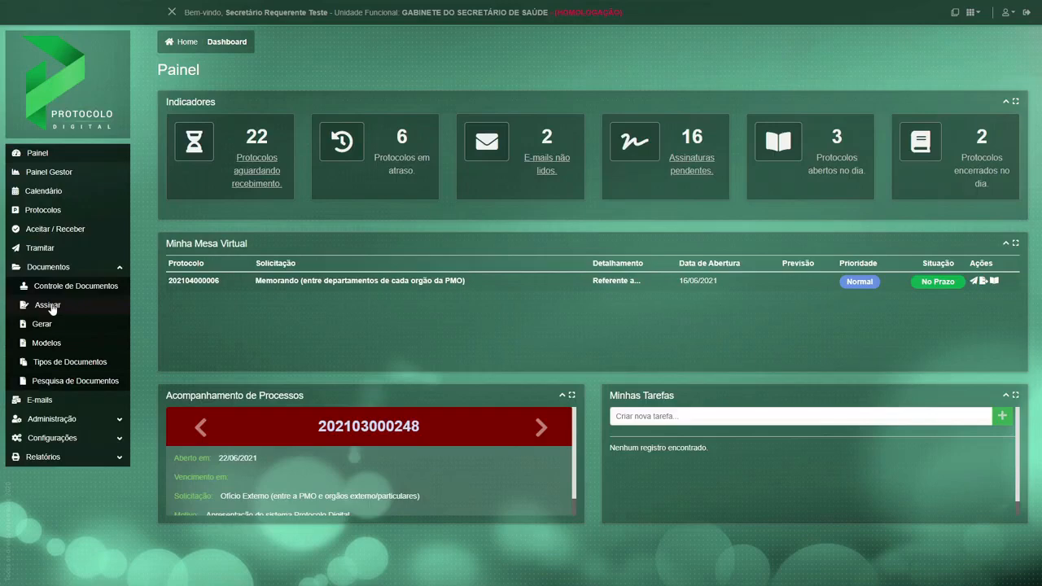
left_click(47, 305)
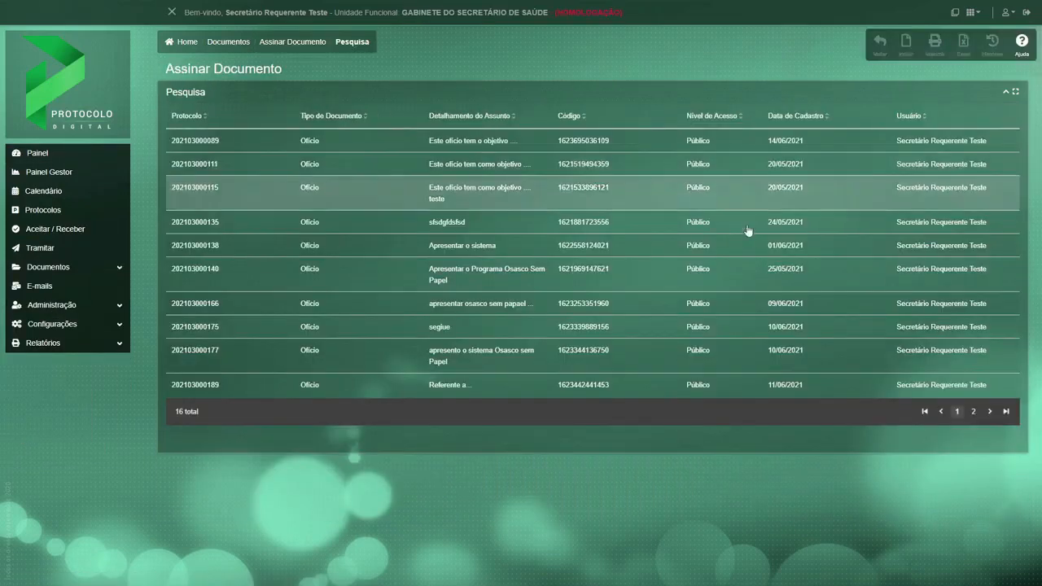
left_click(973, 415)
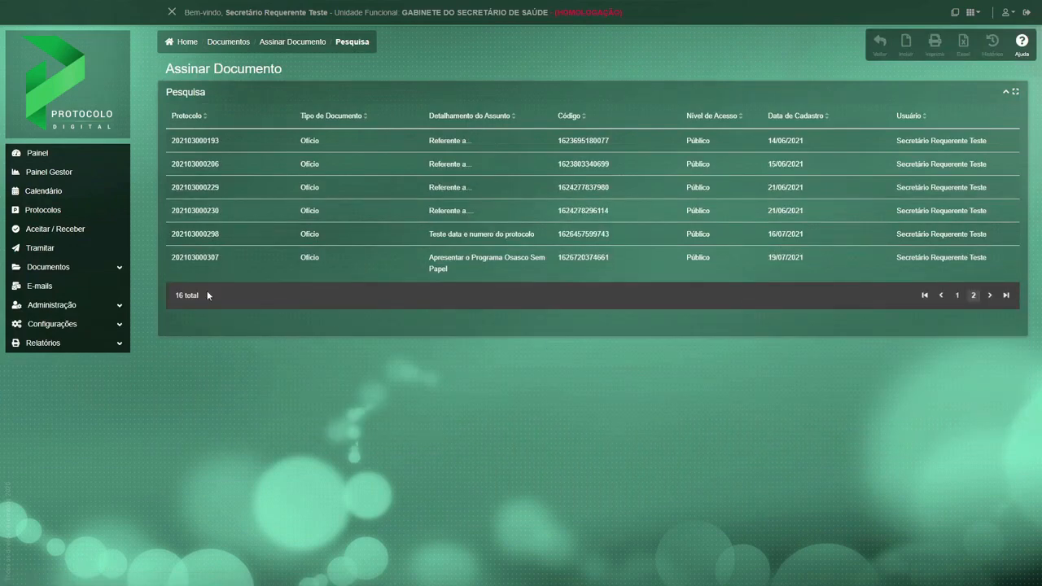
left_click(177, 257)
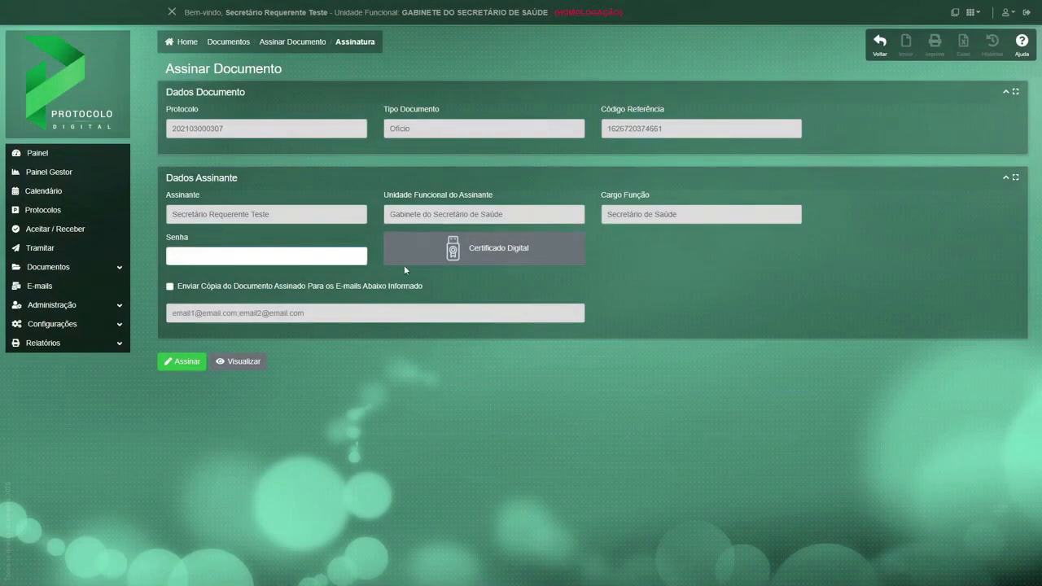
Preview the Ofício before signing and read it through to the existing Assessor(A) signature on page 2.
left_click(234, 366)
scroll(87, 421, "down", 4)
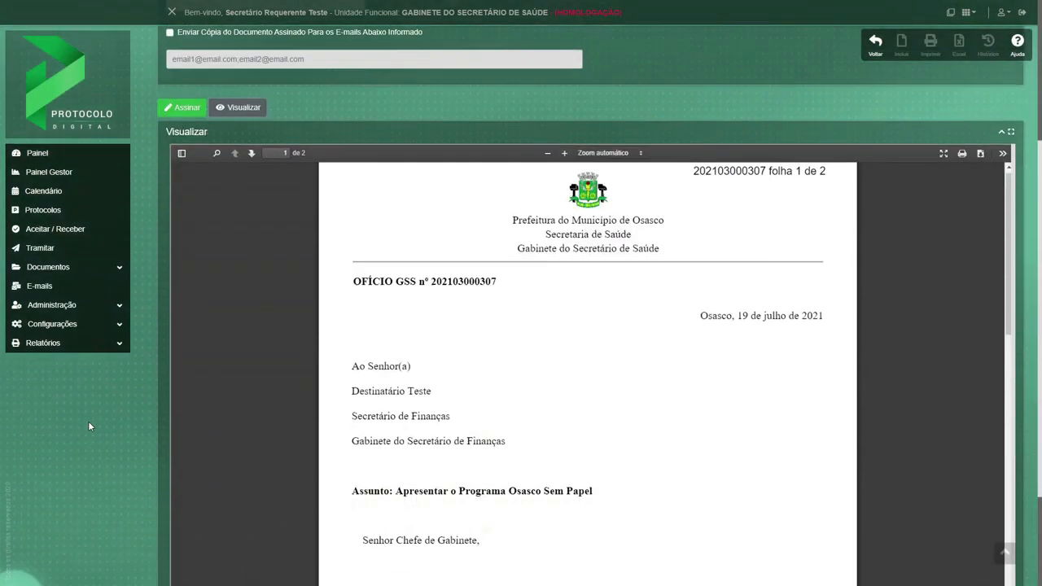
scroll(479, 414, "down", 5)
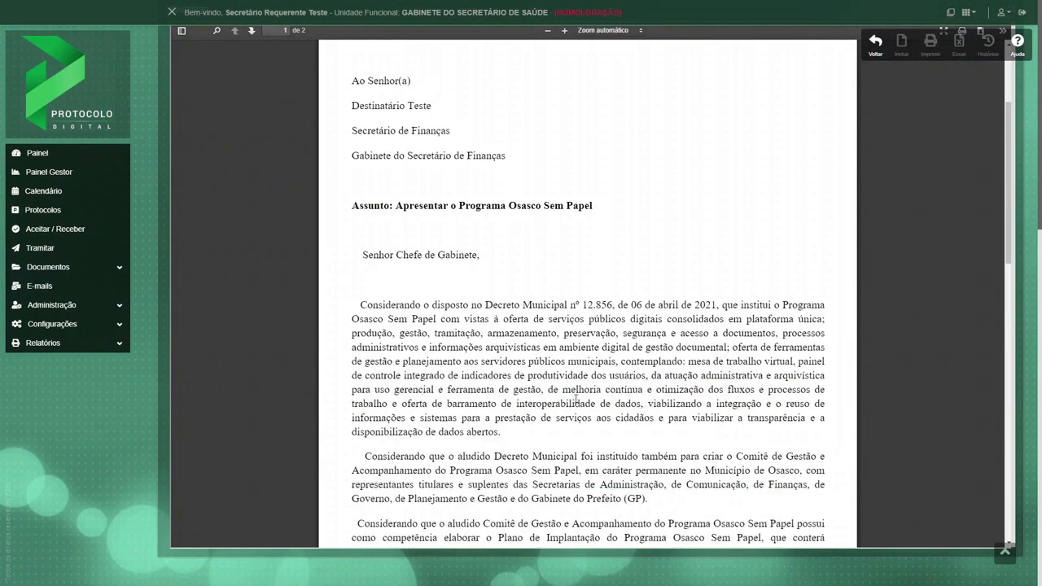
scroll(575, 399, "down", 10)
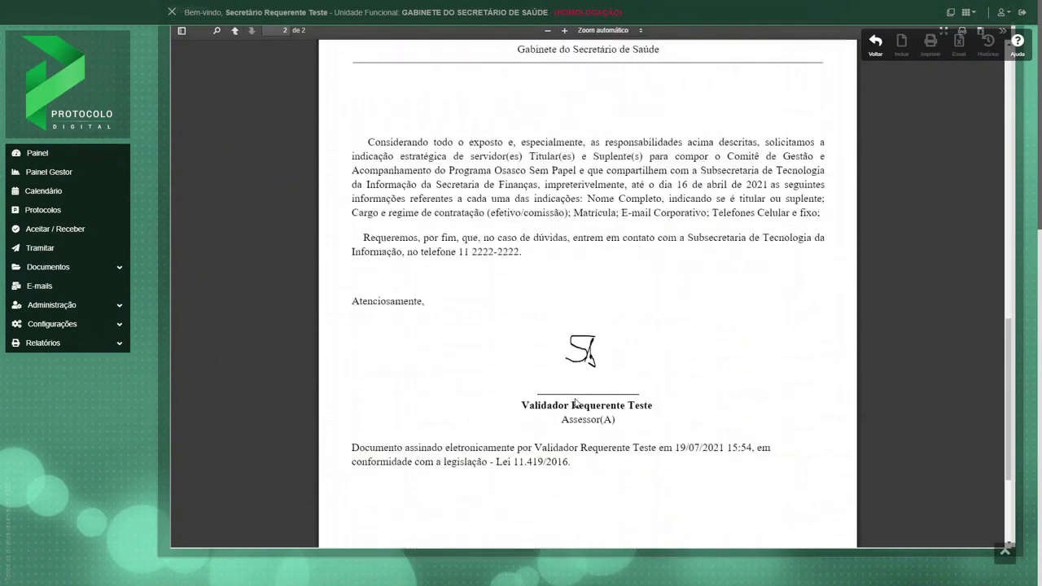
scroll(576, 402, "down", 1)
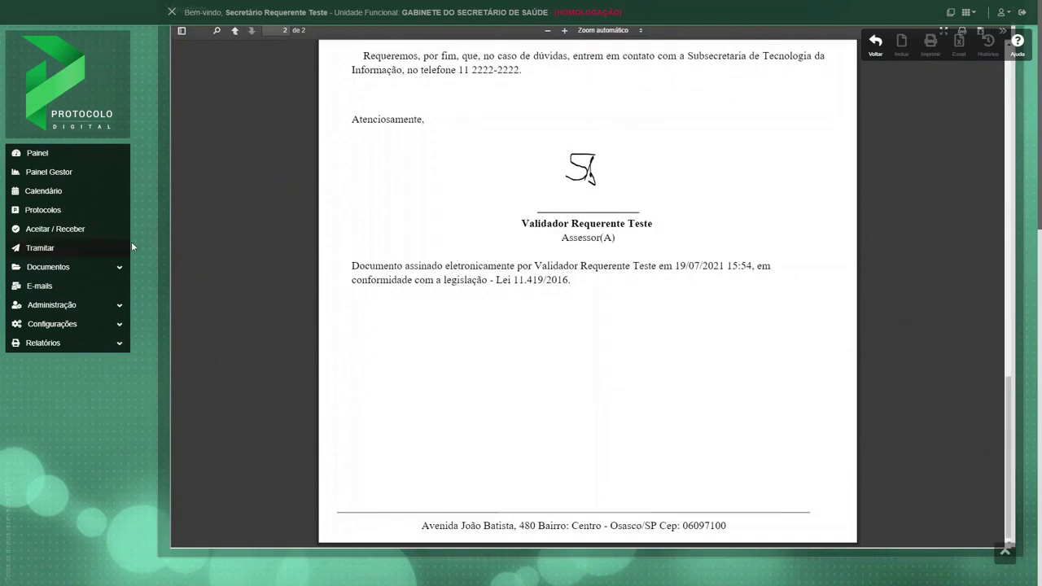
Enter the Secretário's password in Senha and sign the Ofício electronically as Secretário de Saúde.
scroll(153, 236, "up", 5)
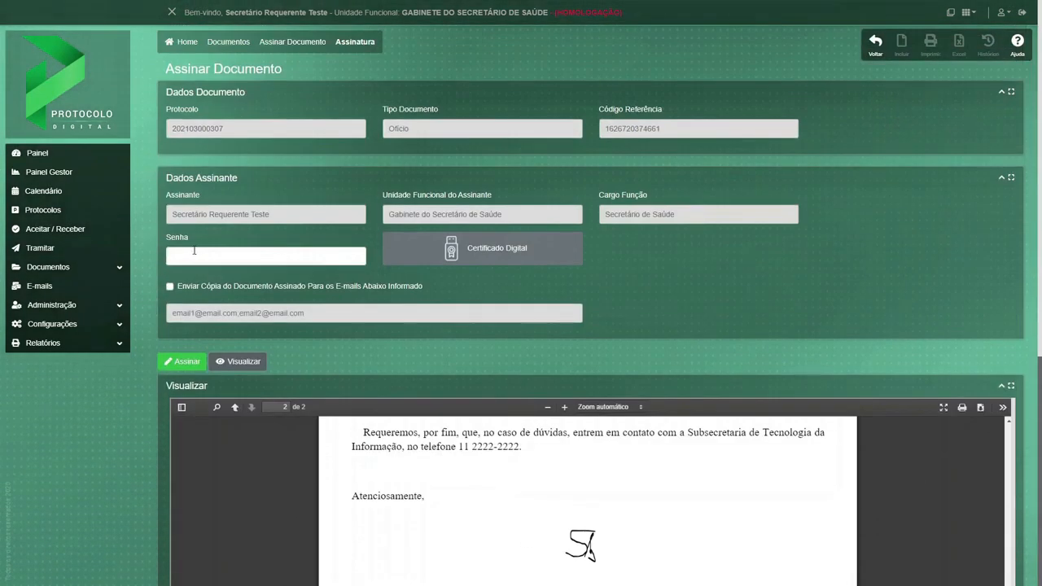
left_click(197, 255)
type("•••")
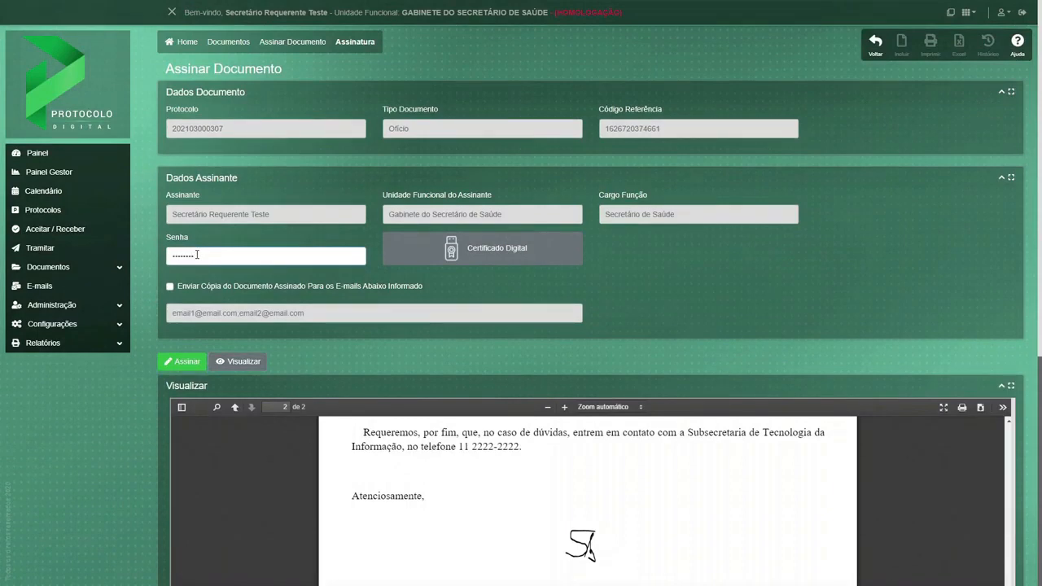
left_click(186, 361)
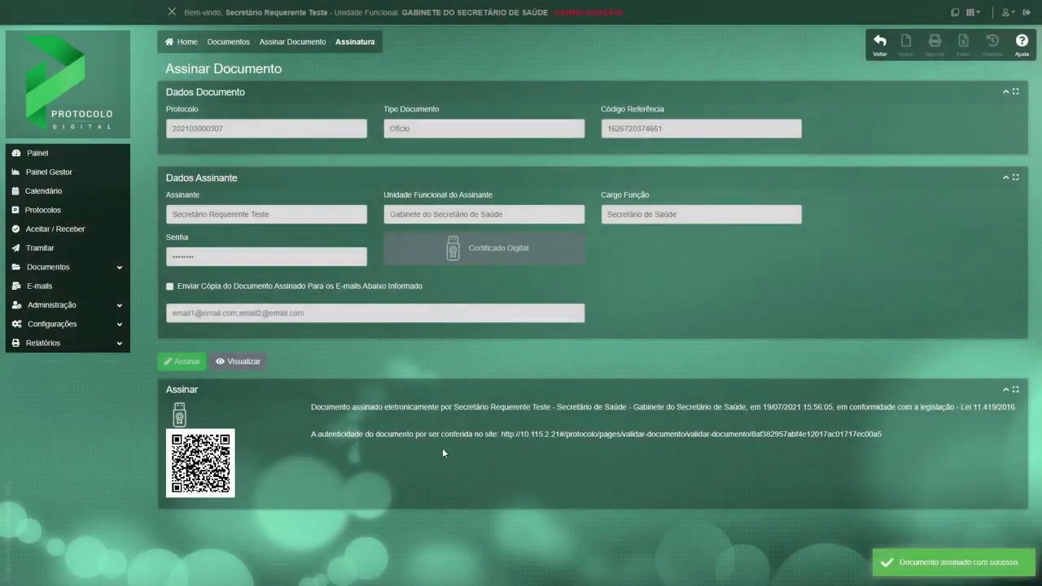
View the fully signed Ofício and examine both signature blocks and the authenticity QR code page.
left_click(237, 360)
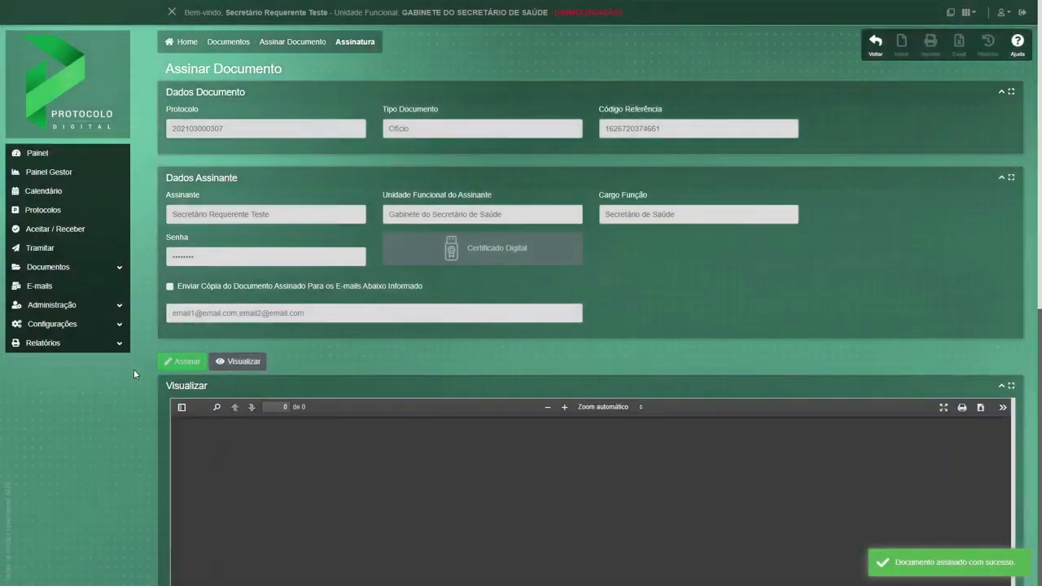
scroll(135, 369, "down", 2)
scroll(136, 370, "down", 3)
scroll(699, 356, "down", 12)
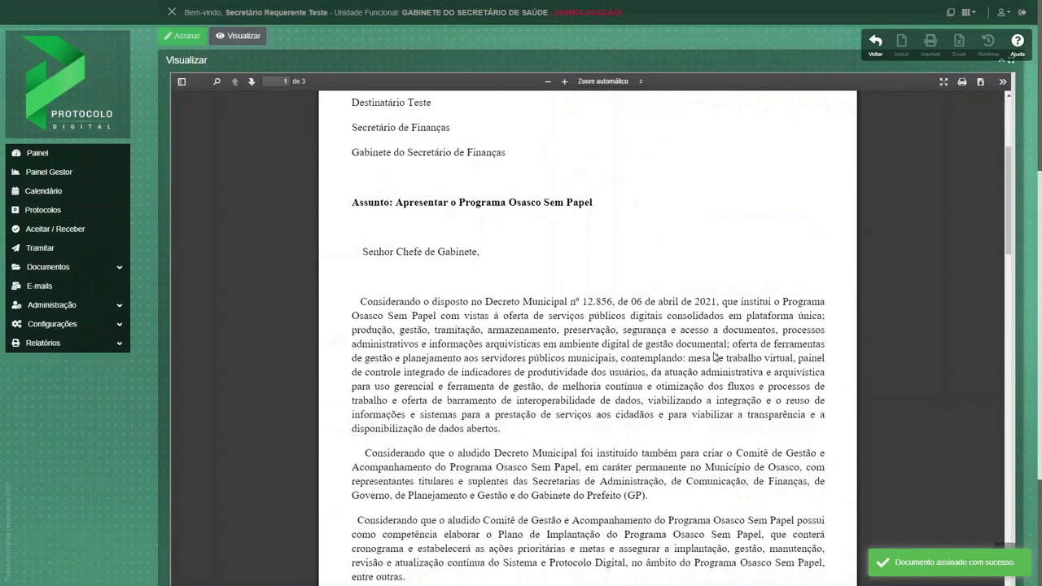
scroll(714, 357, "down", 4)
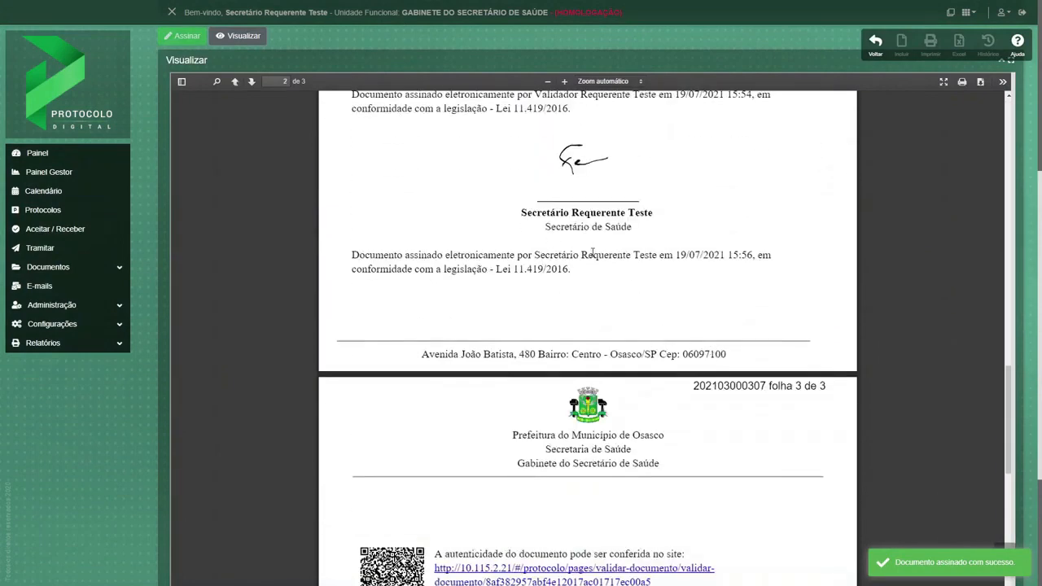
scroll(568, 342, "down", 3)
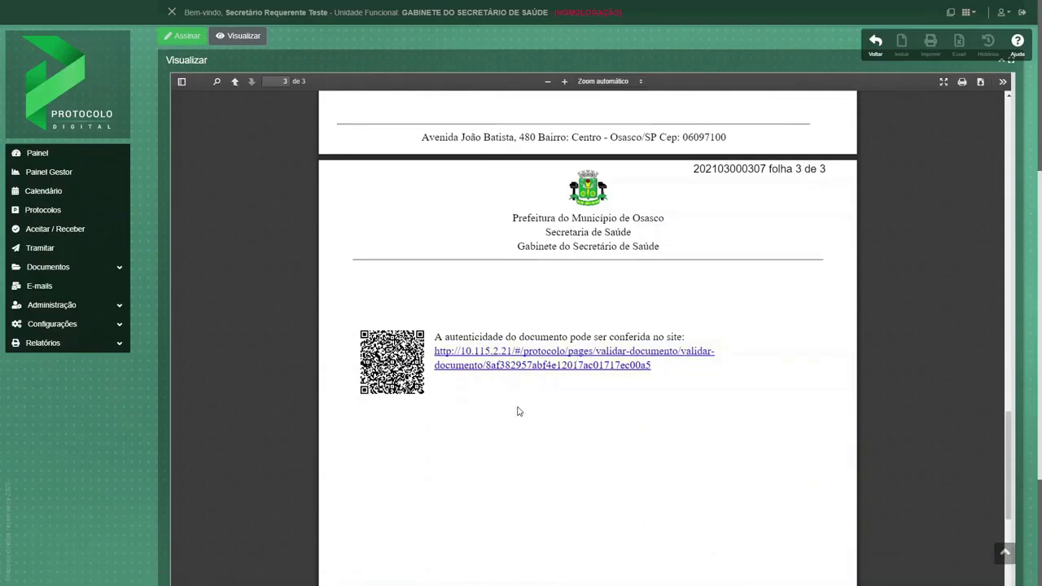
Leave the Secretário's session and log back in with the validator's CPF and password.
left_click(870, 44)
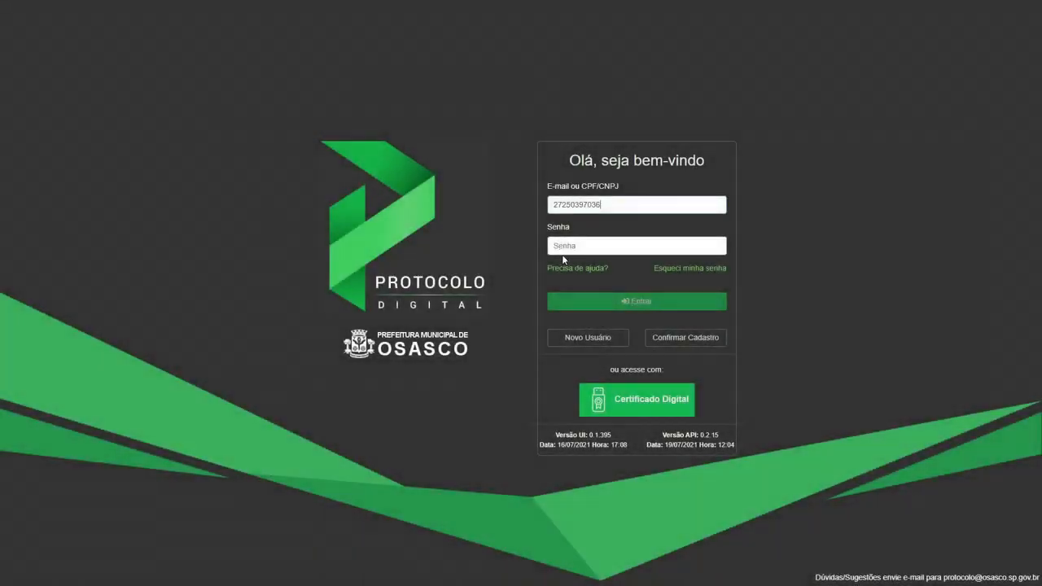
left_click(562, 248)
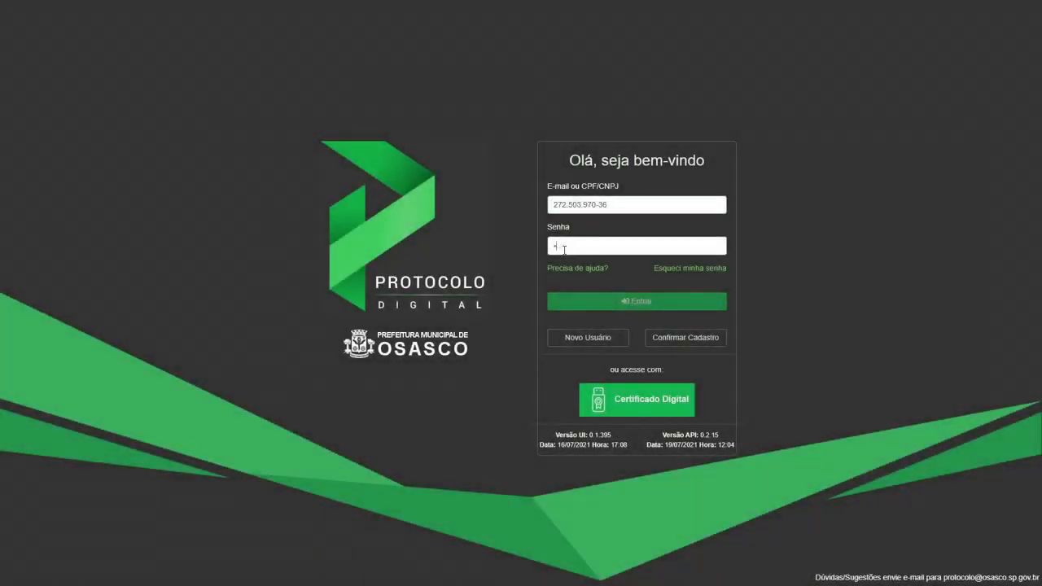
type("••••••••")
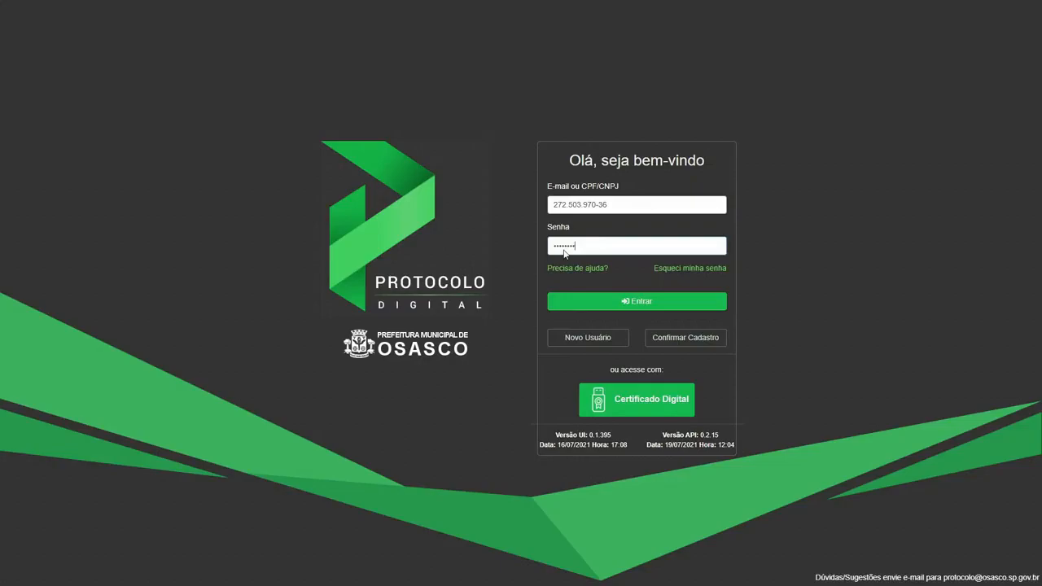
key("Return")
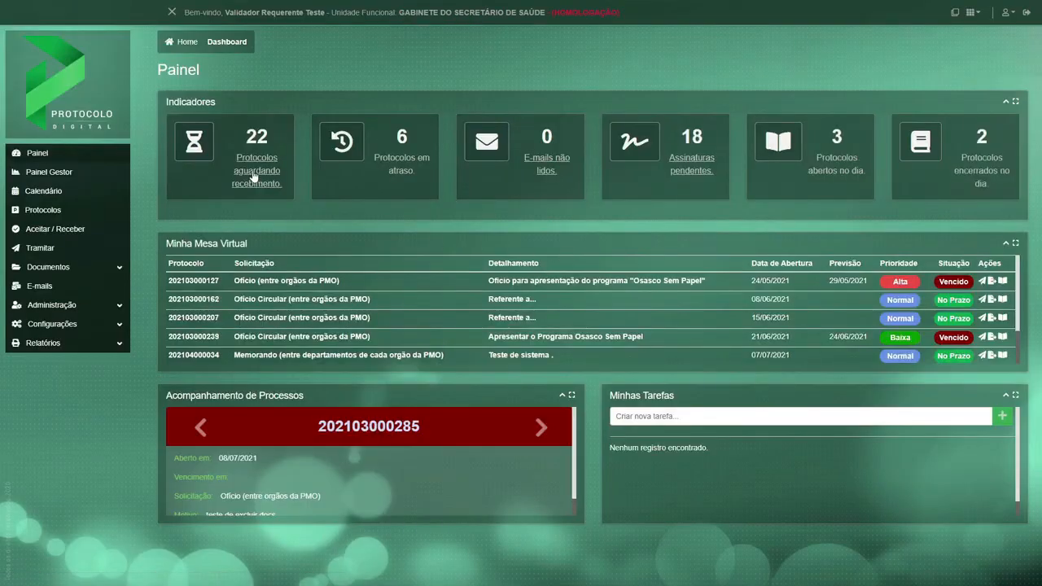
Find the Apresentar o Programa Osasco Sem Papel protocol of 19/07/2021 awaiting receipt and check its current process stage in the details.
left_click(254, 173)
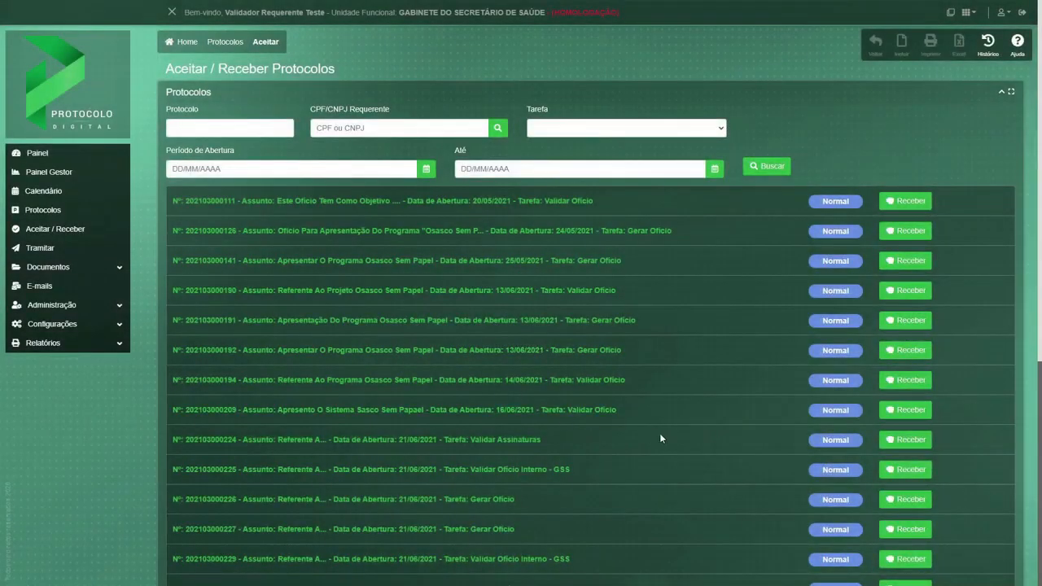
scroll(660, 437, "down", 3)
scroll(659, 437, "down", 1)
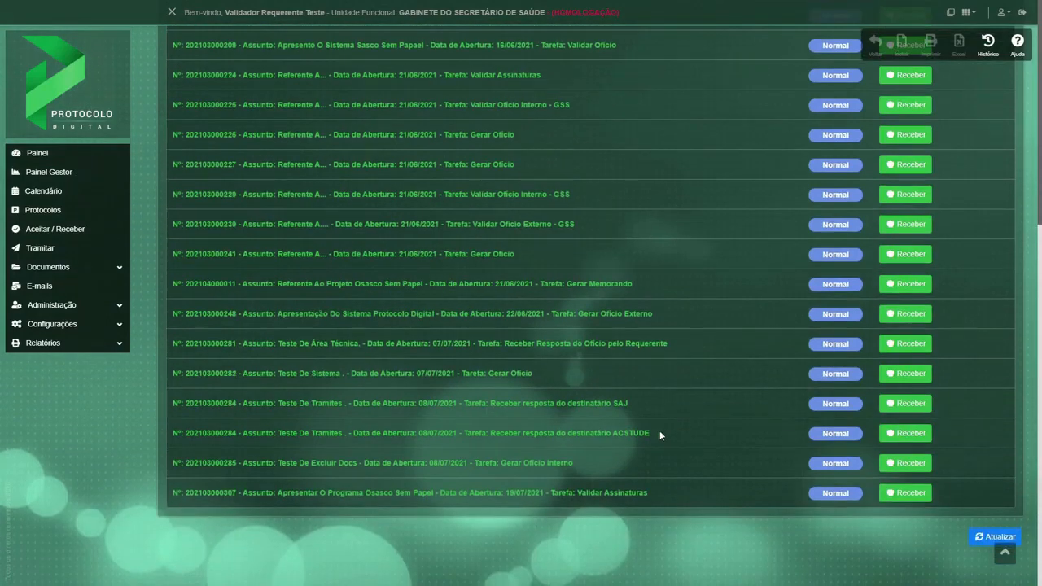
left_click(620, 494)
scroll(247, 405, "down", 4)
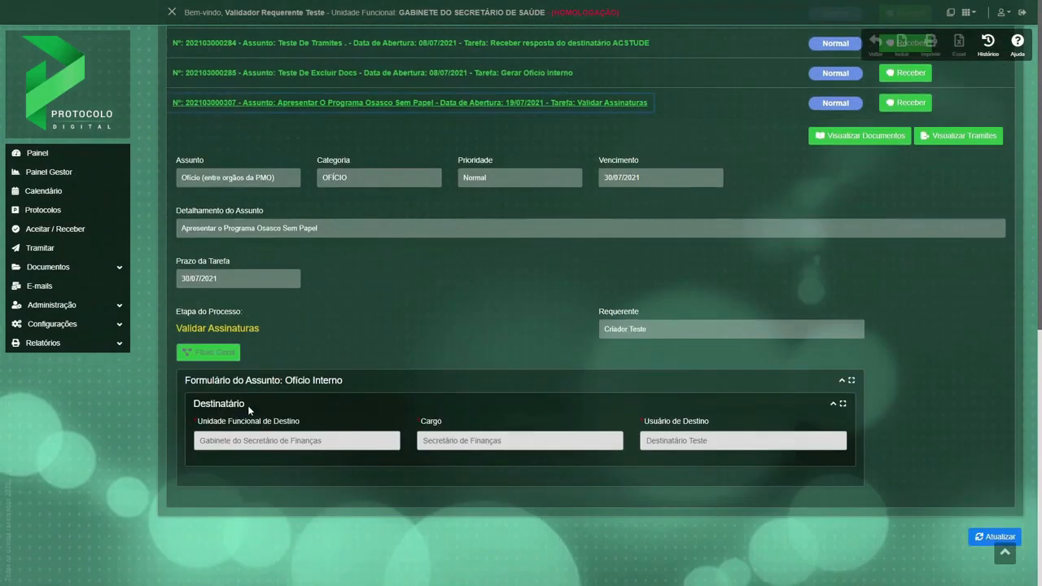
left_click_drag(260, 328, 176, 328)
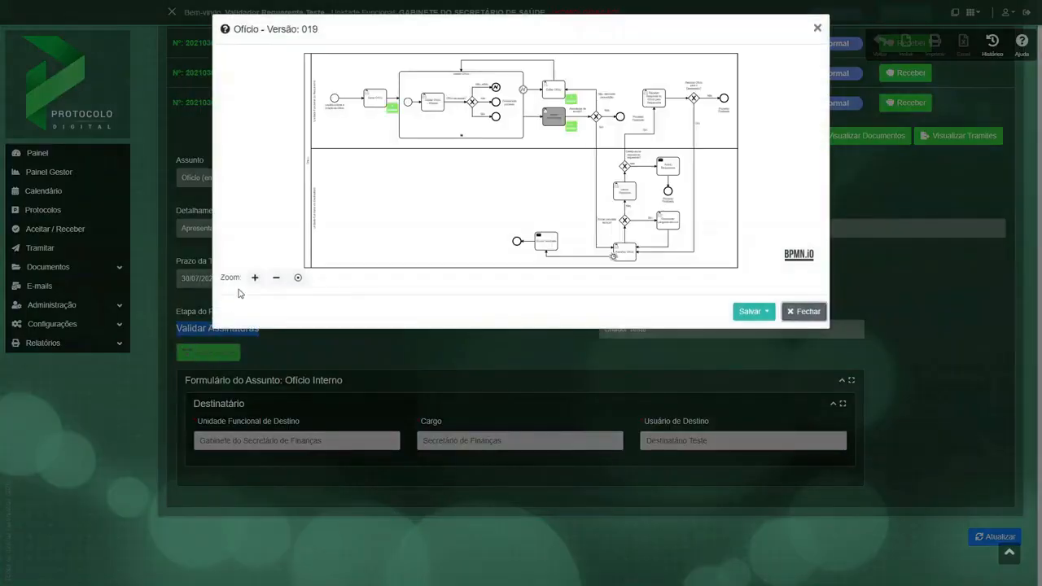
Examine the Validar Assinaturas stage in the Ofício's general flow diagram, then close the diagram.
left_click(255, 278)
left_click(255, 279)
left_click_drag(658, 127, 648, 242)
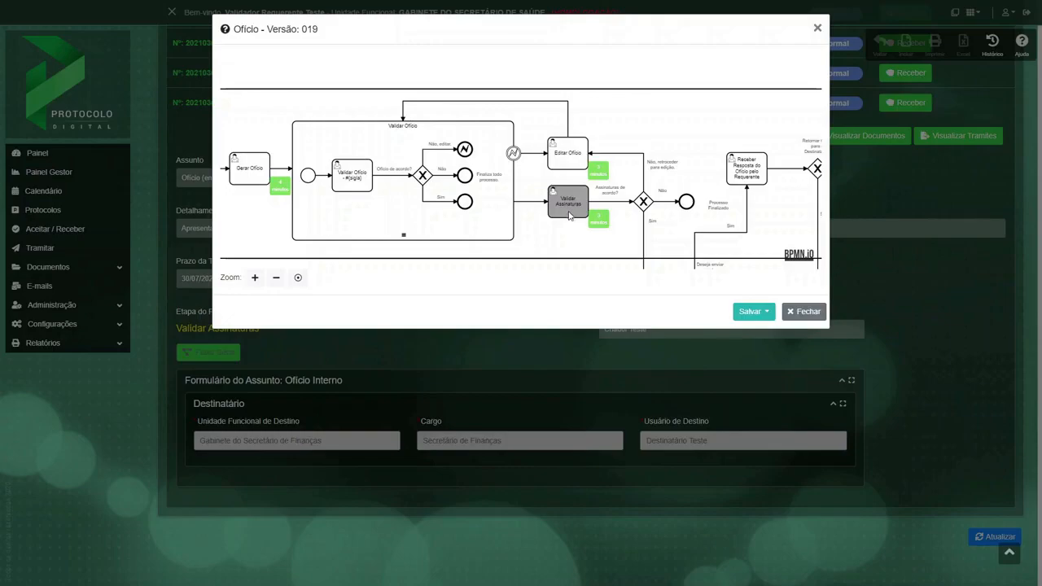
left_click(803, 311)
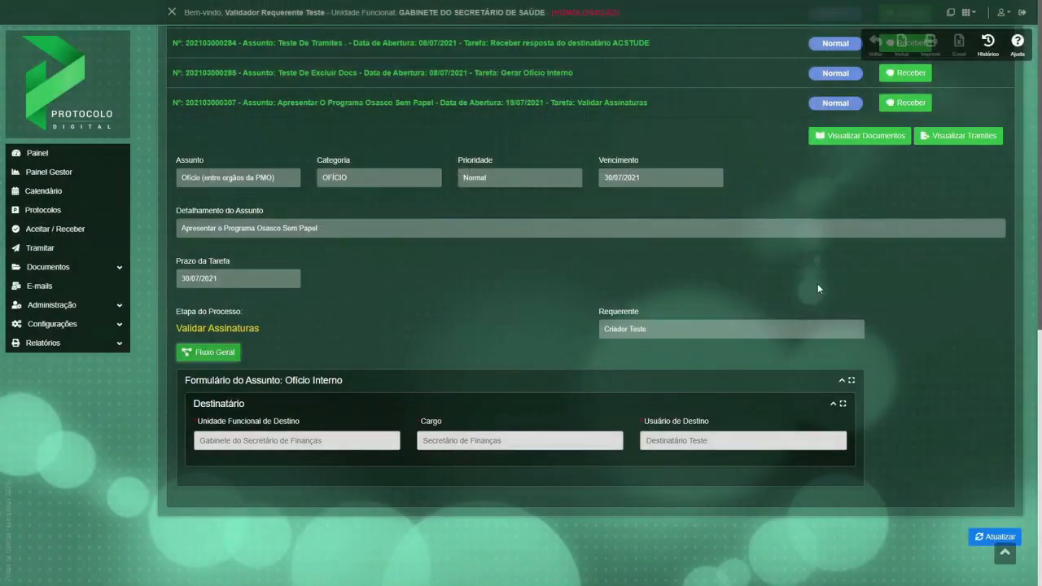
View the Osasco Sem Papel protocol's documents, examine both electronic signature blocks, and return to the protocols awaiting receipt.
left_click(858, 138)
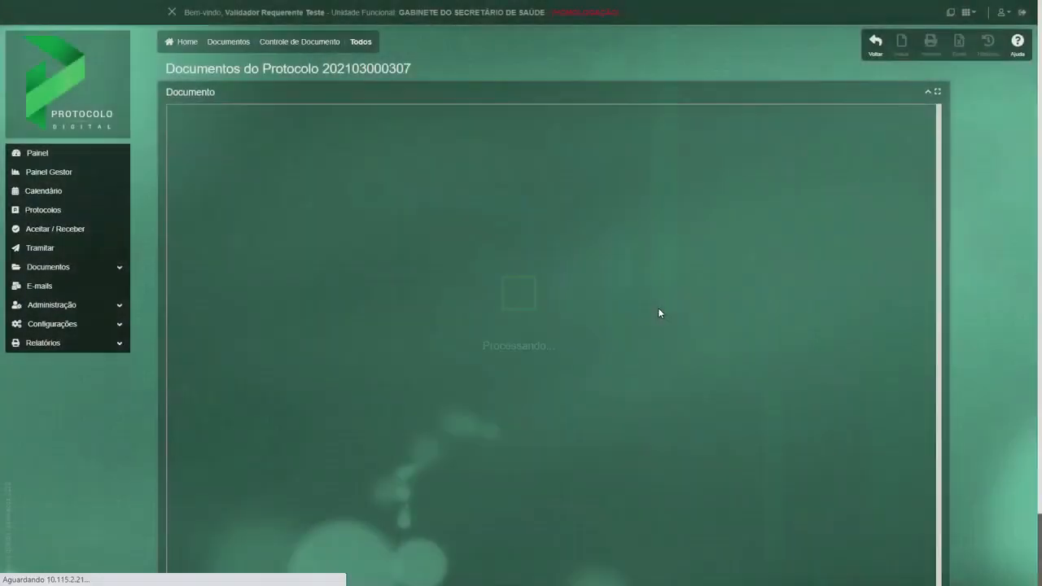
scroll(660, 313, "down", 10)
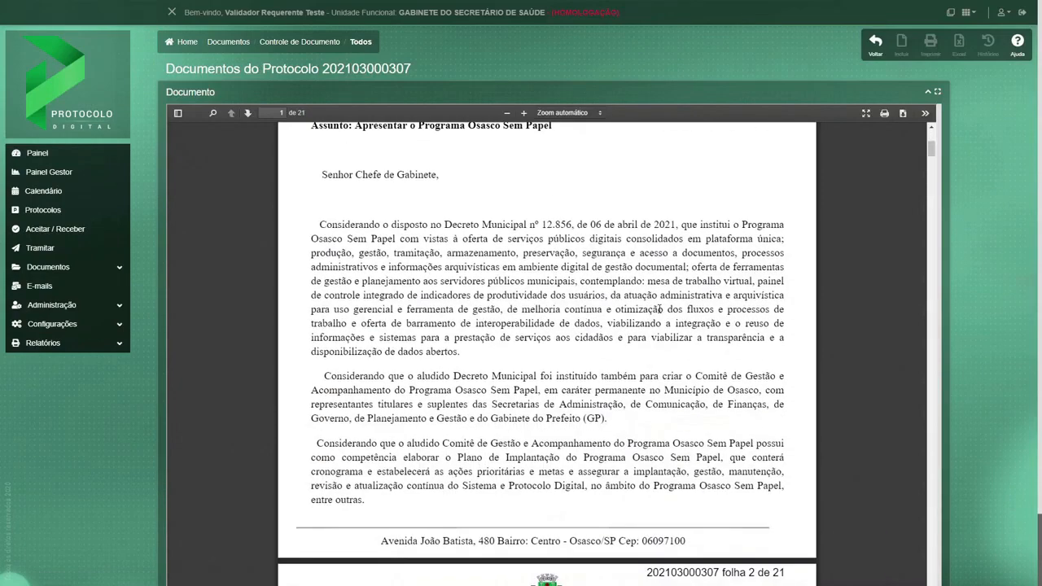
scroll(659, 312, "down", 10)
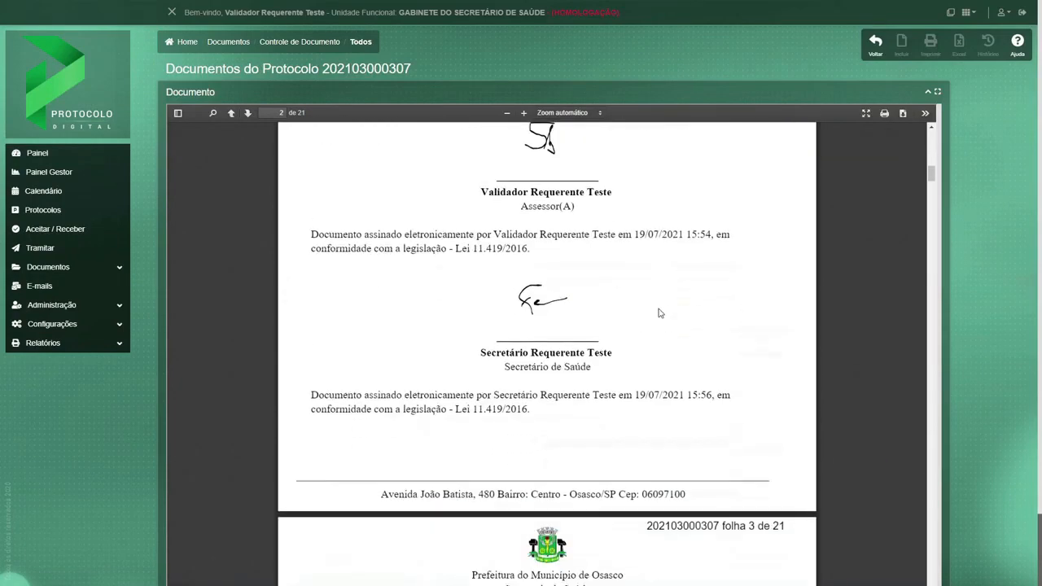
scroll(659, 312, "down", 10)
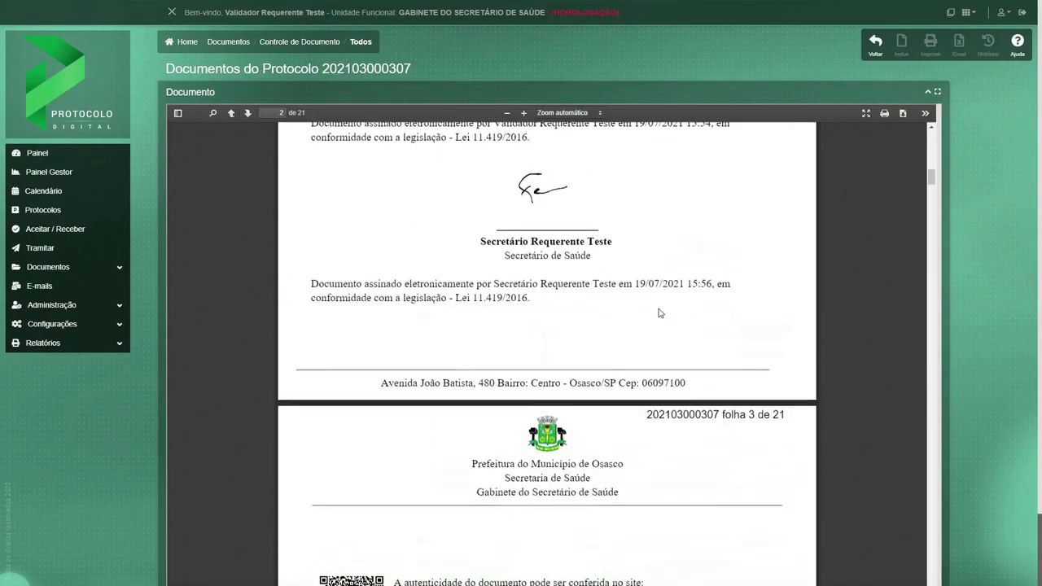
left_click(874, 48)
Receive the Apresentar o Programa Osasco Sem Papel protocol of 19/07/2021 and open it for processing from Minha Mesa Virtual.
scroll(578, 476, "down", 5)
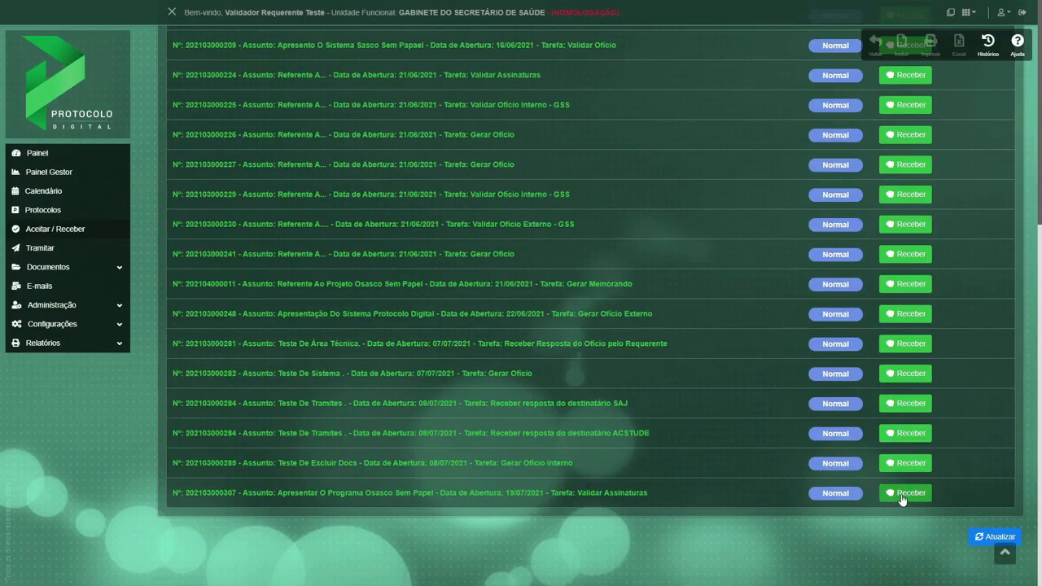
left_click(901, 494)
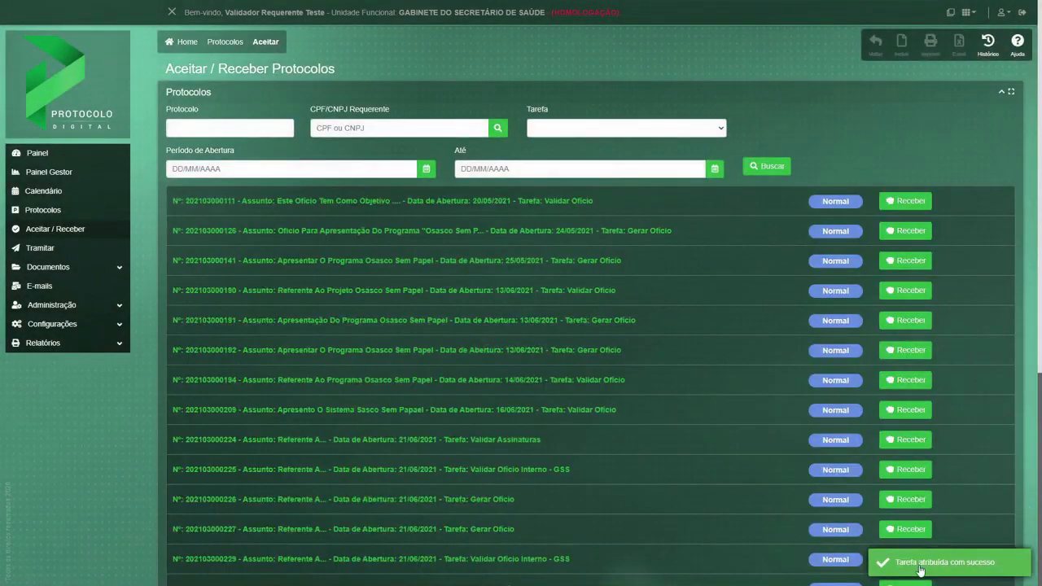
left_click(43, 155)
scroll(307, 332, "down", 3)
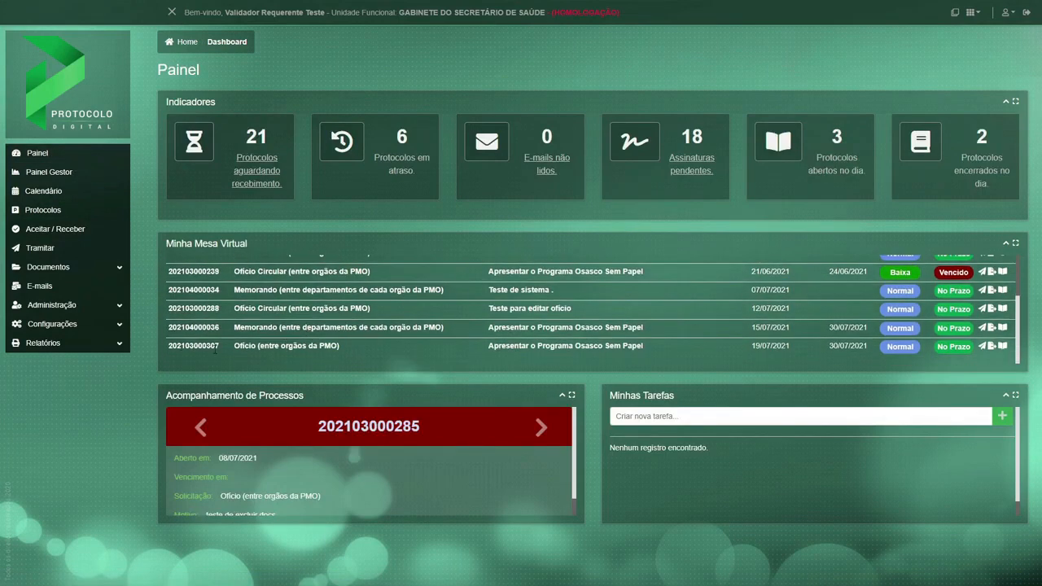
left_click(982, 347)
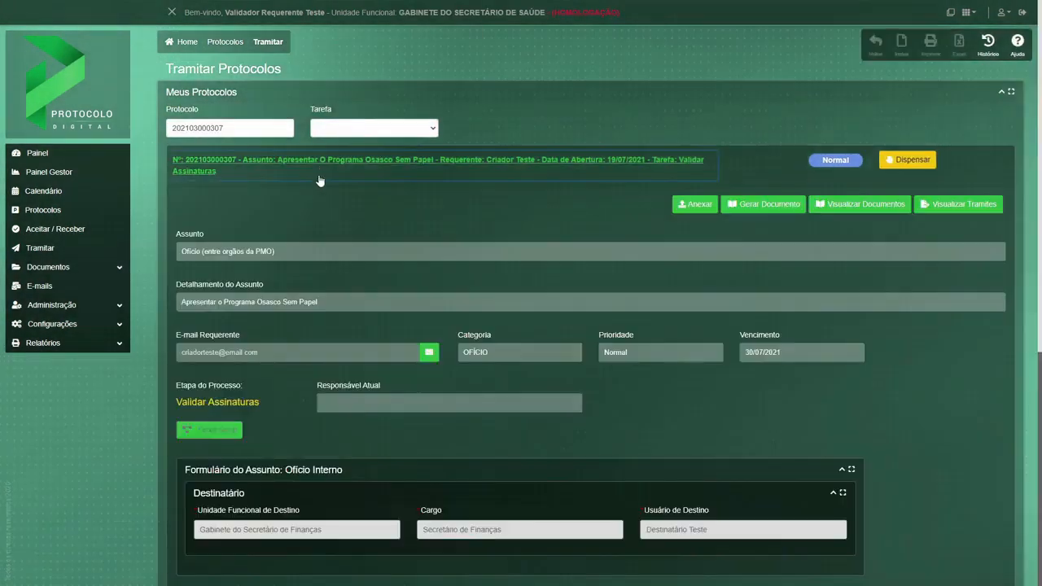
Try to send the signed Ofício back with "Não, retroceder para edição" and the dispatch text "Editar documento.".
scroll(294, 420, "down", 3)
scroll(294, 420, "down", 2)
left_click(237, 274)
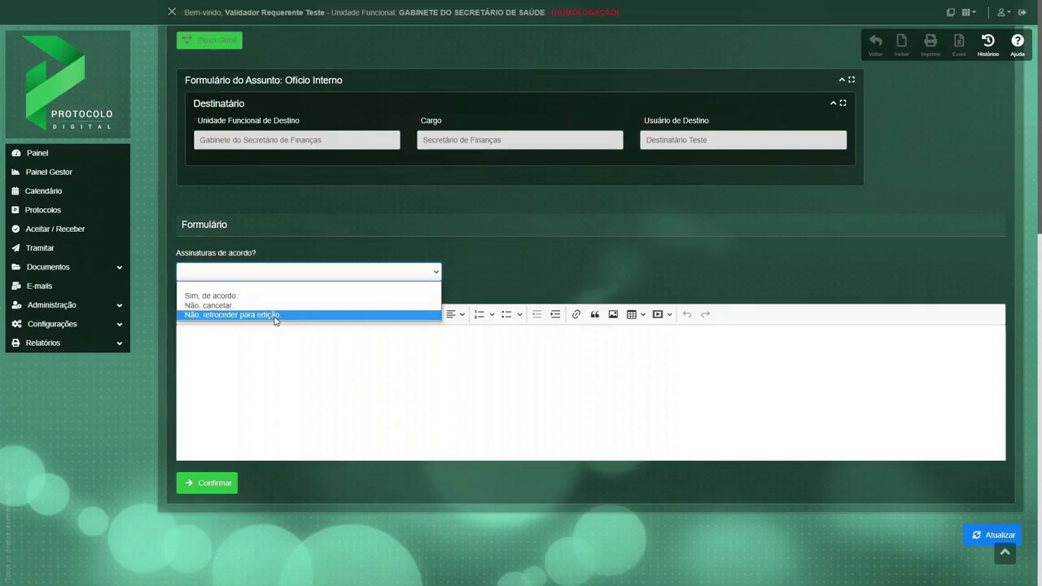
left_click(274, 316)
left_click(249, 358)
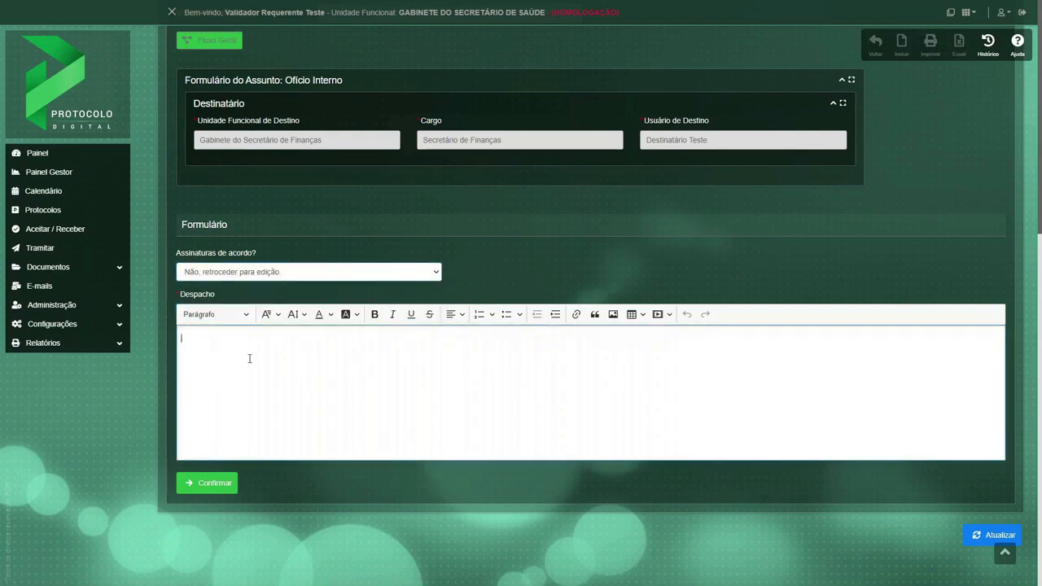
type("Editar documento.")
left_click(206, 484)
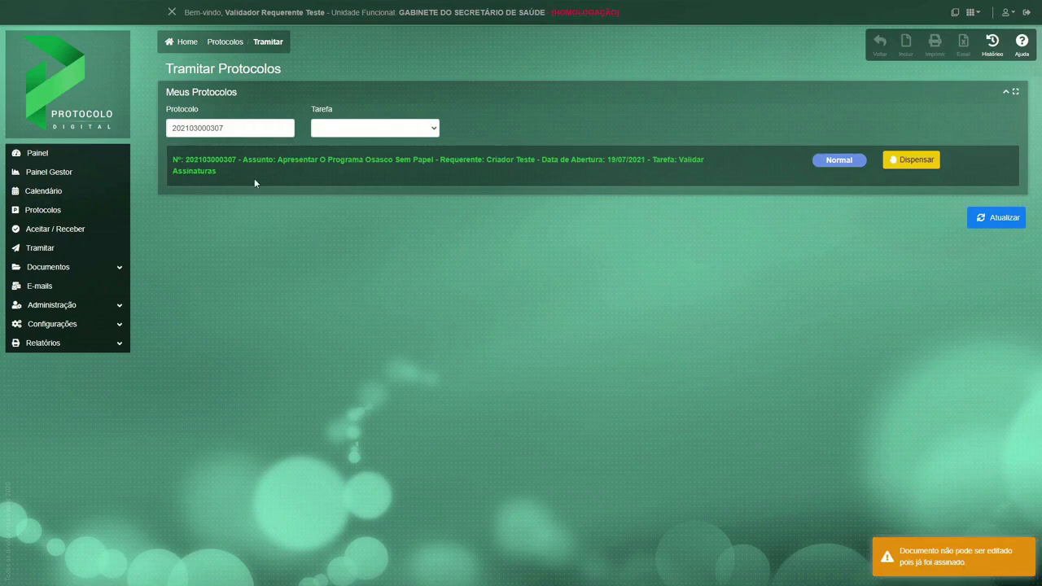
Approve the signatures with "Sim, de acordo.", replace the dispatch text with "Segue para o destinatário.", and confirm the processing.
left_click(228, 163)
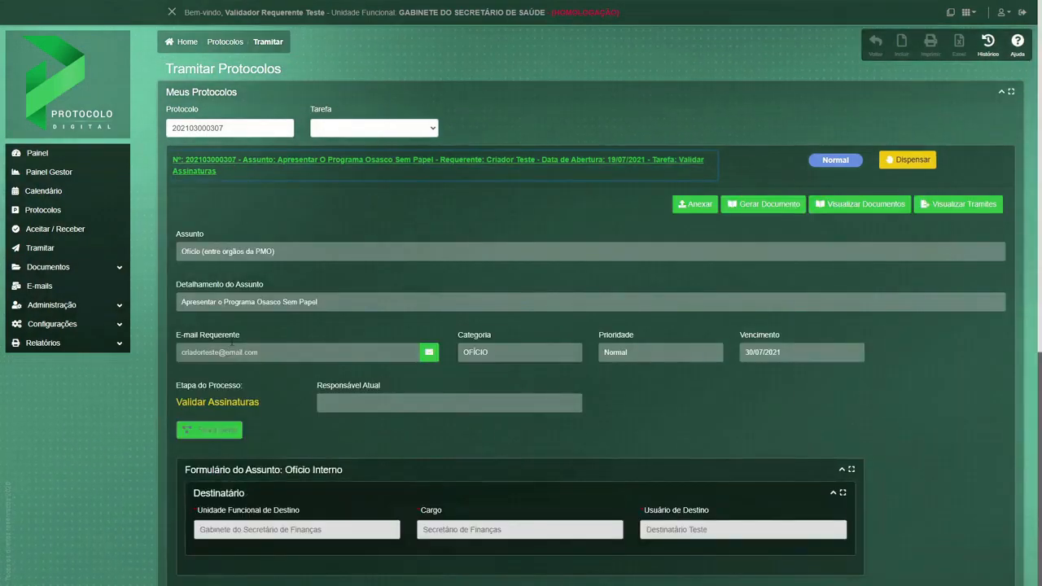
scroll(238, 333, "down", 5)
left_click(243, 279)
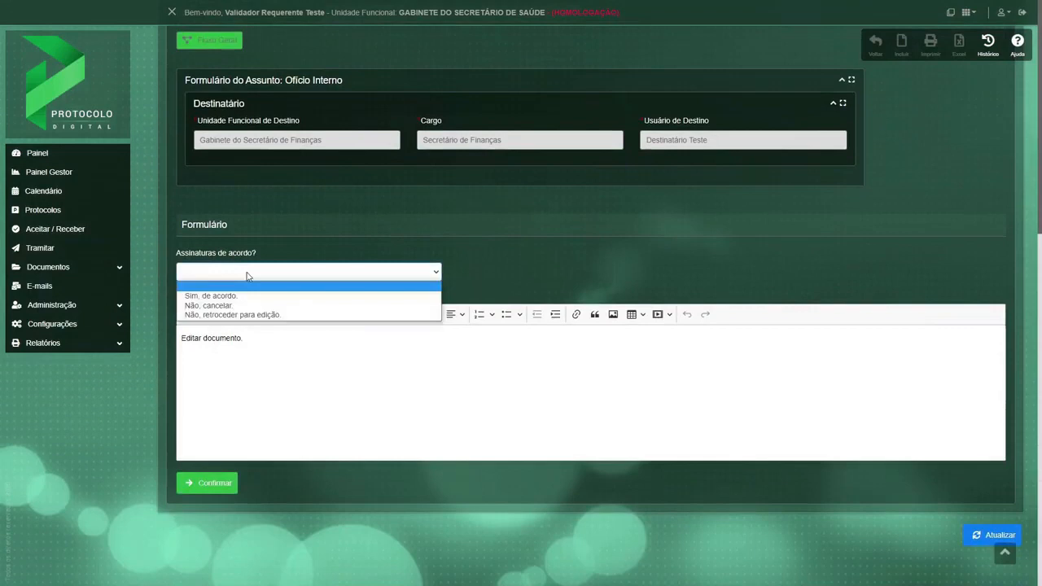
left_click(251, 298)
left_click_drag(251, 337, 174, 337)
type("Segue para")
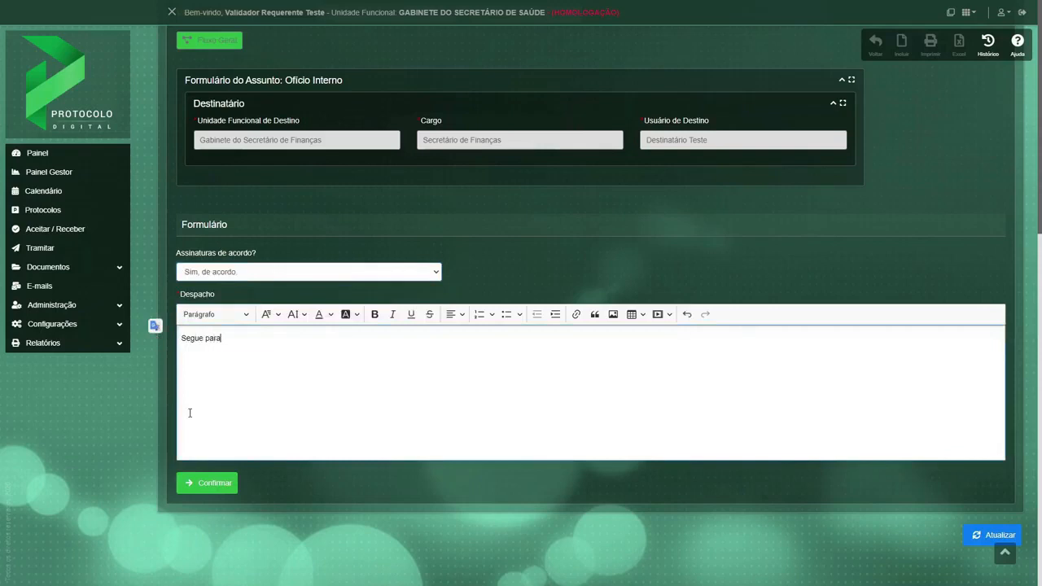
type(" o destinatário.")
left_click(213, 483)
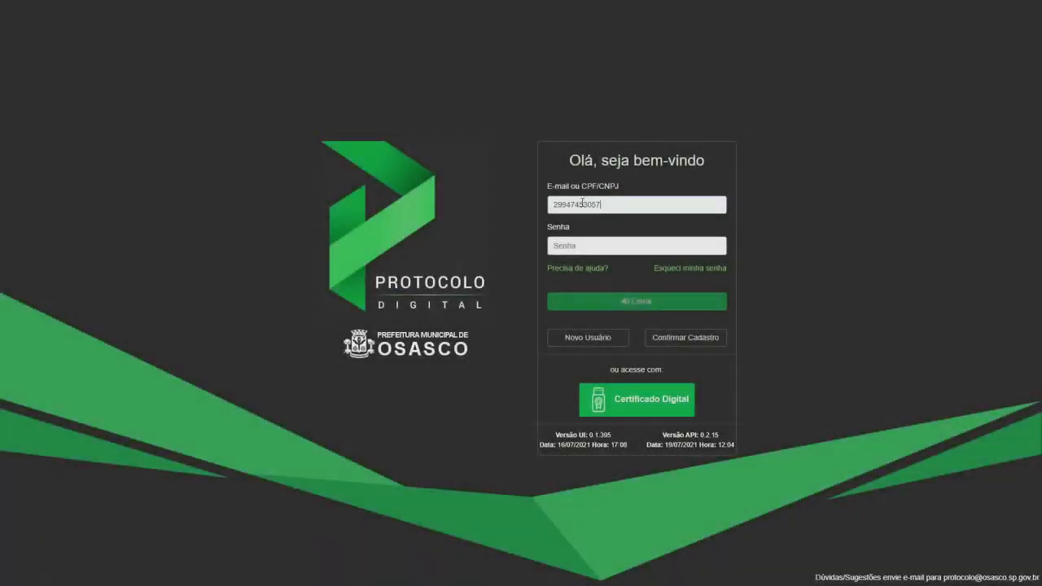
Enter the recipient-side validator's password in Senha and log in to the Gabinete do Secretário de Finanças account.
left_click(578, 245)
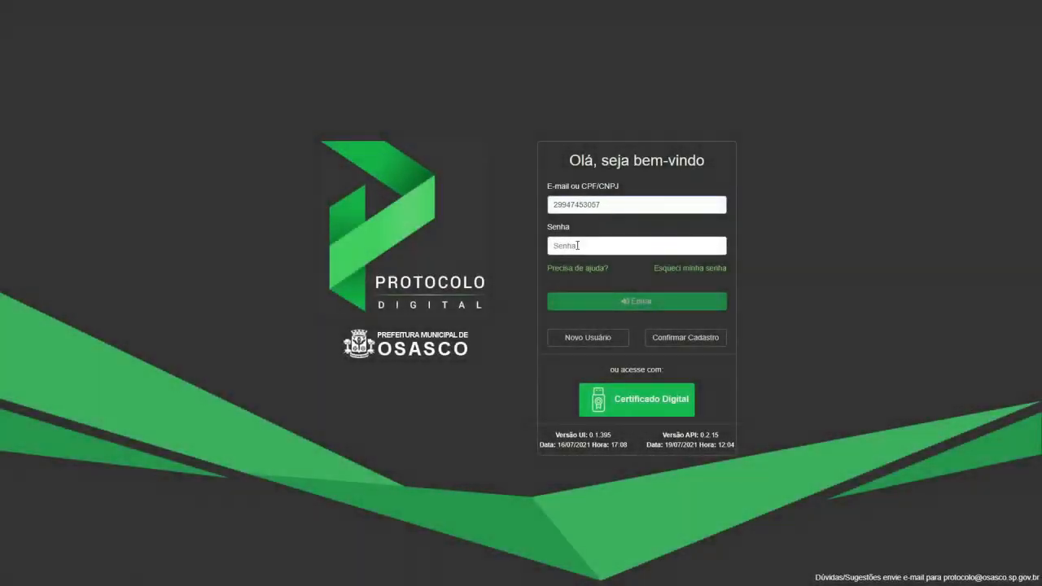
type("••")
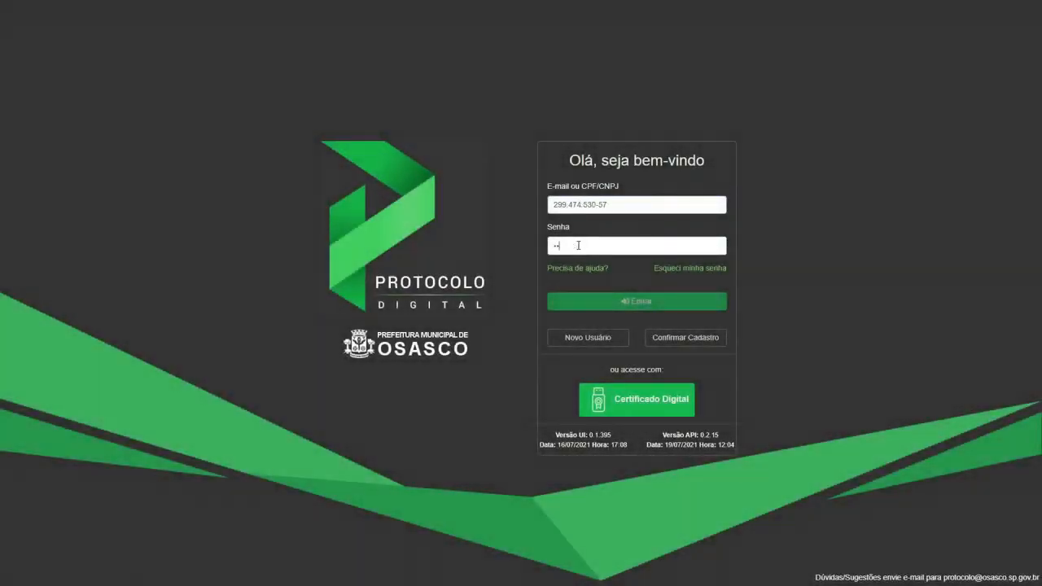
type("•••••")
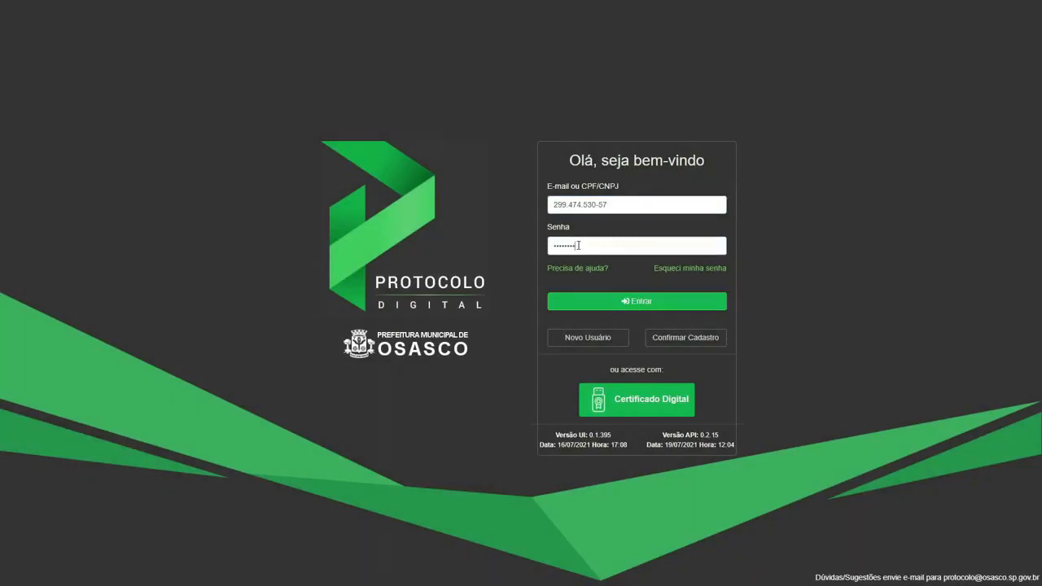
key("Return")
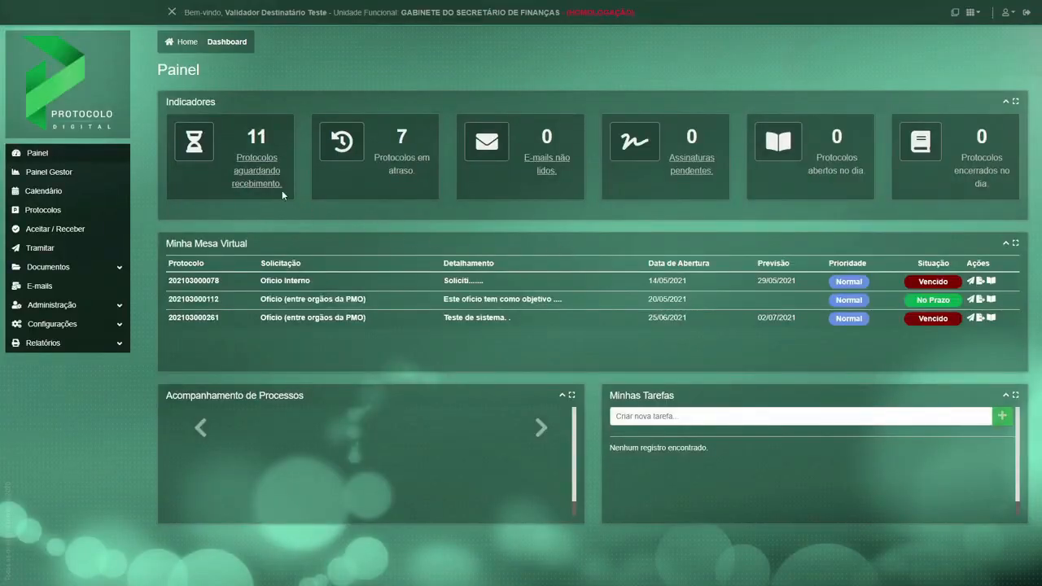
Find the Apresentar o Programa Osasco Sem Papel protocol among those awaiting receipt and check its process stage.
left_click(257, 173)
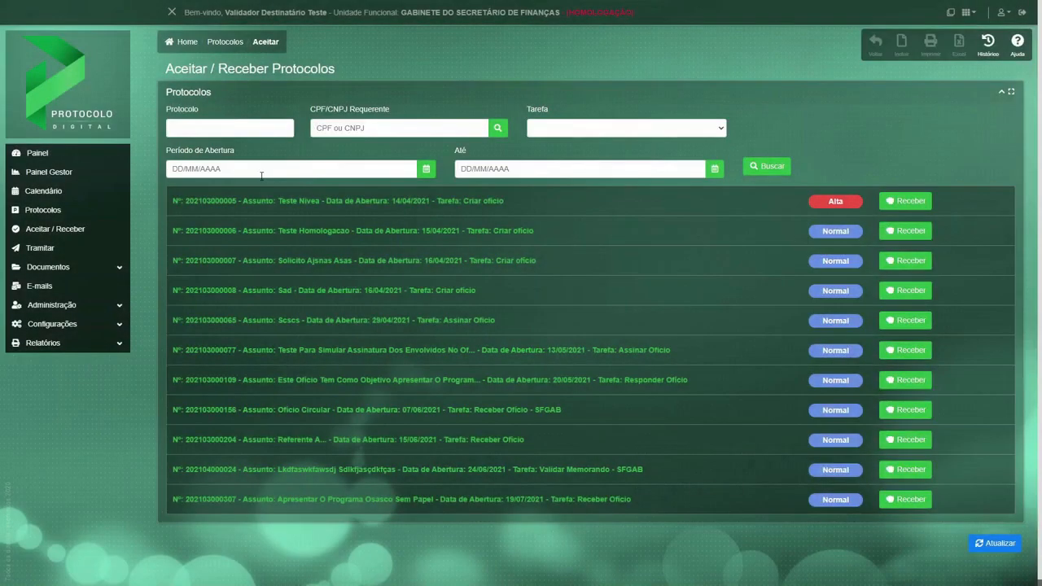
left_click(584, 499)
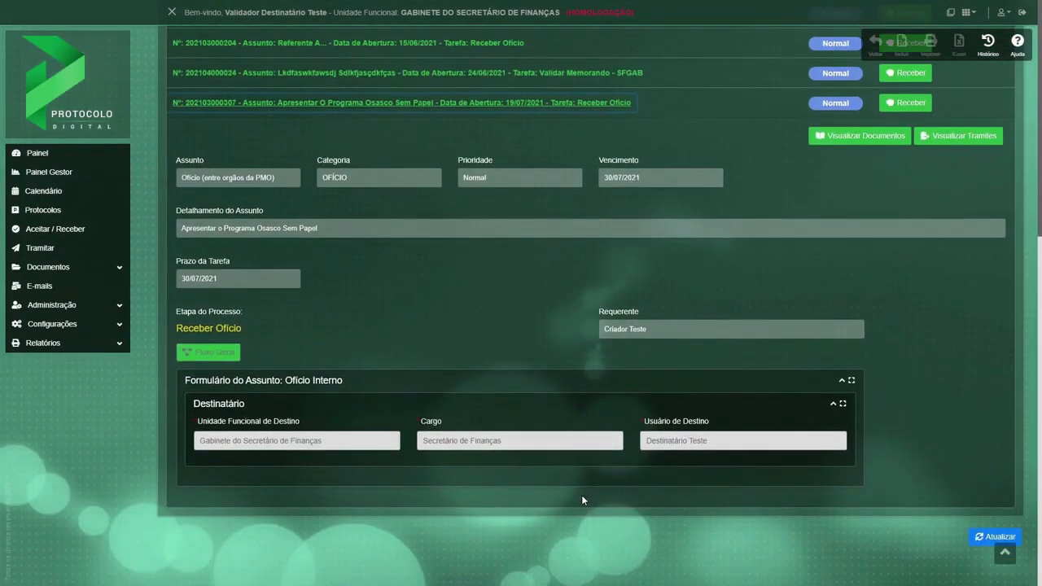
left_click_drag(245, 325, 175, 328)
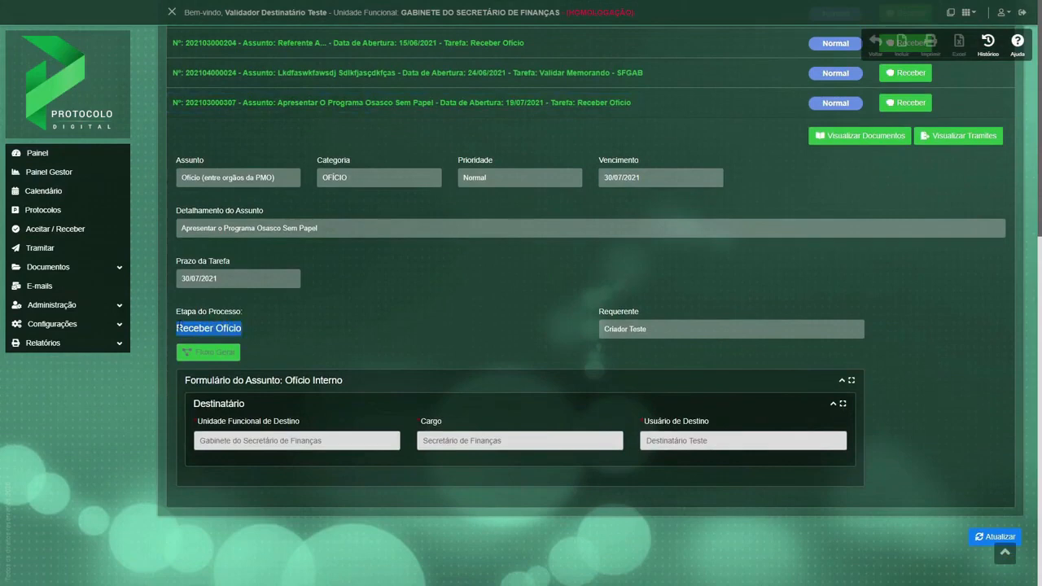
Examine the Receber Ofício stage in the general flow diagram at a closer zoom, then close the diagram.
left_click(213, 352)
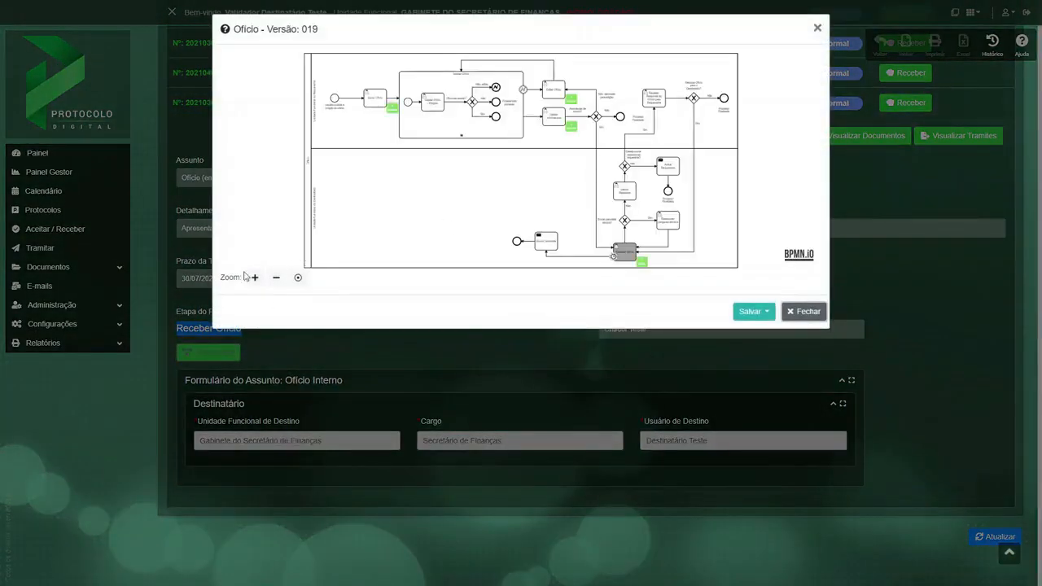
left_click(254, 282)
left_click(254, 281)
left_click_drag(626, 244, 465, 113)
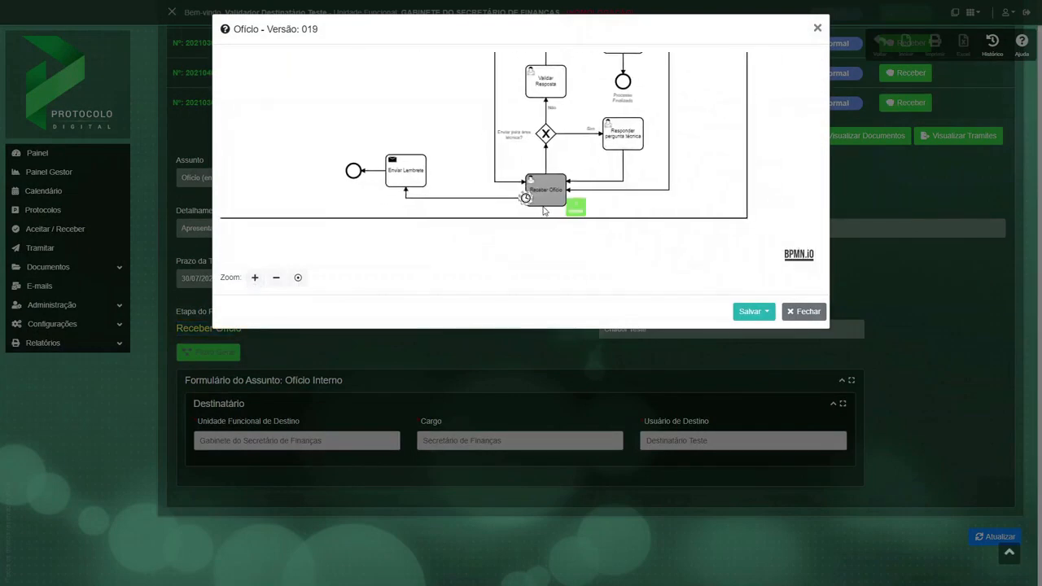
left_click(804, 313)
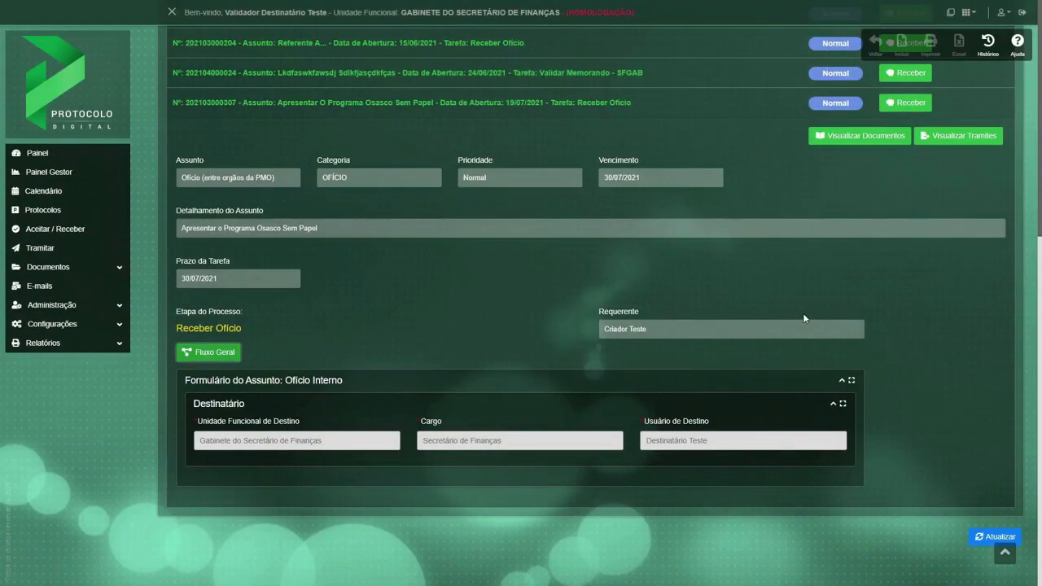
View the received Ofício's documents and examine its text, signature blocks and following pages.
left_click(841, 136)
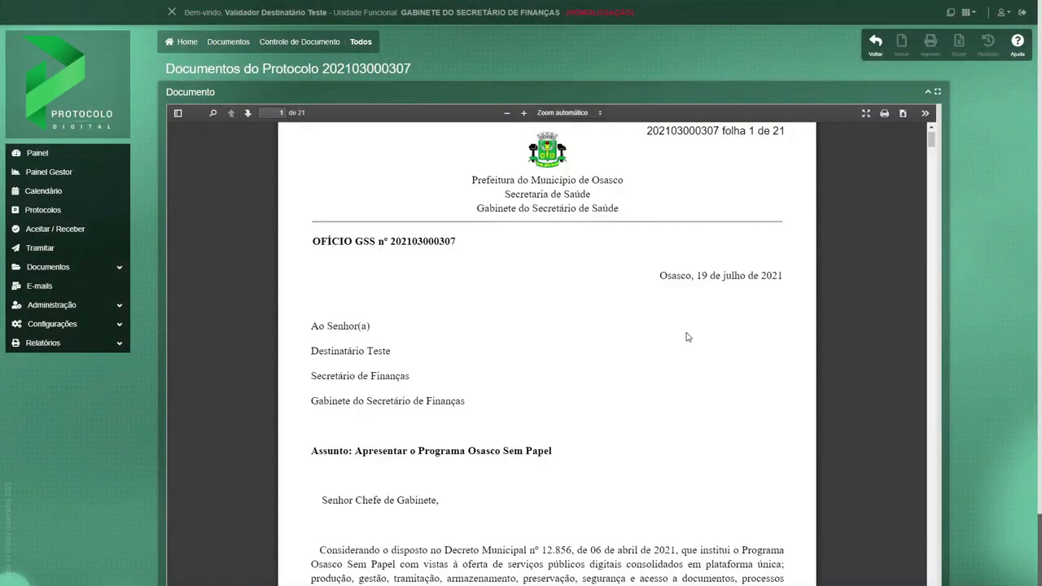
scroll(687, 337, "down", 10)
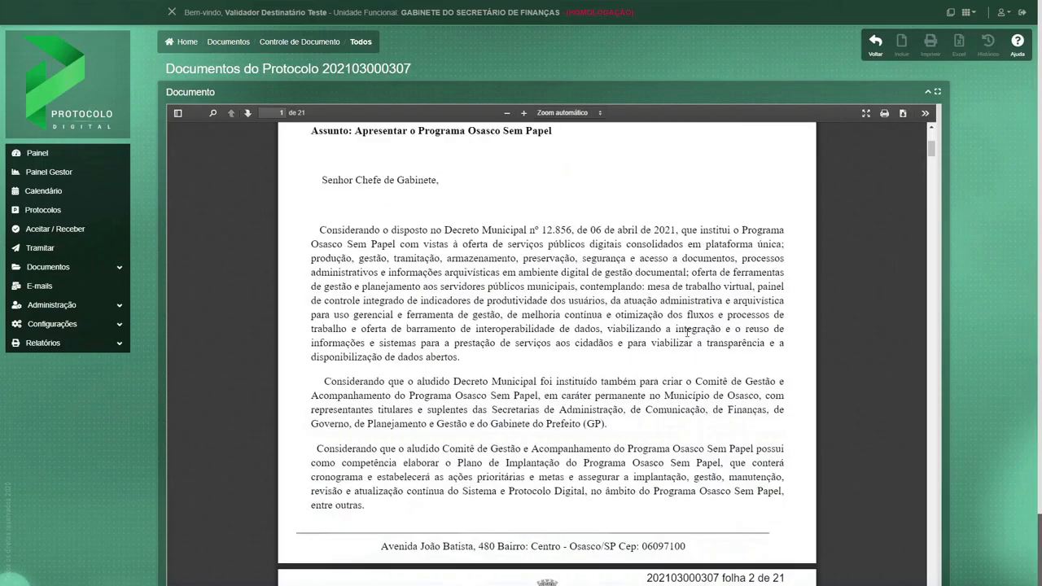
scroll(686, 337, "down", 10)
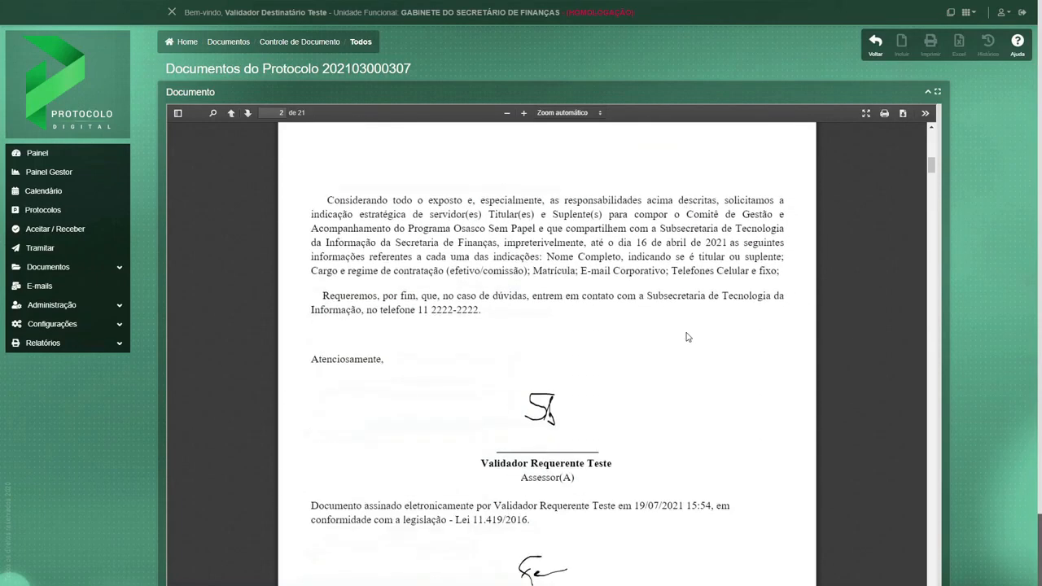
scroll(687, 337, "down", 8)
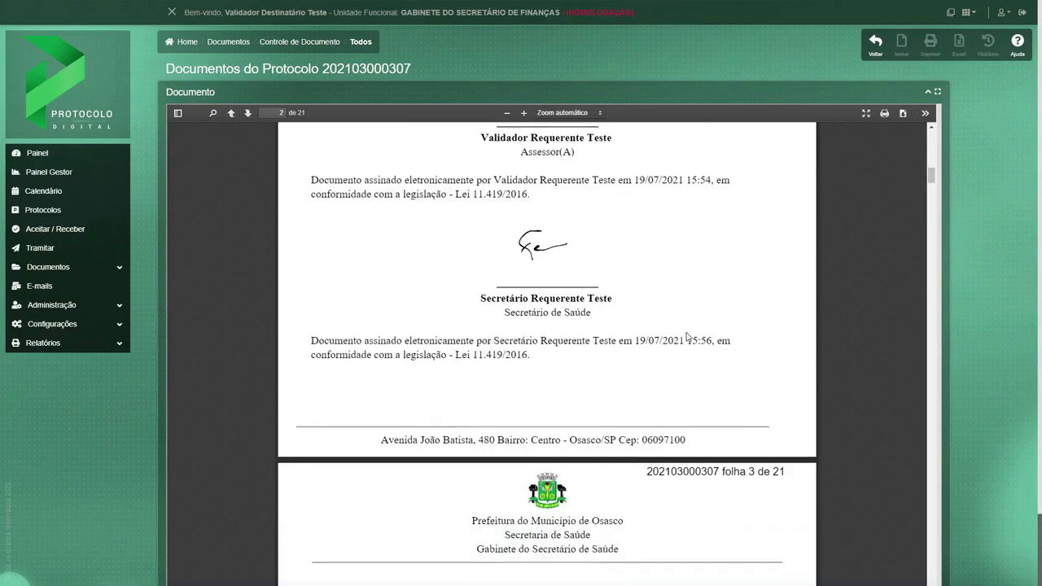
scroll(687, 337, "down", 10)
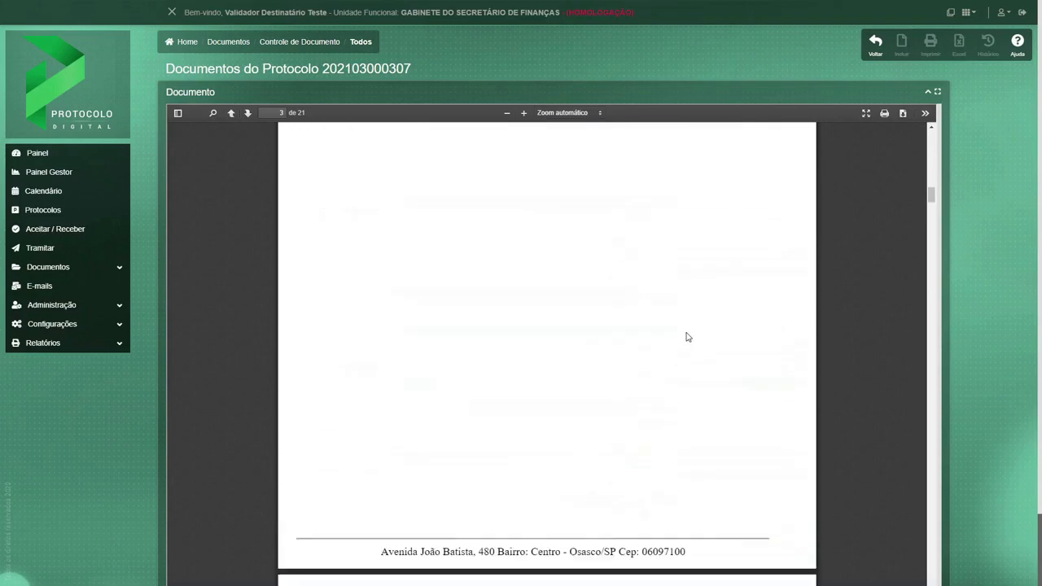
scroll(686, 332, "down", 15)
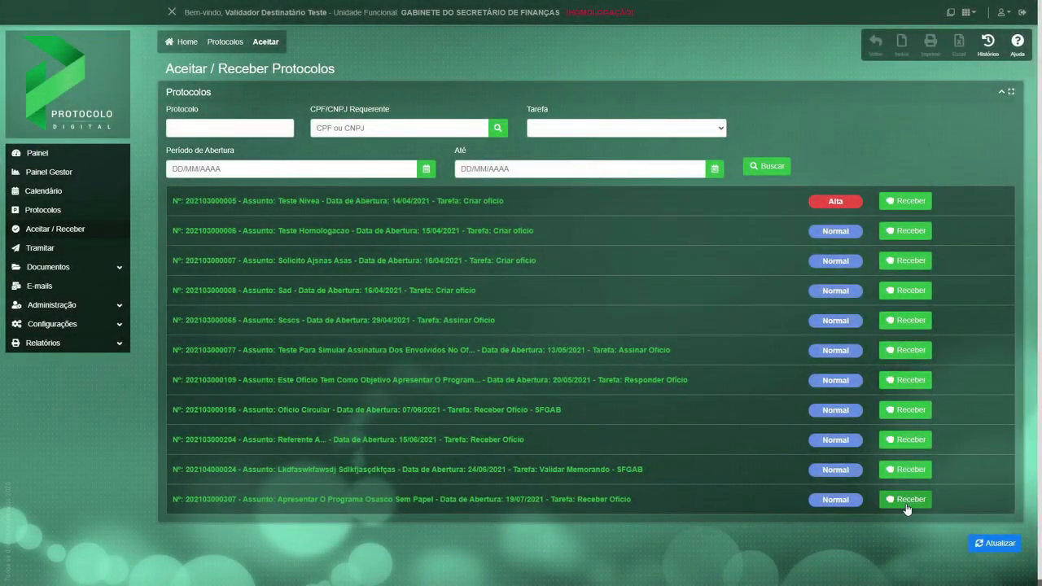
Receive the Osasco Sem Papel protocol in the Secretário de Finanças unit and open it for processing from the Painel.
left_click(906, 506)
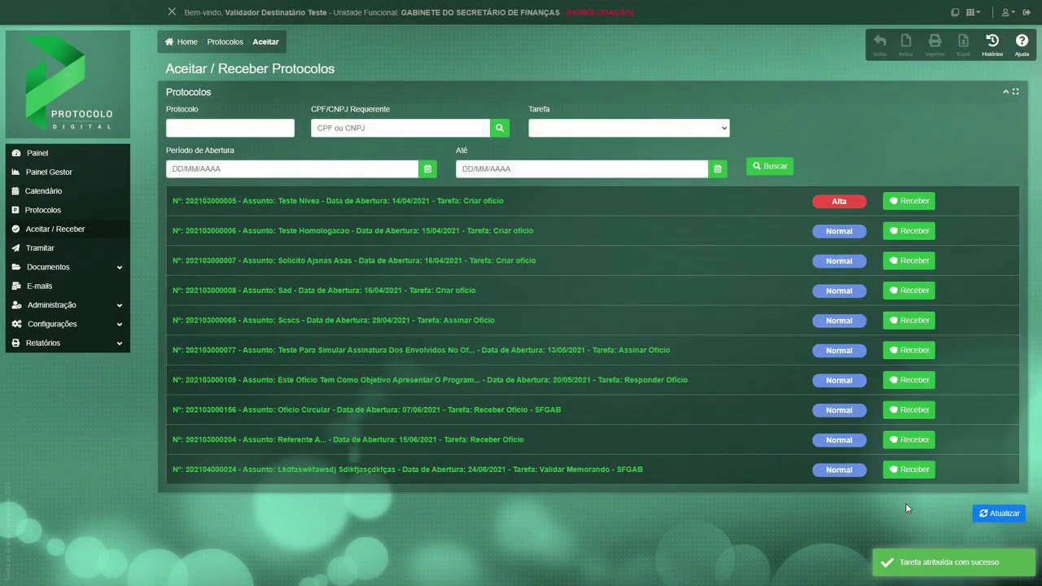
left_click(38, 155)
left_click(967, 341)
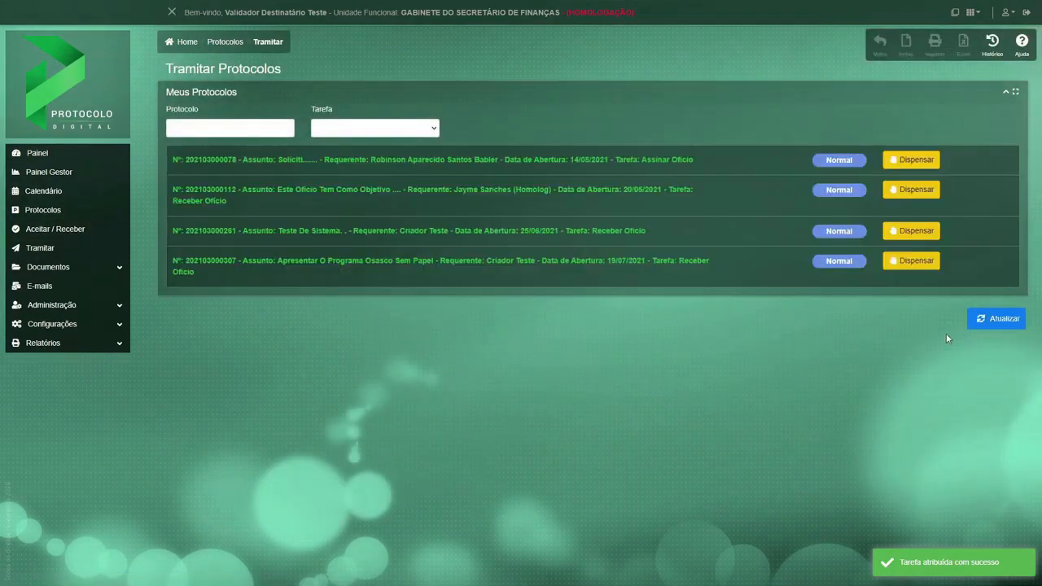
Expand the protocol's processing form and open the list of functional units for sending it to the technical area.
left_click(282, 167)
scroll(299, 419, "down", 3)
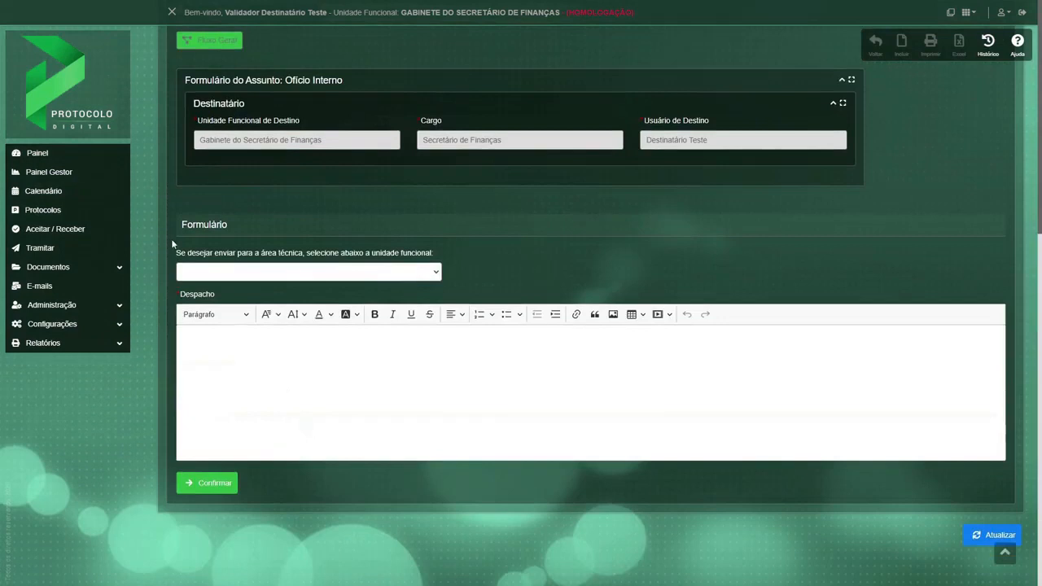
left_click(206, 275)
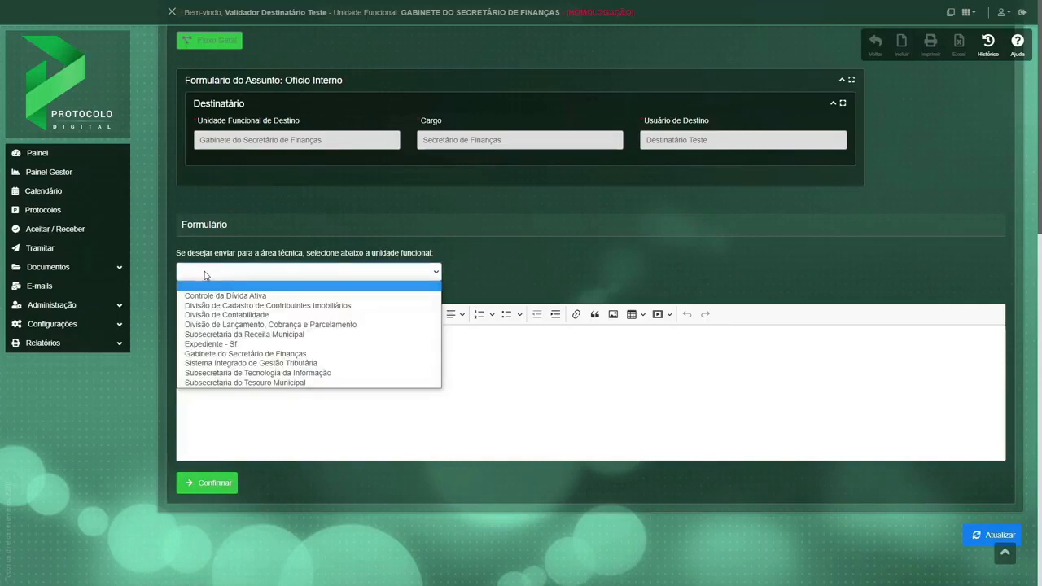
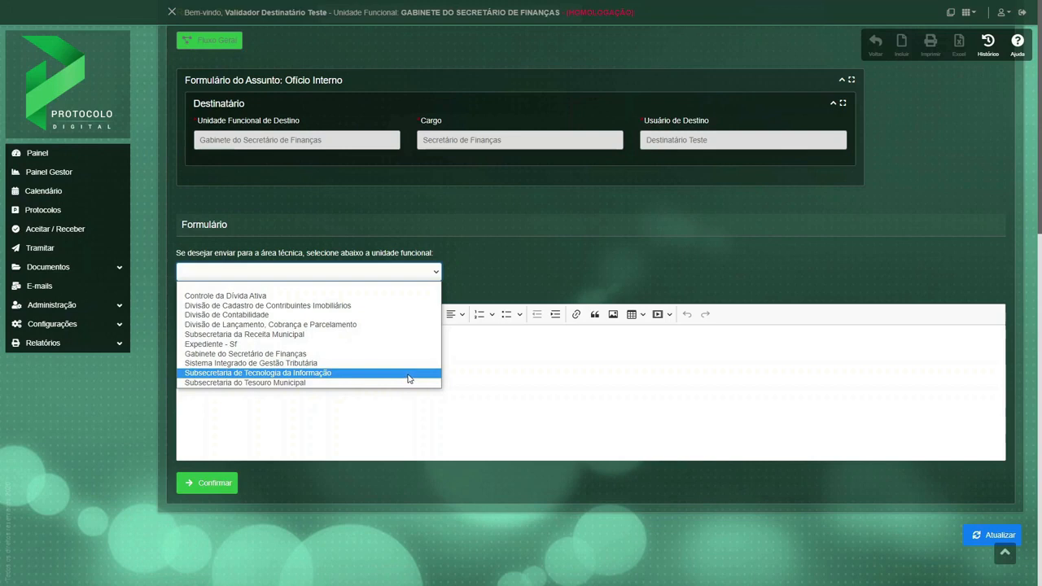
Select Subsecretaria de Tecnologia da Informação as the technical area and write the despacho "Favor avaliar ofício recebido da Secretaria de Saúde.".
left_click(408, 378)
left_click(364, 373)
type("Favor avaliar ofício")
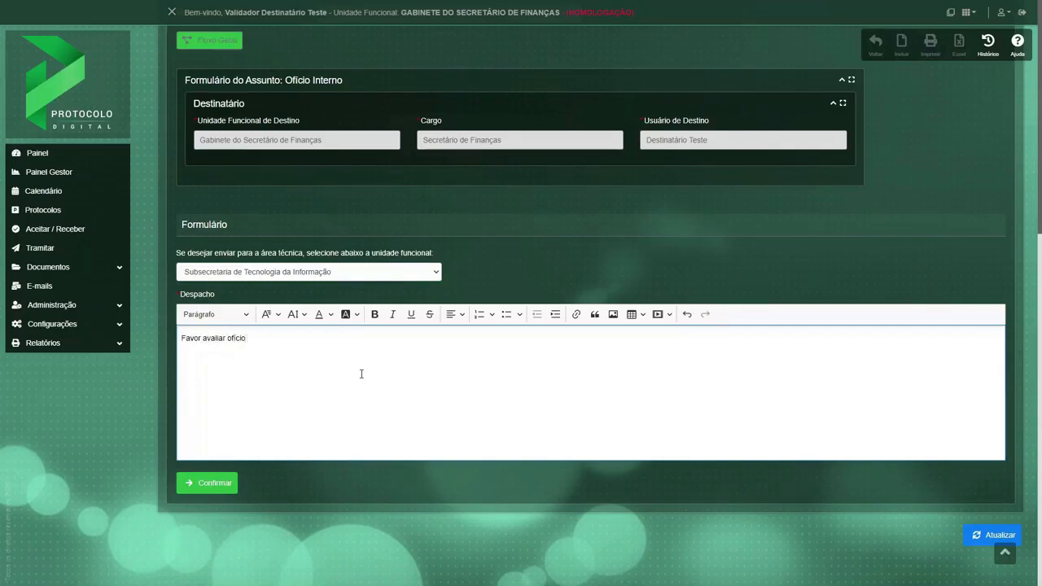
type(" recebido da Secretaria de Sa")
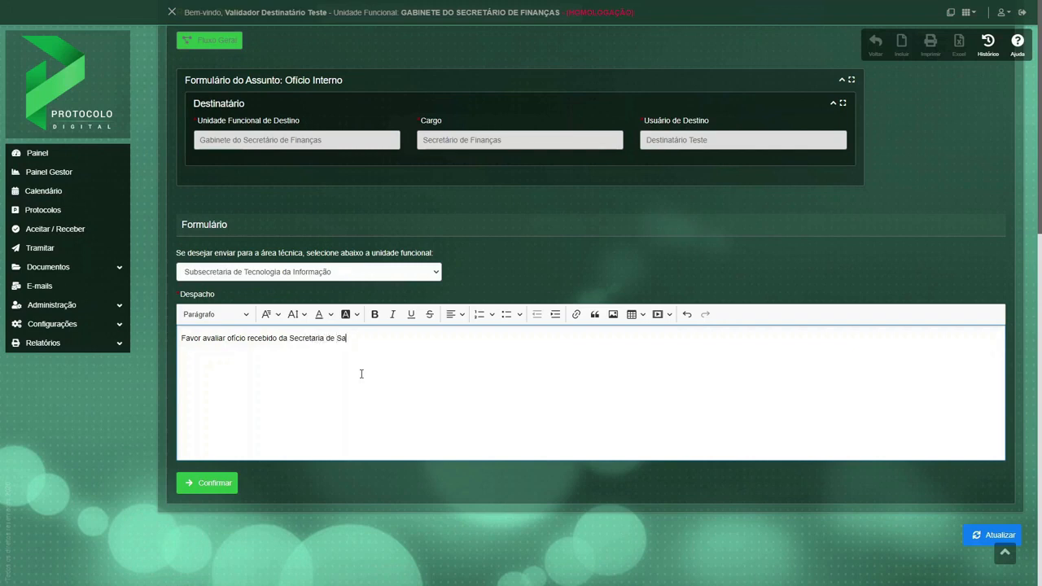
type("úde")
Re-enter the despacho's closing period and confirm sending the protocol to the technical area.
left_click(227, 484)
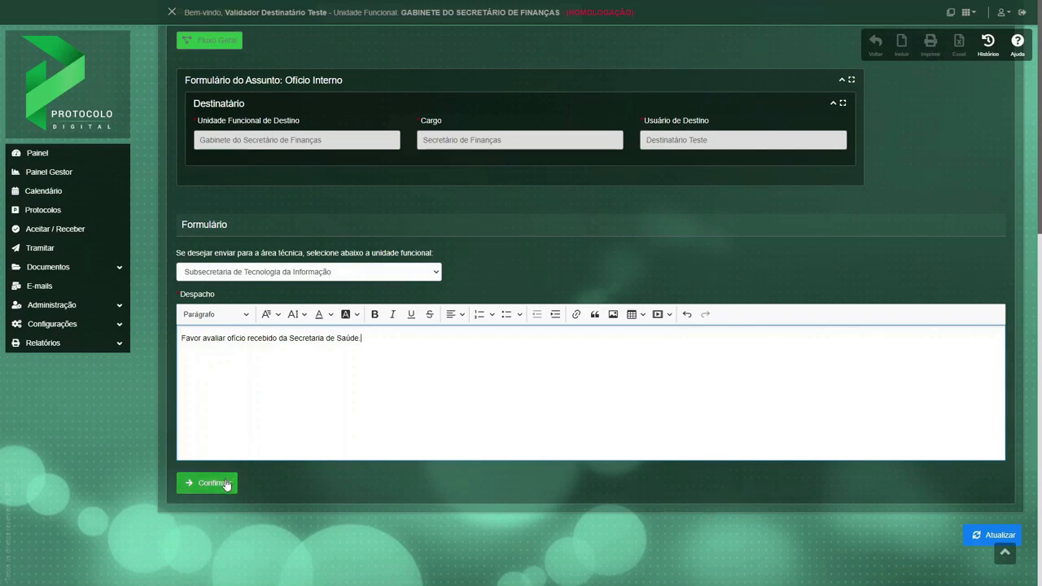
left_click(360, 372)
key("BackSpace")
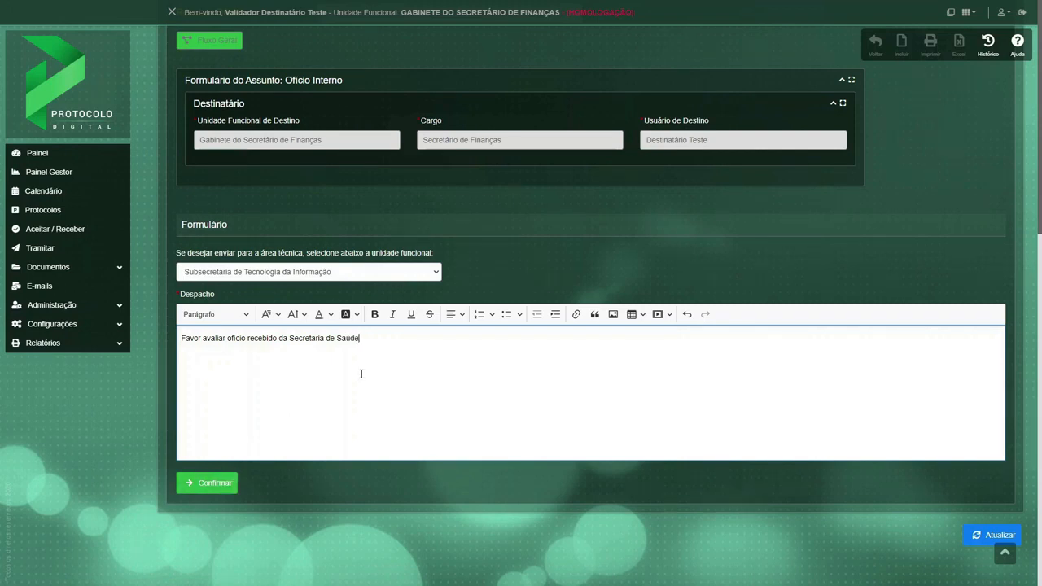
type(".")
left_click(227, 482)
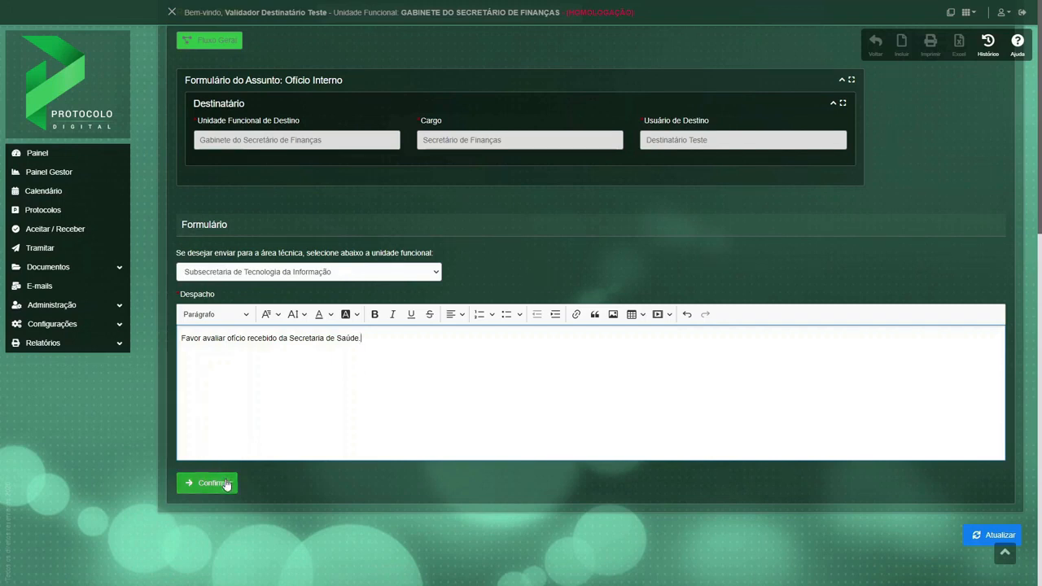
left_click(227, 484)
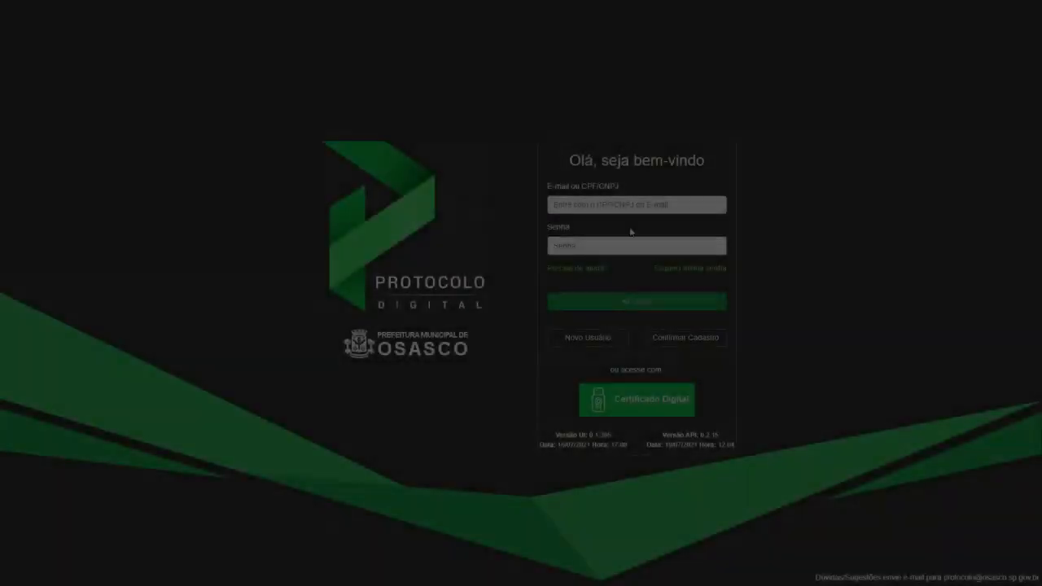
Log in as the technical user of the Subsecretaria de Tecnologia da Informação with the user's CPF and account password.
left_click(623, 204)
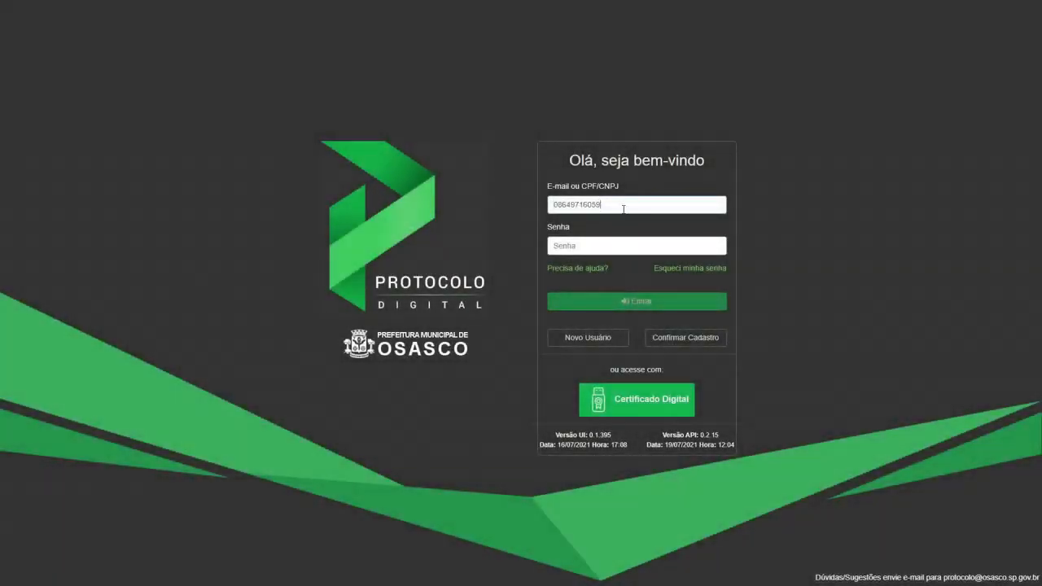
left_click(615, 245)
type("•••")
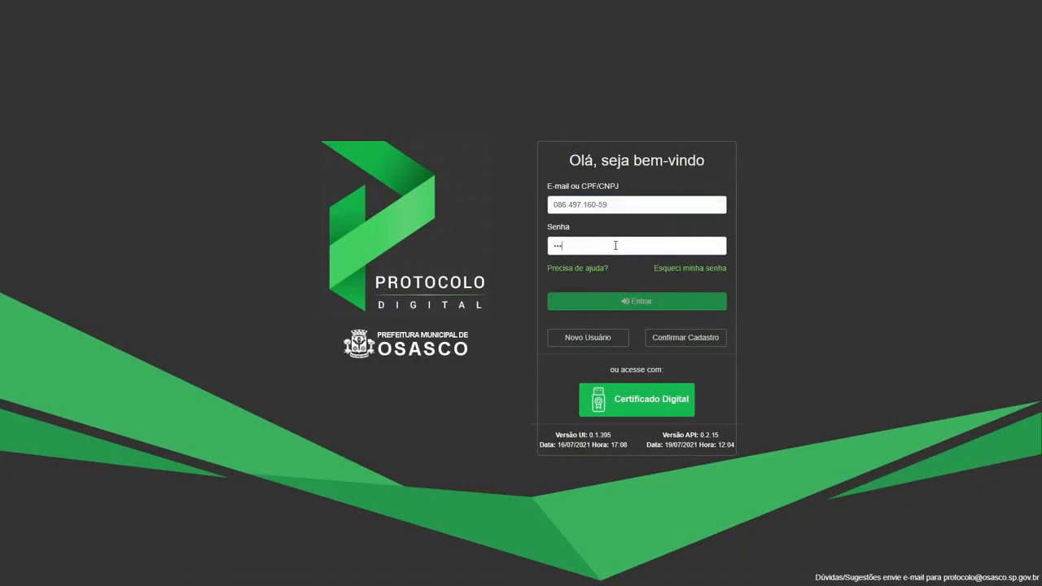
type("••••••")
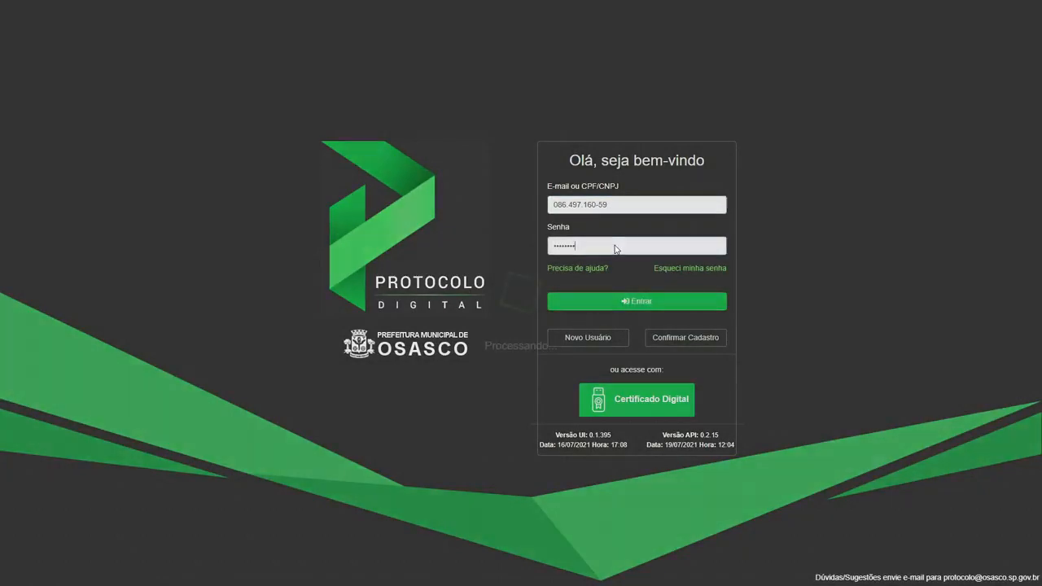
key("Return")
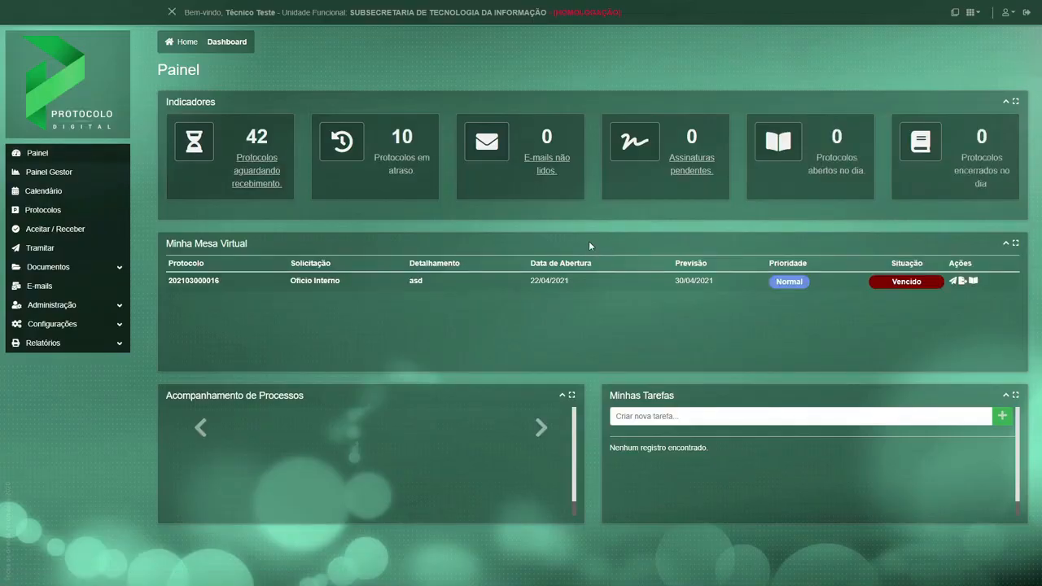
Open the protocols awaiting receipt and expand the details of the Apresentar o Programa Osasco Sem Papel protocol.
left_click(255, 172)
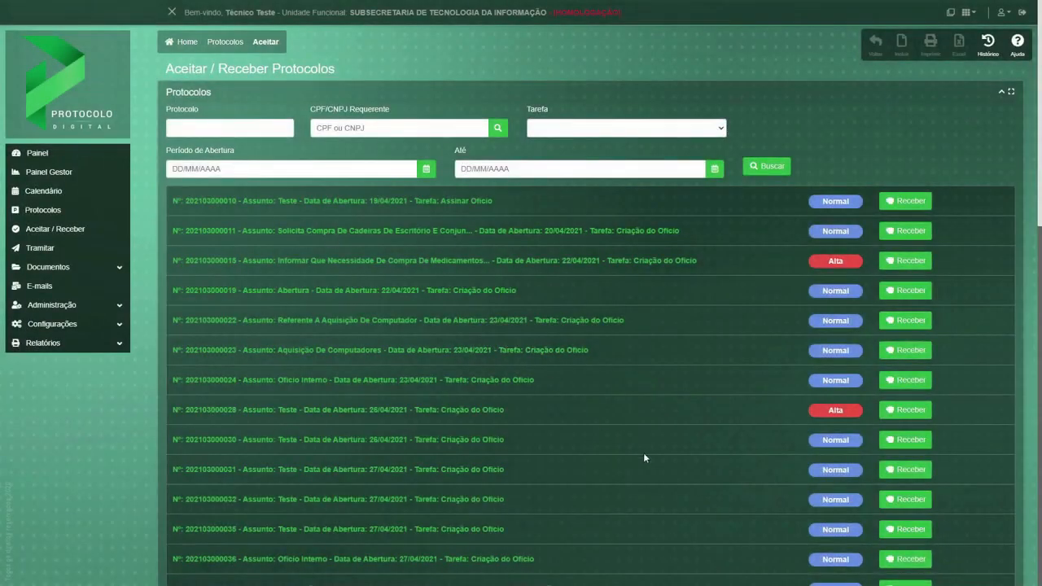
scroll(688, 483, "down", 6)
scroll(688, 483, "down", 4)
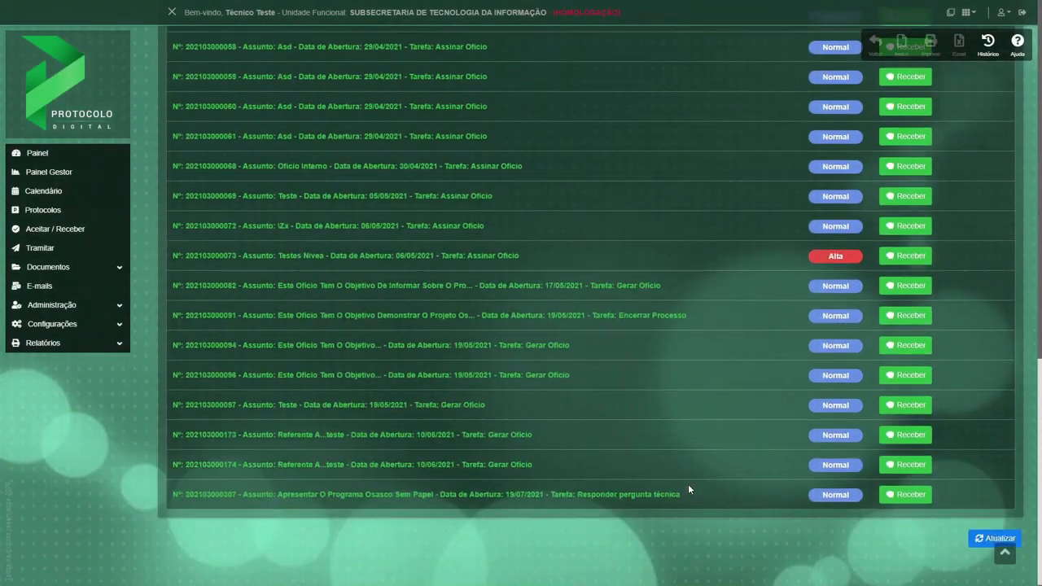
scroll(666, 501, "down", 5)
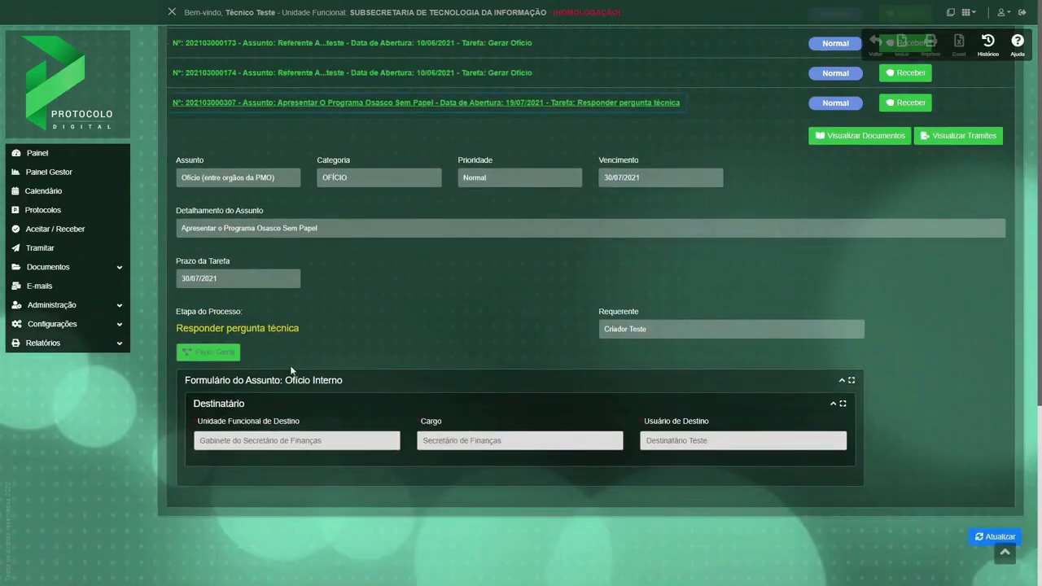
Examine the Responder pergunta técnica stage in the enlarged general flow diagram, then close the diagram.
left_click_drag(308, 328, 174, 332)
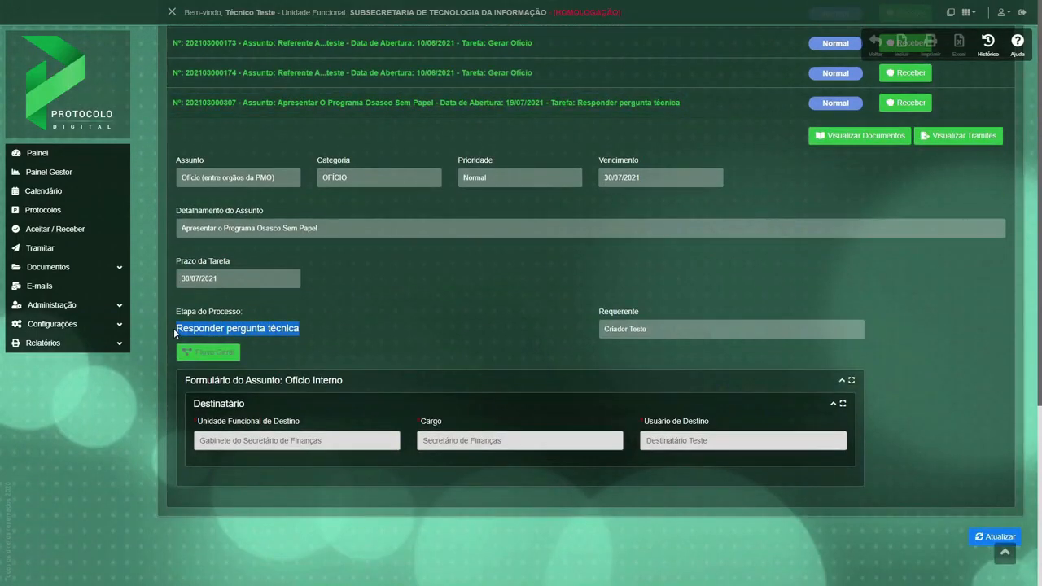
left_click(211, 353)
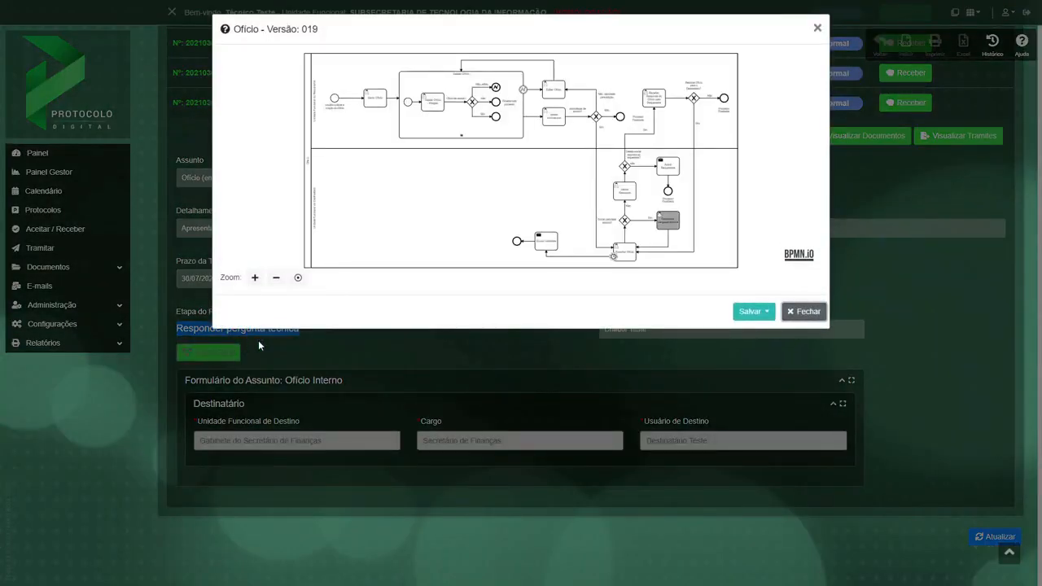
left_click(254, 278)
left_click(255, 279)
left_click_drag(698, 256, 541, 148)
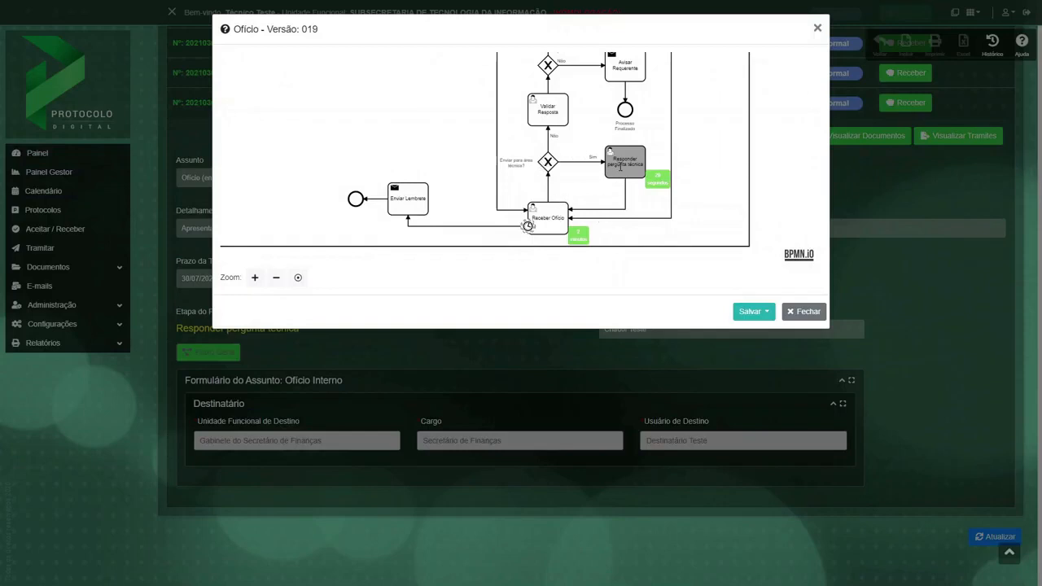
left_click(805, 312)
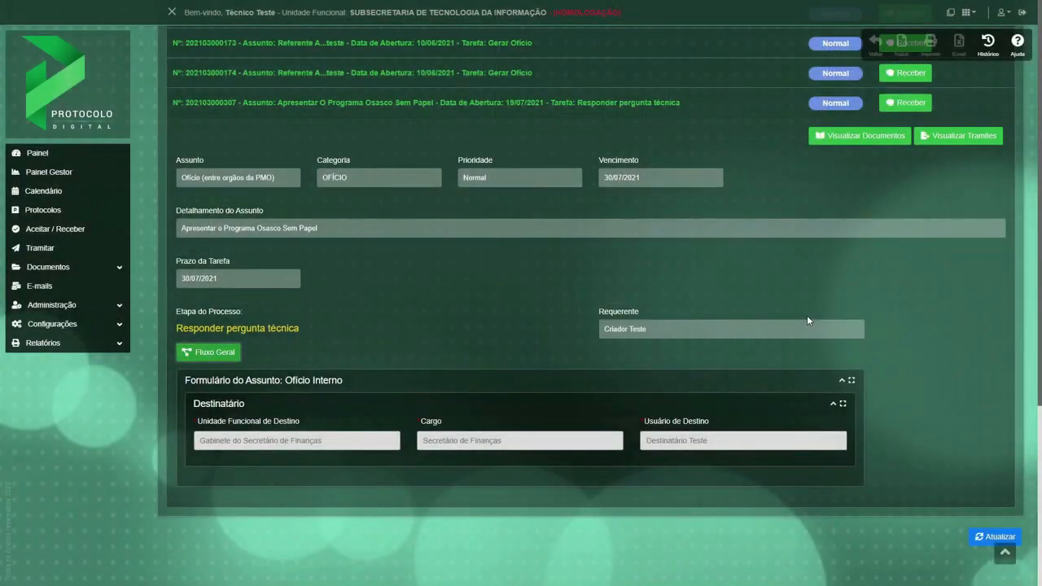
View the protocol's documents and look through the Ofício text, its signatures and the attached decree pages.
left_click(851, 140)
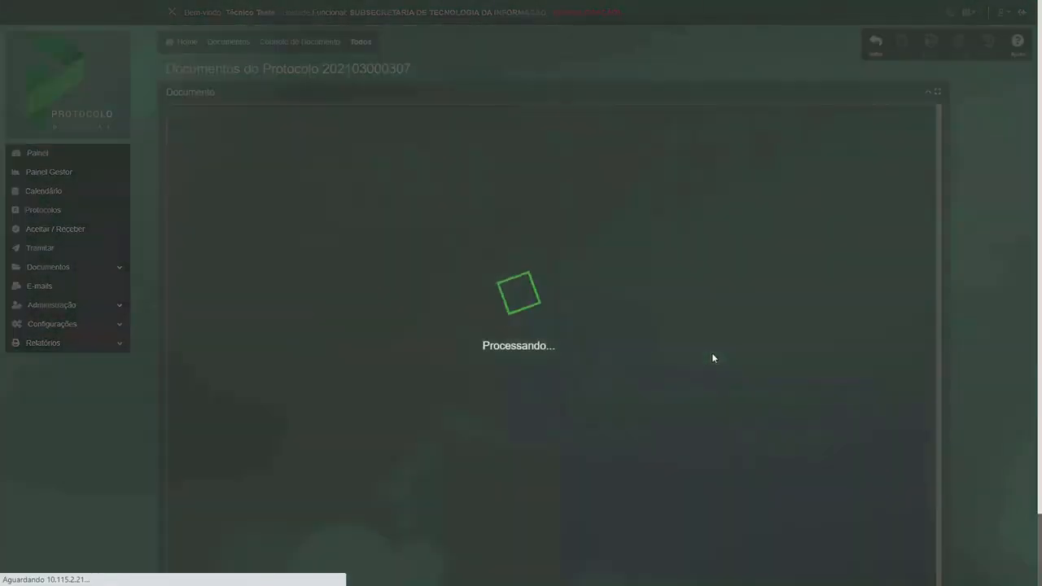
scroll(689, 370, "down", 15)
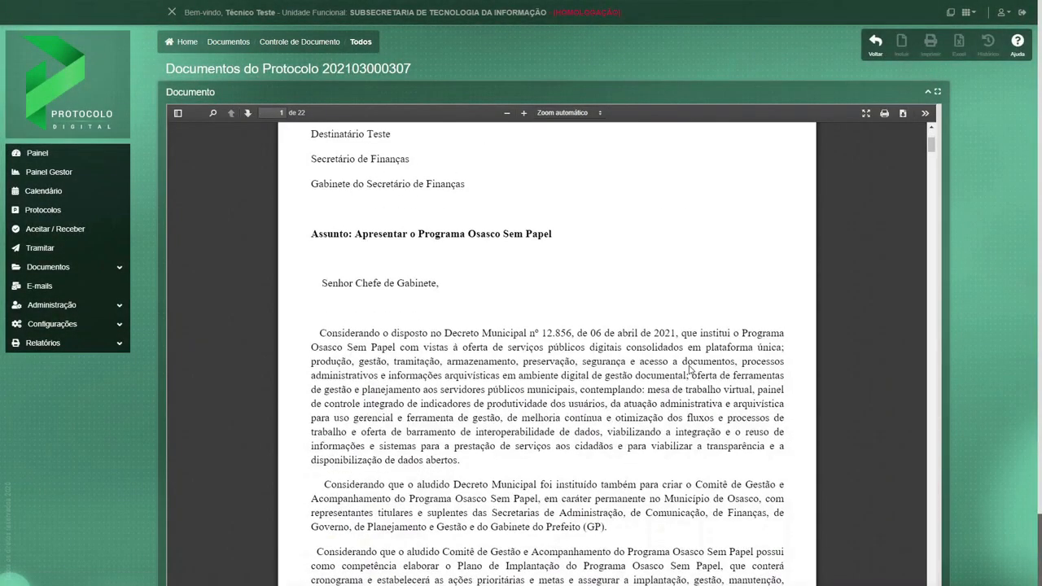
scroll(689, 366, "down", 15)
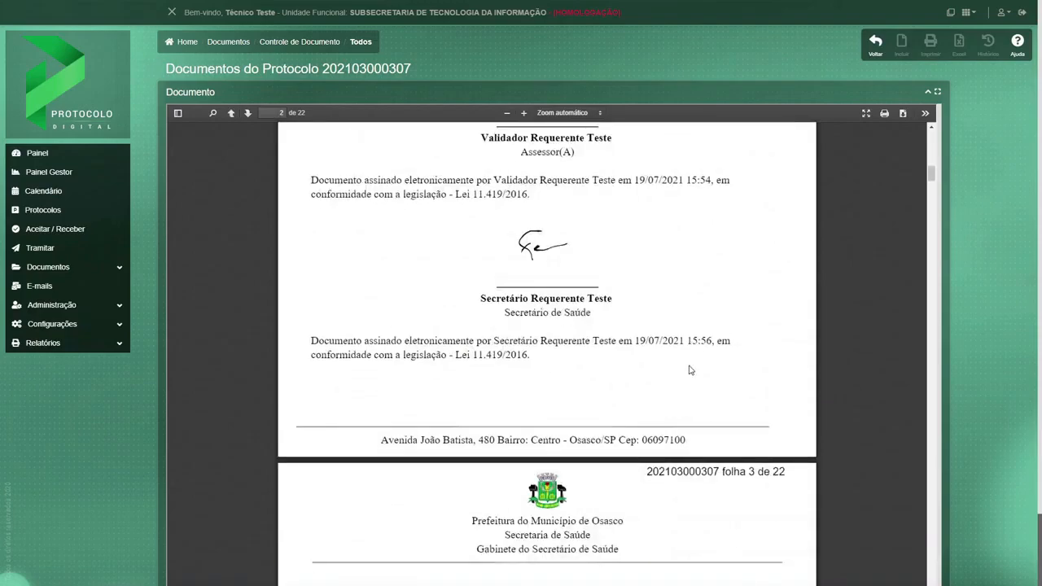
scroll(689, 368, "down", 15)
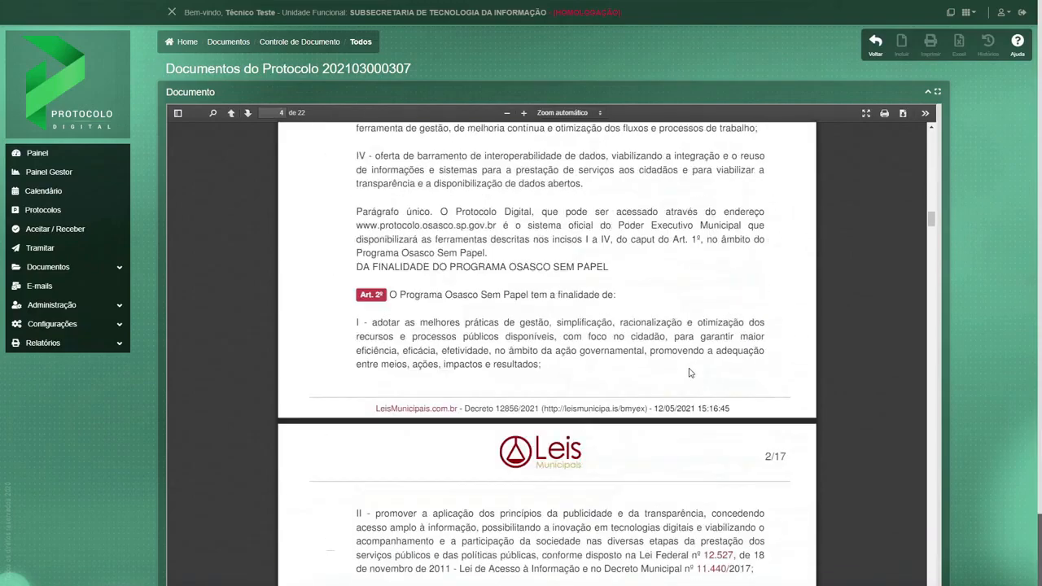
scroll(689, 363, "down", 8)
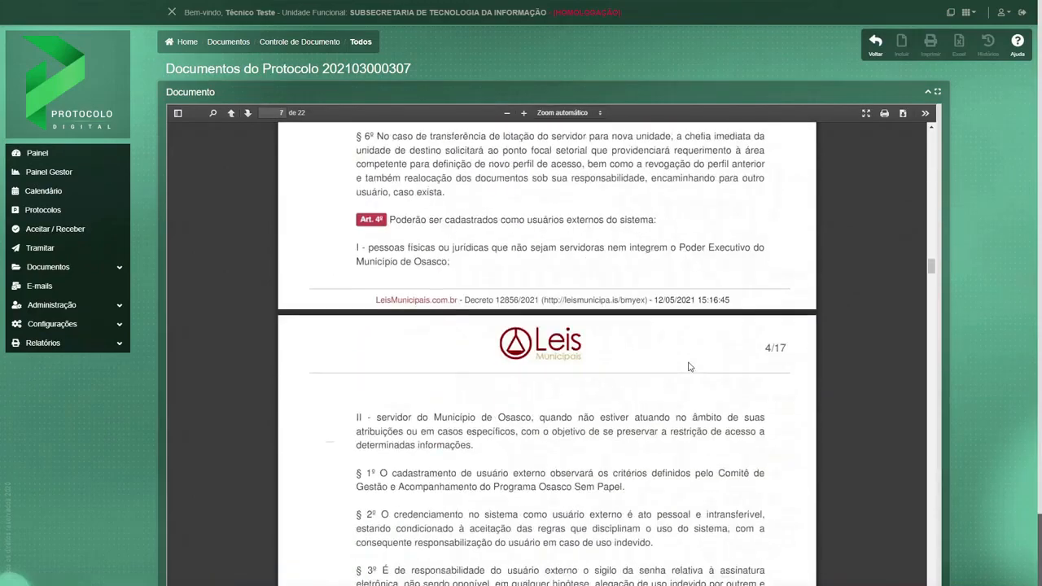
Receive the Osasco Sem Papel protocol in the technical unit and review its trâmites from the Painel.
left_click(875, 42)
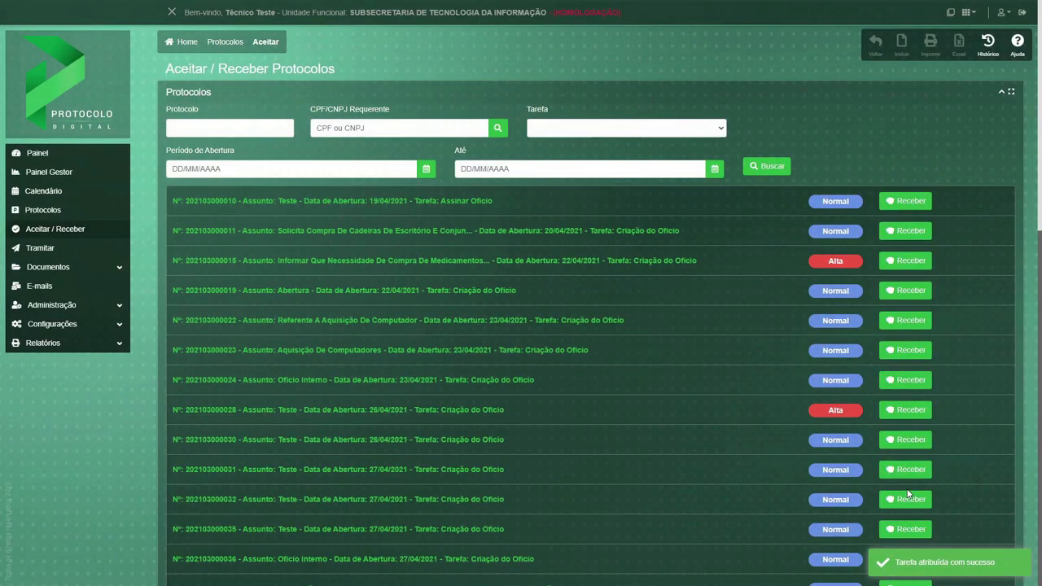
left_click(39, 154)
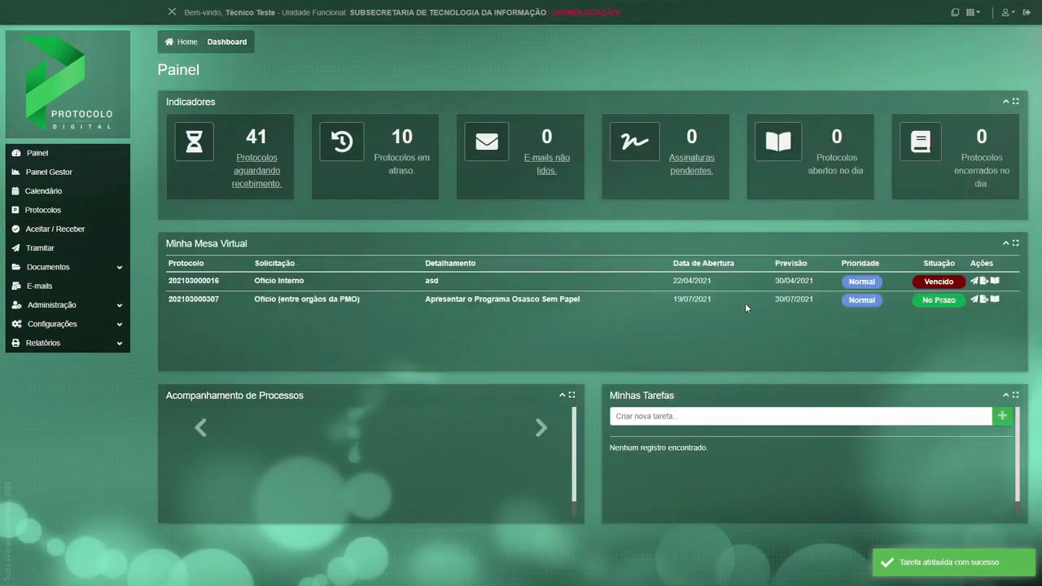
left_click(983, 300)
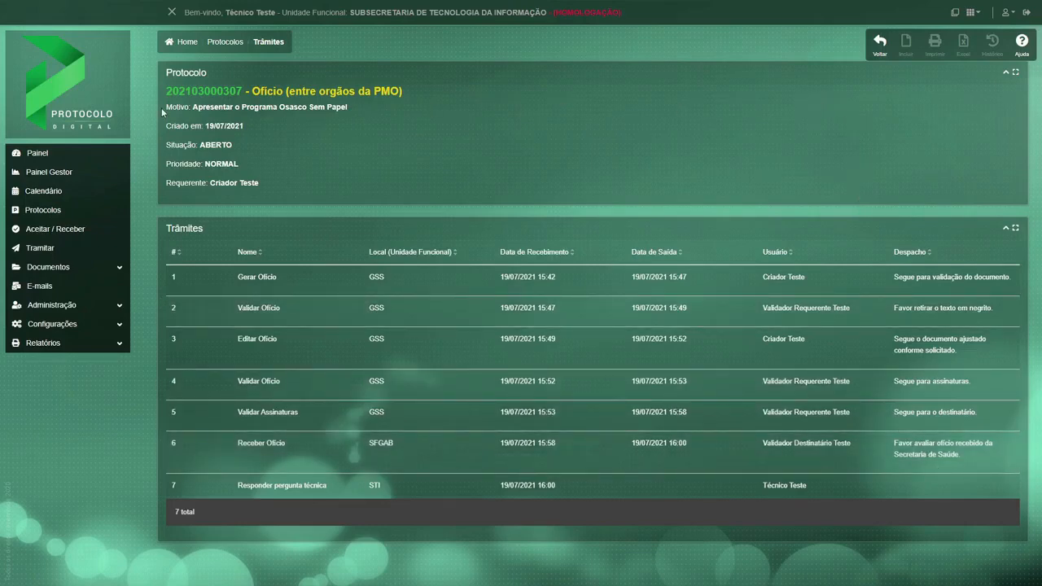
left_click(36, 158)
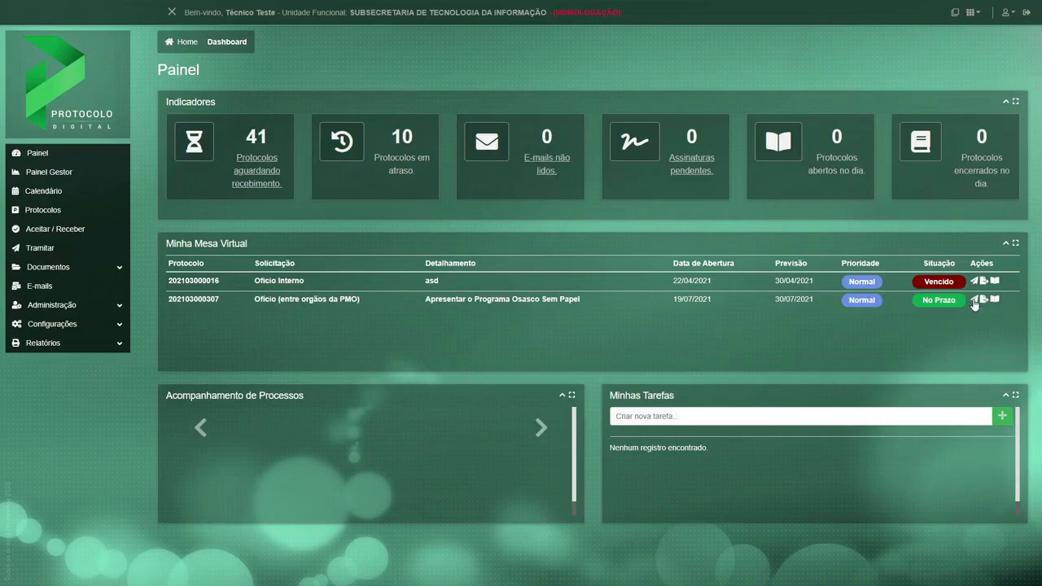
Open the Osasco Sem Papel protocol for processing from the Painel and expand its form to the Despacho field.
left_click(974, 300)
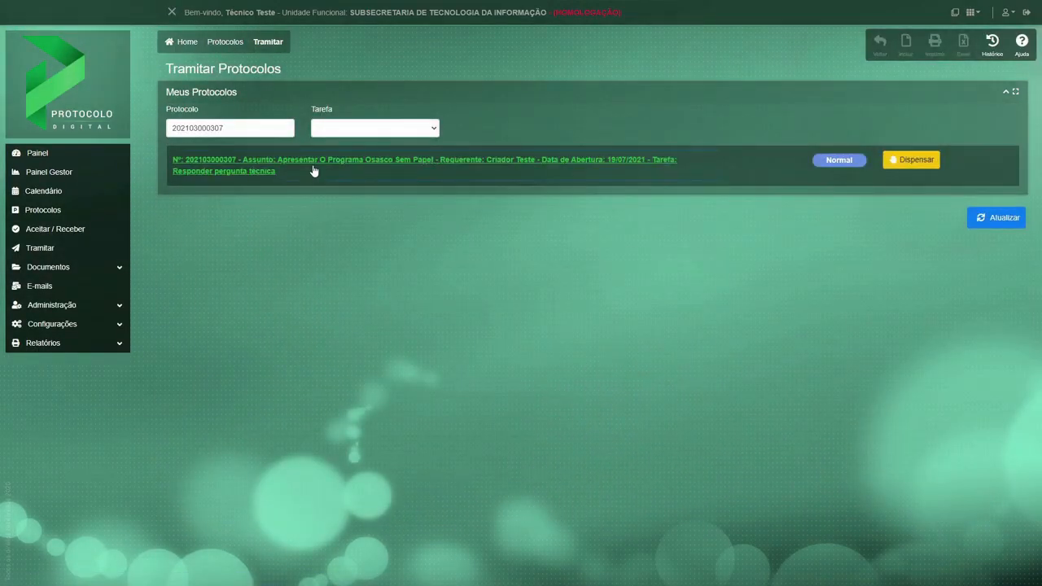
left_click(313, 170)
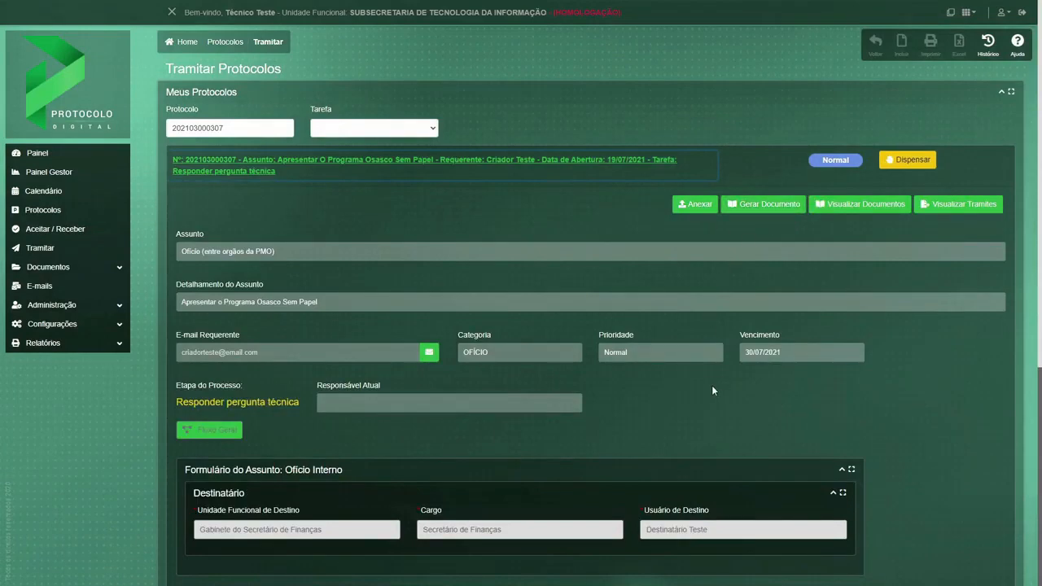
scroll(711, 384, "down", 5)
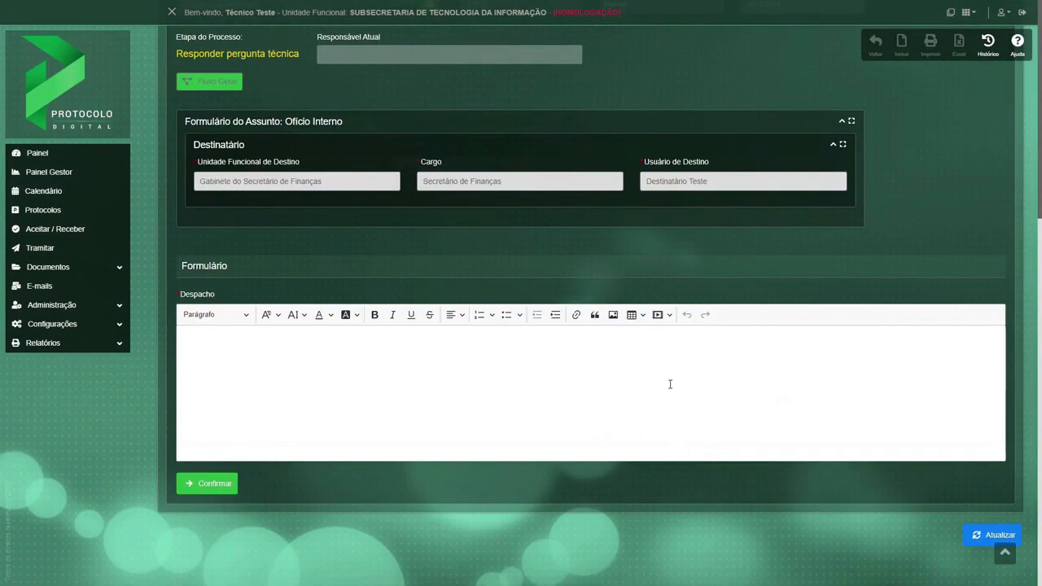
Write the despacho "Após análise, informamos que o projeto está de acordo." and confirm the technical response.
left_click(670, 384)
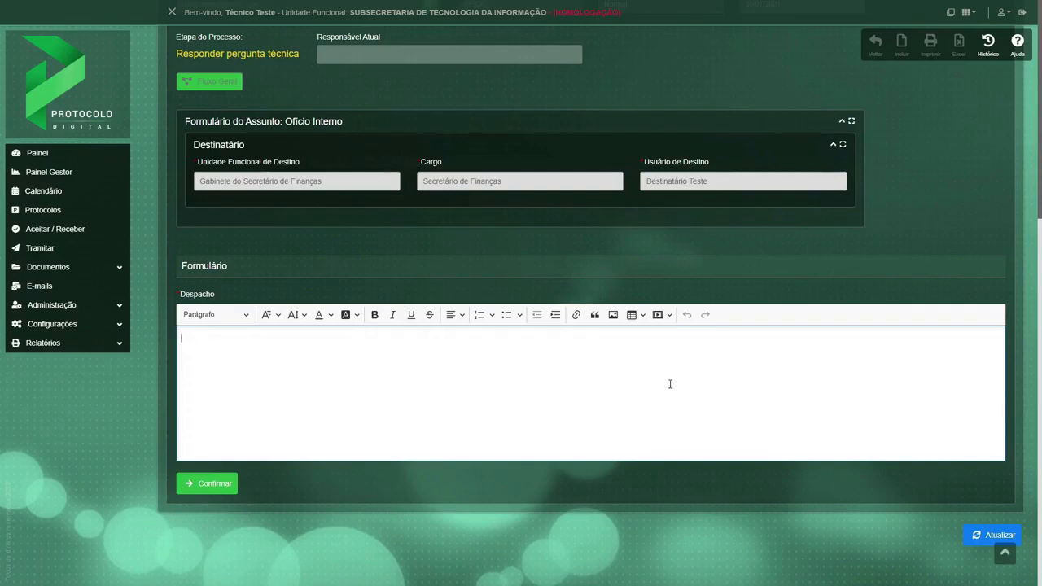
type("Após análise. ")
type("informamos que ")
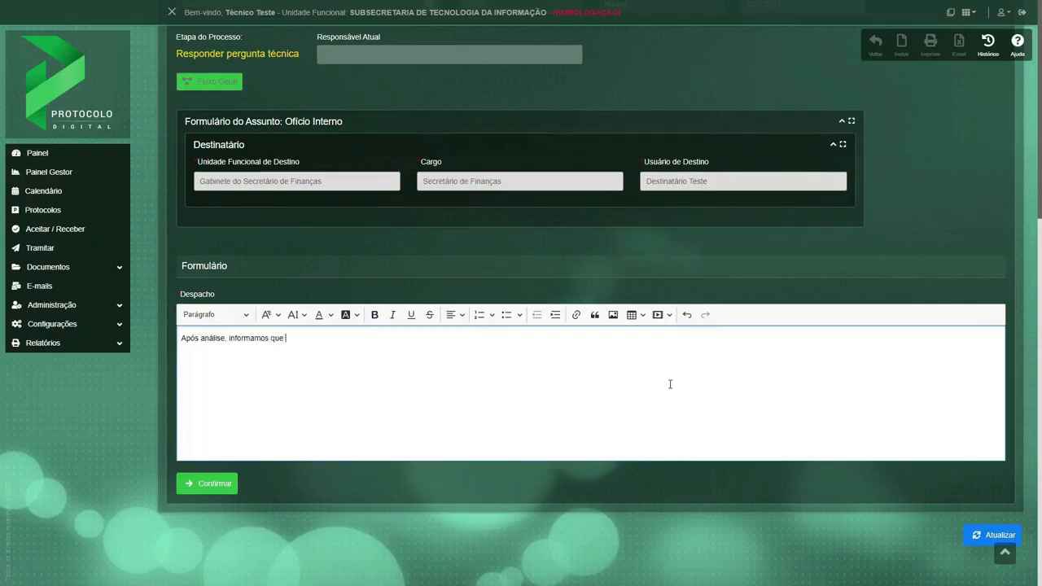
type("o projeto está de acordo.")
left_click(206, 486)
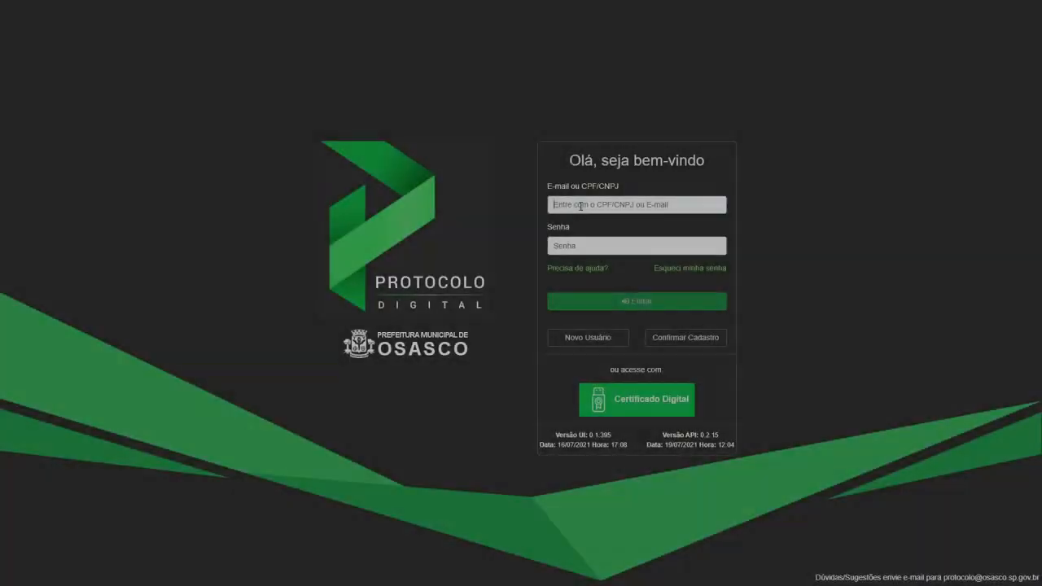
Log in as the recipient-side validator of the Gabinete do Secretário de Finanças with the user's CPF and account password.
left_click(578, 245)
key("BackSpace")
key("BackSpace")
key("BackSpace")
type("12345678")
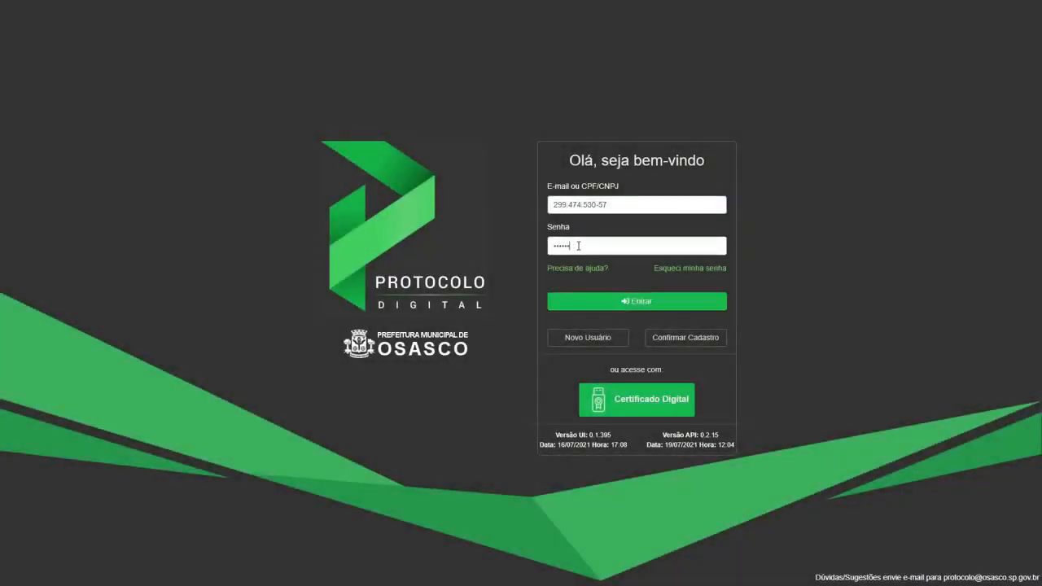
key("Return")
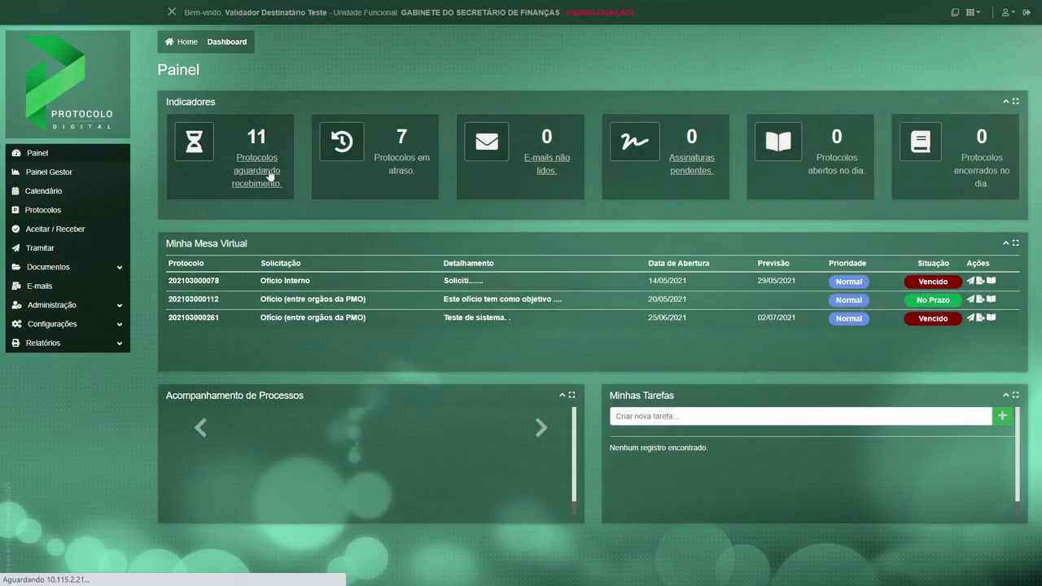
Open the Finanças unit's protocols awaiting receipt and expand the returned Osasco Sem Papel protocol.
left_click(270, 175)
left_click(562, 492)
scroll(564, 485, "down", 5)
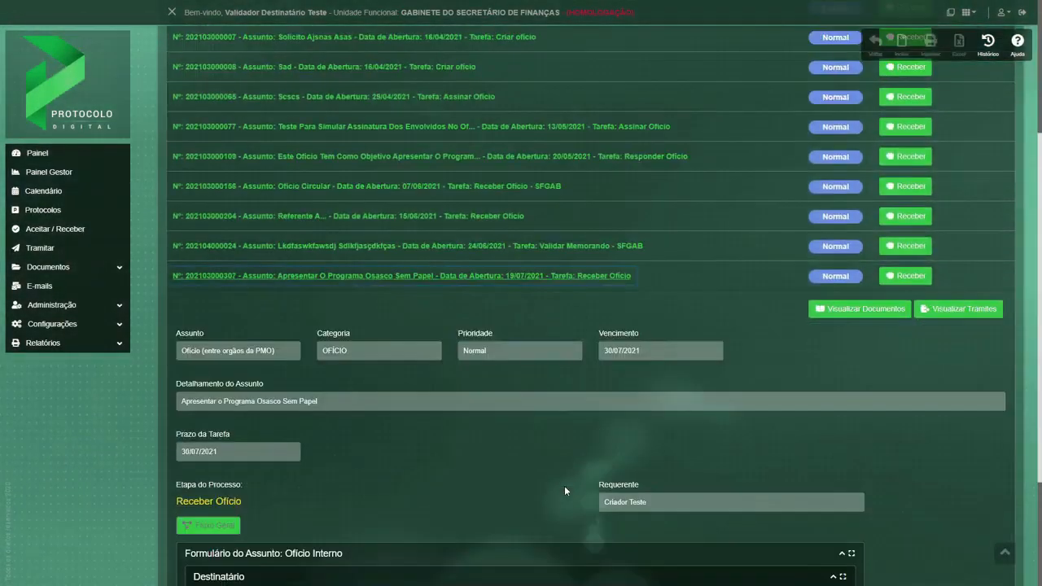
Check the Trâmites history of the Osasco Sem Papel protocol and return to the protocols awaiting receipt.
scroll(564, 485, "down", 3)
left_click(965, 146)
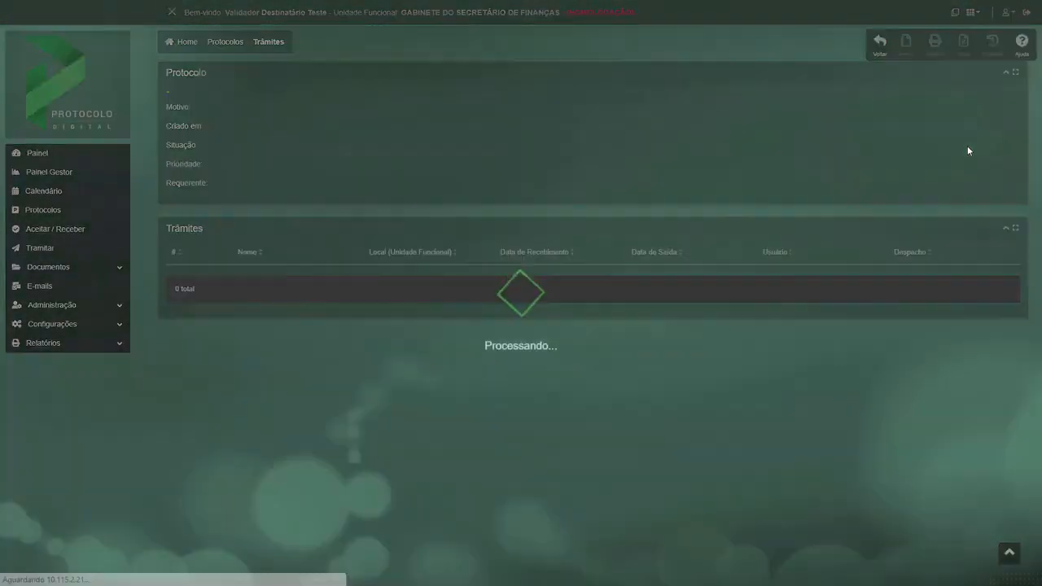
scroll(702, 433, "down", 2)
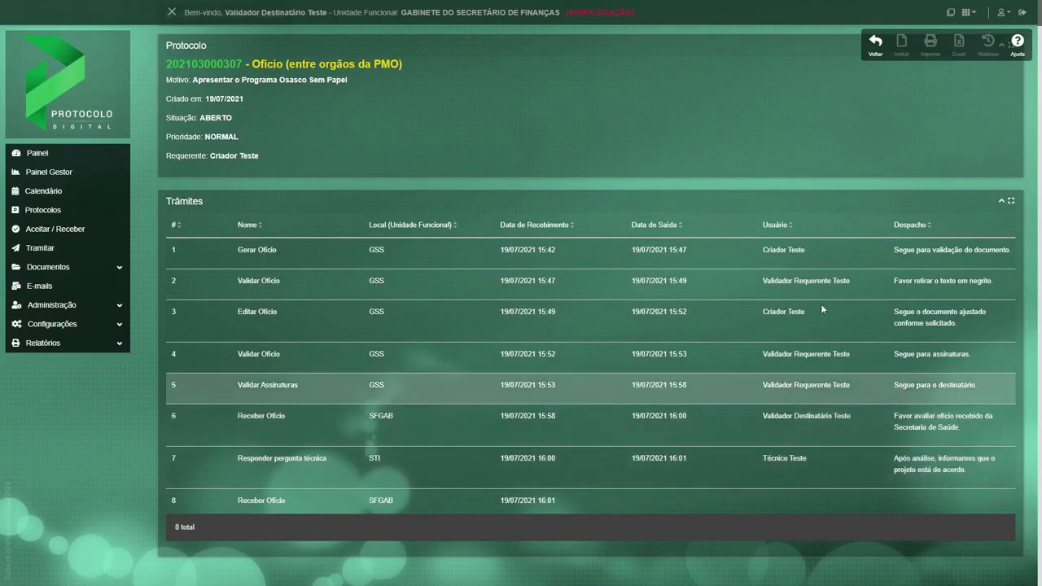
left_click(875, 47)
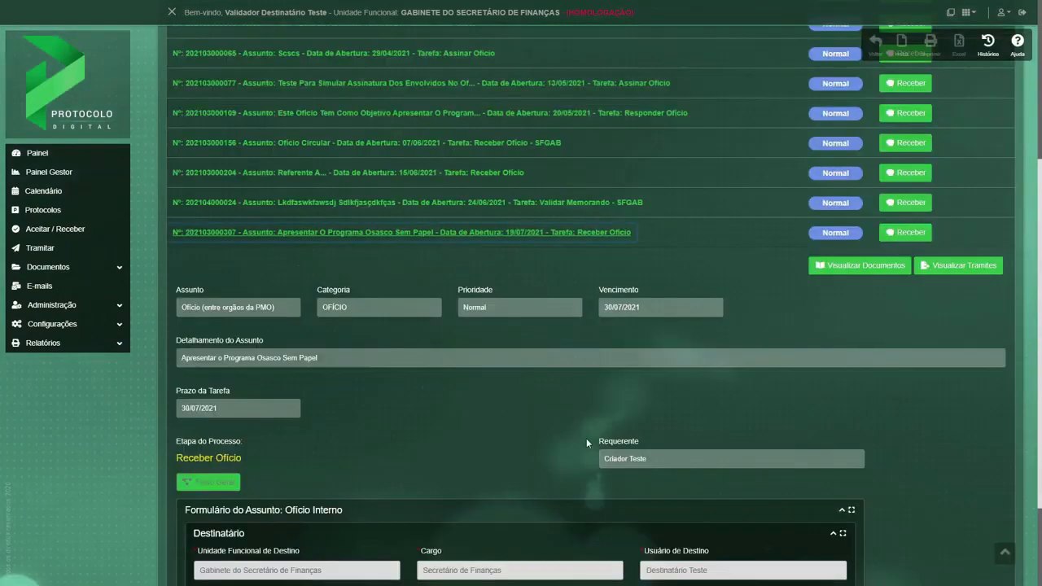
Review the Osasco Sem Papel protocol's documents through to the technical area's signed despacho and return to the protocols awaiting receipt.
left_click(820, 266)
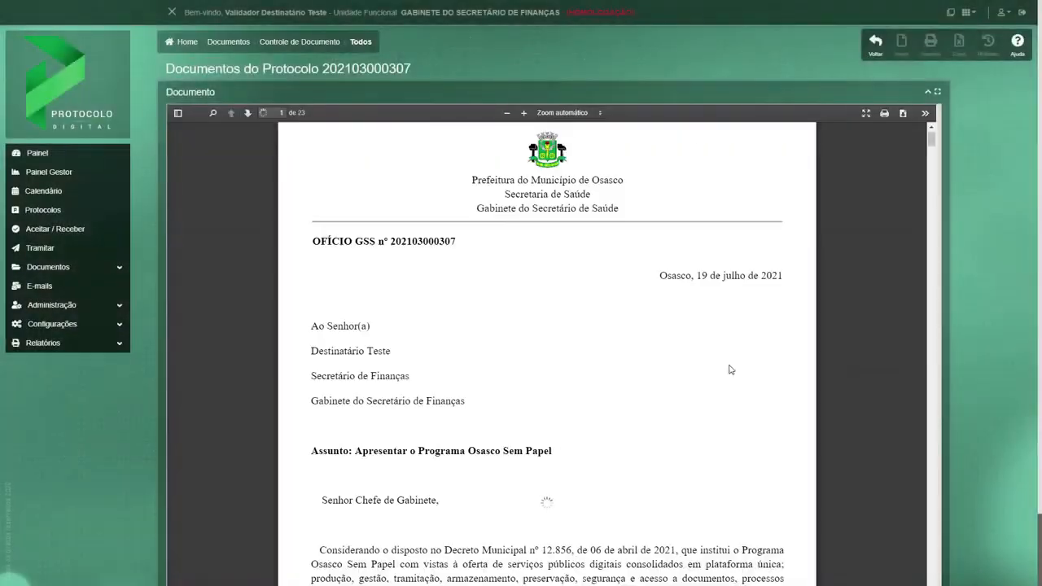
scroll(730, 369, "down", 10)
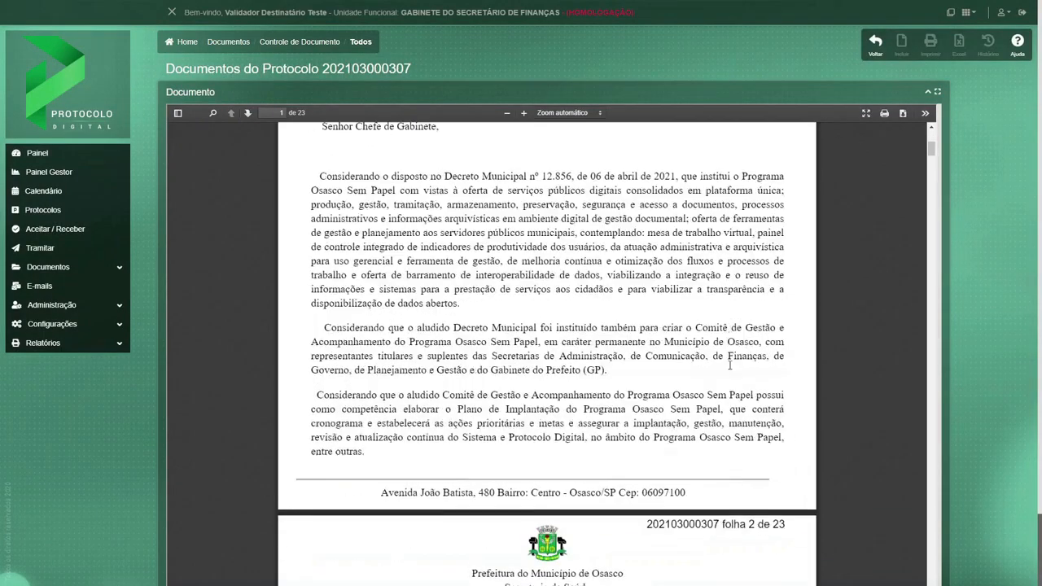
scroll(729, 370, "down", 15)
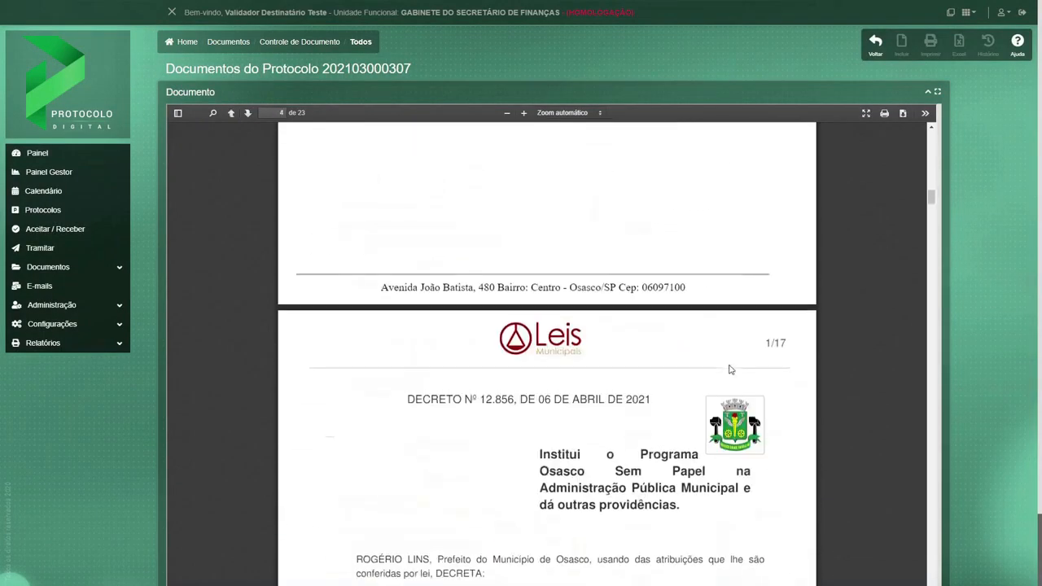
scroll(730, 370, "down", 5)
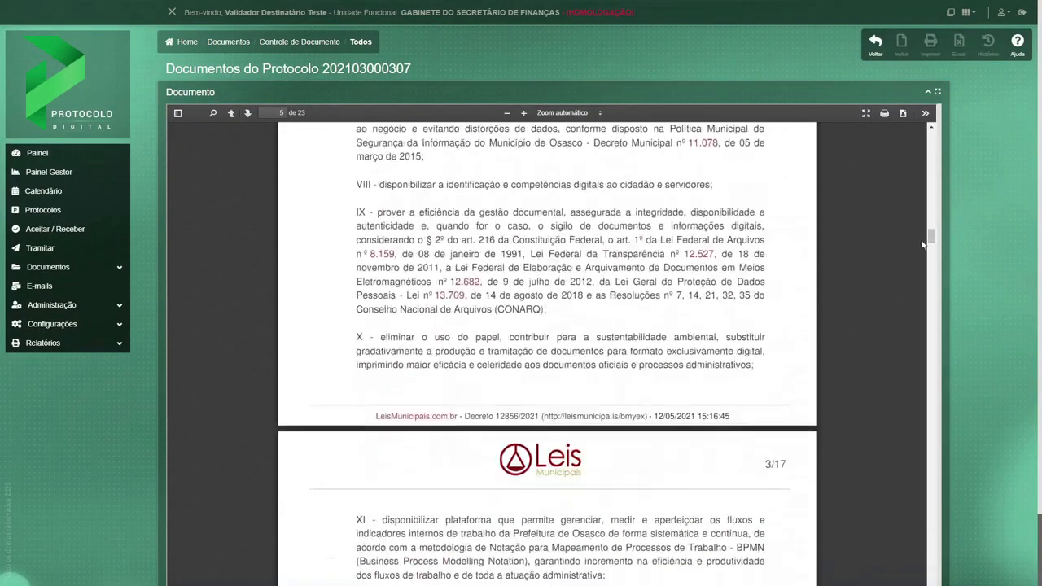
scroll(933, 305, "down", 10)
left_click_drag(933, 305, 946, 527)
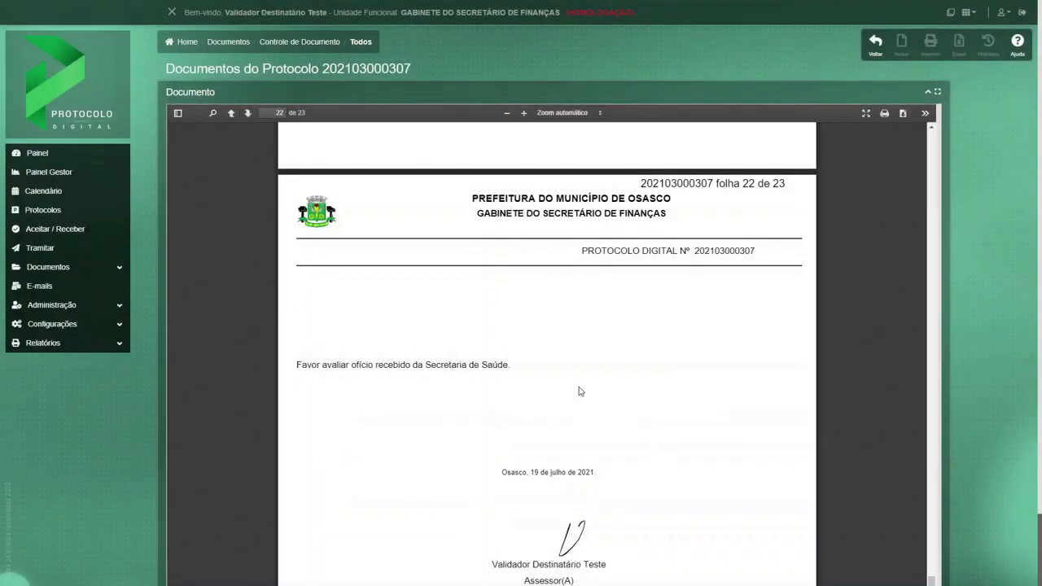
scroll(579, 390, "down", 3)
scroll(579, 391, "down", 2)
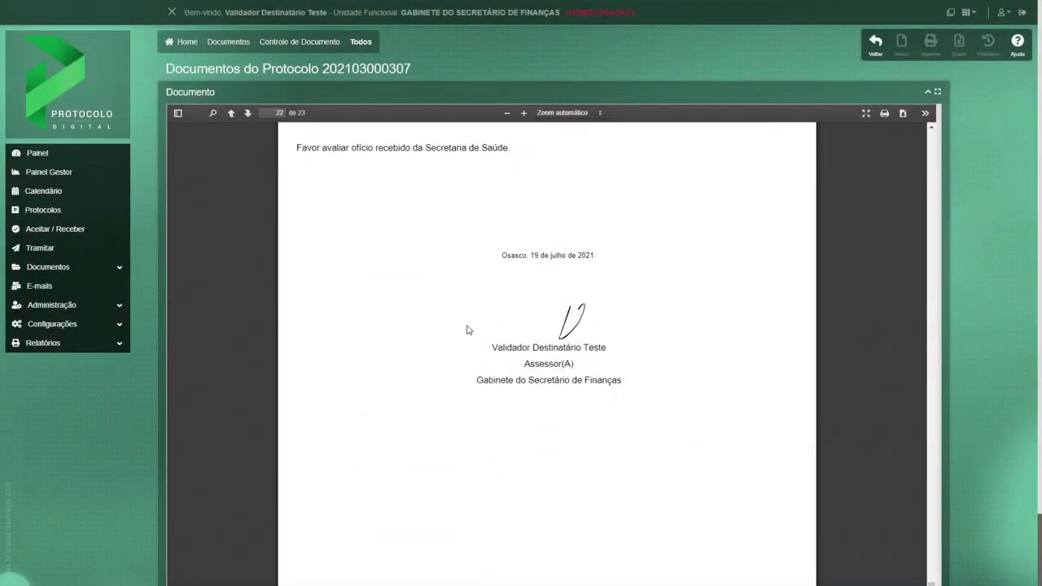
scroll(469, 330, "down", 10)
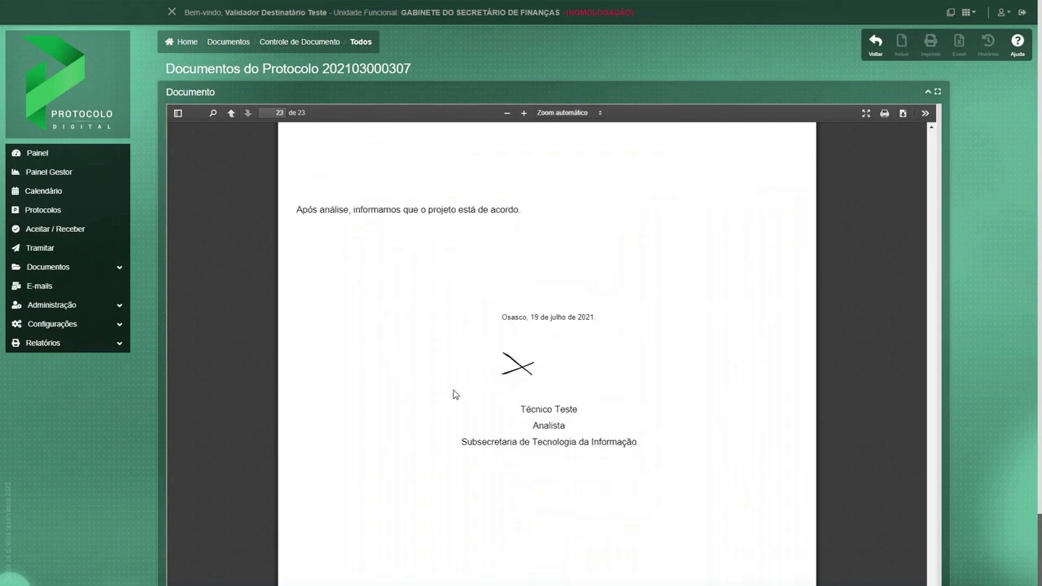
scroll(454, 391, "down", 3)
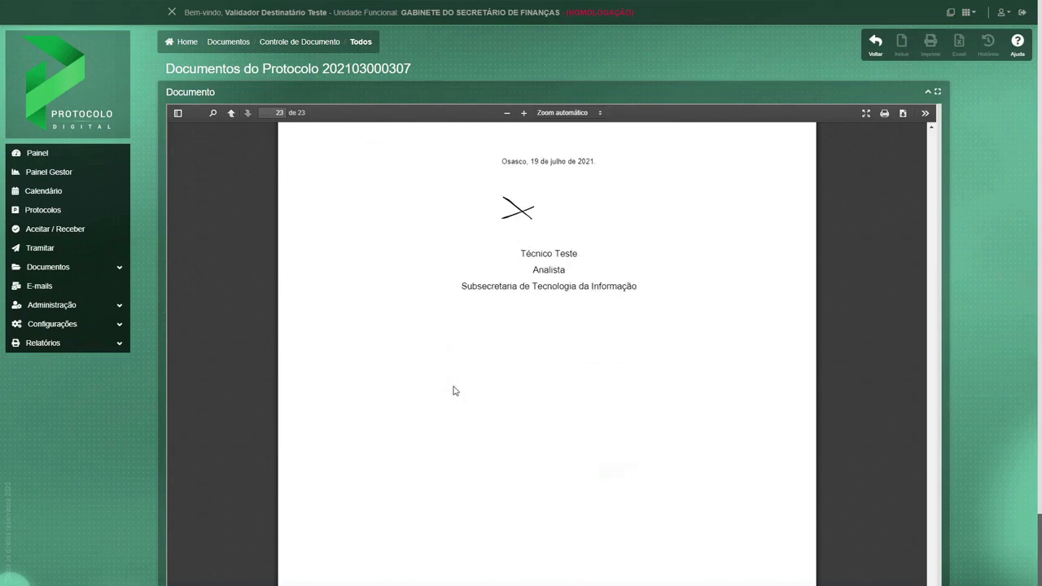
left_click(876, 41)
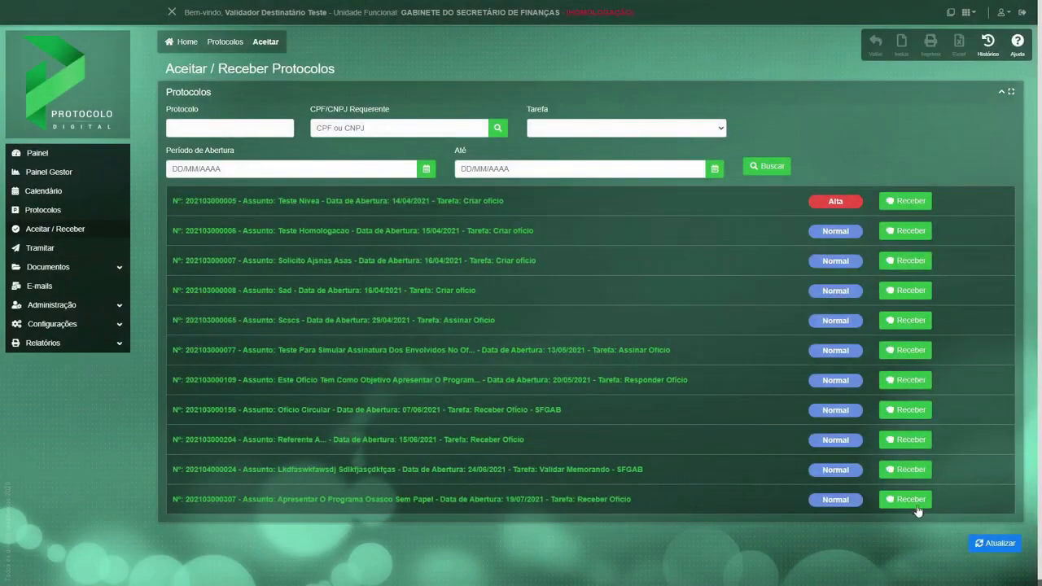
Receive the Osasco Sem Papel protocol and open it for processing from the Painel, expanding its details.
left_click(911, 500)
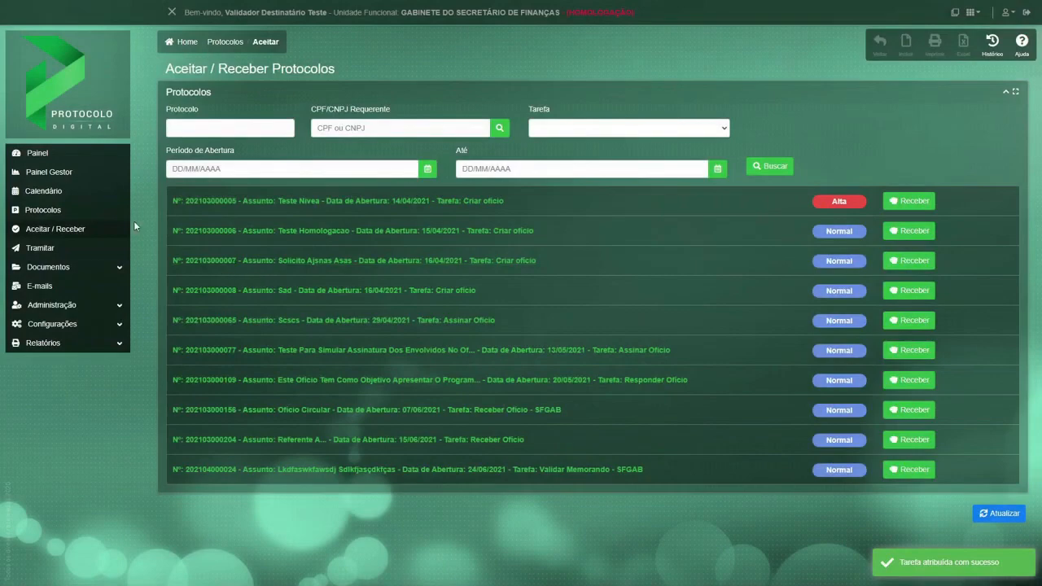
left_click(33, 154)
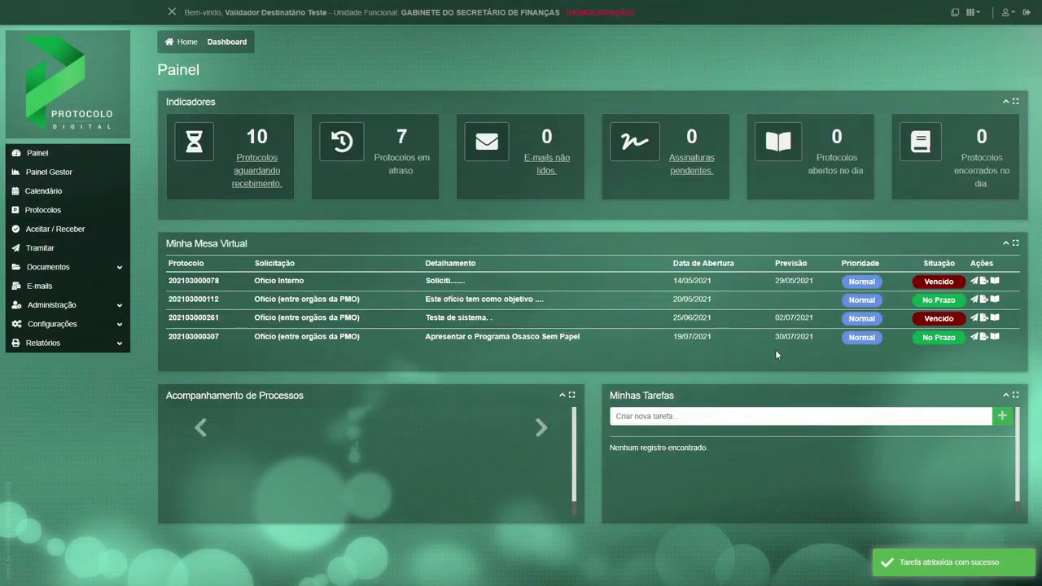
left_click(973, 337)
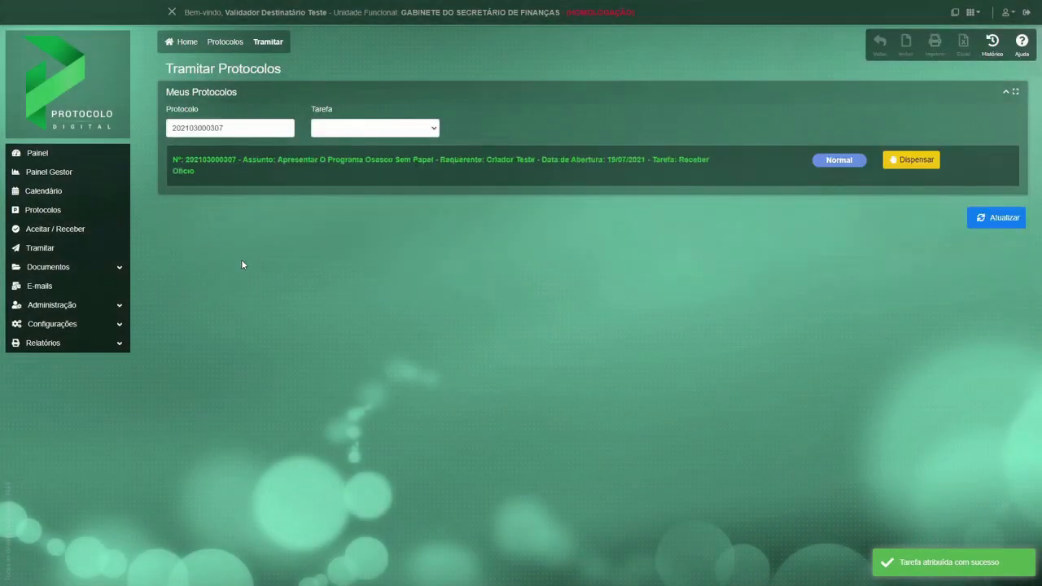
left_click(236, 166)
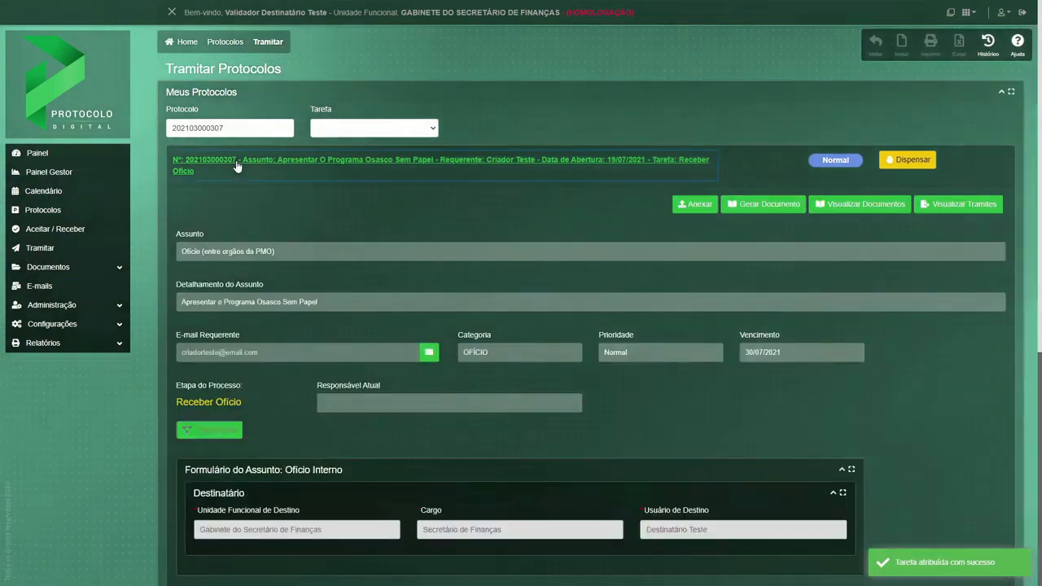
Write the despacho "Após parecer técnico do STI, informamos que o projeto está de acordo." and confirm it without choosing a technical area.
scroll(355, 449, "down", 5)
scroll(355, 449, "down", 1)
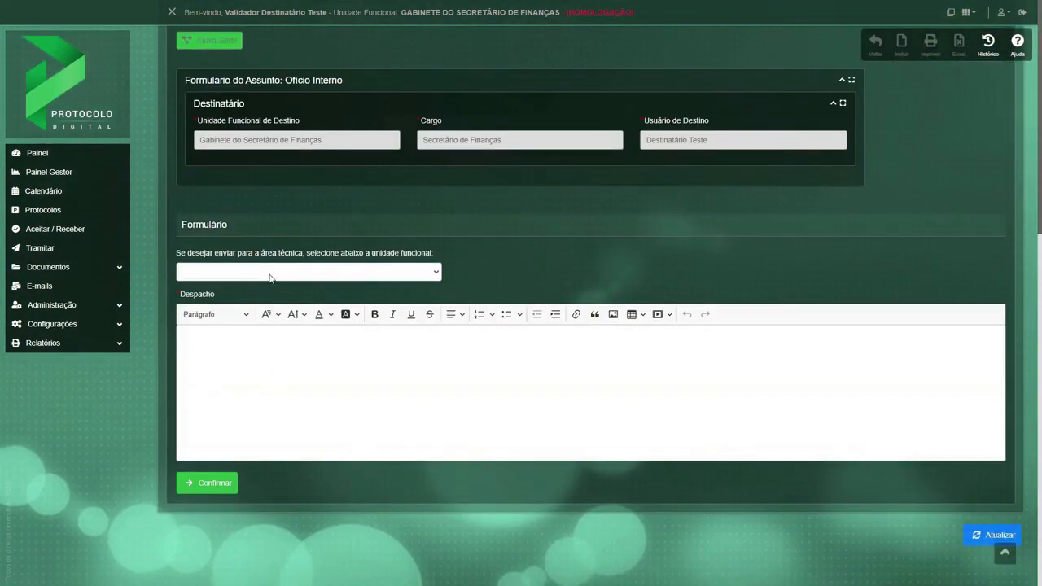
left_click(375, 357)
type("Ap")
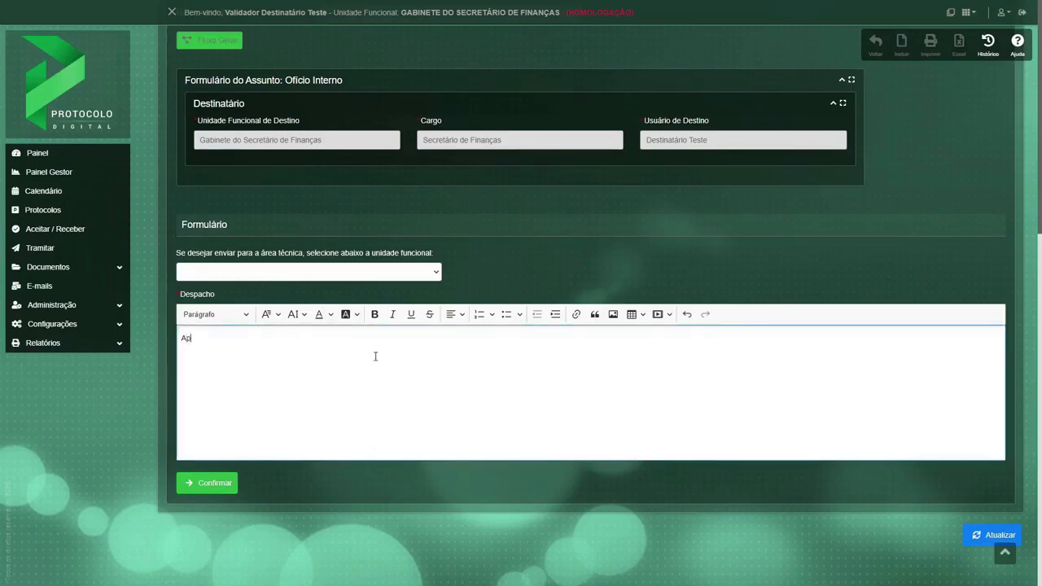
type("ós parecer técnico do STI, ")
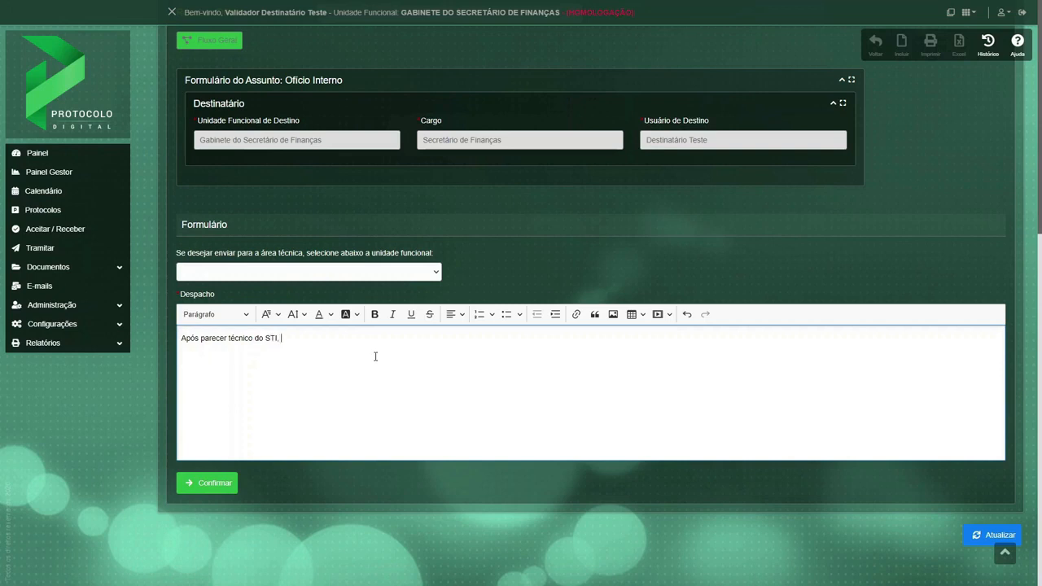
type("informamos que o projeto está de acordo")
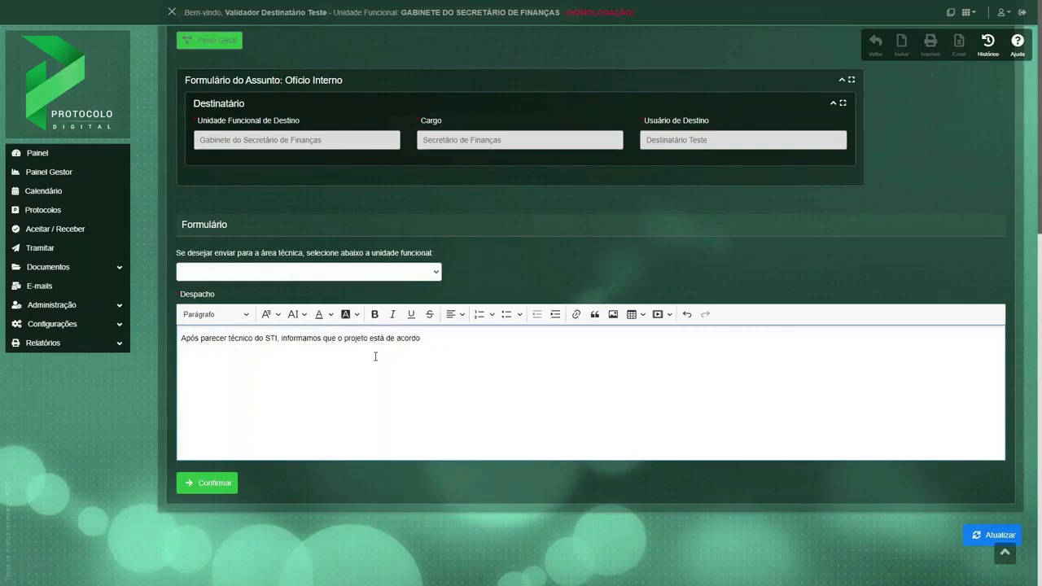
type(".")
left_click(213, 486)
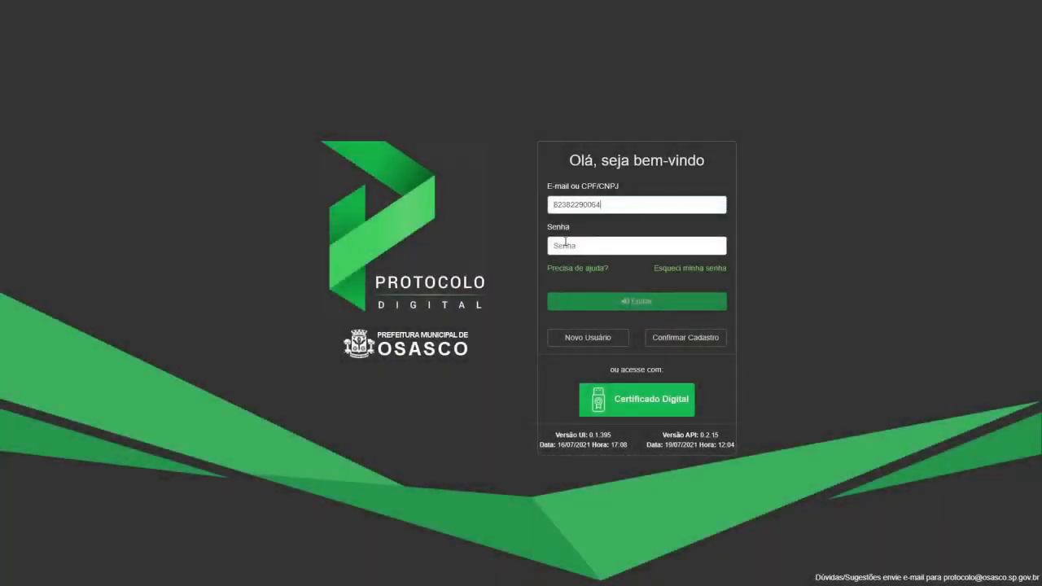
Log in as the recipient of the Gabinete do Secretário de Finanças by entering the account password.
left_click(565, 243)
type("********")
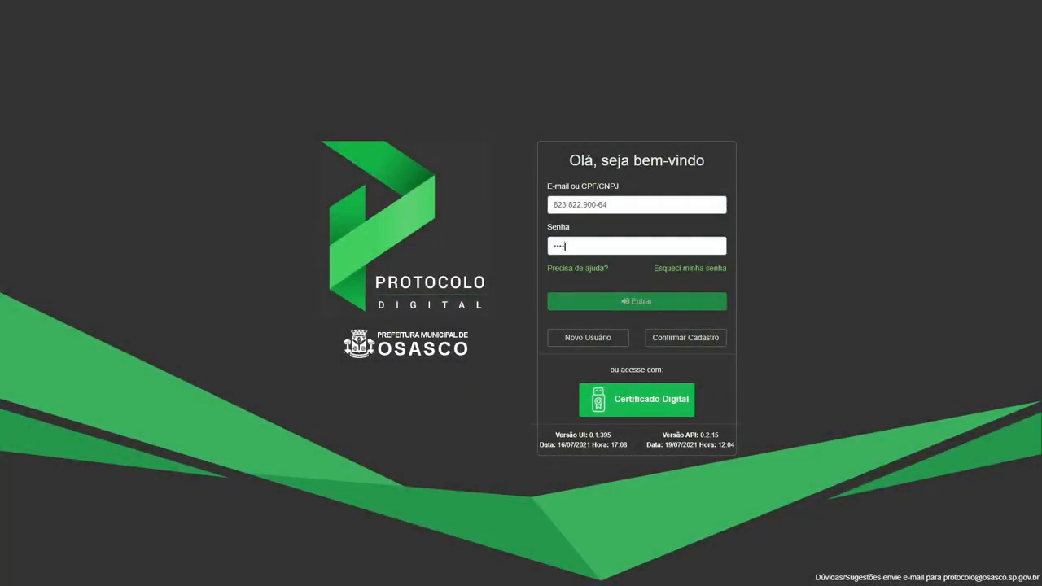
key("Return")
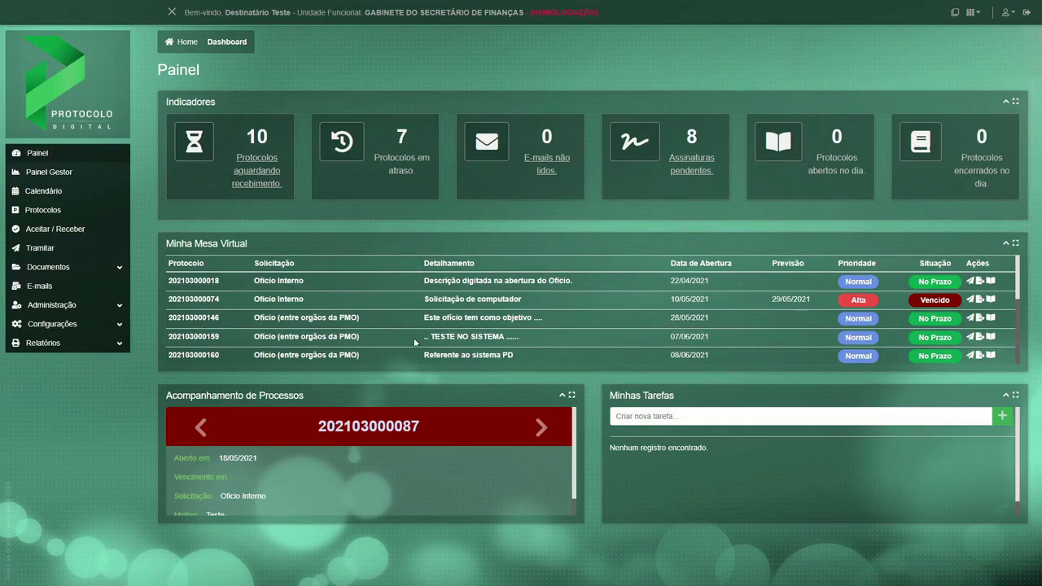
Review the Osasco Sem Papel protocol's documents from Minha Mesa Virtual through to the validator's final despacho, and leave the document view.
scroll(414, 337, "down", 5)
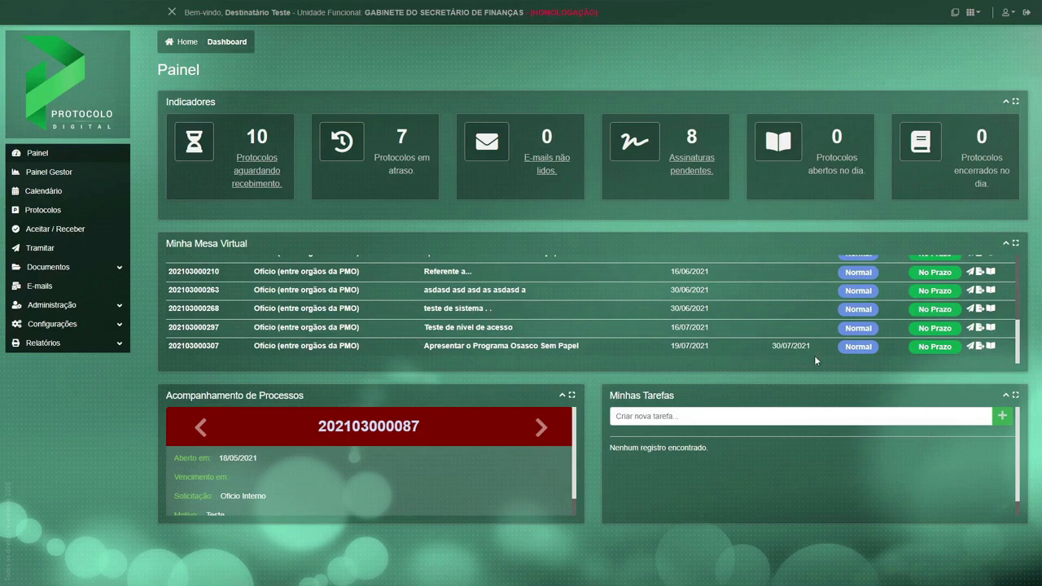
left_click(991, 346)
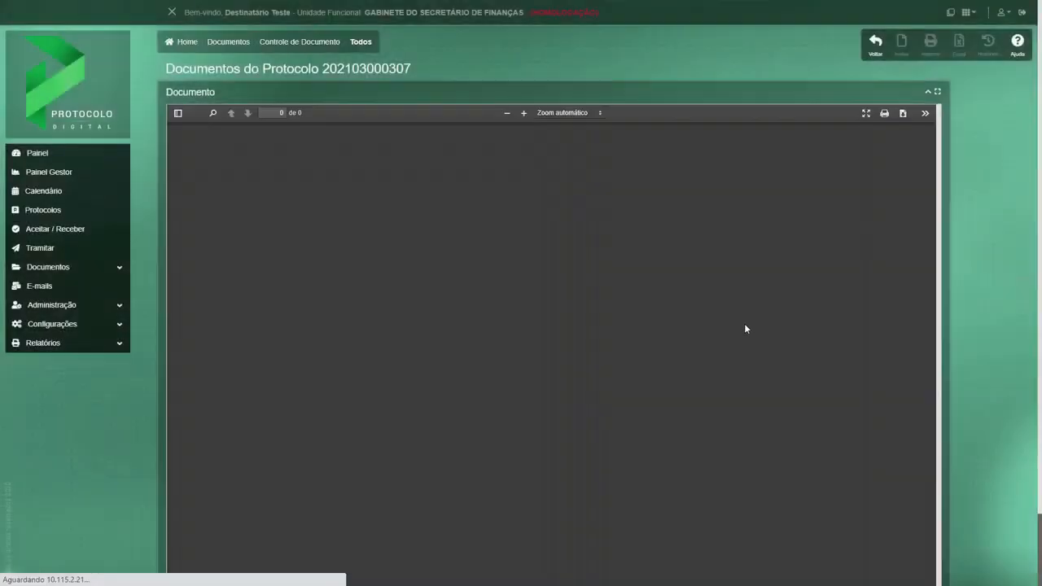
scroll(672, 321, "down", 15)
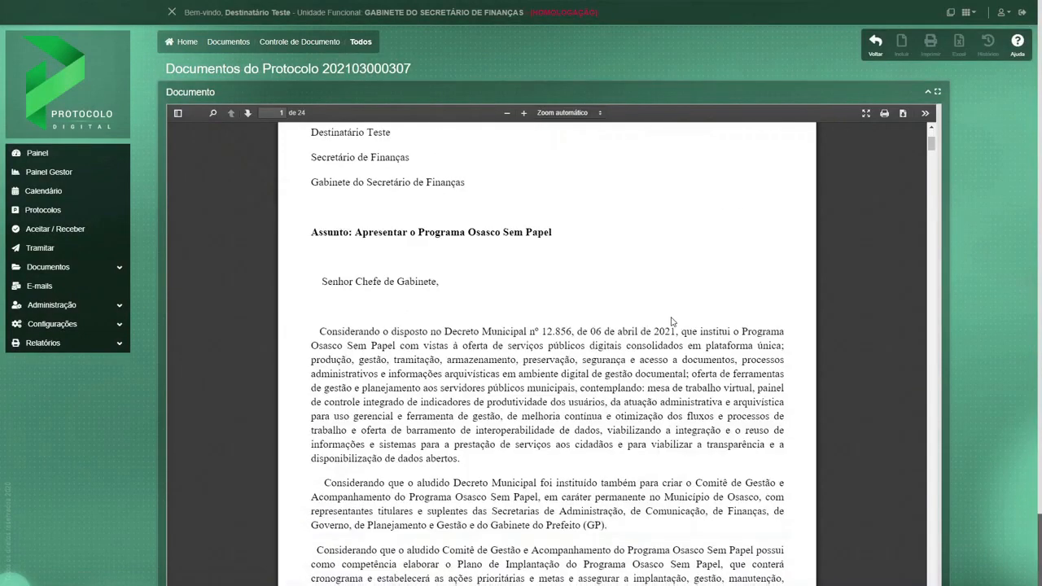
scroll(673, 322, "down", 20)
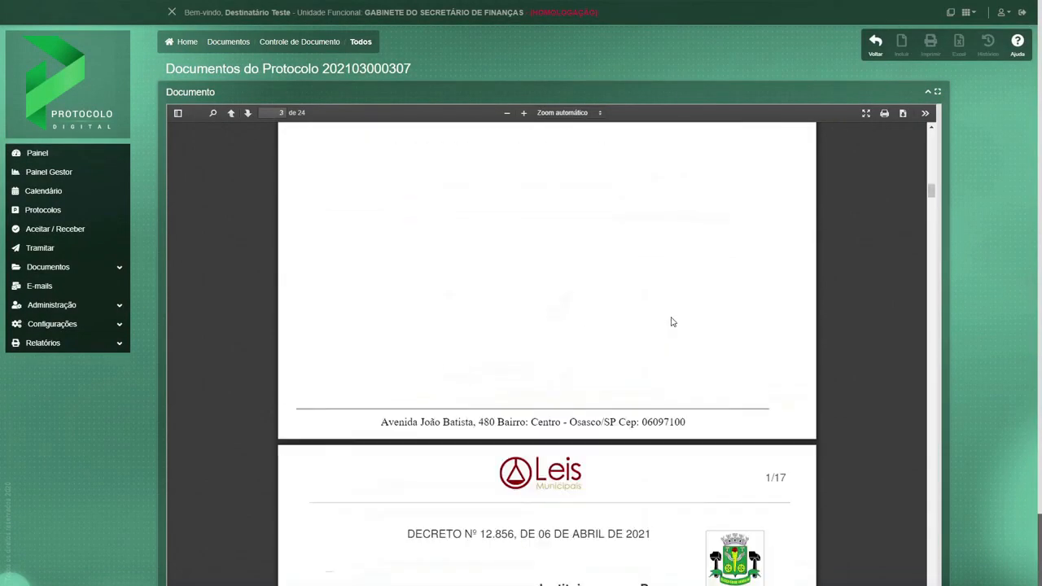
left_click_drag(931, 213, 949, 492)
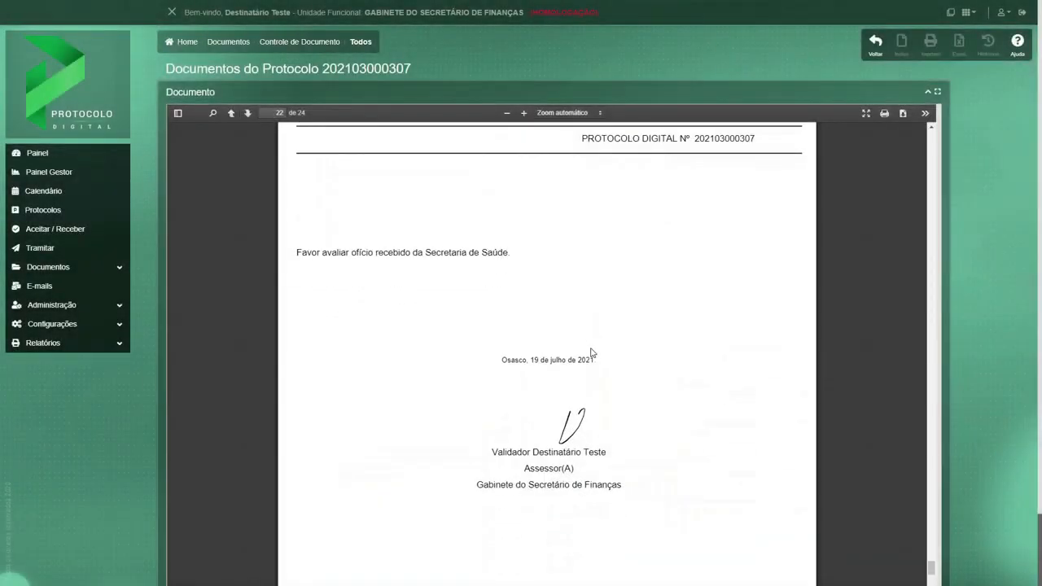
scroll(591, 352, "down", 3)
scroll(591, 353, "down", 10)
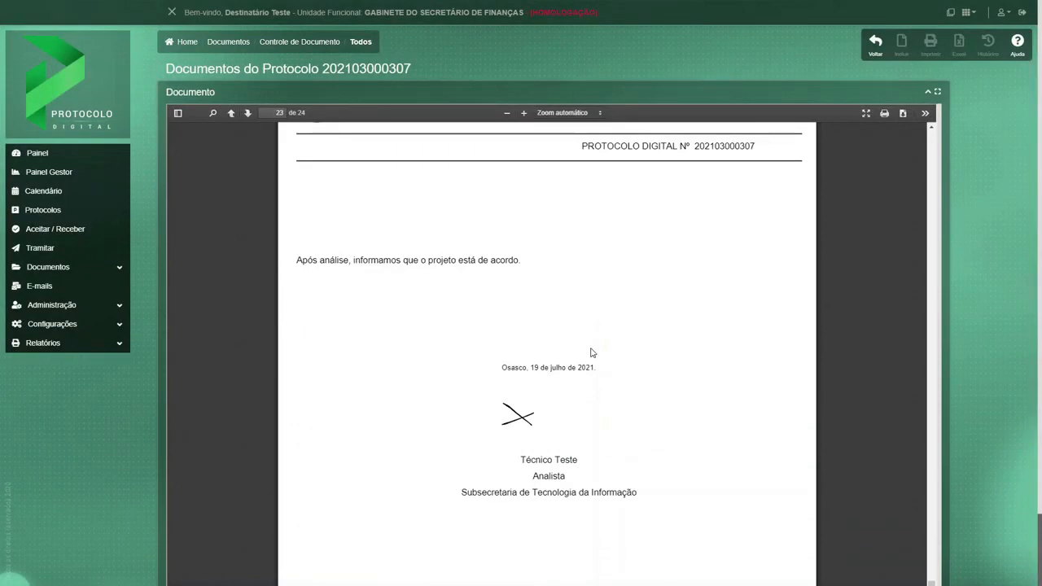
scroll(591, 352, "down", 10)
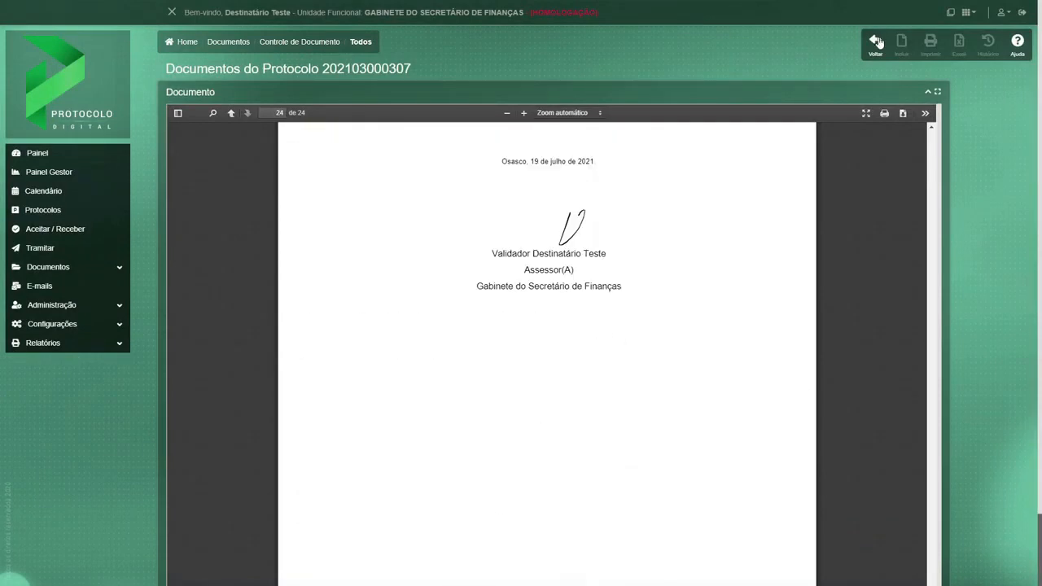
left_click(876, 42)
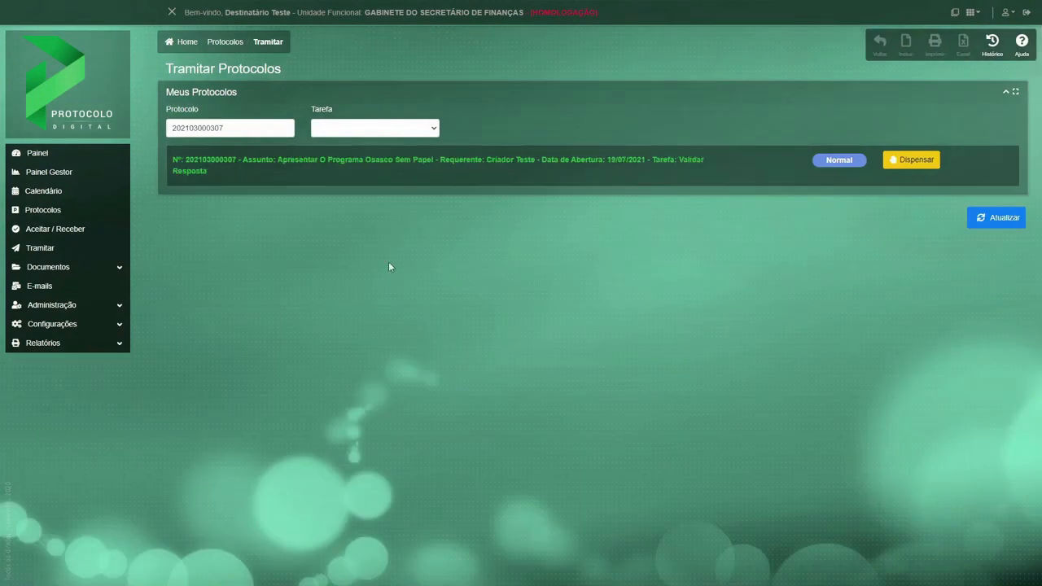
Open the Validar Resposta task, choose Sim for proceeding with the reply to the requester, write the despacho "De acordo" and confirm it.
left_click(349, 160)
scroll(318, 285, "down", 3)
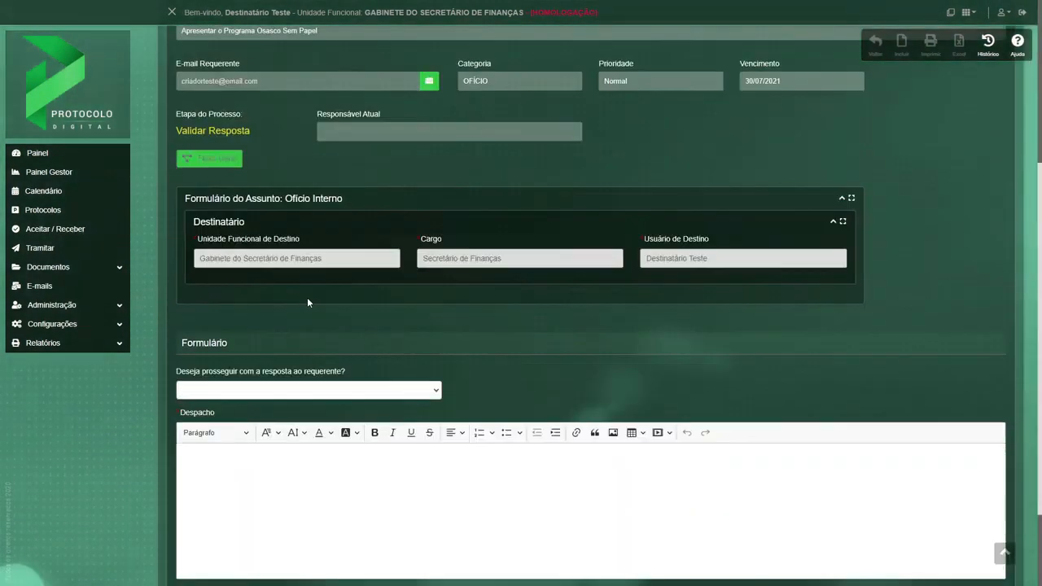
scroll(307, 297, "down", 2)
left_click(242, 273)
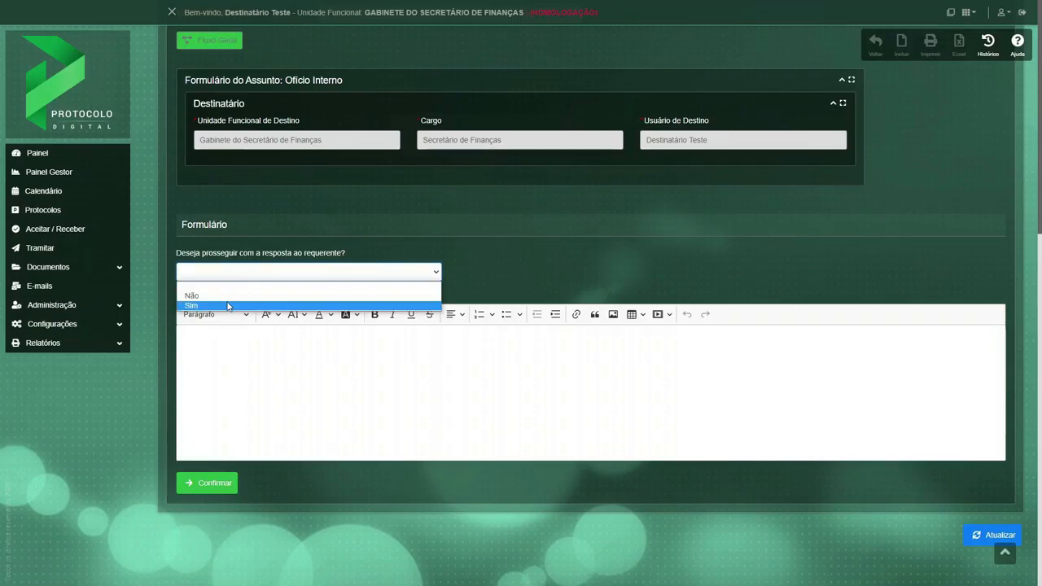
left_click(227, 306)
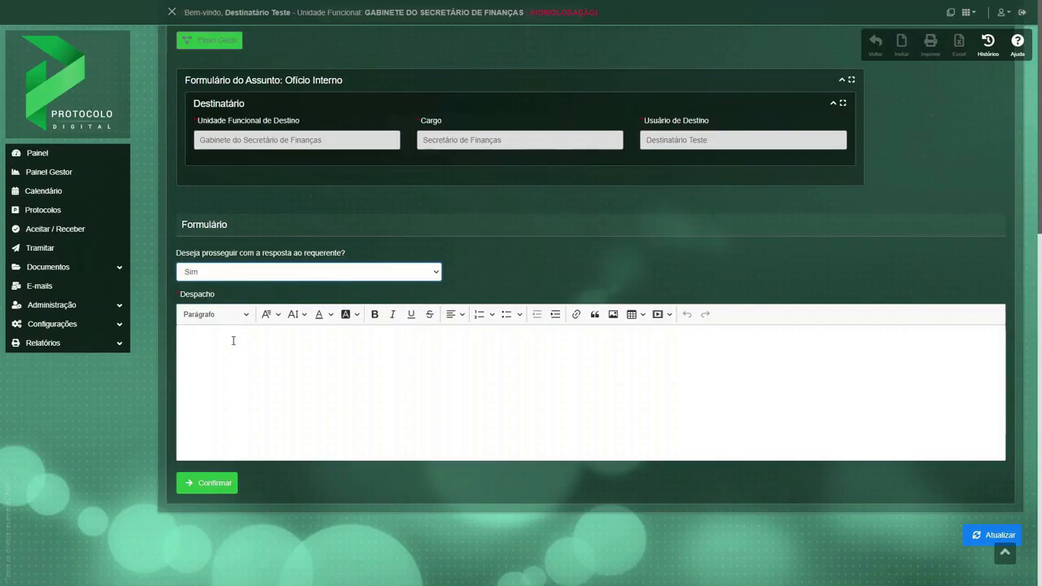
left_click(232, 341)
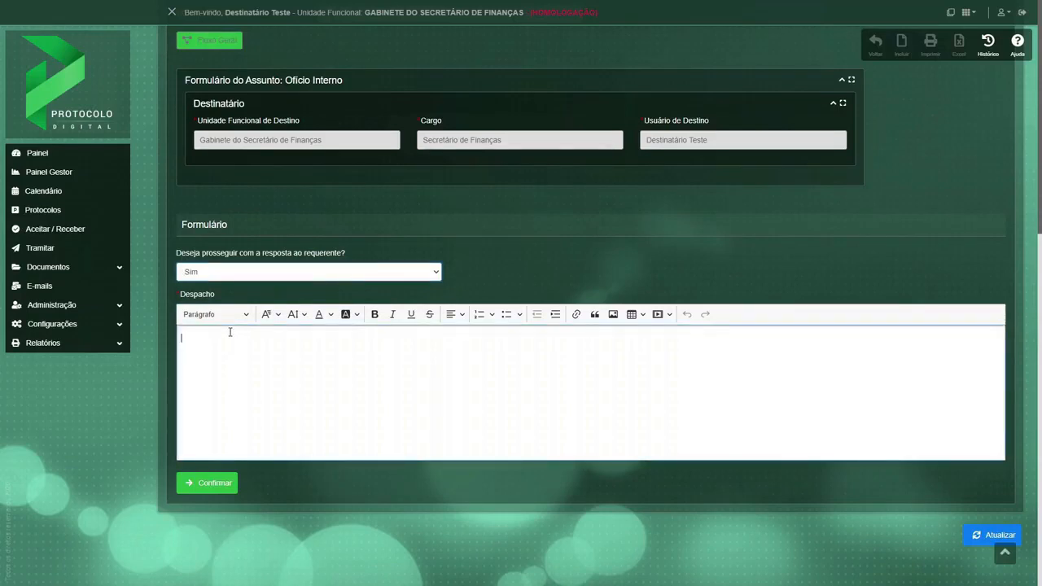
type("De acordo.")
left_click(221, 481)
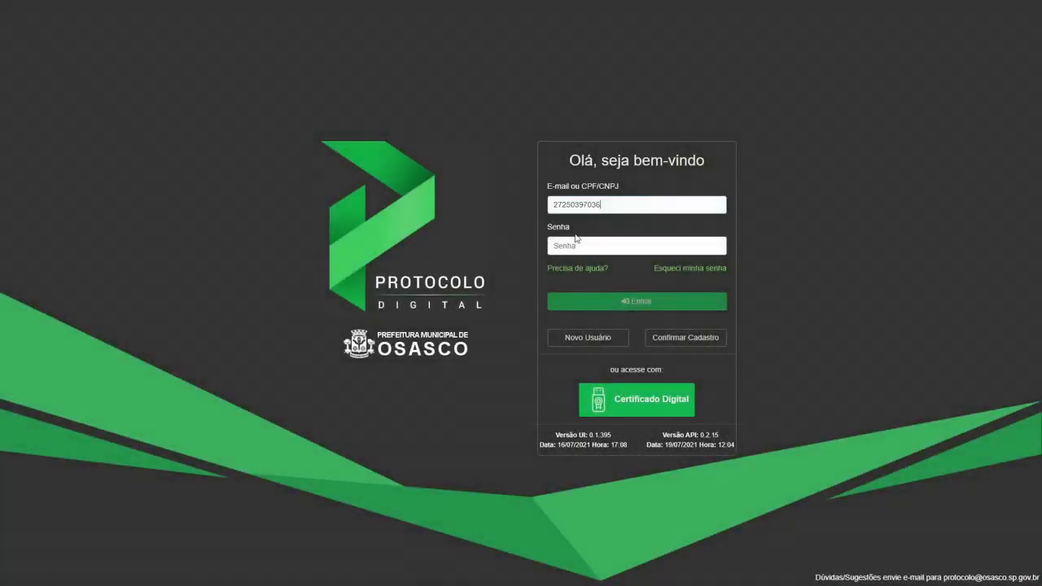
Log in as the requester's validator of the Gabinete do Secretário de Saúde by entering the CPF and account password.
left_click(575, 242)
type("***")
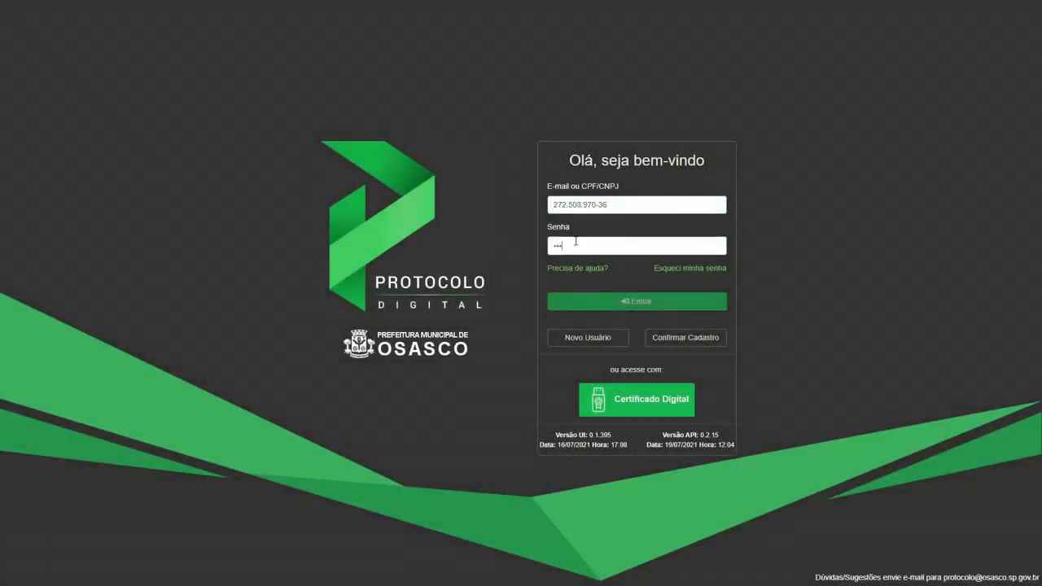
type("*****")
key("Return")
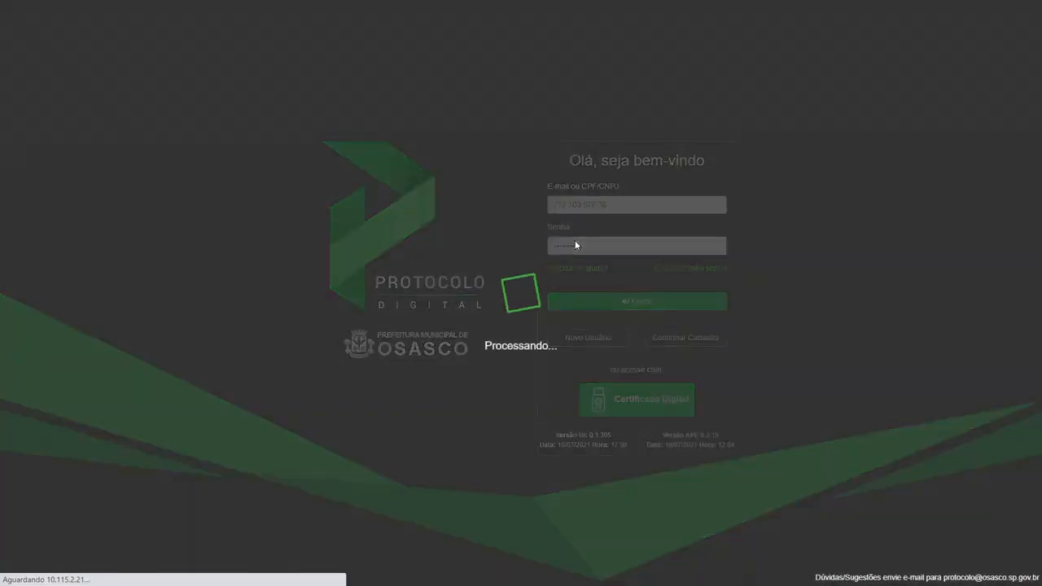
Open the protocols awaiting receipt, expand the Osasco Sem Papel protocol at the end of the list and highlight its process stage.
left_click(262, 172)
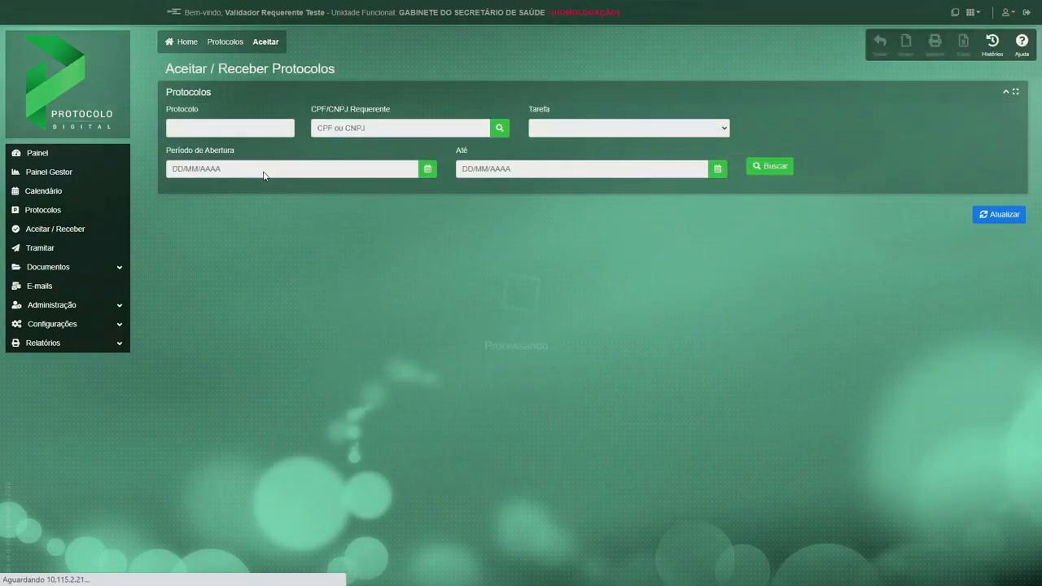
scroll(358, 257, "down", 10)
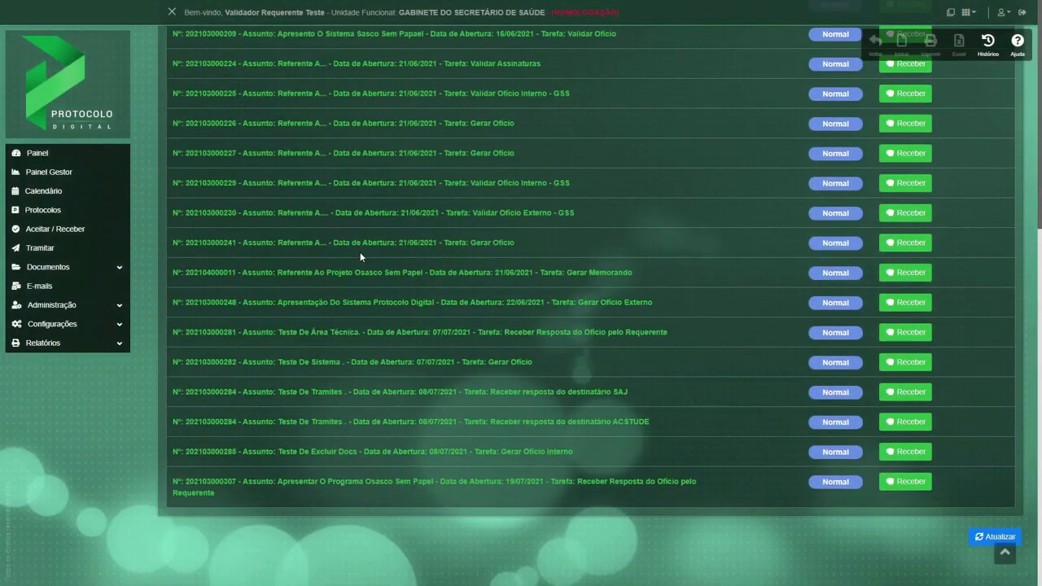
left_click(504, 481)
scroll(504, 460, "down", 3)
scroll(506, 466, "down", 2)
left_click_drag(379, 327, 173, 332)
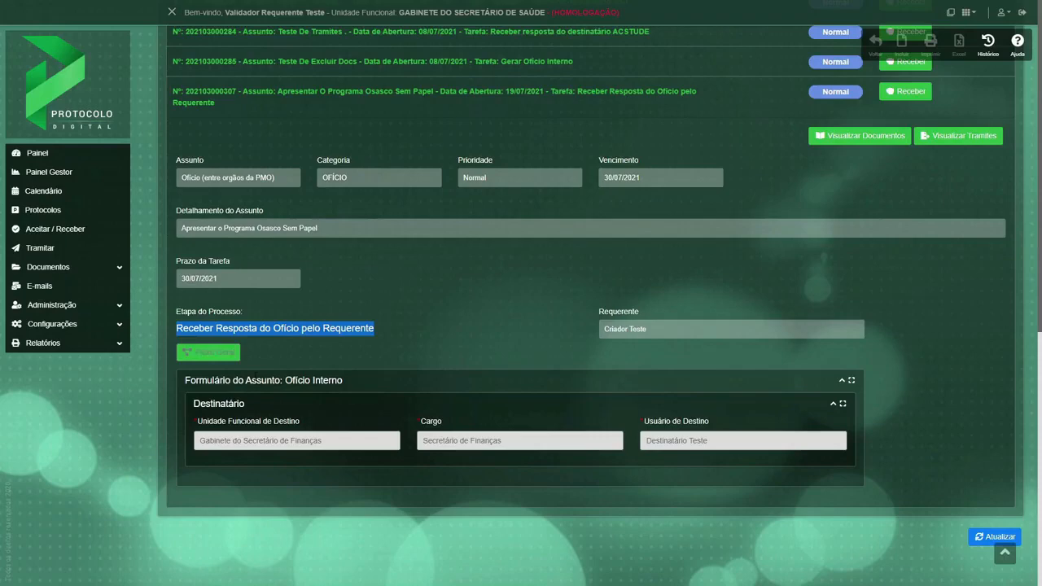
Examine the current stage in the protocol's Fluxo Geral diagram at closer zoom, and close the diagram.
left_click(224, 356)
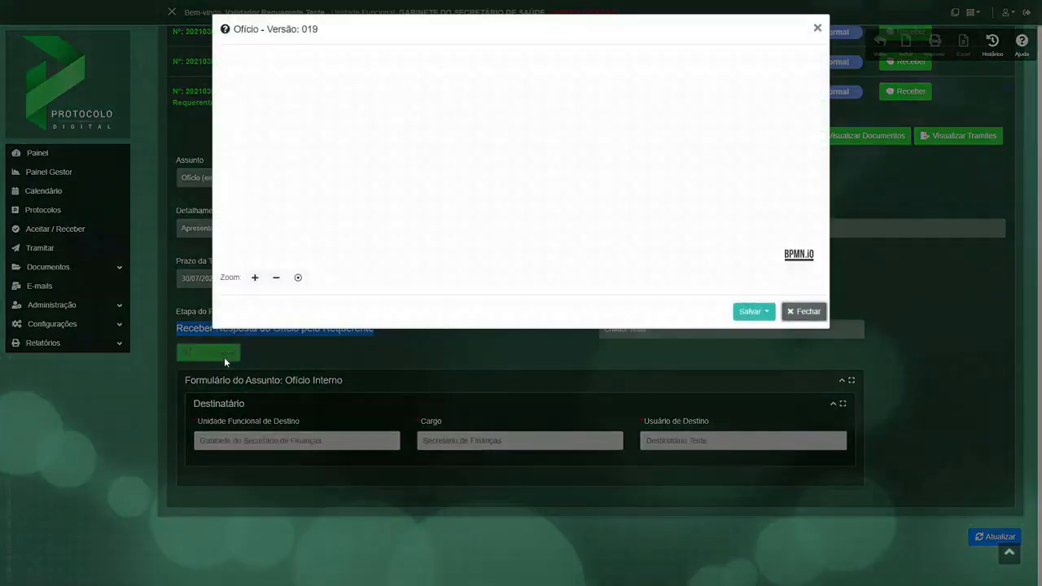
left_click(255, 278)
left_click(255, 278)
left_click_drag(706, 105, 586, 207)
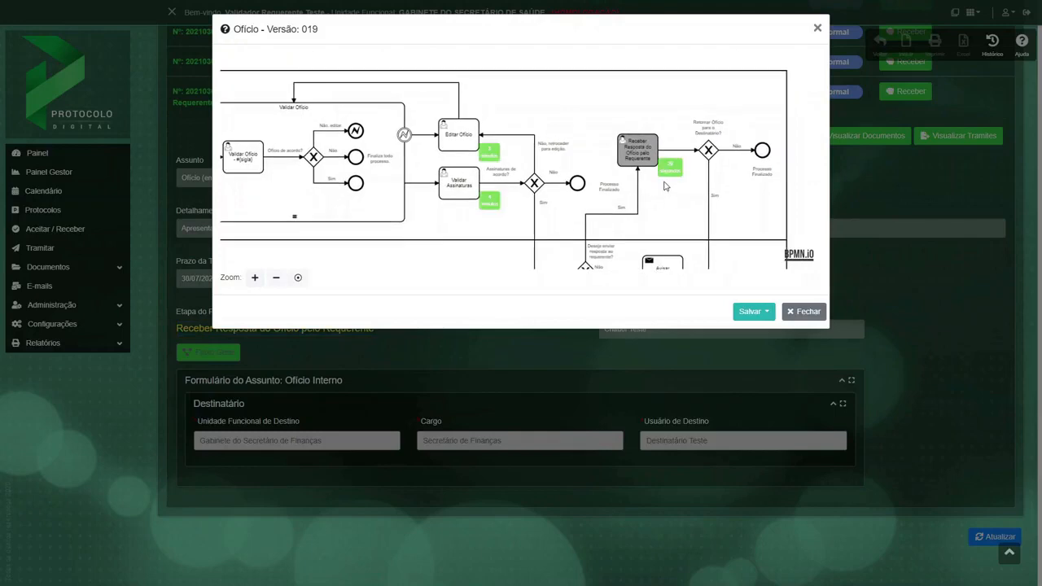
left_click(801, 311)
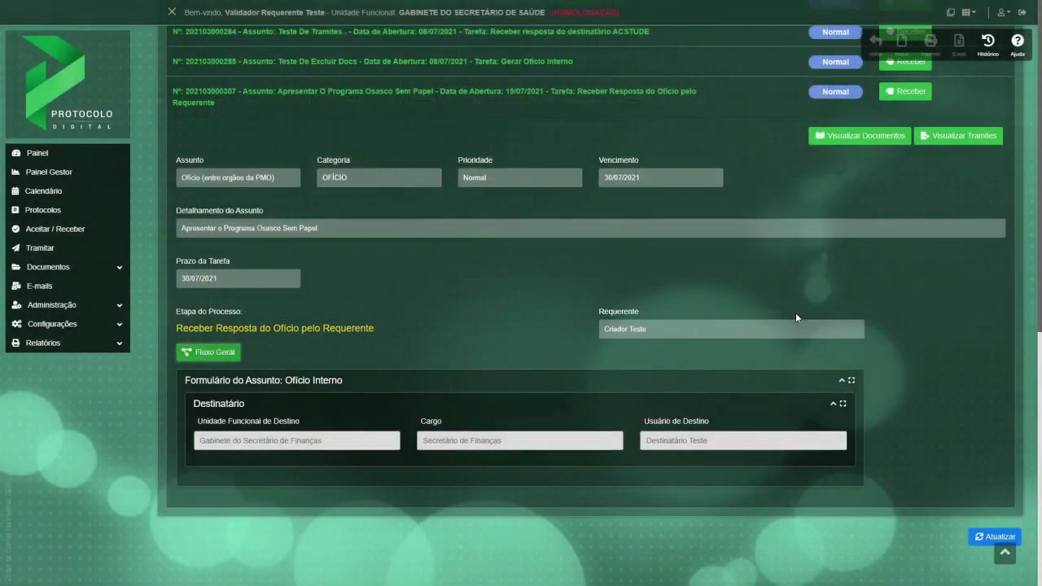
Review the Osasco Sem Papel protocol's documents from the ofício through to the final despachos, and return to the protocol list.
left_click(860, 135)
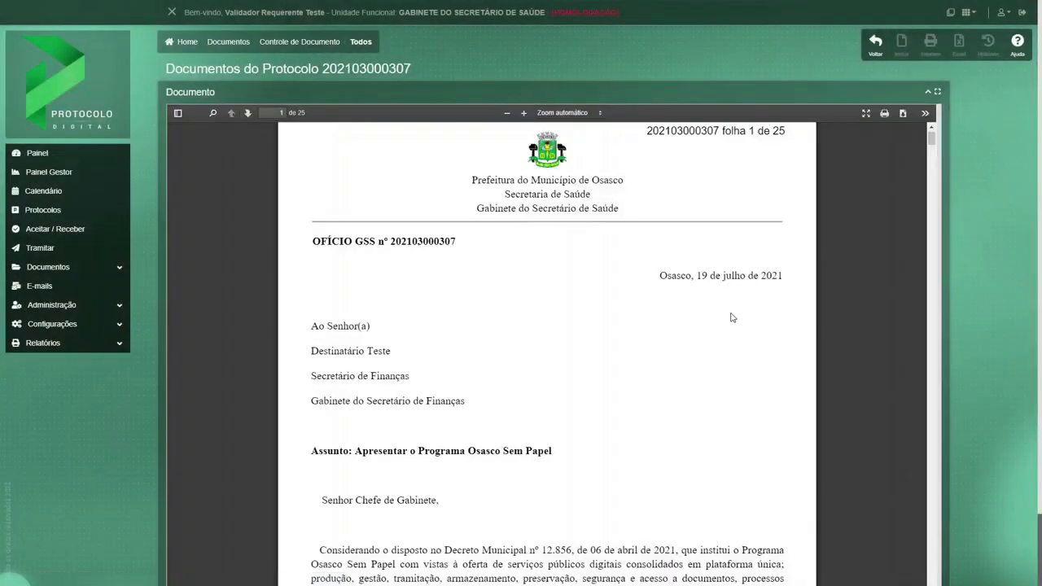
scroll(731, 317, "down", 1)
scroll(731, 317, "down", 10)
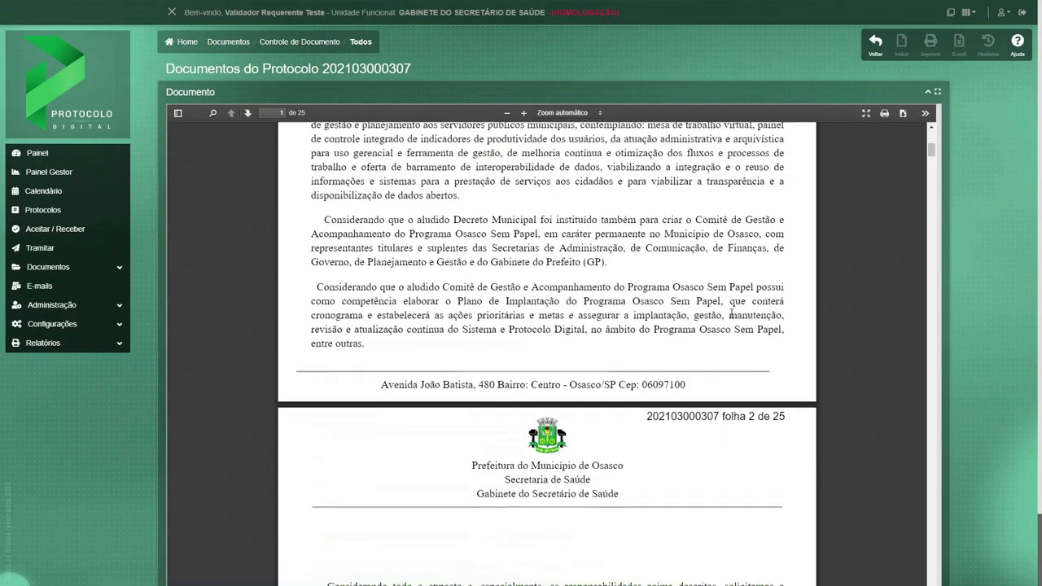
scroll(731, 316, "down", 15)
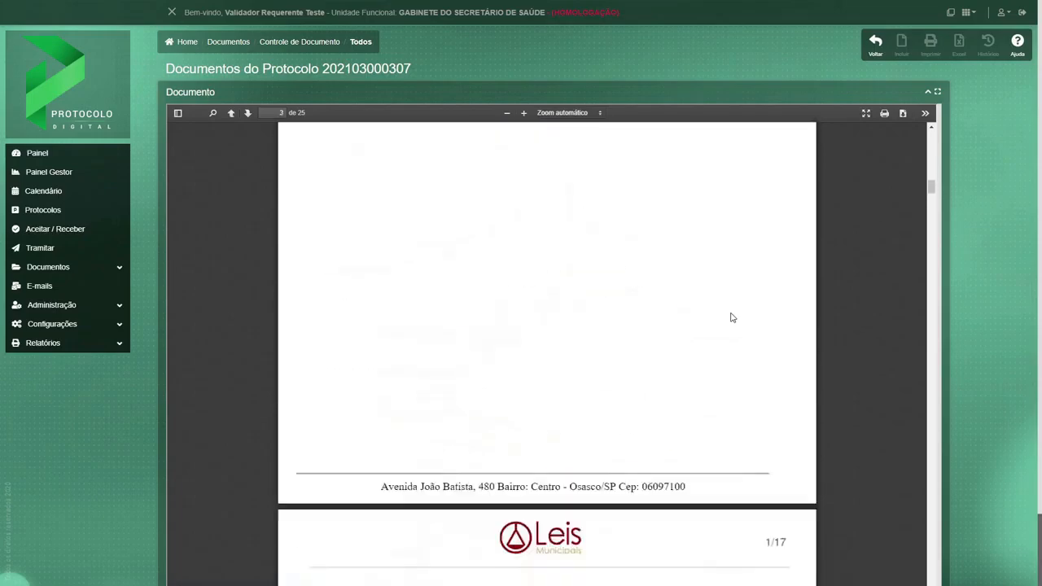
scroll(731, 317, "down", 10)
left_click_drag(932, 226, 933, 401)
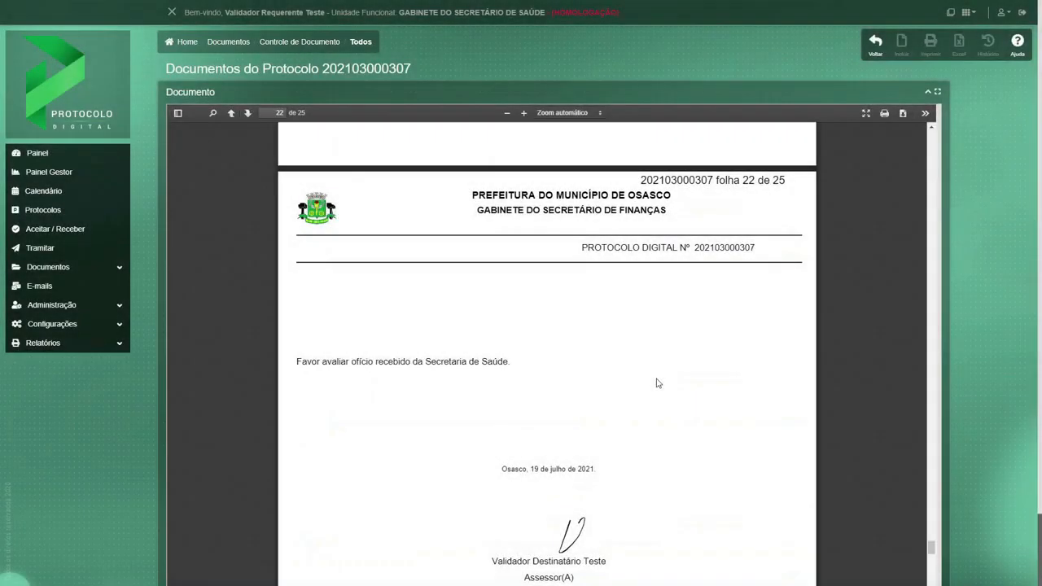
scroll(658, 383, "down", 2)
scroll(657, 382, "down", 1)
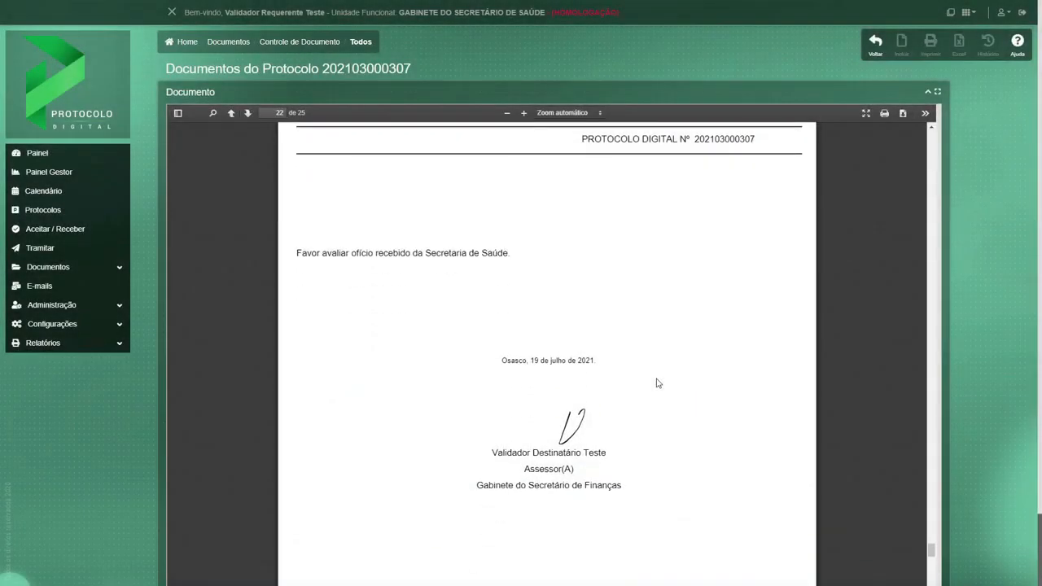
scroll(658, 382, "down", 8)
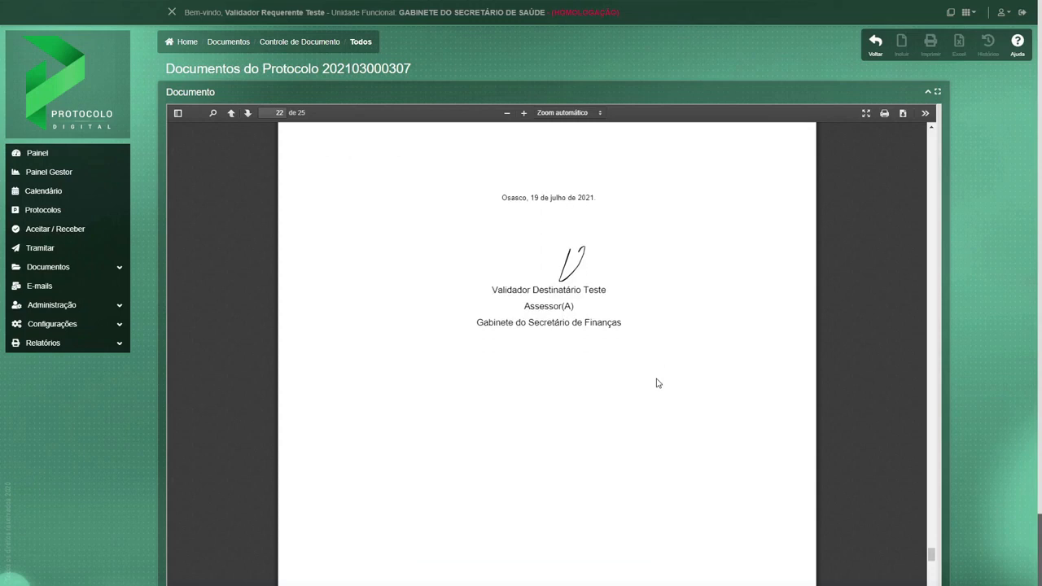
scroll(658, 380, "down", 2)
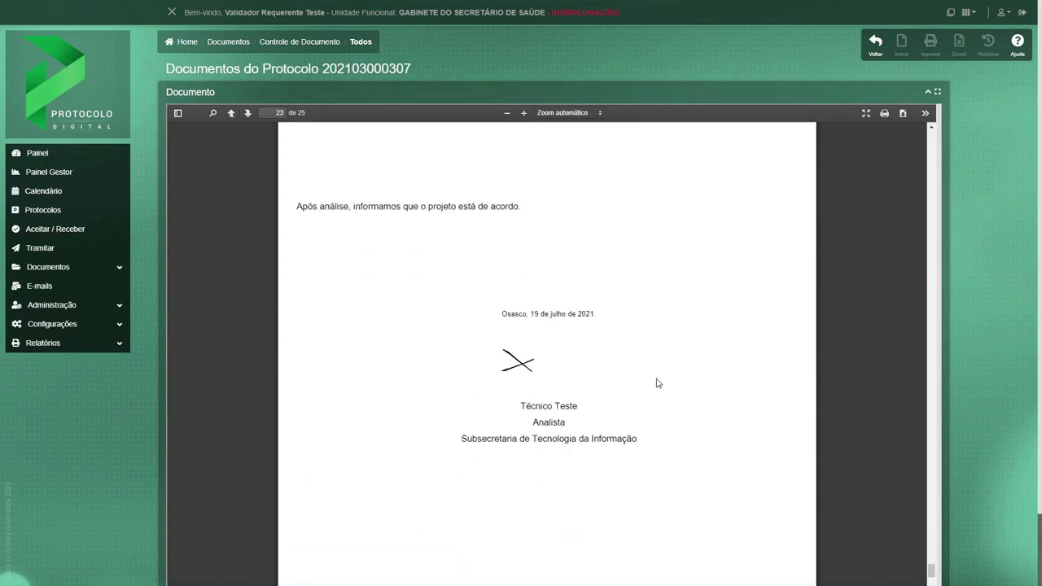
scroll(657, 383, "down", 10)
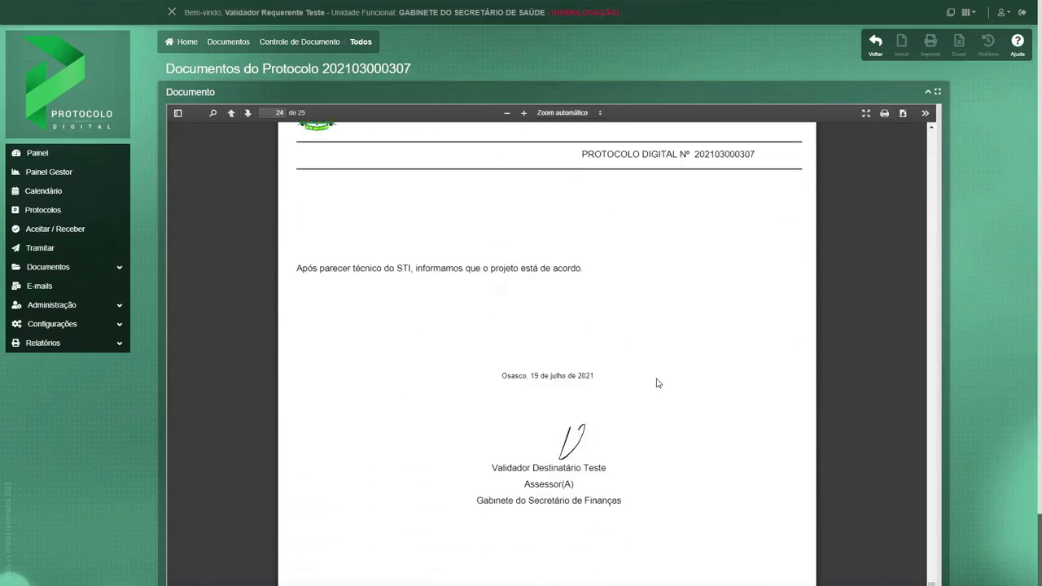
scroll(658, 382, "down", 12)
left_click(875, 44)
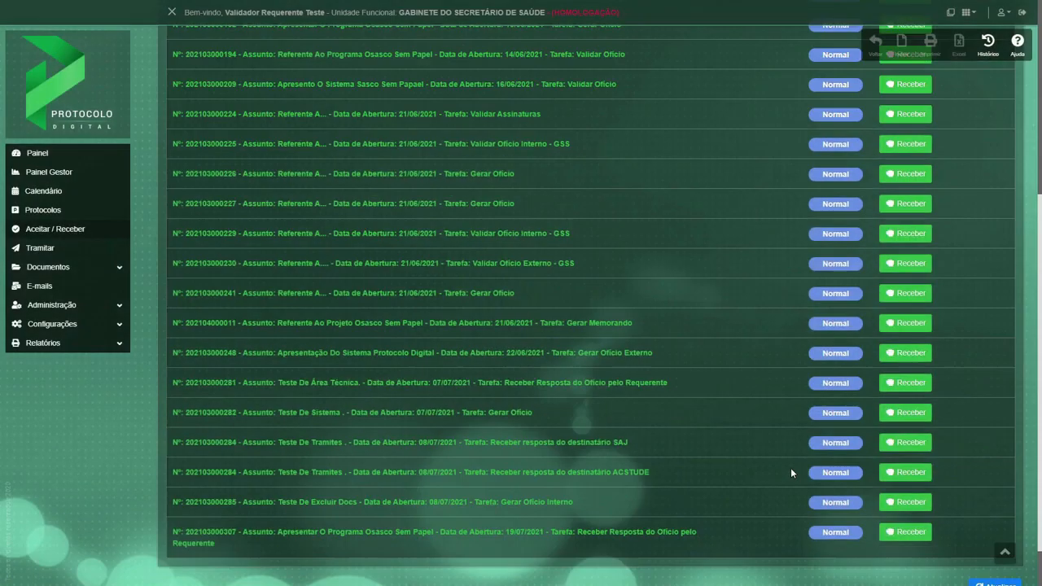
Receive the Osasco Sem Papel protocol and open it for processing from Minha Mesa Virtual in the Painel, expanding its details.
scroll(791, 469, "down", 1)
left_click(901, 488)
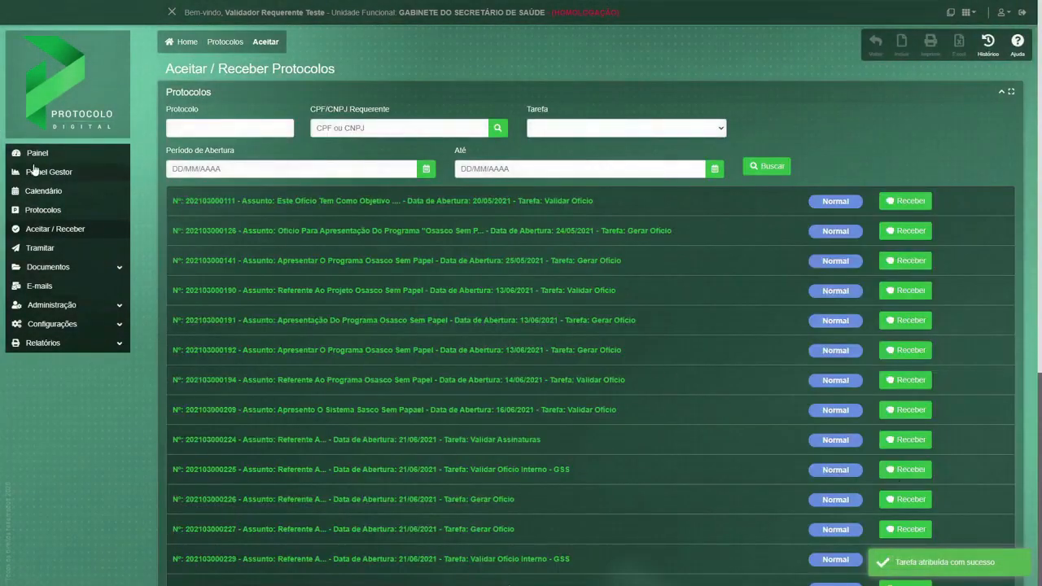
left_click(30, 154)
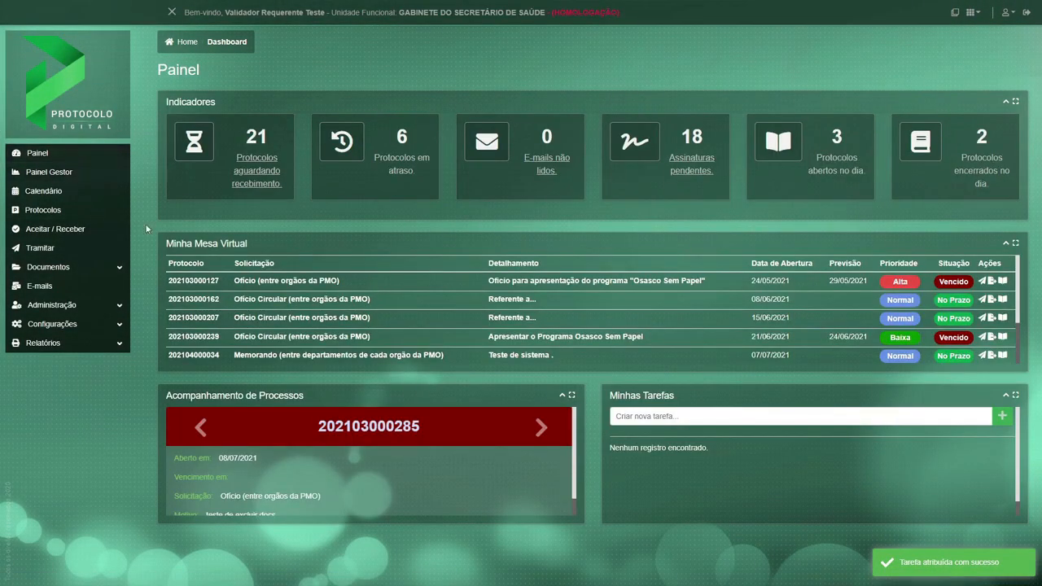
scroll(345, 314, "down", 2)
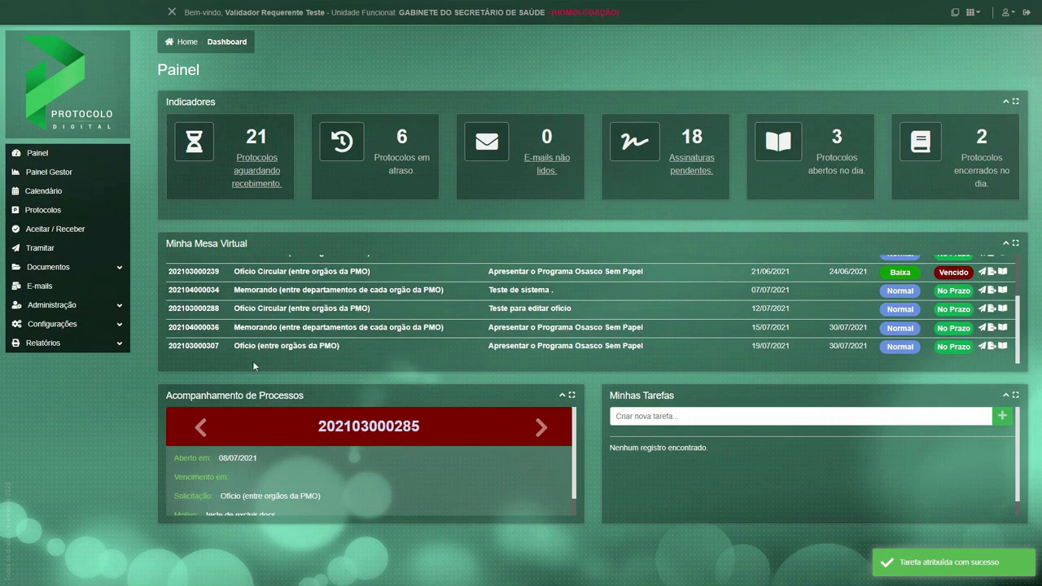
left_click(982, 345)
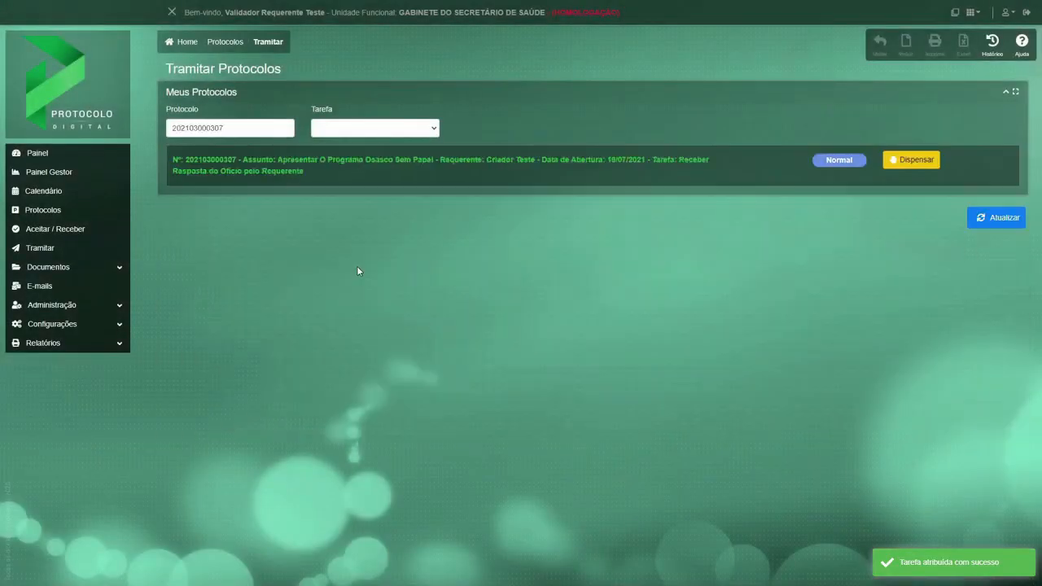
left_click(239, 174)
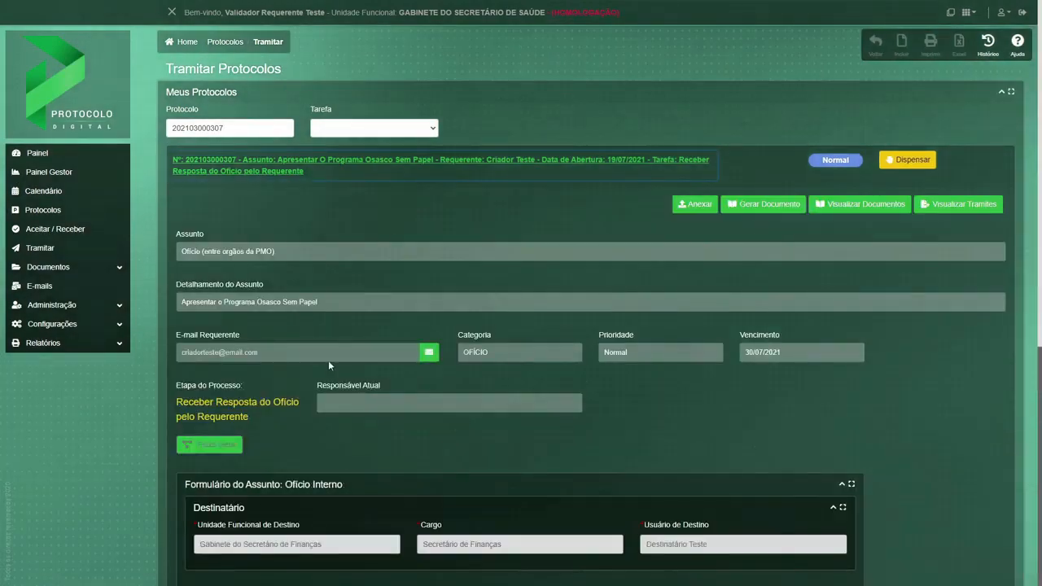
Choose "Não, encerrar." for replying to the recipient, write the despacho "Protocolo encerrado." and confirm it.
scroll(342, 364, "down", 4)
scroll(347, 367, "down", 1)
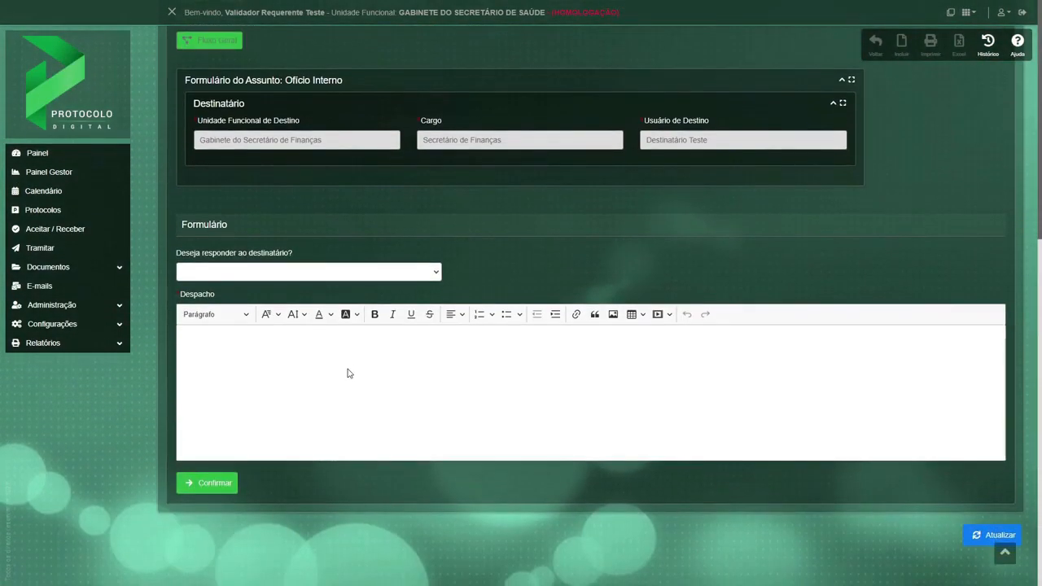
left_click(279, 273)
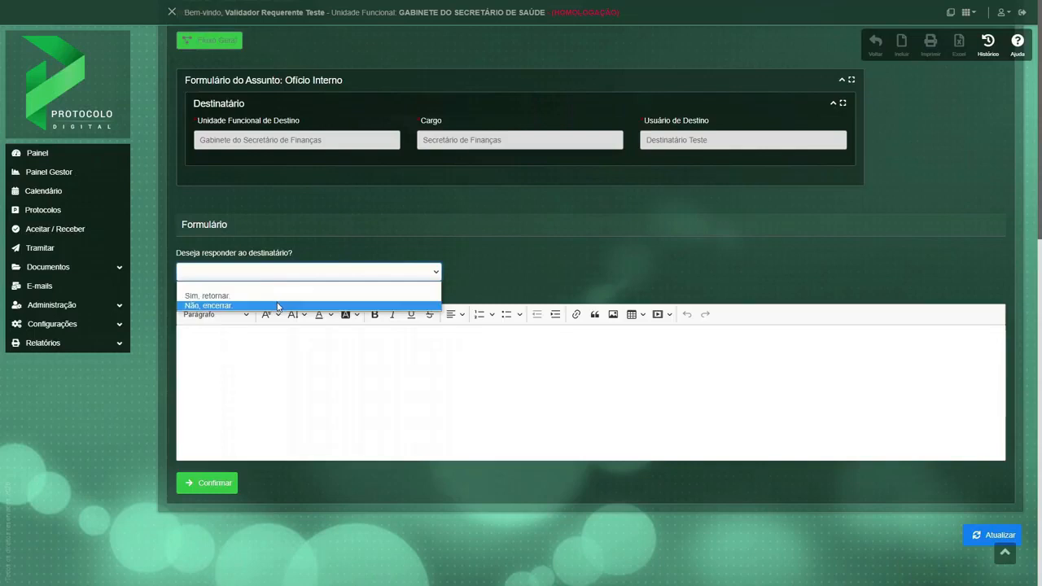
left_click(277, 305)
left_click(281, 363)
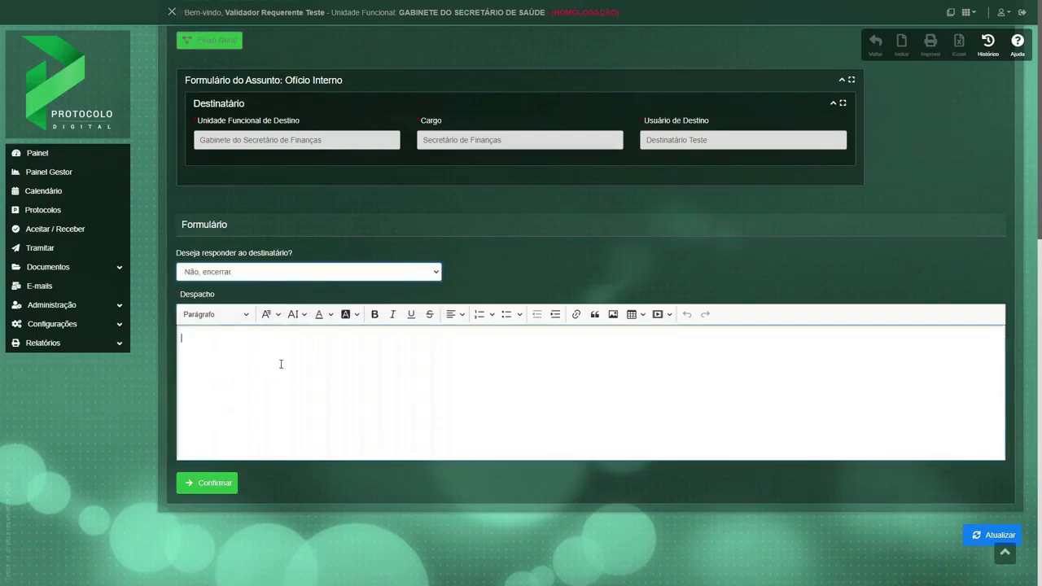
type("Protocolo encerrad")
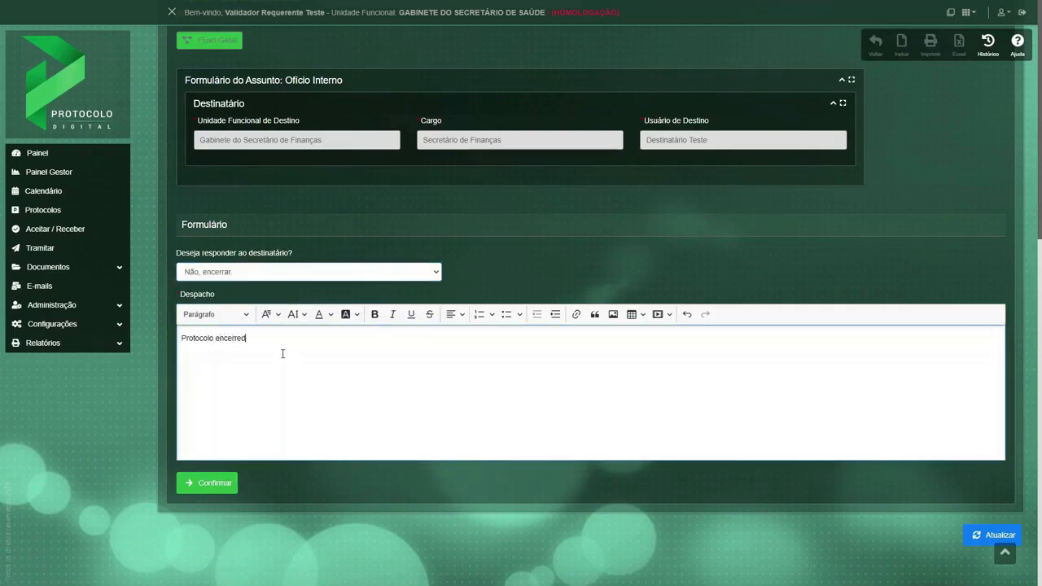
type("do.")
left_click(199, 489)
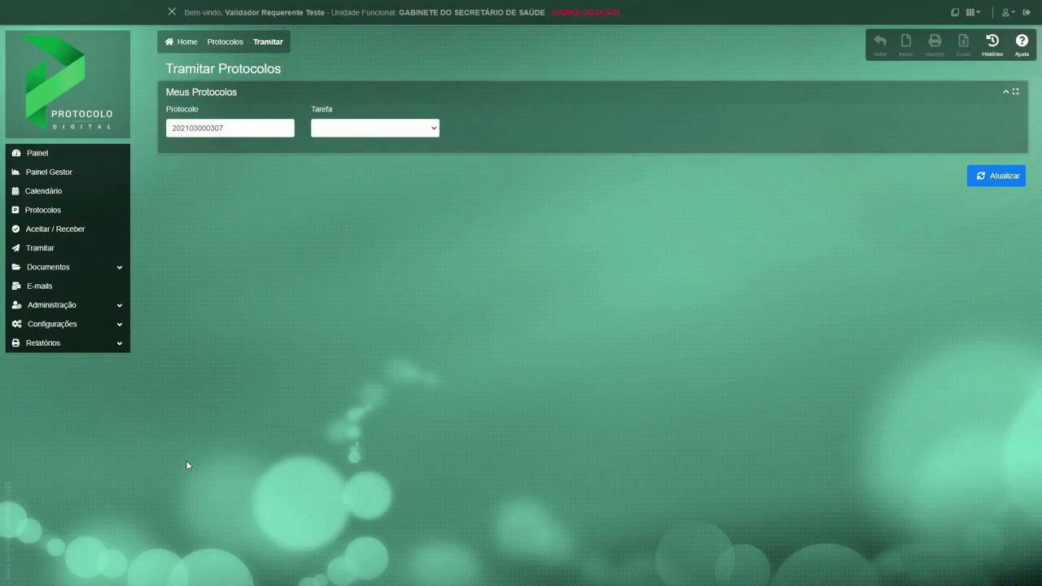
left_click(45, 214)
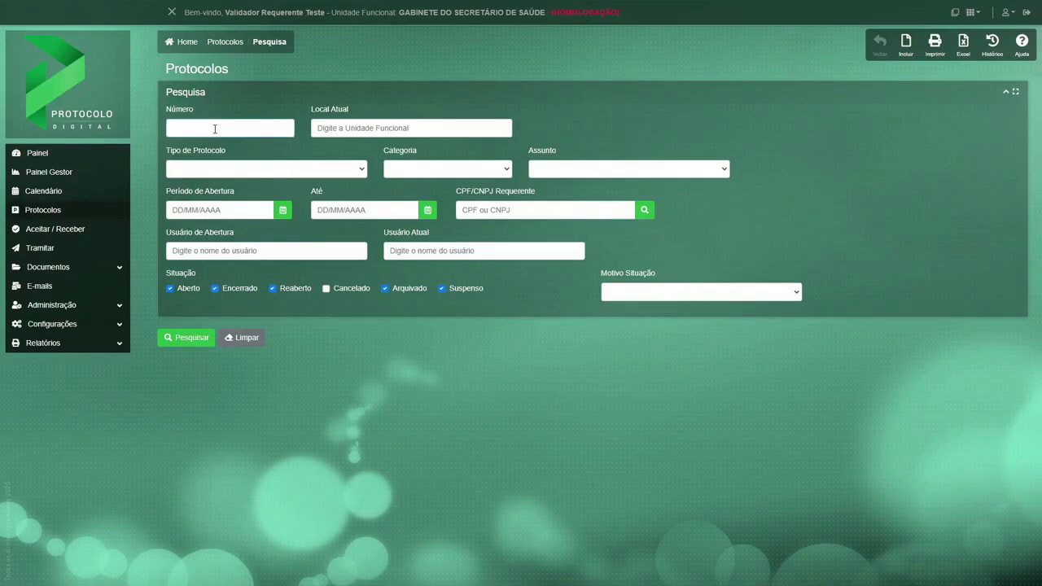
key("BackSpace")
type("3000307")
left_click(186, 338)
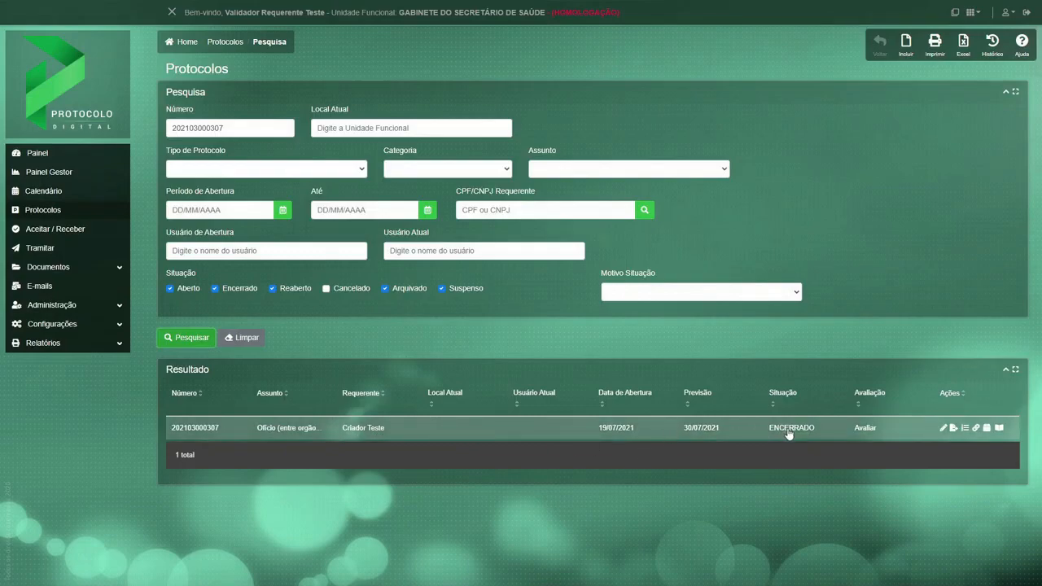
Open the complete document file of the closed protocol and examine it from the ofício and attached decree through to the final despacho.
left_click(999, 427)
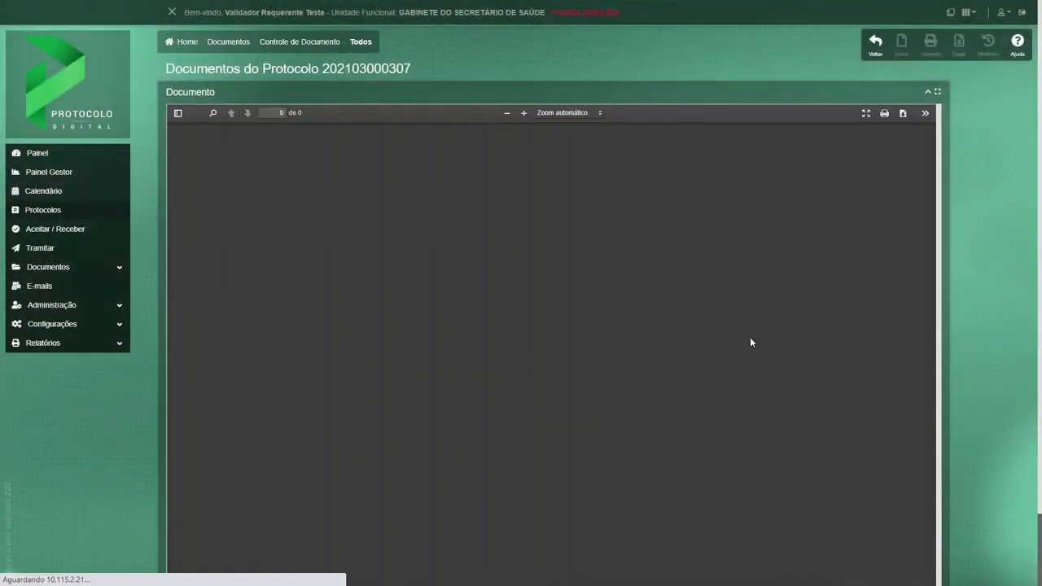
scroll(751, 325, "down", 20)
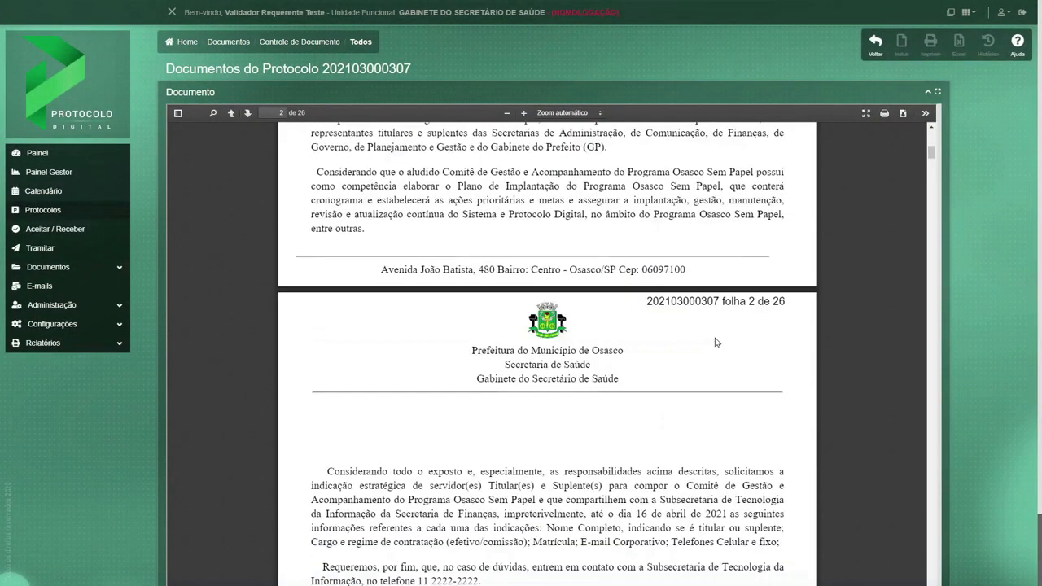
scroll(715, 338, "down", 20)
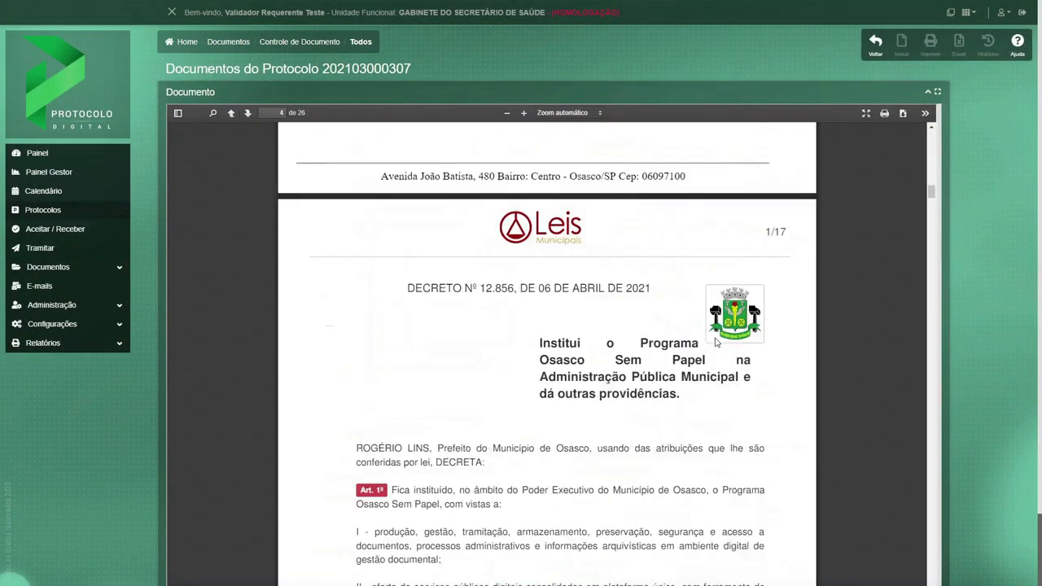
scroll(715, 342, "down", 20)
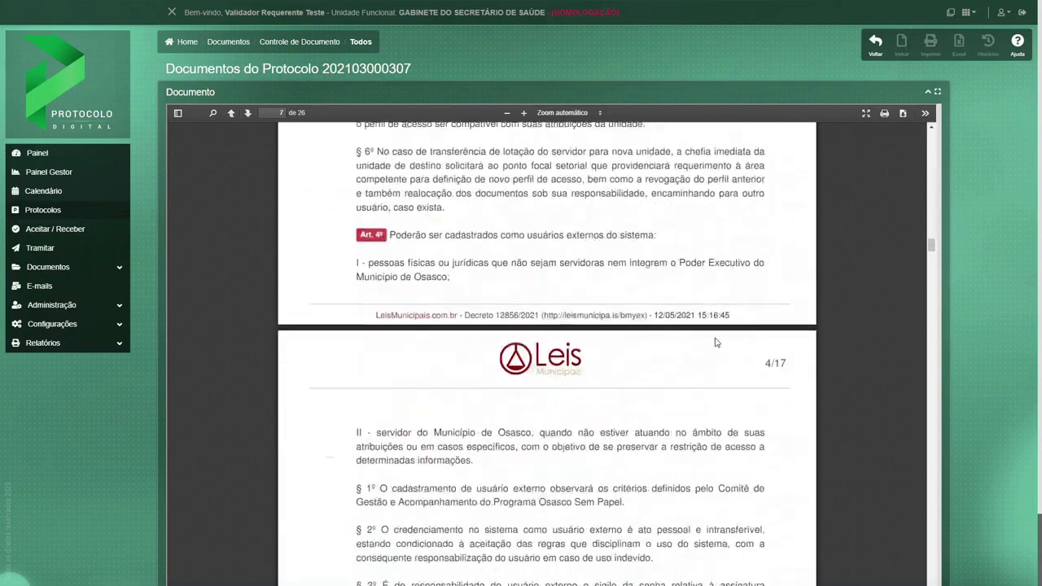
scroll(717, 337, "down", 20)
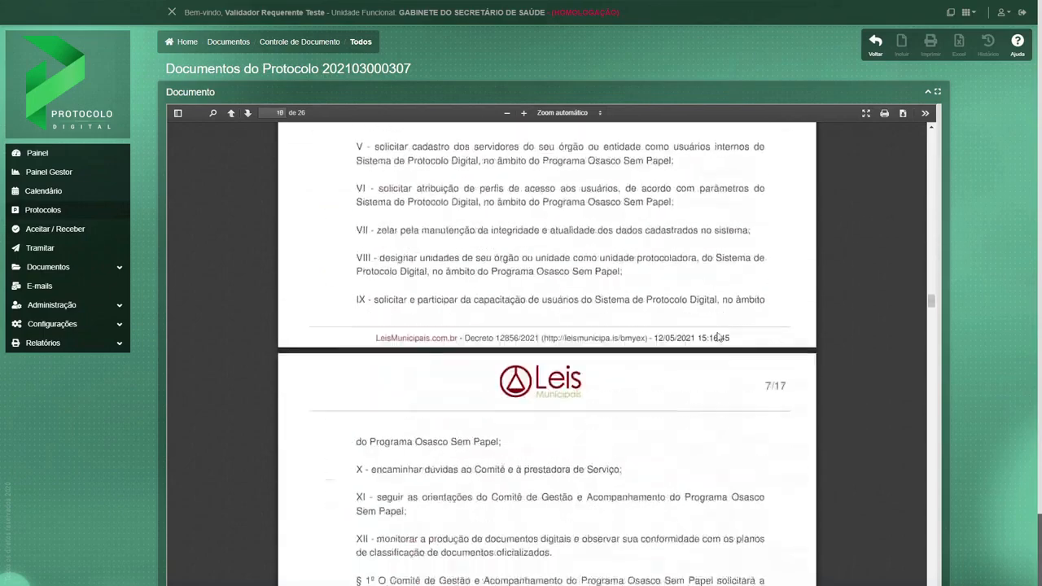
scroll(717, 336, "down", 15)
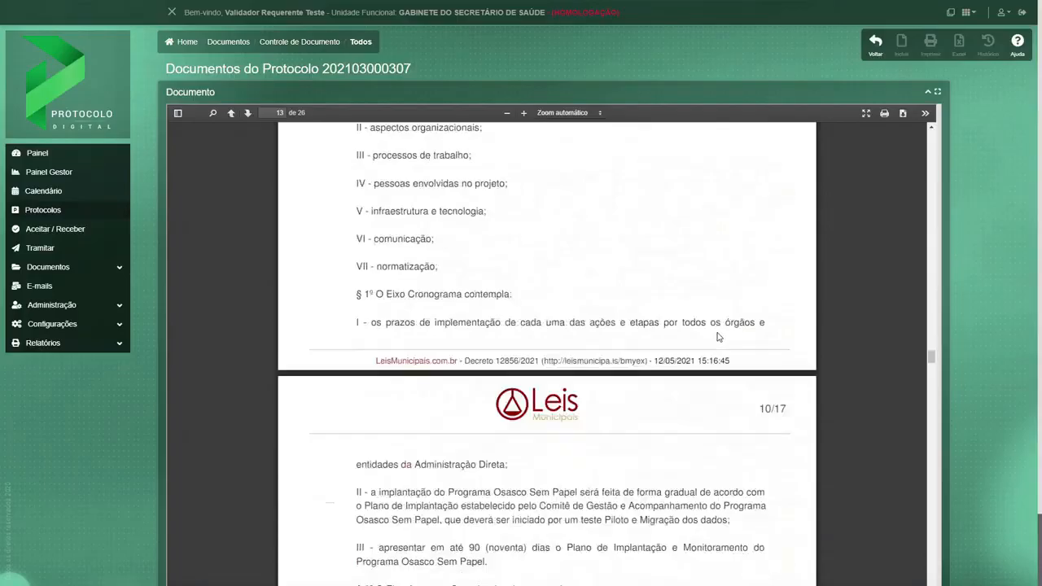
scroll(930, 374, "down", 5)
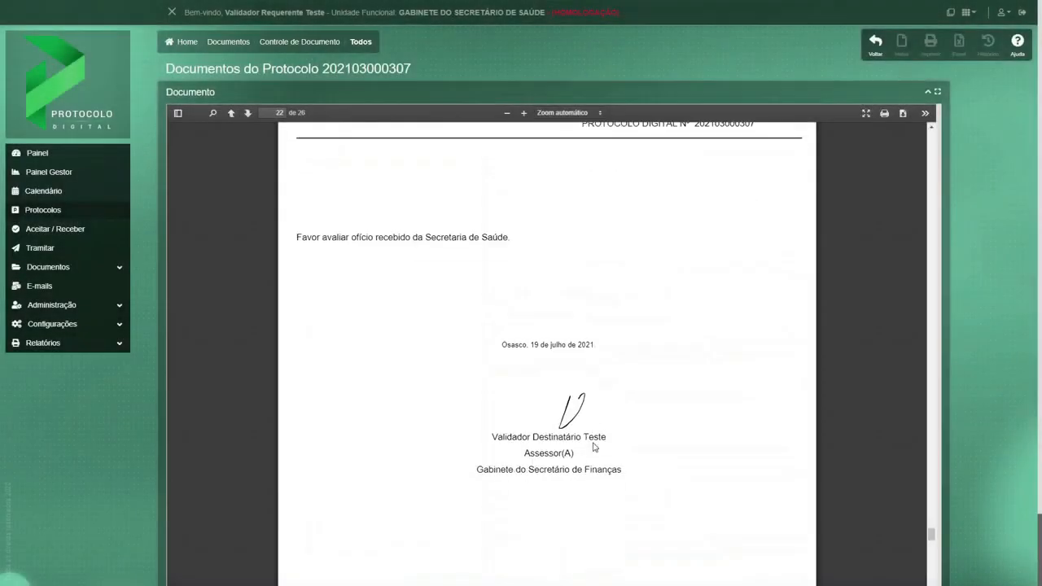
scroll(593, 444, "down", 10)
scroll(593, 442, "down", 8)
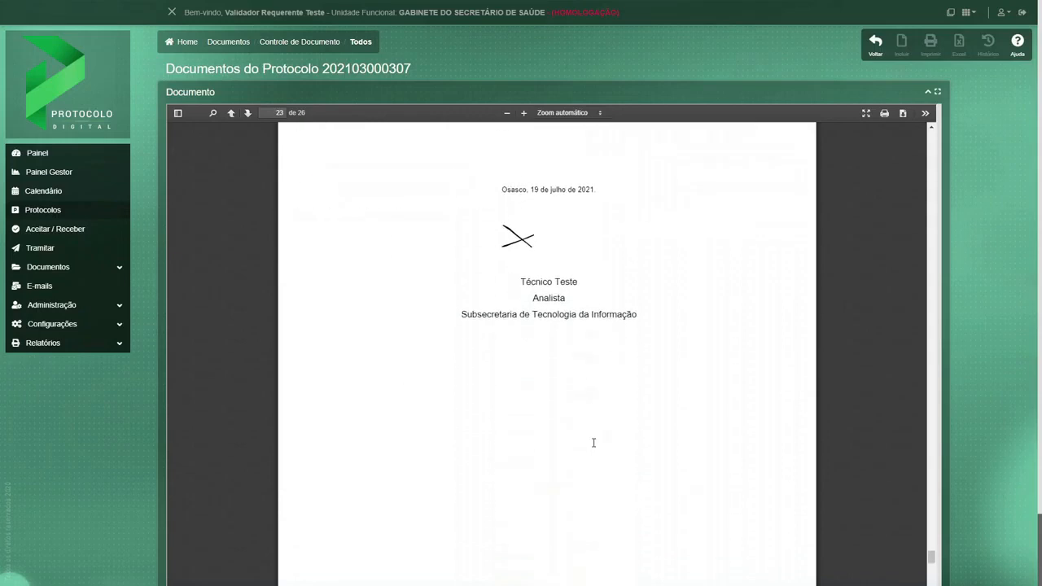
scroll(593, 442, "down", 10)
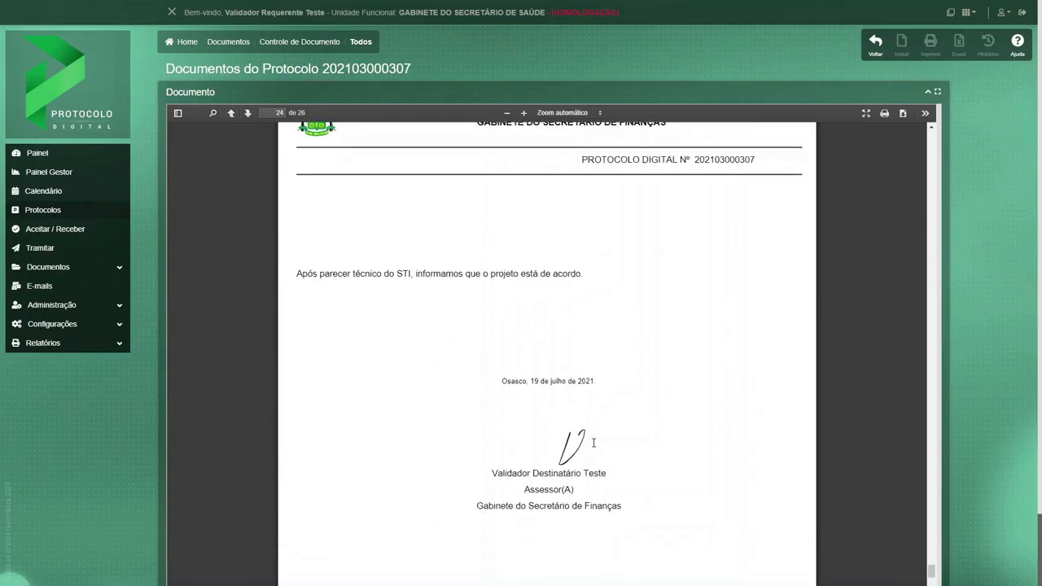
scroll(593, 444, "down", 10)
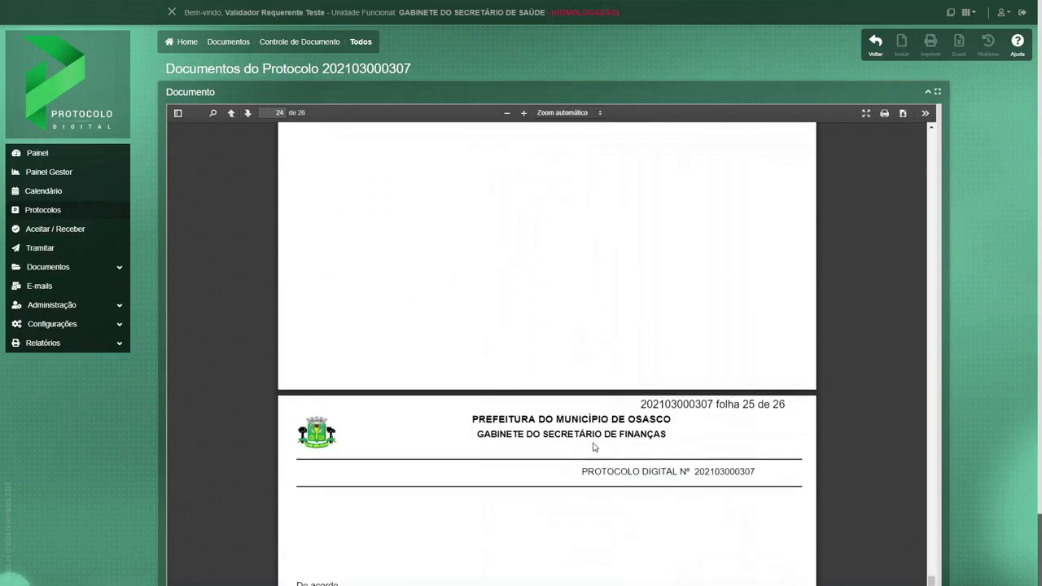
scroll(593, 443, "down", 8)
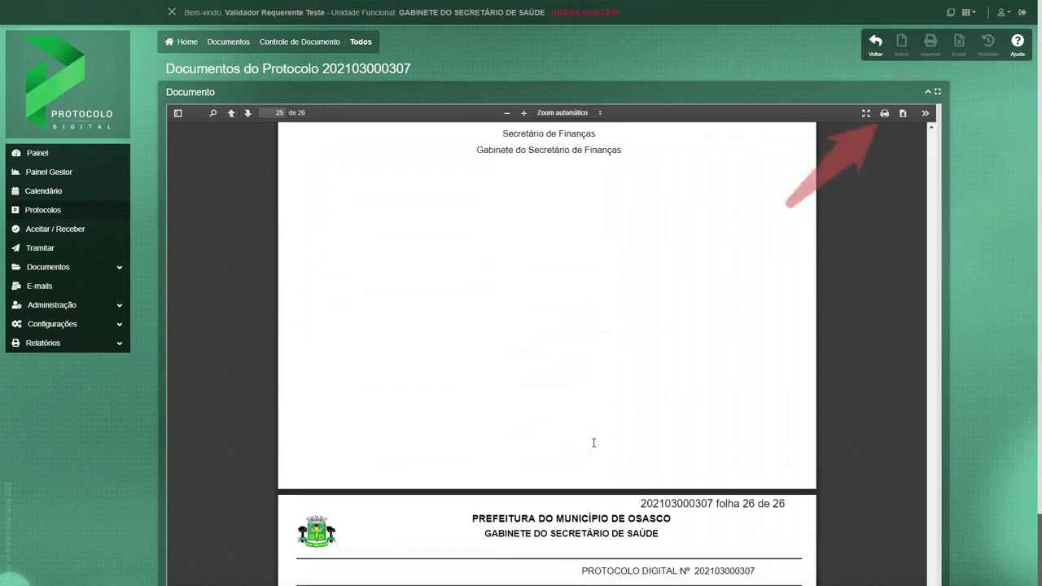
scroll(593, 446, "down", 4)
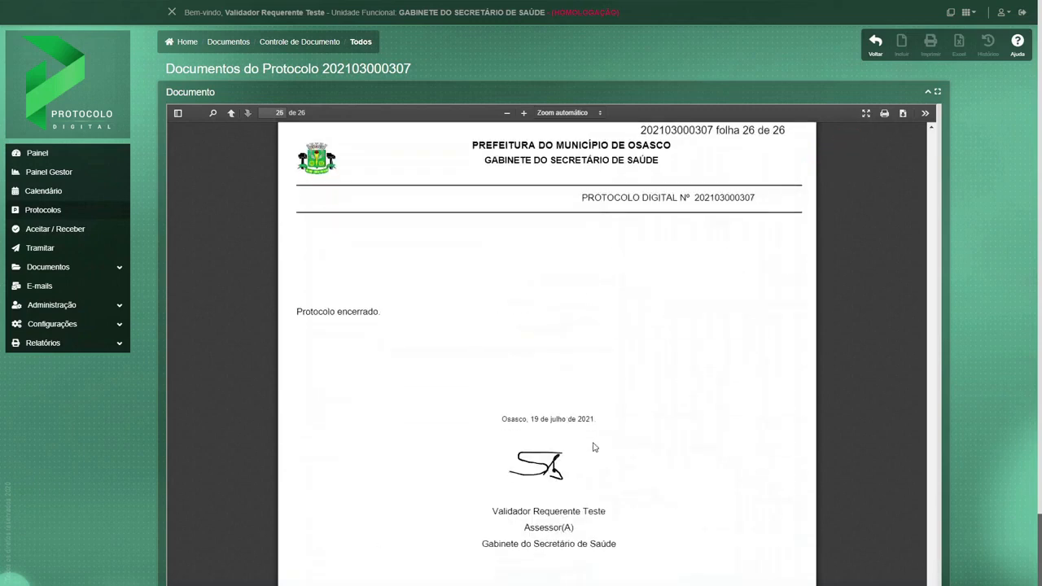